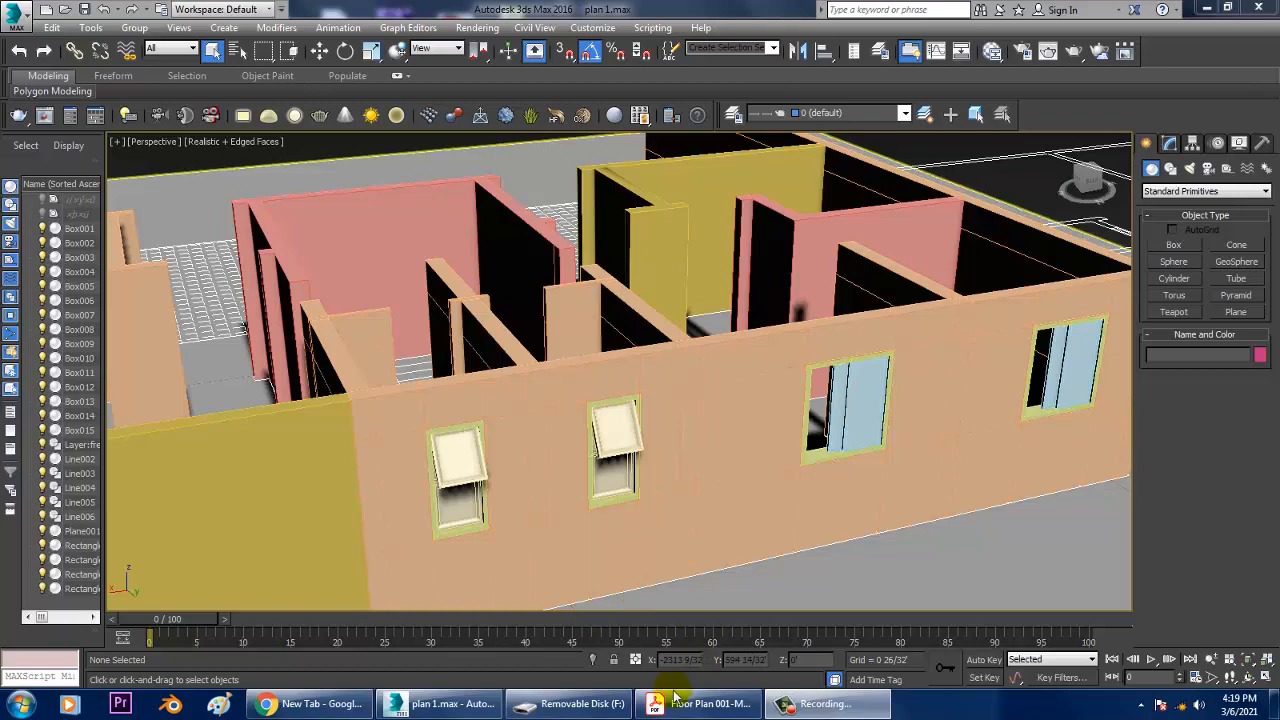
# - Select the yellow corner wall object beside the wall that already has windows
pyautogui.click(722, 465)
pyautogui.keyDown('alt'); pyautogui.moveTo(722, 465); pyautogui.dragTo(771, 443, button='middle'); pyautogui.keyUp('alt')
pyautogui.click(620, 447)
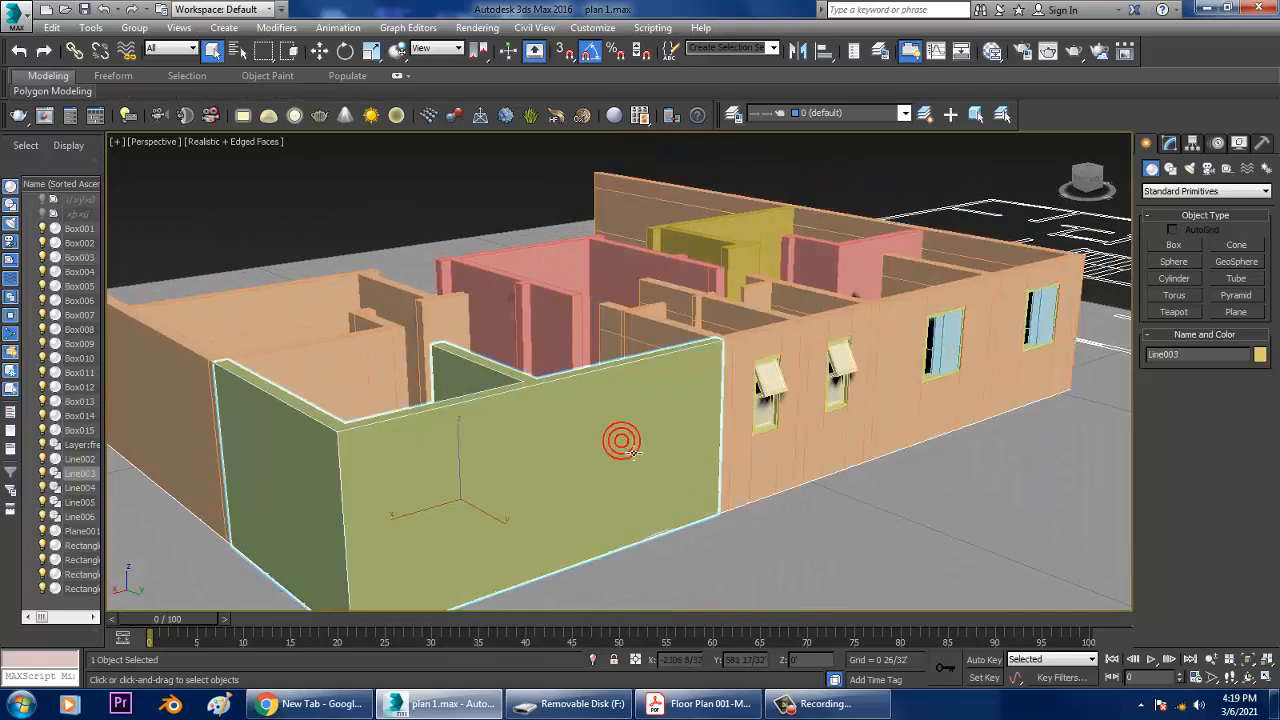
# - Examine the finished awning and sliding windows in the wall adjoining the selected one
pyautogui.scroll(5, 915, 400)
pyautogui.keyDown('alt'); pyautogui.moveTo(915, 401); pyautogui.dragTo(801, 418, button='middle'); pyautogui.keyUp('alt')
pyautogui.scroll(5, 874, 429)
pyautogui.moveTo(905, 390); pyautogui.dragTo(841, 434, button='middle')
pyautogui.scroll(4, 660, 415)
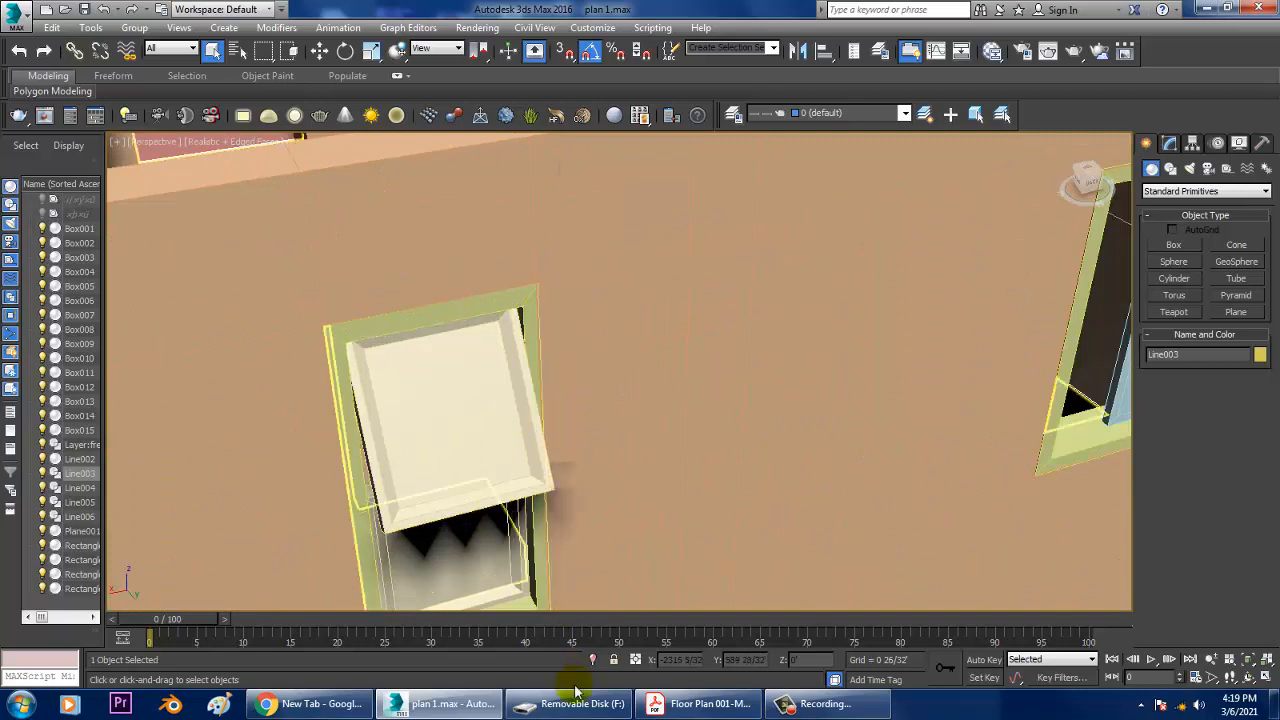
pyautogui.moveTo(943, 406); pyautogui.dragTo(851, 414, button='middle')
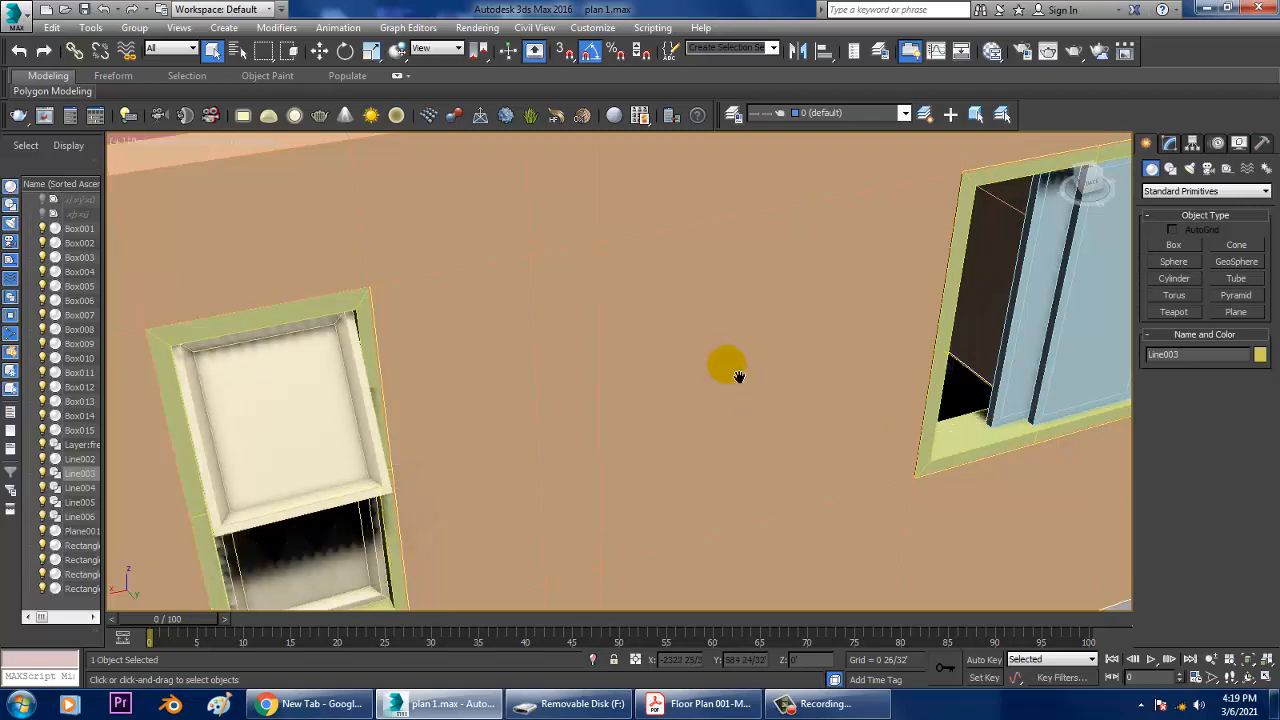
pyautogui.scroll(-5, 739, 376)
pyautogui.keyDown('alt'); pyautogui.moveTo(681, 312); pyautogui.dragTo(771, 317, button='middle'); pyautogui.keyUp('alt')
# - Convert the selected corner wall to an Editable Poly while viewing it in the Top view
pyautogui.hotkey('alt', 'w')
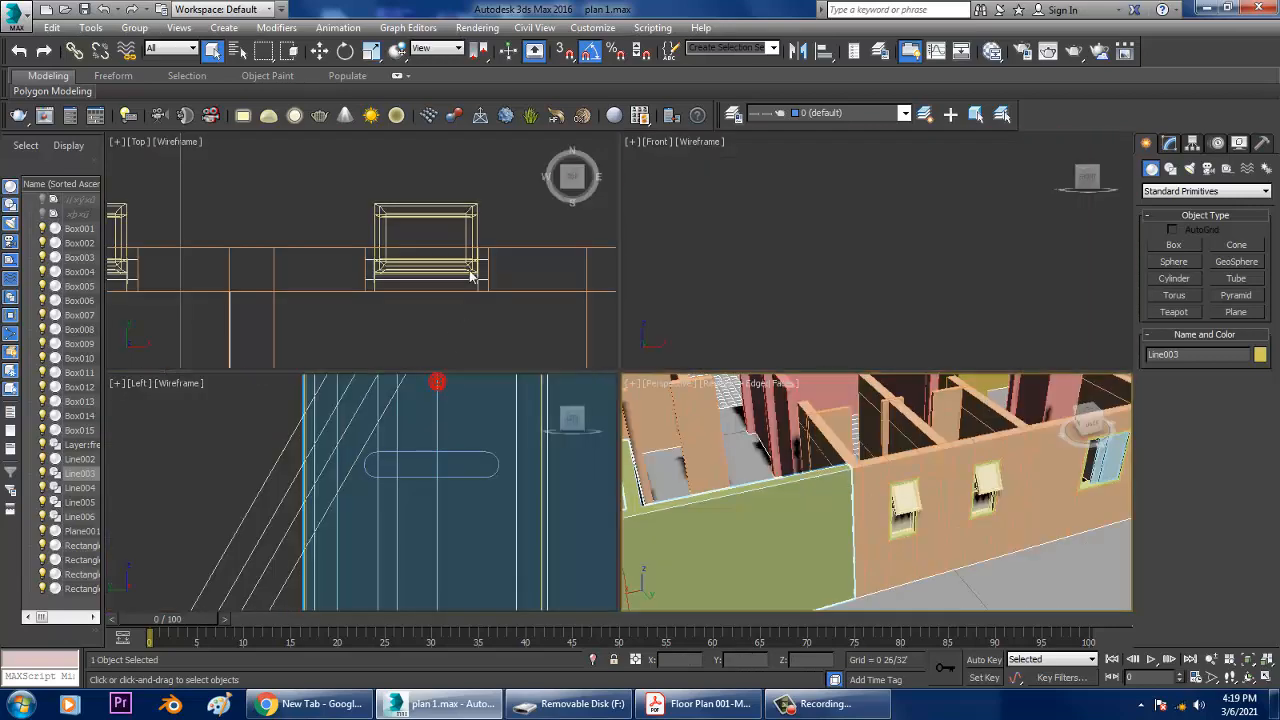
pyautogui.rightClick(470, 276)
pyautogui.hotkey('alt', 'w')
pyautogui.scroll(-9, 491, 266)
pyautogui.moveTo(811, 391); pyautogui.dragTo(777, 394, button='middle')
pyautogui.scroll(3, 777, 394)
pyautogui.moveTo(728, 305); pyautogui.dragTo(778, 353, button='middle')
pyautogui.scroll(2, 767, 347)
pyautogui.moveTo(390, 533); pyautogui.dragTo(464, 469, button='middle')
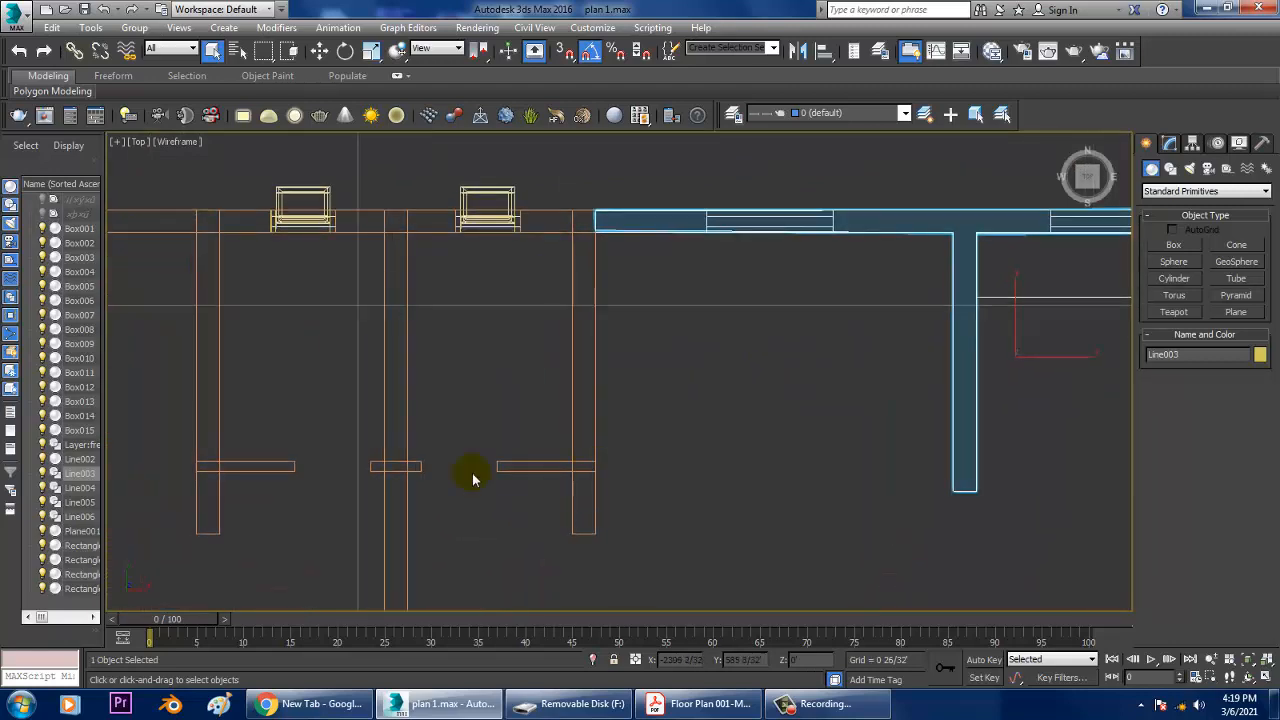
pyautogui.moveTo(621, 368); pyautogui.dragTo(646, 378, button='middle')
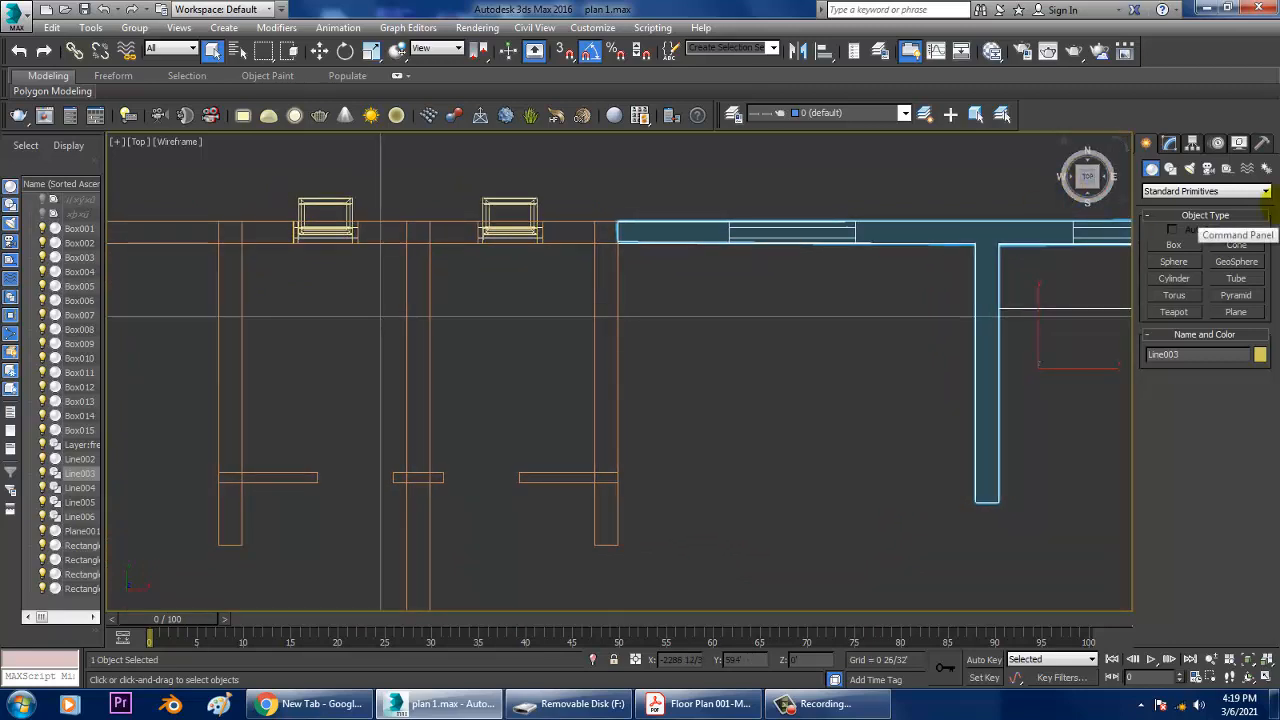
pyautogui.click(1169, 143)
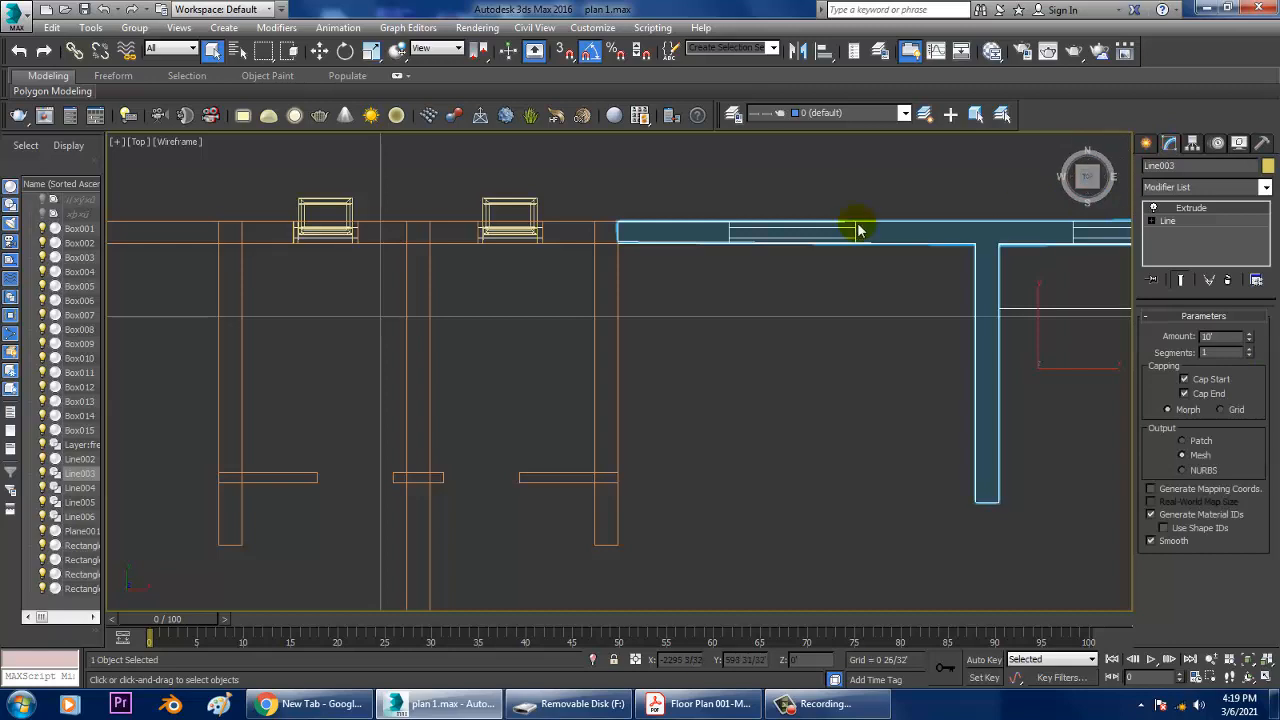
pyautogui.click(891, 231)
pyautogui.click(891, 231)
pyautogui.scroll(3, 885, 265)
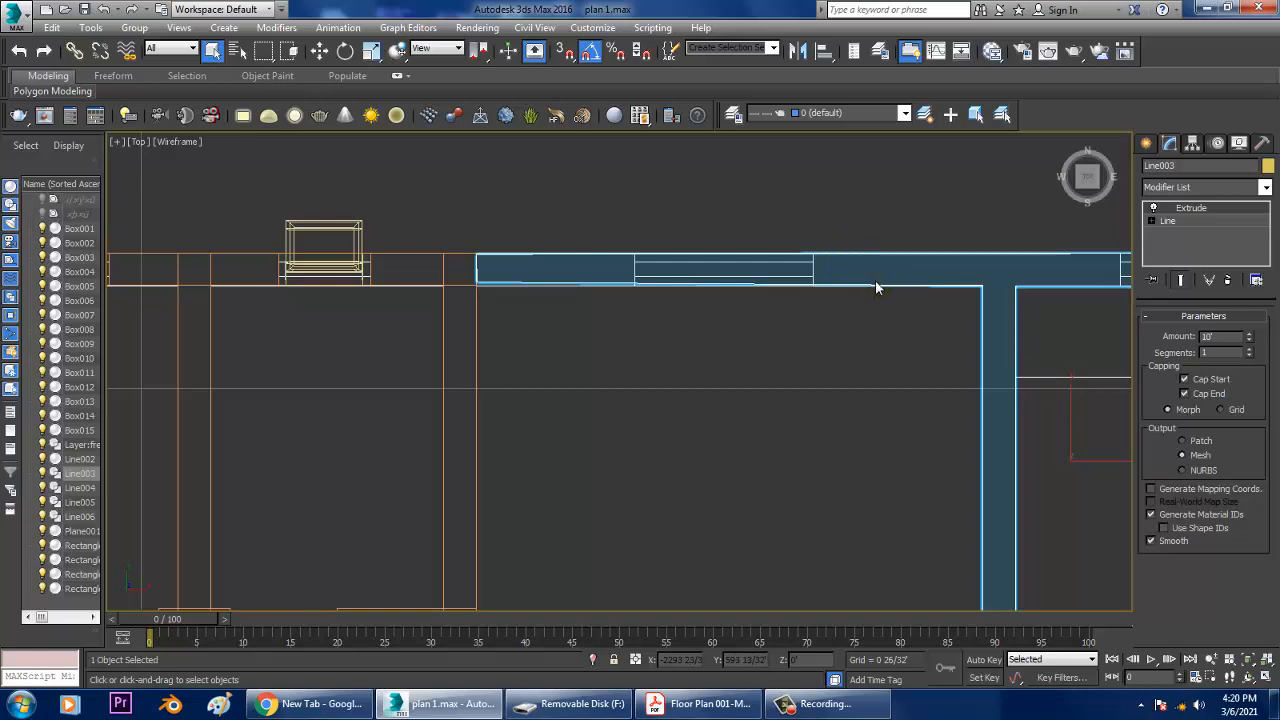
pyautogui.rightClick(877, 286)
pyautogui.moveTo(950, 438)
pyautogui.click(1090, 451)
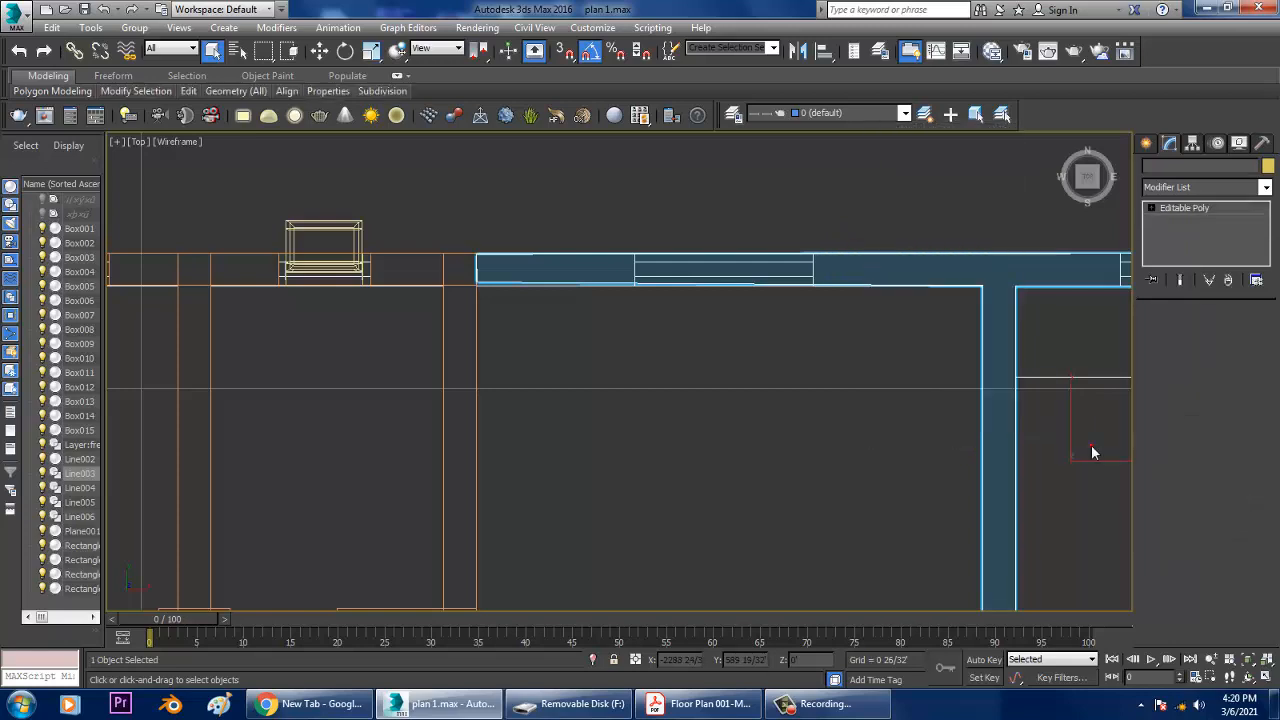
pyautogui.click(1182, 336)
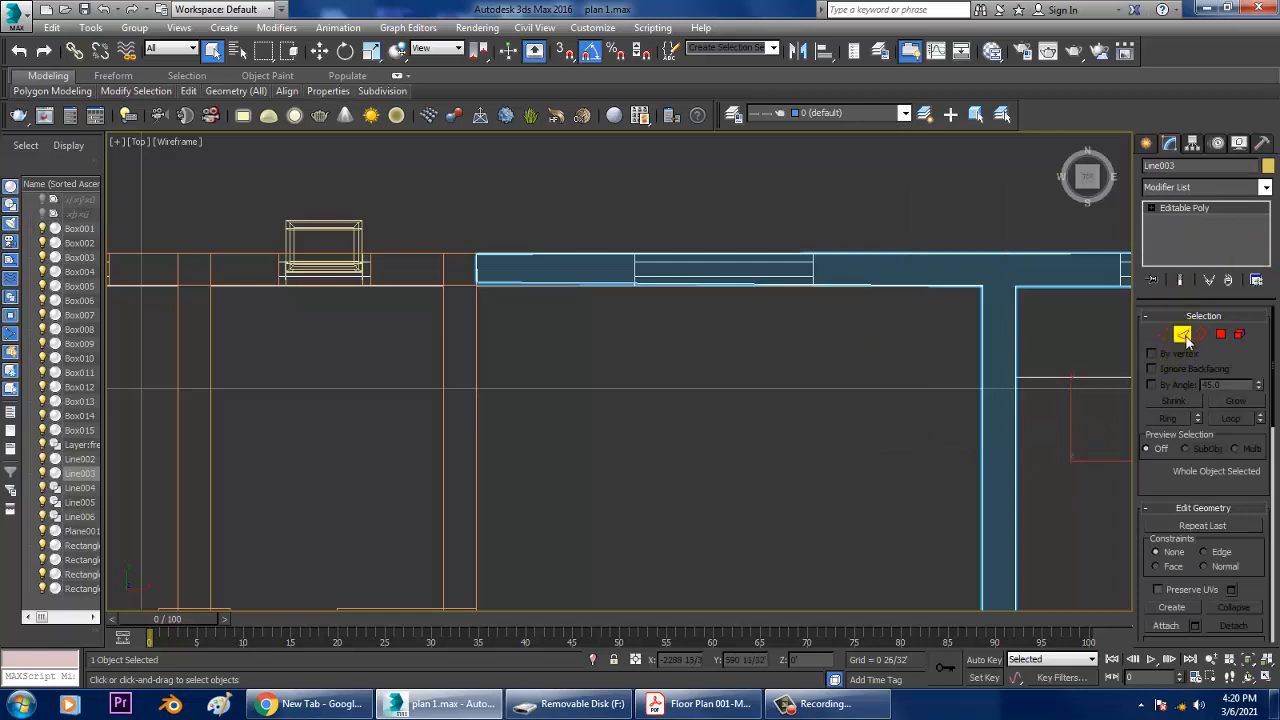
pyautogui.click(767, 212)
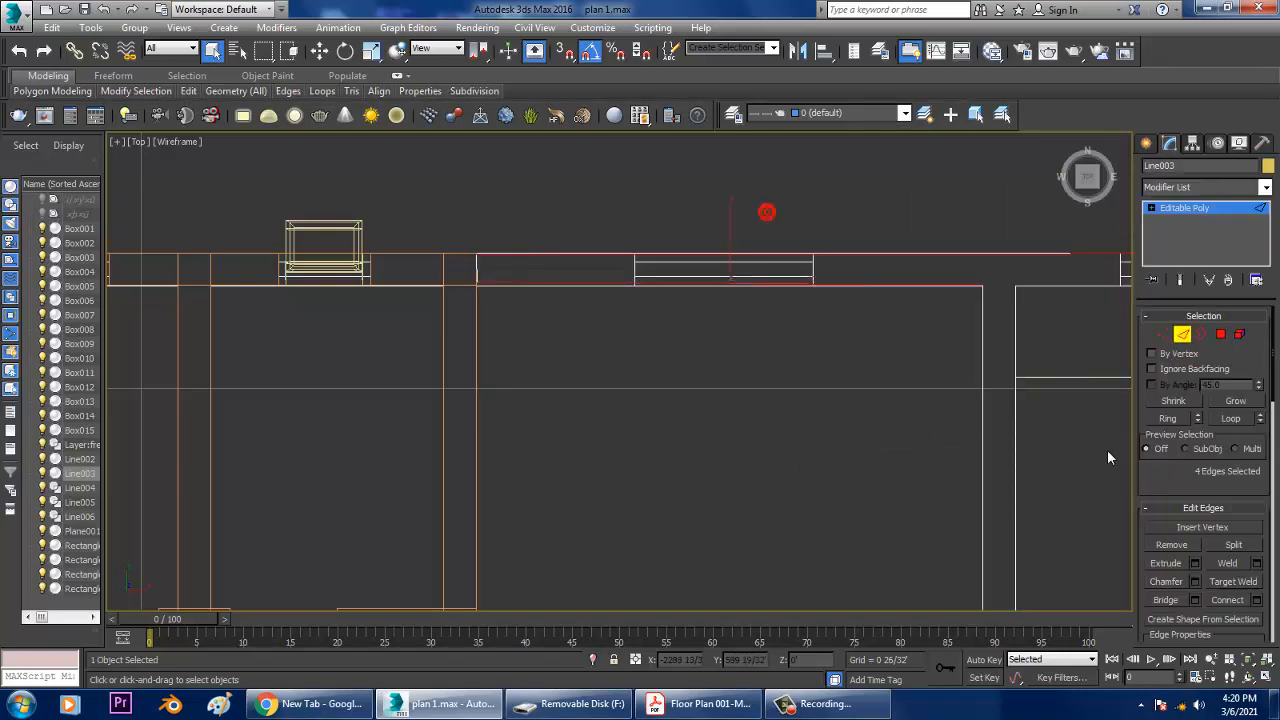
pyautogui.click(1256, 600)
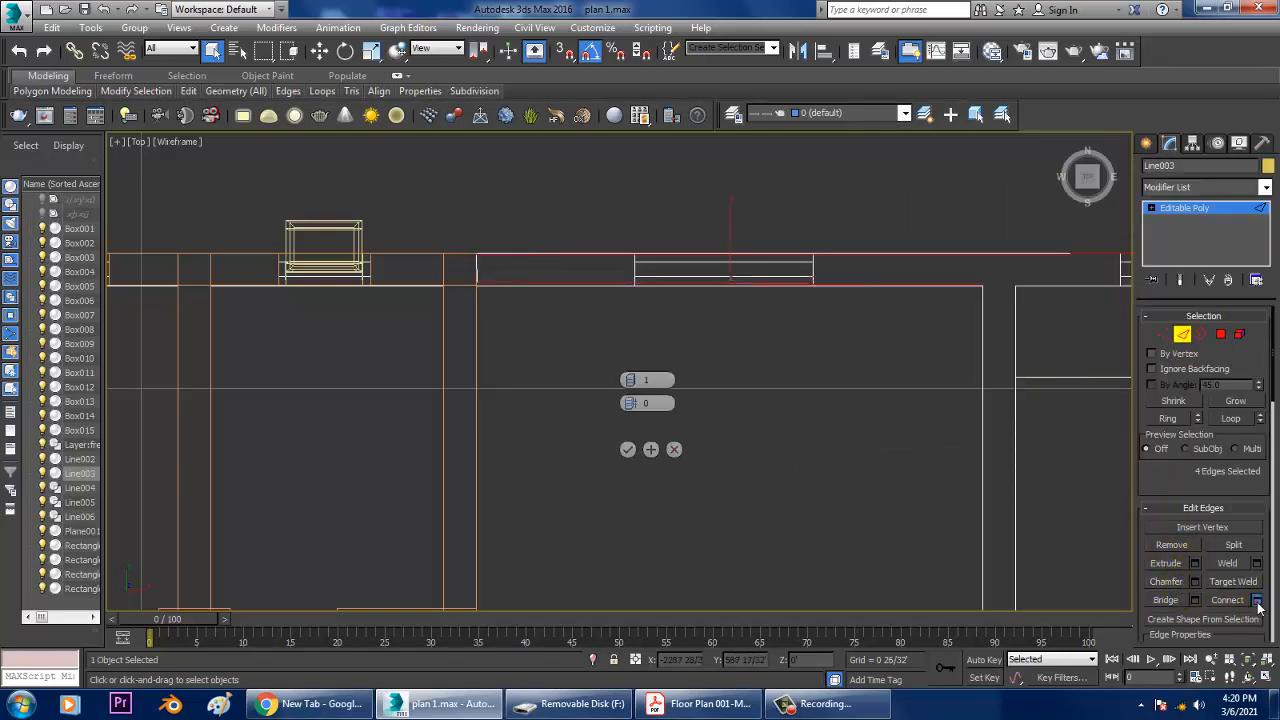
pyautogui.click(674, 449)
# - Cut an edge across the wall's top face in the Perspective view, from the partition's inner corner to the outer edge
pyautogui.hotkey('alt', 'w')
pyautogui.rightClick(1083, 460)
pyautogui.hotkey('alt', 'w')
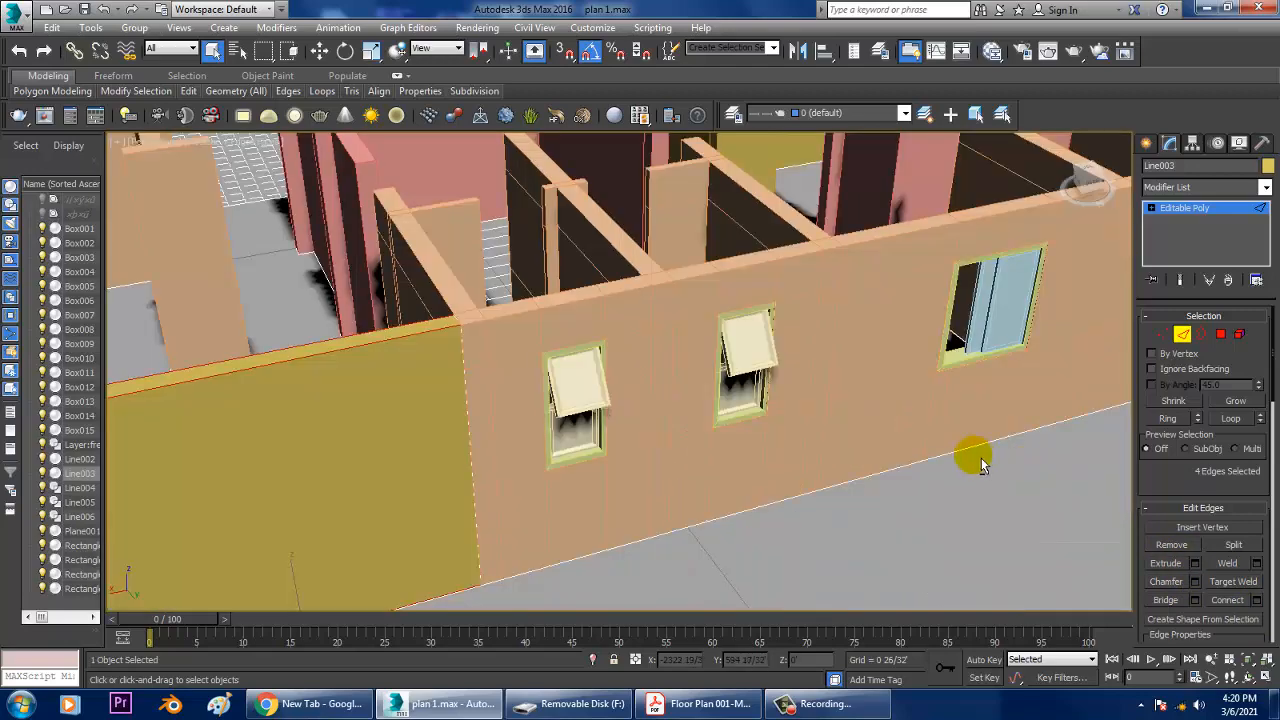
pyautogui.keyDown('alt'); pyautogui.moveTo(980, 460); pyautogui.dragTo(871, 403, button='middle'); pyautogui.keyUp('alt')
pyautogui.moveTo(372, 412)
pyautogui.mouseDown(button='middle')
pyautogui.moveTo(591, 349)
pyautogui.moveTo(543, 320)
pyautogui.moveTo(523, 349)
pyautogui.moveTo(617, 343)
pyautogui.moveTo(651, 266)
pyautogui.moveTo(648, 290)
pyautogui.mouseUp(button='middle')
pyautogui.keyDown('alt'); pyautogui.moveTo(831, 348); pyautogui.dragTo(778, 368, button='middle'); pyautogui.keyUp('alt')
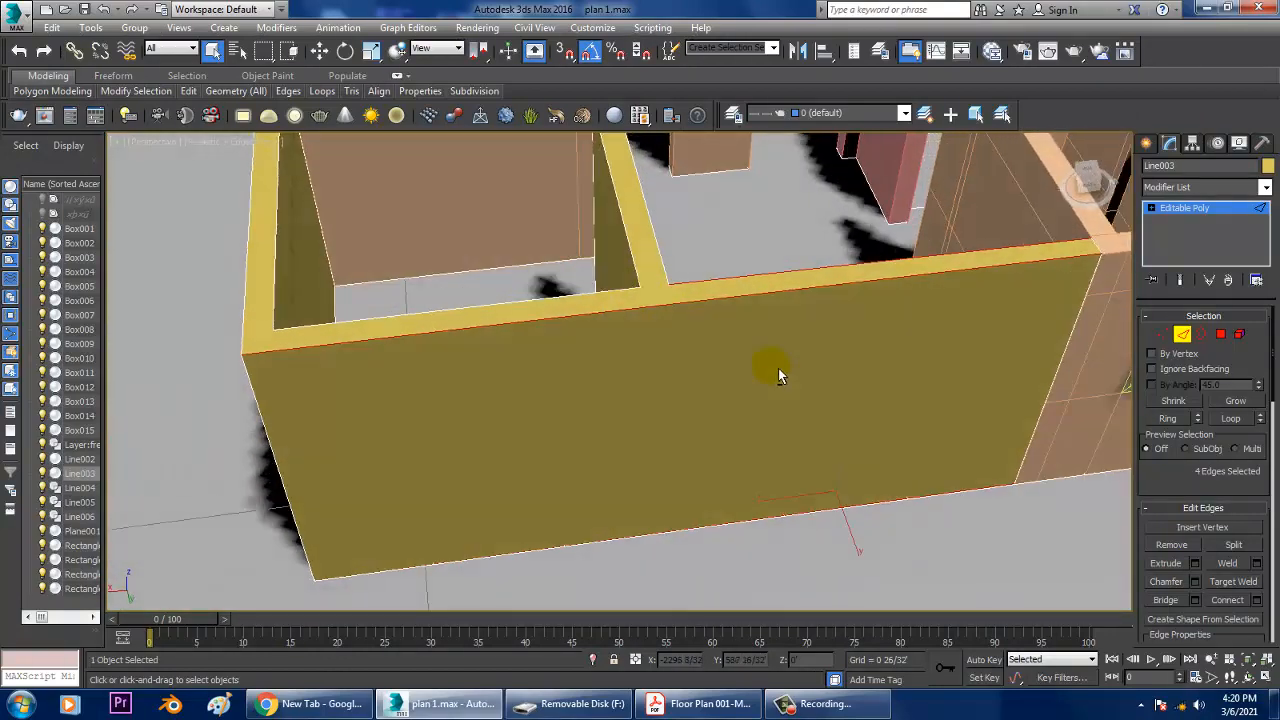
pyautogui.press('w')
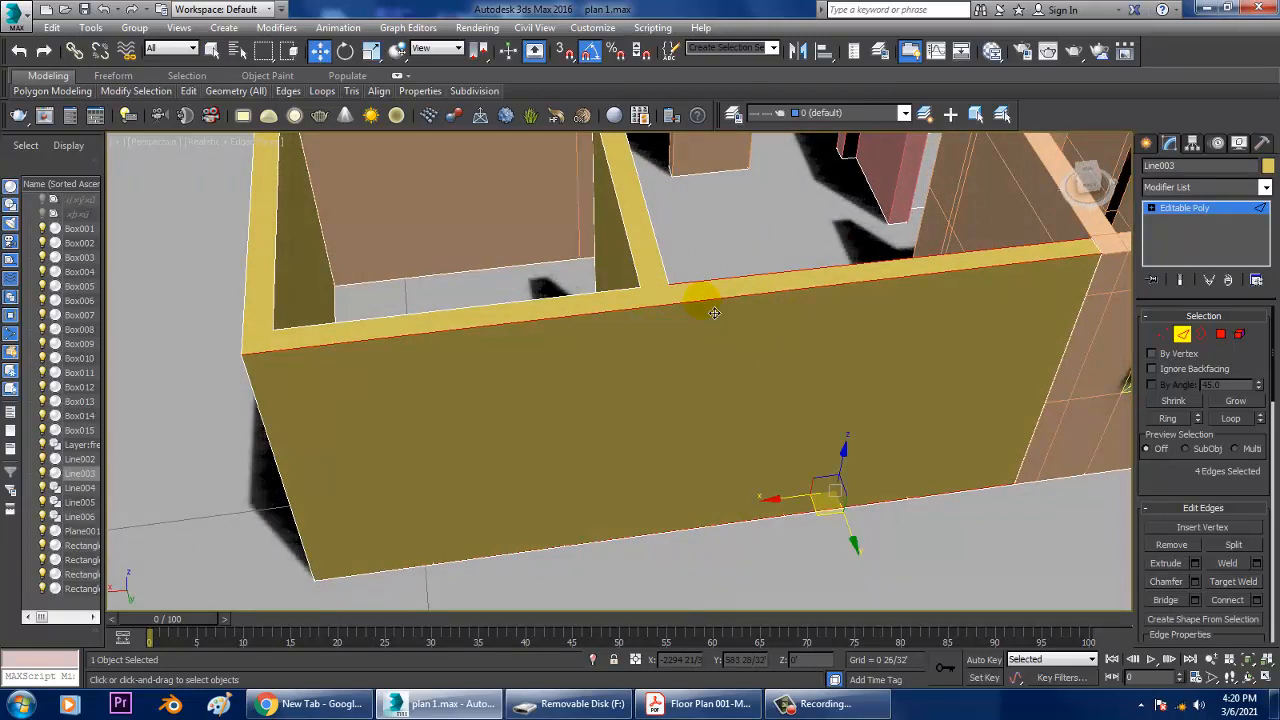
pyautogui.rightClick(698, 296)
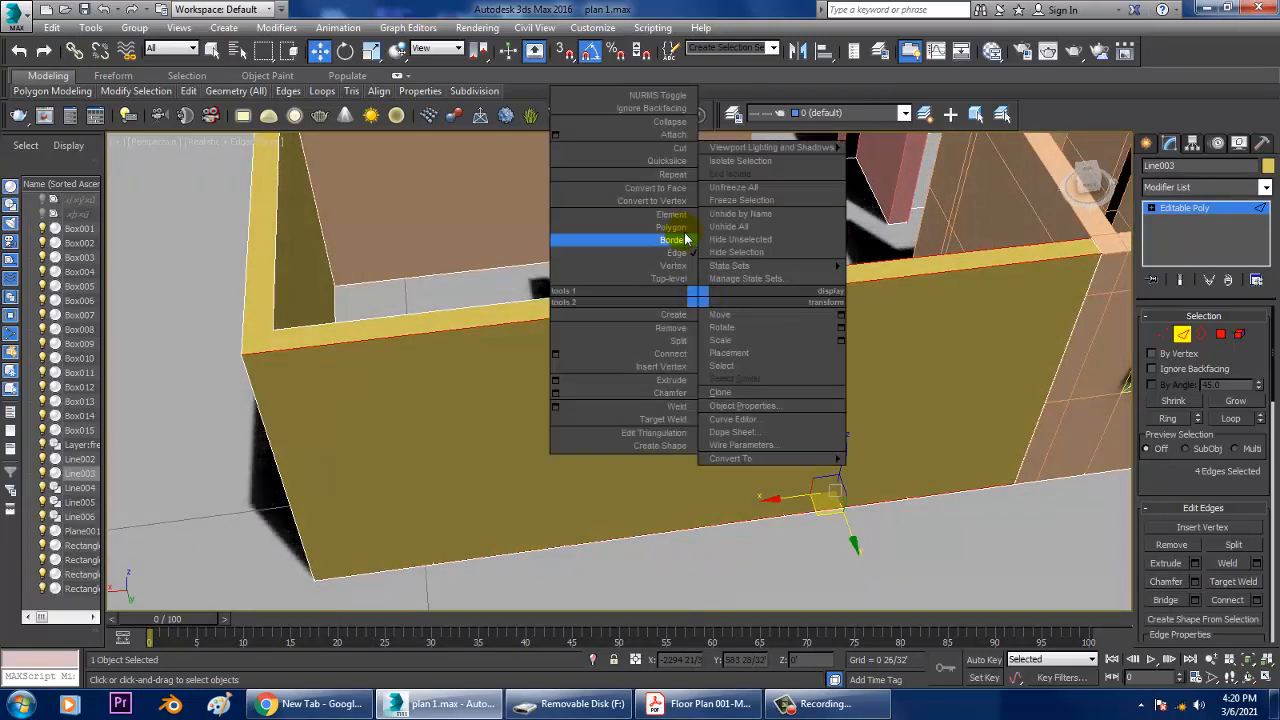
pyautogui.click(680, 145)
pyautogui.scroll(3, 676, 322)
pyautogui.click(677, 250)
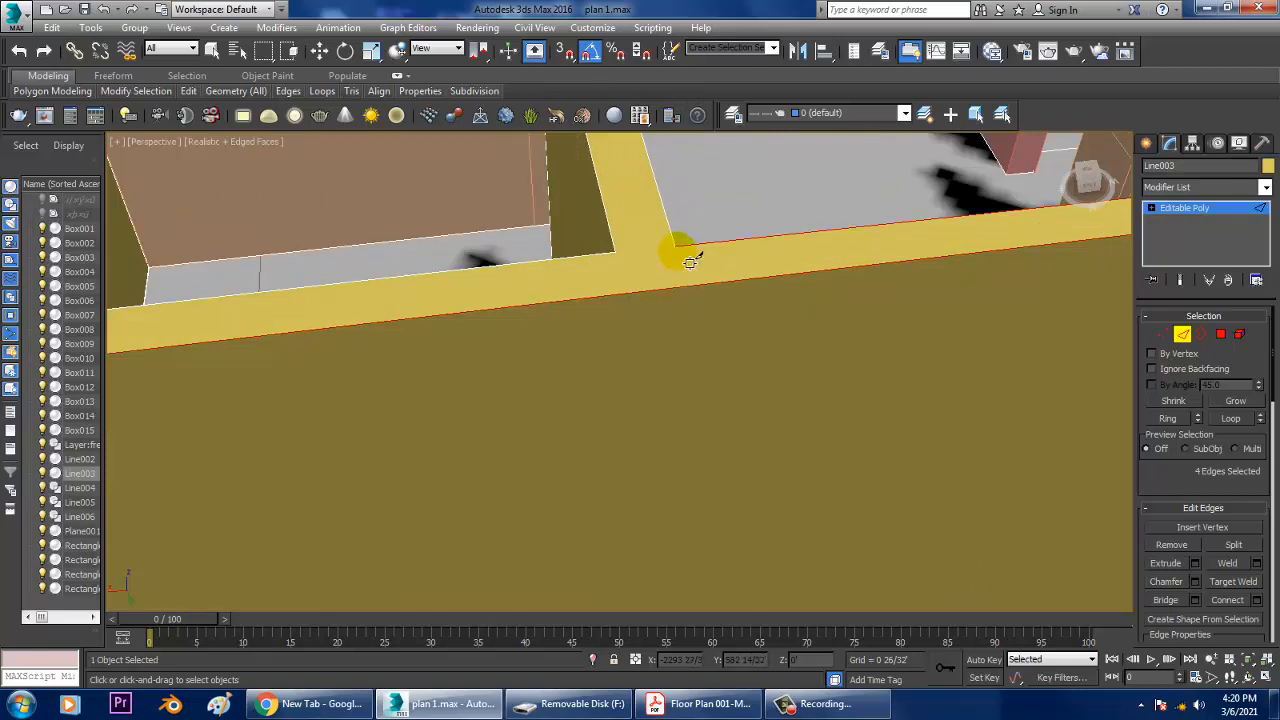
pyautogui.click(685, 283)
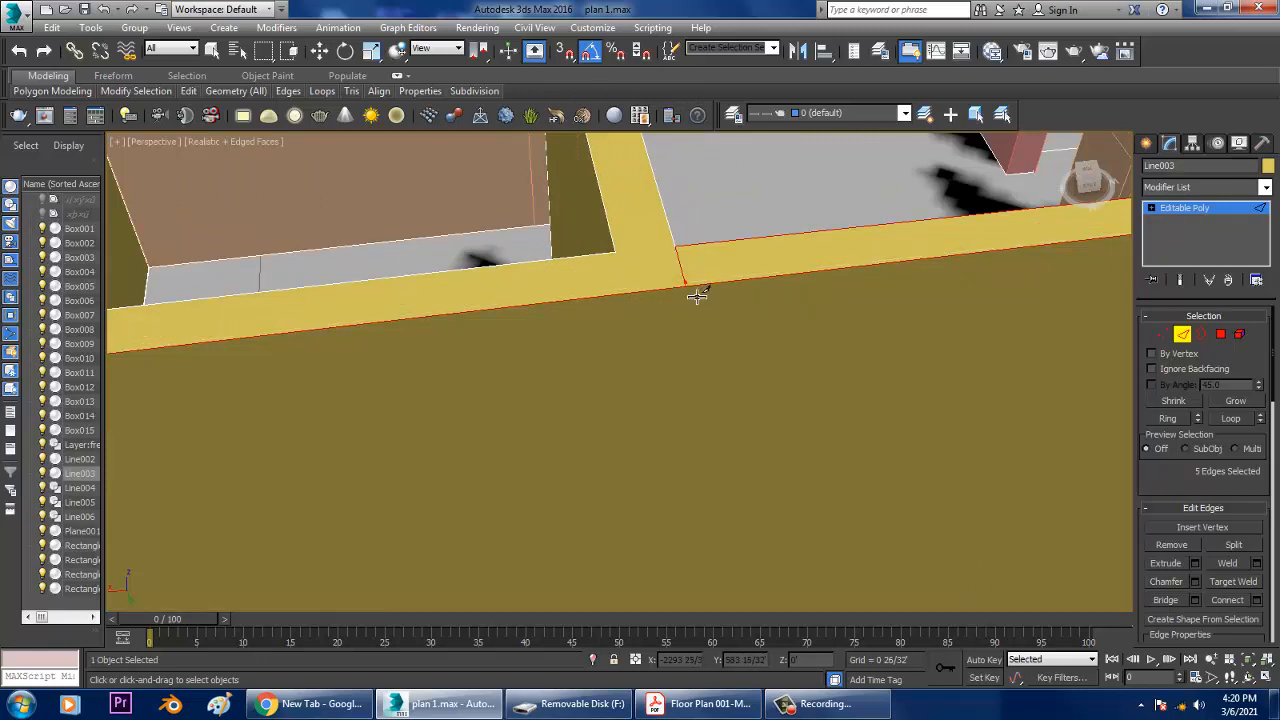
# - Continue the cut down the outer wall face to its base in wireframe display and end the Cut command
pyautogui.moveTo(710, 345)
pyautogui.keyDown('alt'); pyautogui.mouseDown(button='middle')
pyautogui.moveTo(729, 206)
pyautogui.moveTo(713, 332)
pyautogui.mouseUp(button='middle'); pyautogui.keyUp('alt')
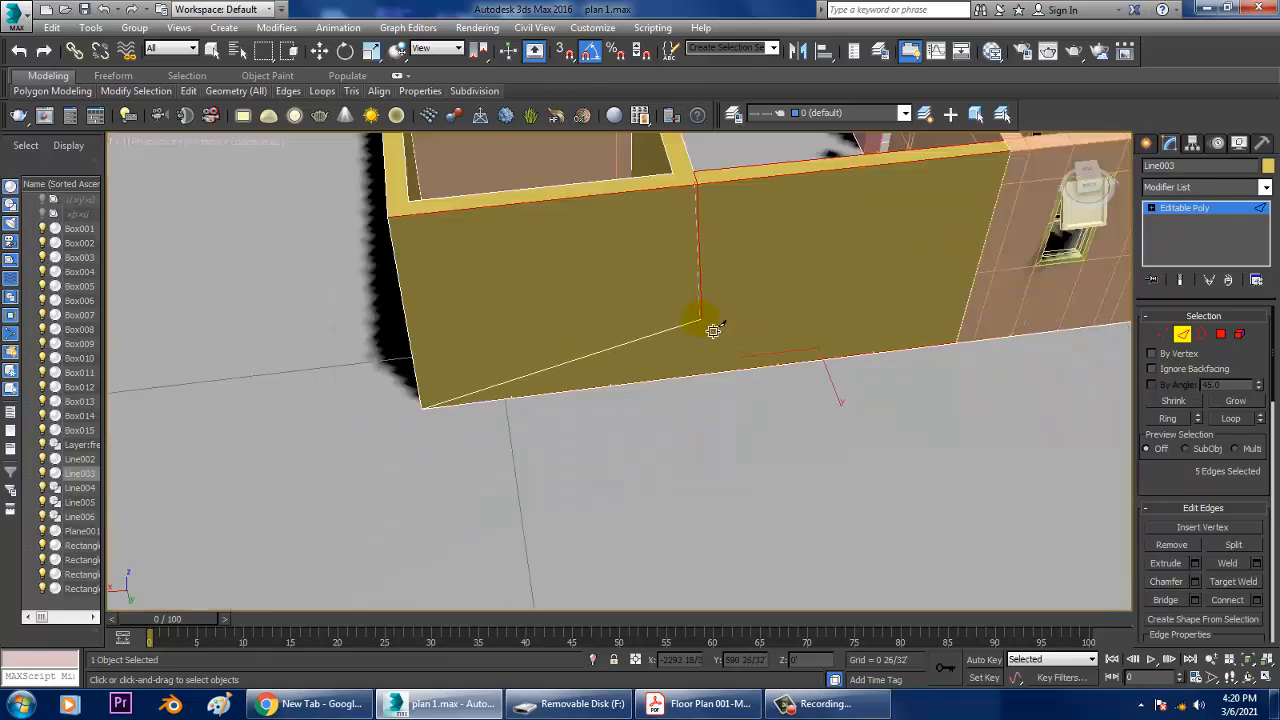
pyautogui.press('F3')
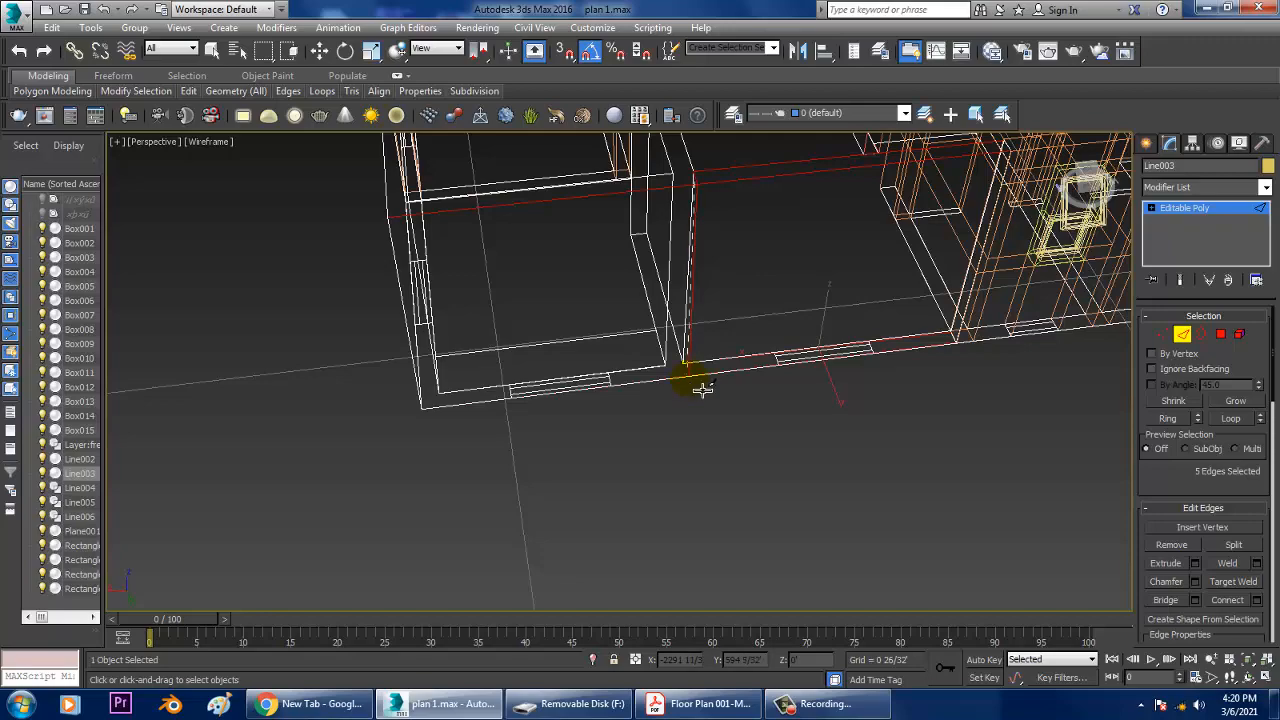
pyautogui.keyDown('alt'); pyautogui.moveTo(788, 303); pyautogui.dragTo(771, 217, button='middle'); pyautogui.keyUp('alt')
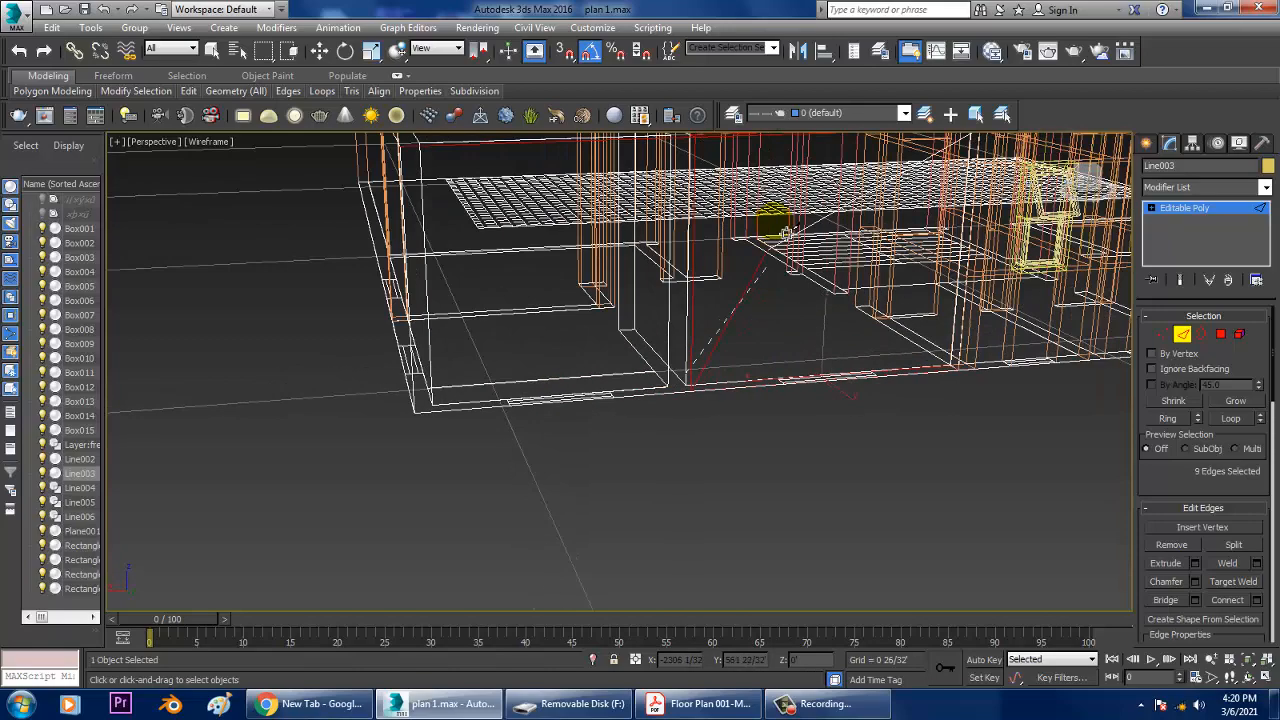
pyautogui.click(746, 380)
pyautogui.rightClick(746, 380)
pyautogui.keyDown('alt'); pyautogui.moveTo(746, 380); pyautogui.dragTo(812, 425, button='middle'); pyautogui.keyUp('alt')
pyautogui.keyDown('alt'); pyautogui.moveTo(908, 523); pyautogui.dragTo(855, 398, button='middle'); pyautogui.keyUp('alt')
pyautogui.click(1198, 336)
pyautogui.click(1184, 337)
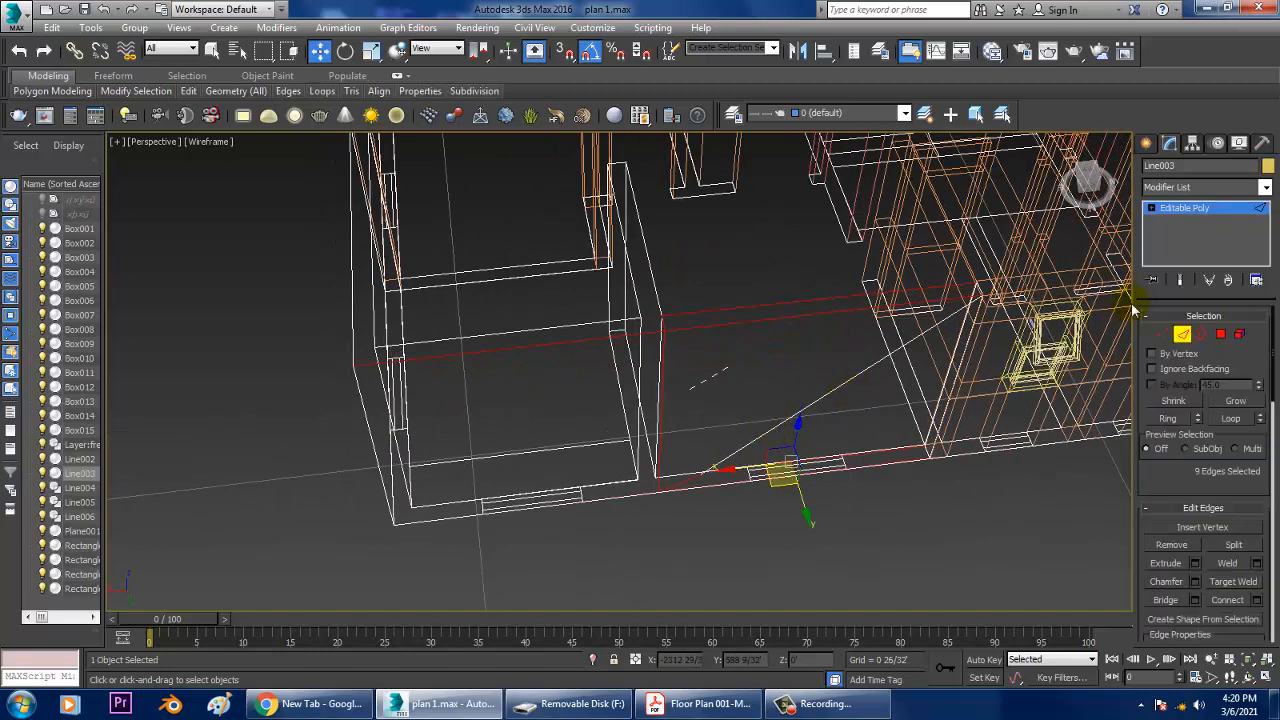
# - Cut a second edge from the partition's other inner corner across the wall top and down the outer face to the base
pyautogui.rightClick(728, 311)
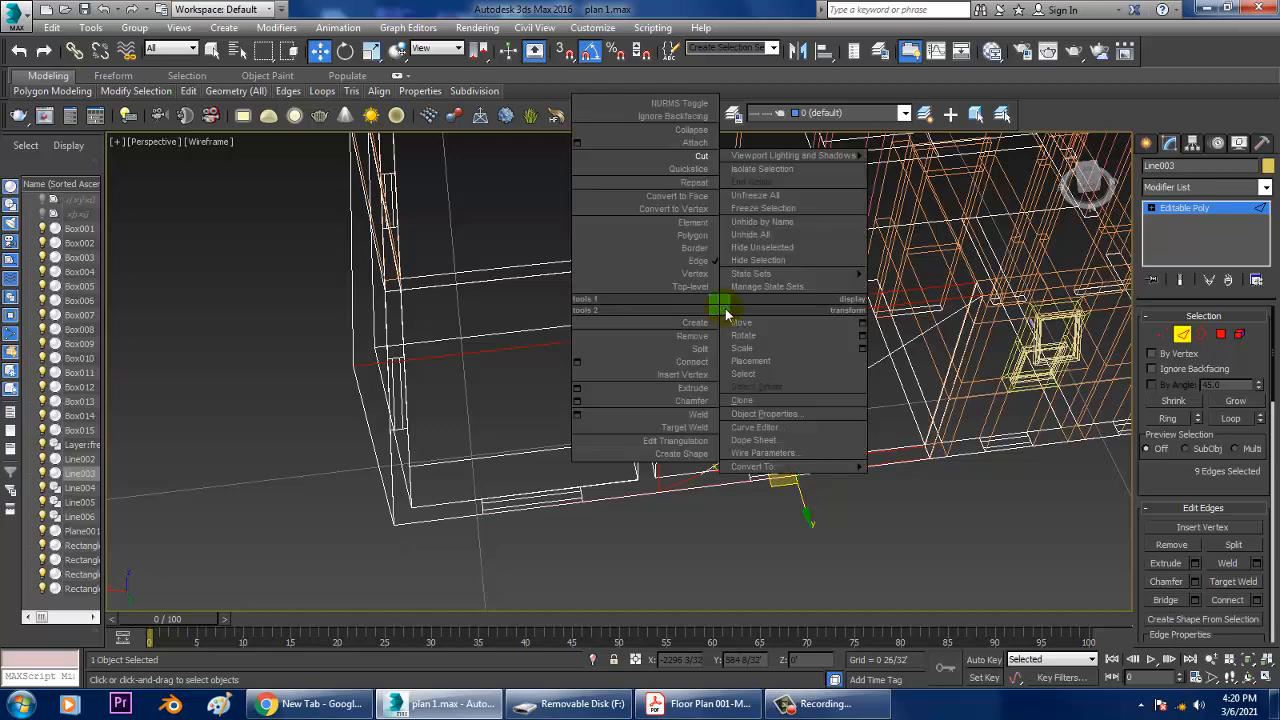
pyautogui.click(700, 157)
pyautogui.scroll(2, 675, 340)
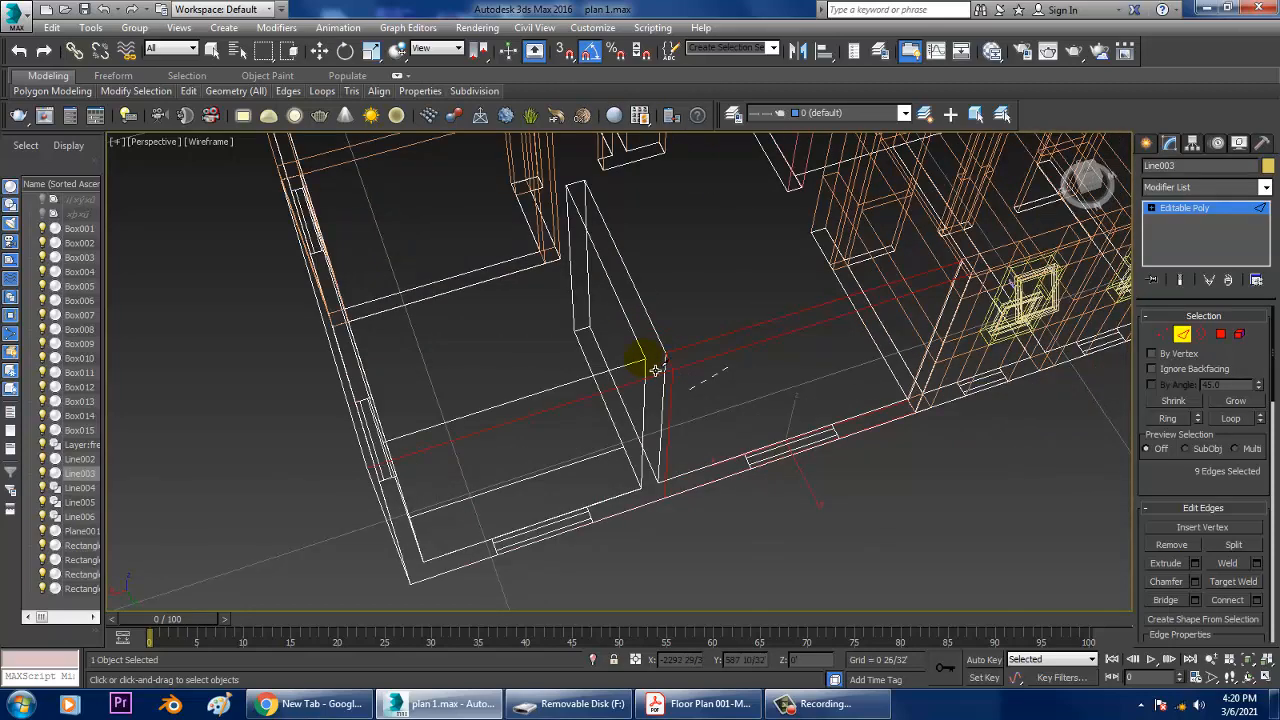
pyautogui.click(644, 362)
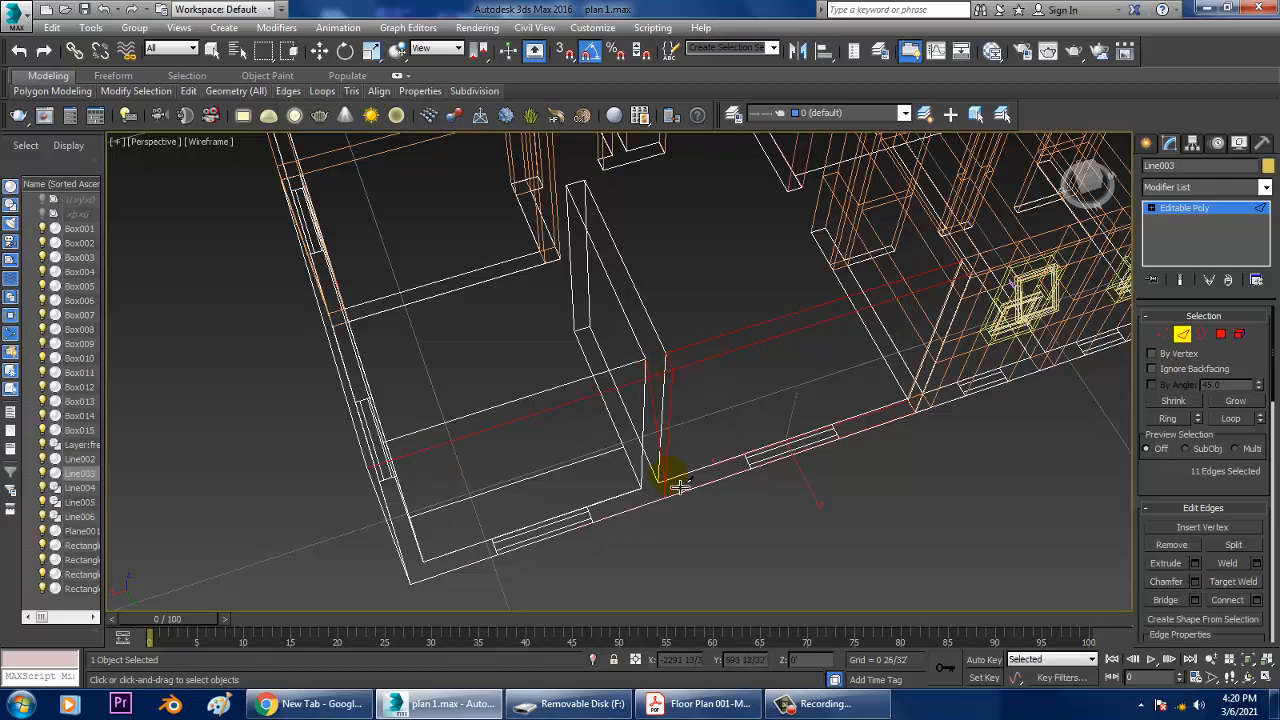
pyautogui.keyDown('alt'); pyautogui.moveTo(678, 485); pyautogui.dragTo(686, 423, button='middle'); pyautogui.keyUp('alt')
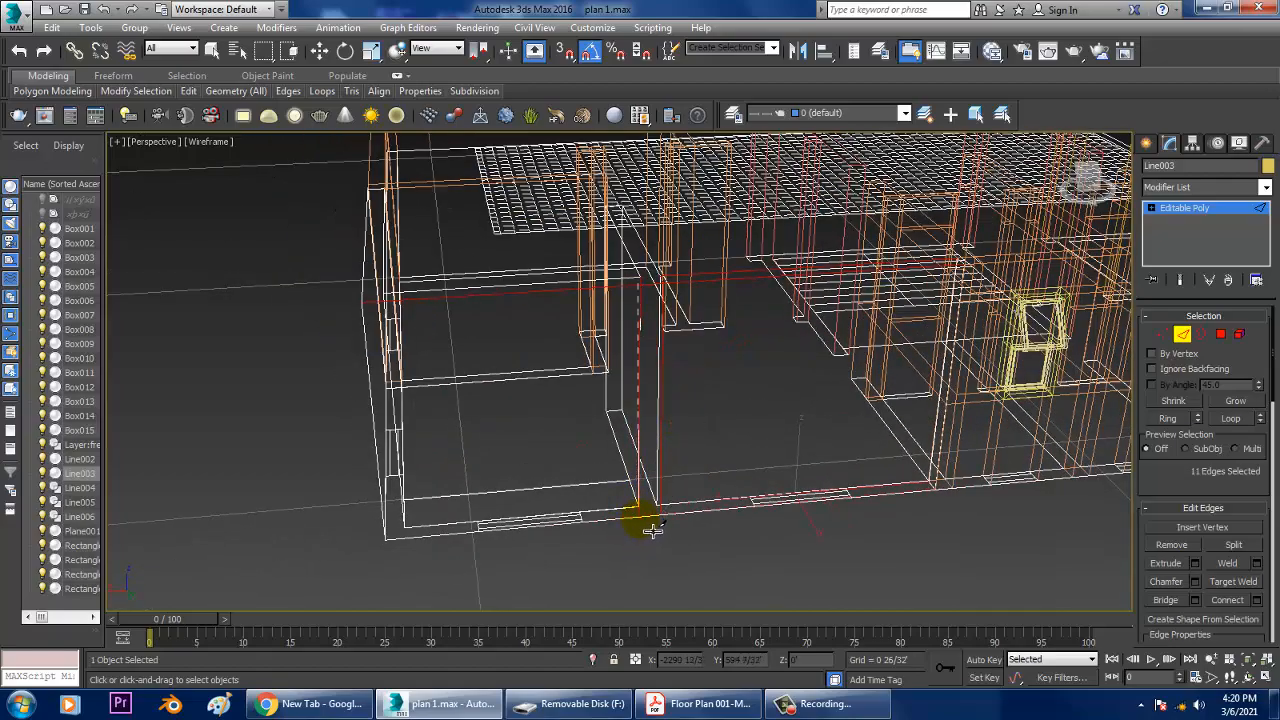
pyautogui.press('w')
# - Scale the four vertices of the slanted cut flat along X in the Top view and move them in line with the partition's face
pyautogui.moveTo(766, 409)
pyautogui.keyDown('alt'); pyautogui.mouseDown(button='middle')
pyautogui.moveTo(791, 423)
pyautogui.moveTo(757, 449)
pyautogui.moveTo(766, 443)
pyautogui.moveTo(814, 506)
pyautogui.moveTo(927, 502)
pyautogui.moveTo(943, 449)
pyautogui.moveTo(829, 419)
pyautogui.mouseUp(button='middle'); pyautogui.keyUp('alt')
pyautogui.press('F3')
pyautogui.hotkey('alt', 'w')
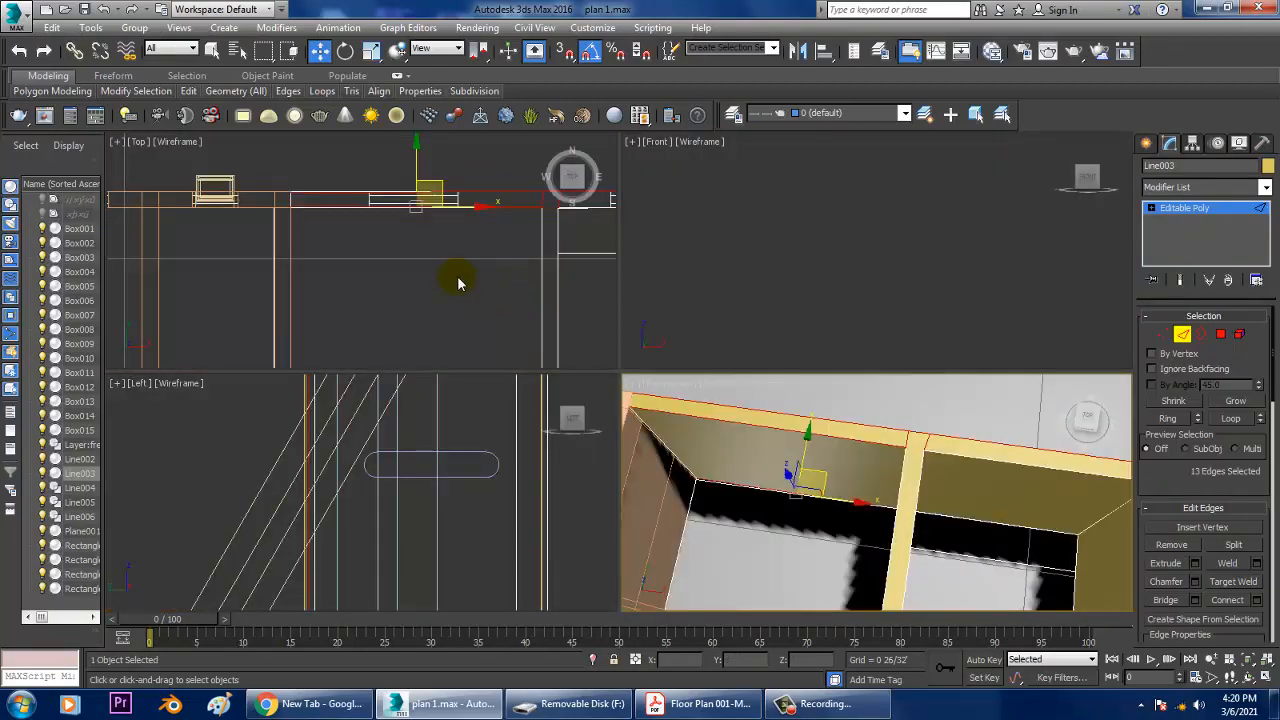
pyautogui.hotkey('alt', 'w')
pyautogui.moveTo(457, 277); pyautogui.dragTo(307, 275, button='middle')
pyautogui.press('1')
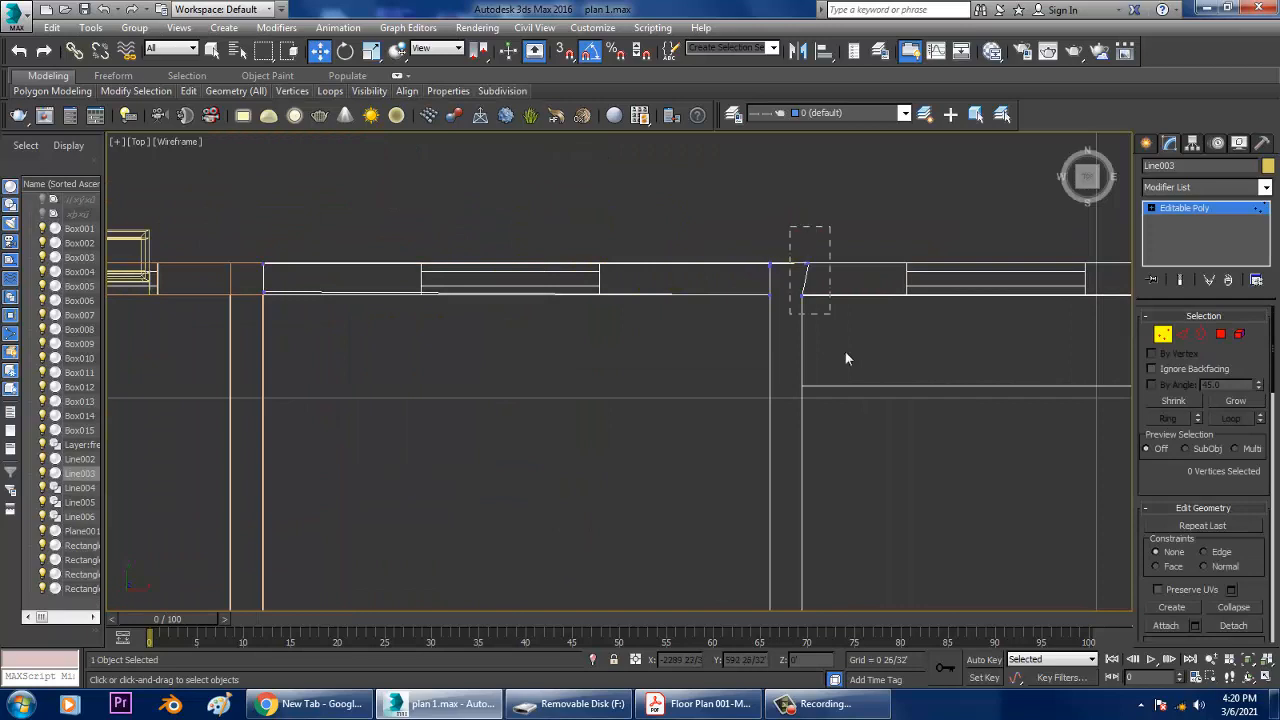
pyautogui.moveTo(846, 358); pyautogui.dragTo(846, 358)
pyautogui.scroll(3, 823, 294)
pyautogui.press('e')
pyautogui.press('r')
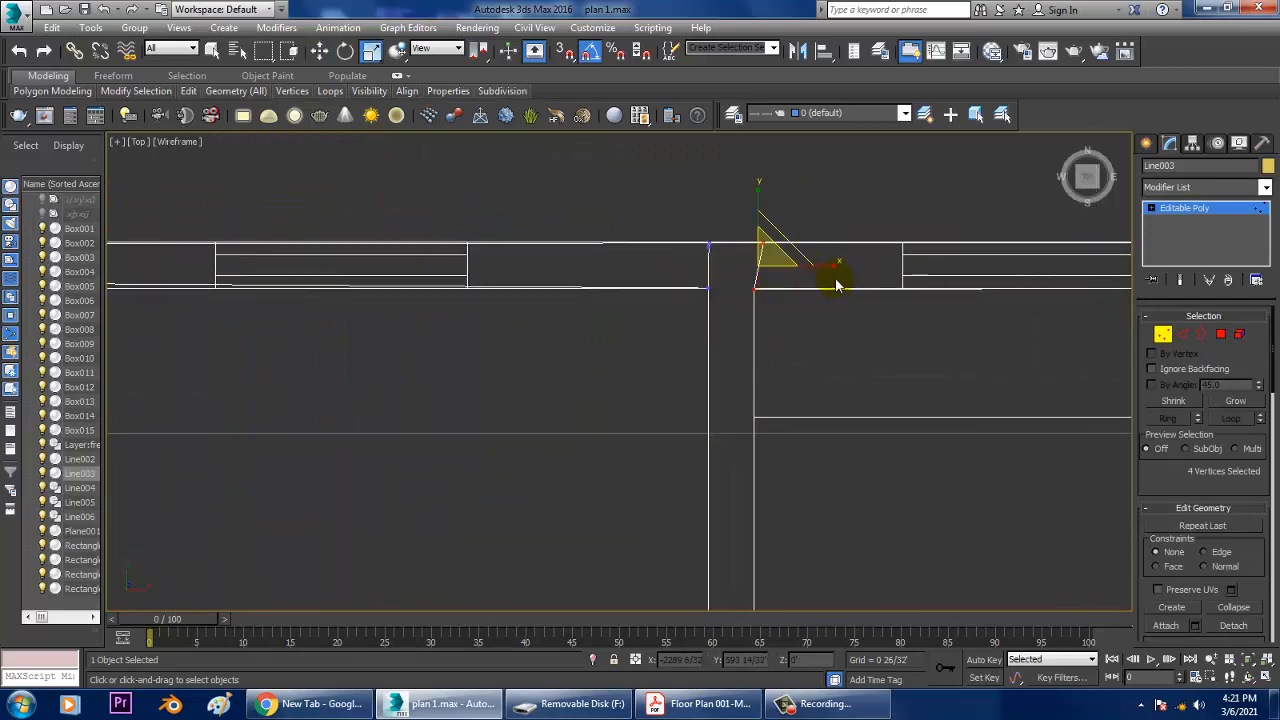
pyautogui.moveTo(834, 273); pyautogui.dragTo(134, 256)
pyautogui.moveTo(733, 281); pyautogui.dragTo(657, 277, button='middle')
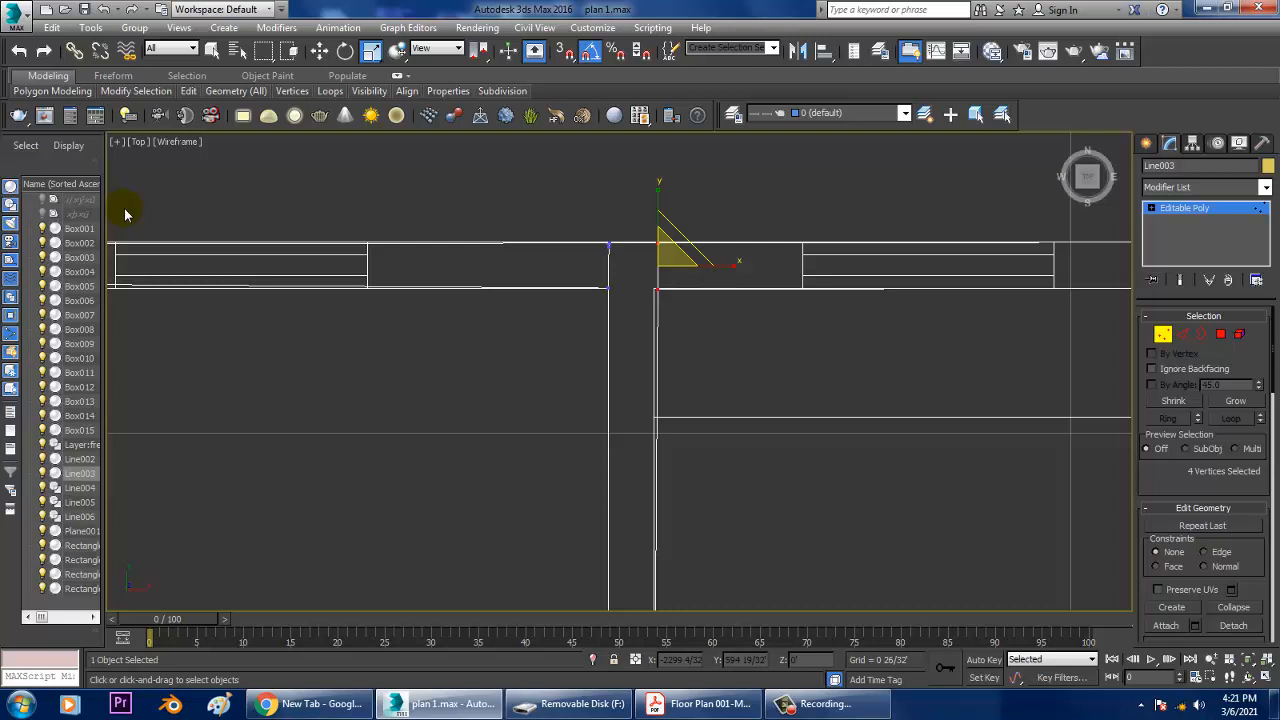
pyautogui.press('w')
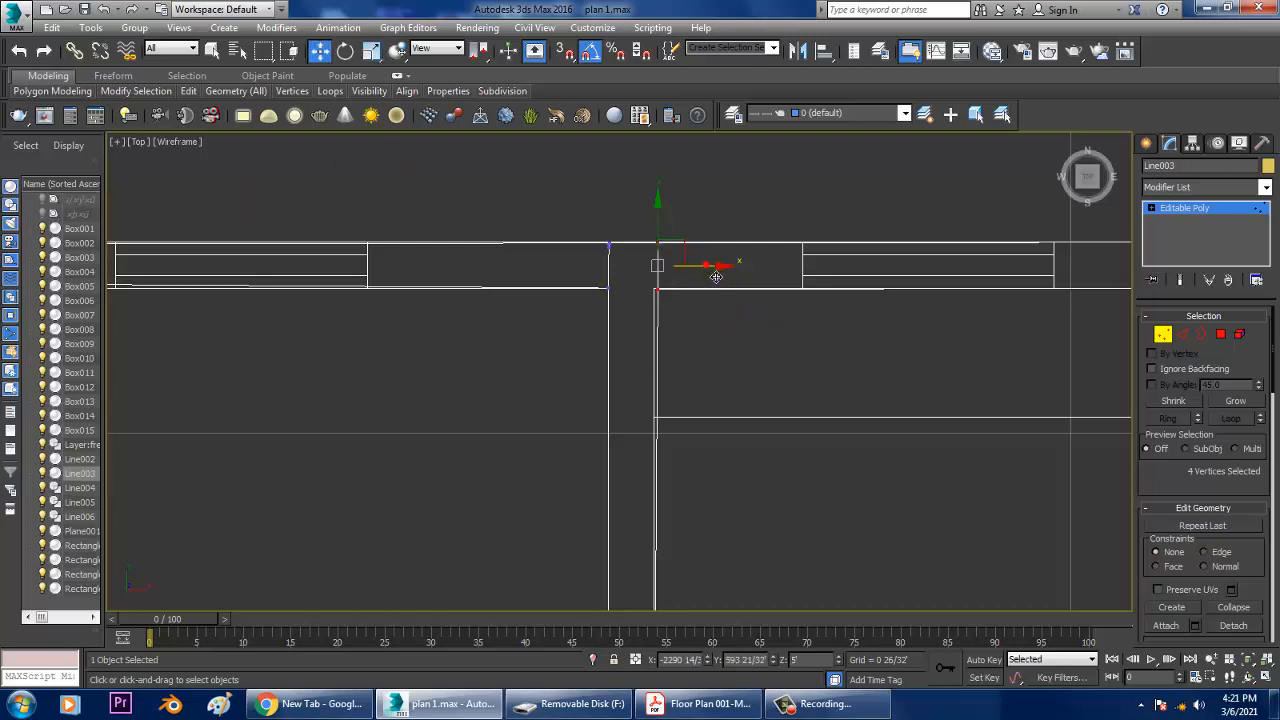
pyautogui.moveTo(716, 277); pyautogui.dragTo(712, 277)
# - Select the vertices of the cut on the partition's other side and scale them flat along X
pyautogui.moveTo(614, 318); pyautogui.dragTo(623, 332)
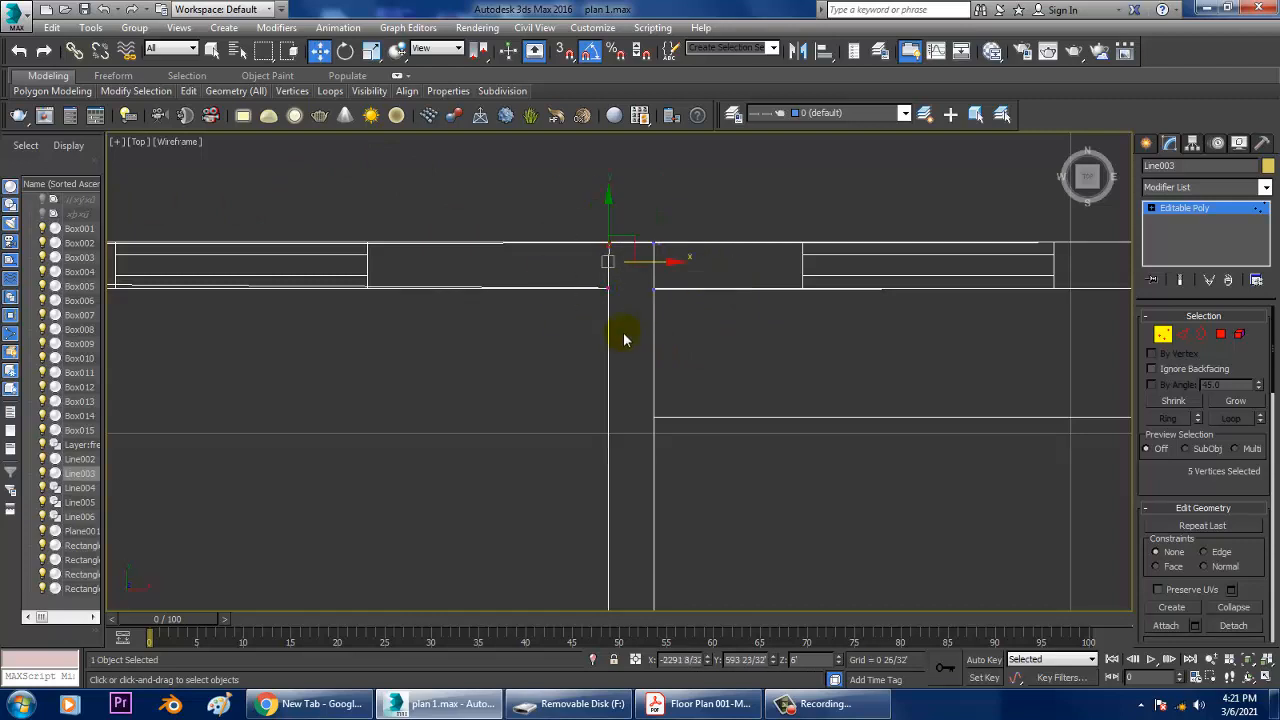
pyautogui.press('r')
pyautogui.moveTo(694, 276); pyautogui.dragTo(192, 207)
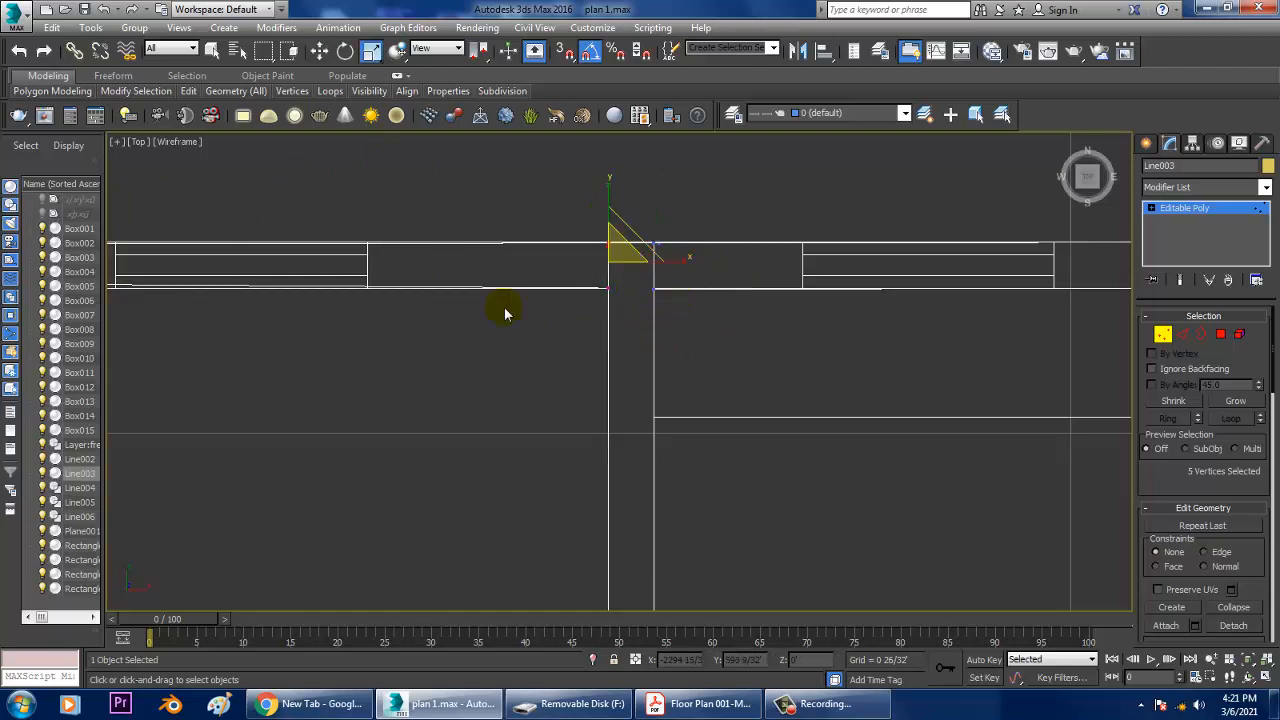
pyautogui.press('w')
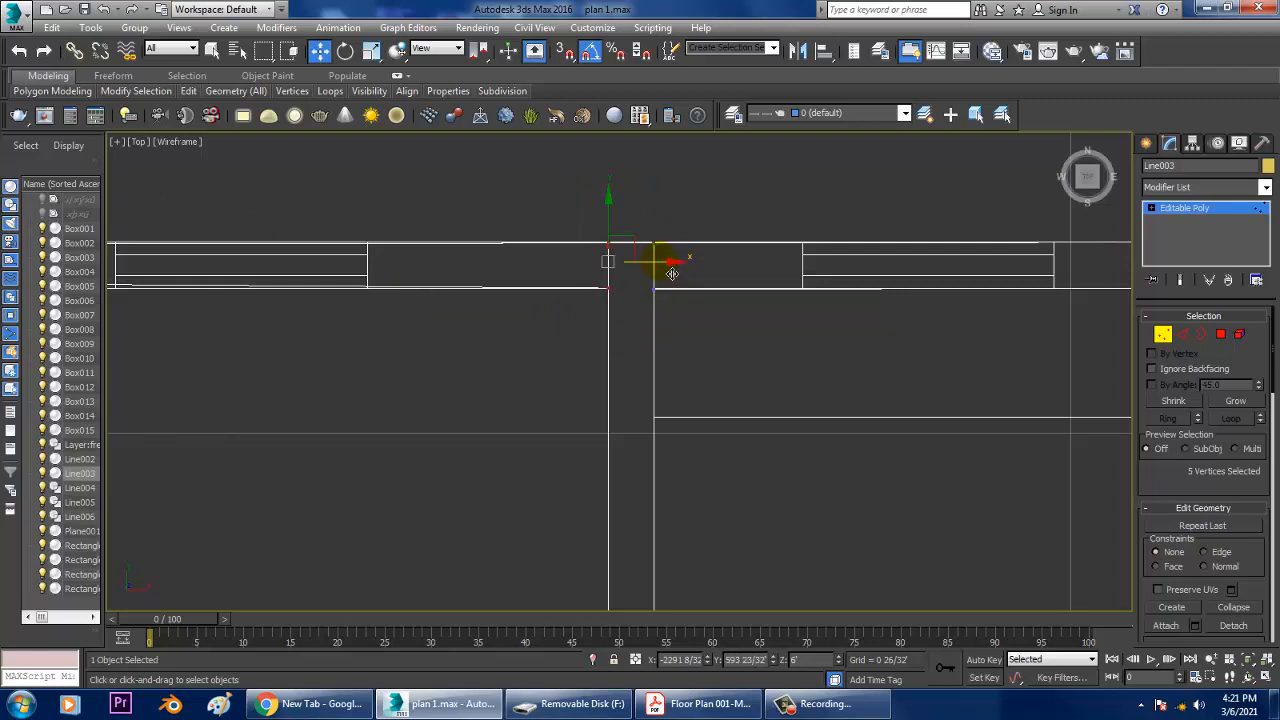
pyautogui.moveTo(646, 344); pyautogui.dragTo(742, 336, button='middle')
pyautogui.scroll(-3, 639, 298)
pyautogui.scroll(2, 627, 337)
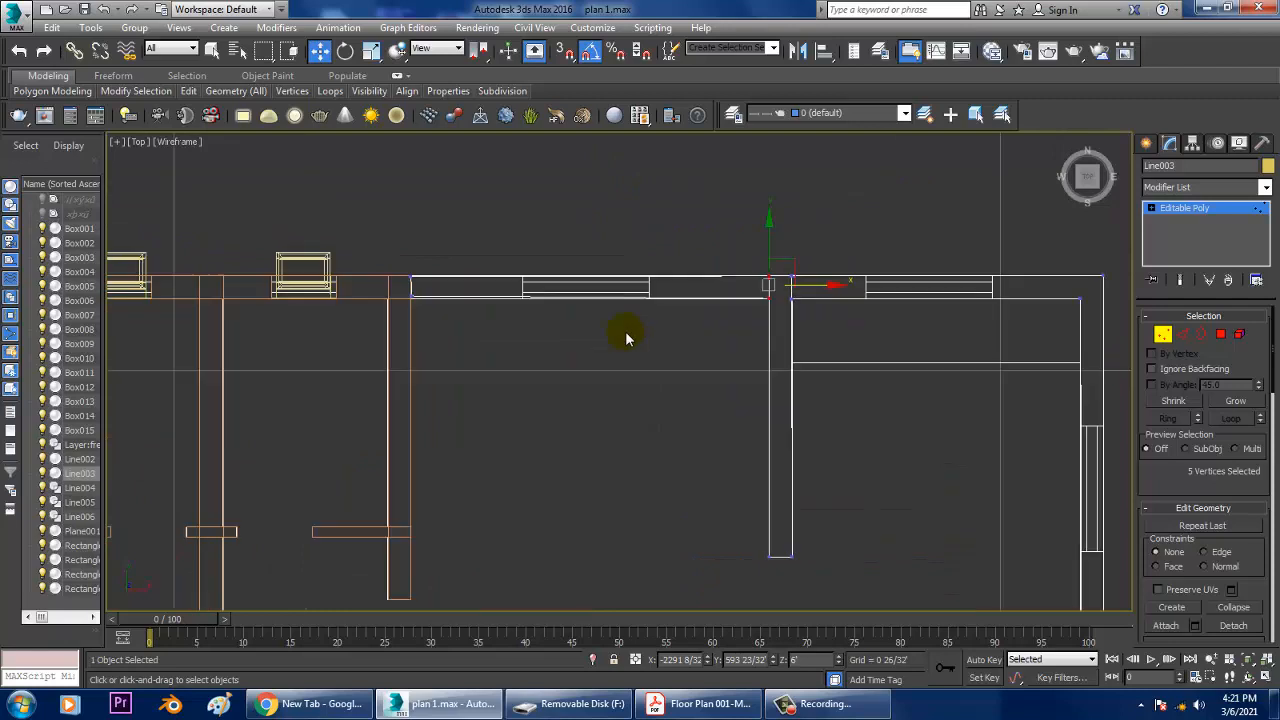
# - Connect the lengthwise edges of the outer wall section between the two partitions with two new cuts across it
pyautogui.click(1182, 334)
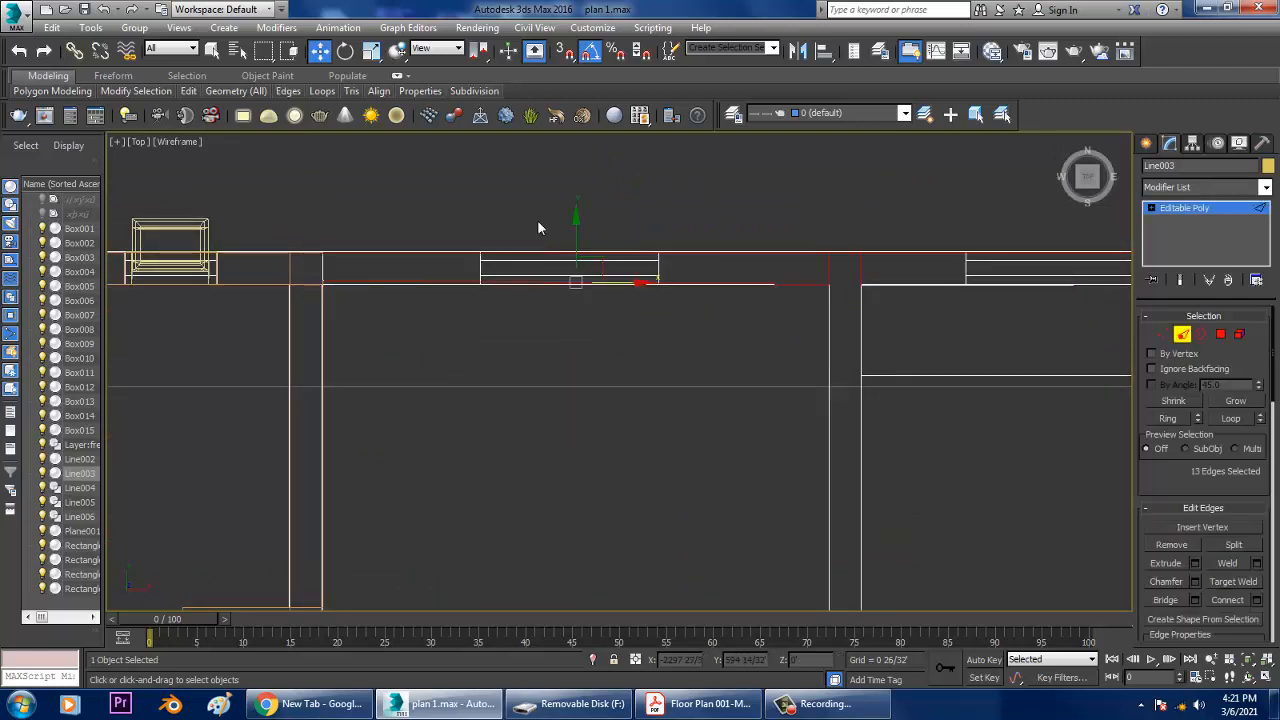
pyautogui.click(1257, 600)
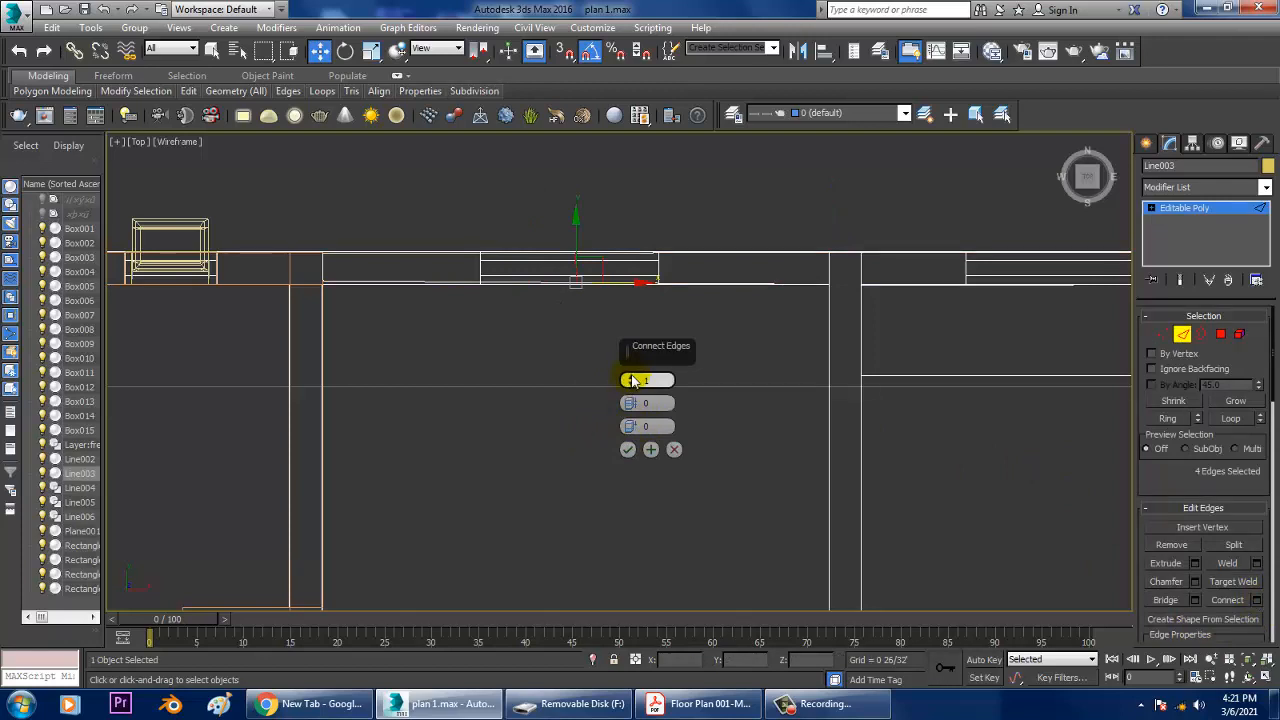
pyautogui.click(627, 449)
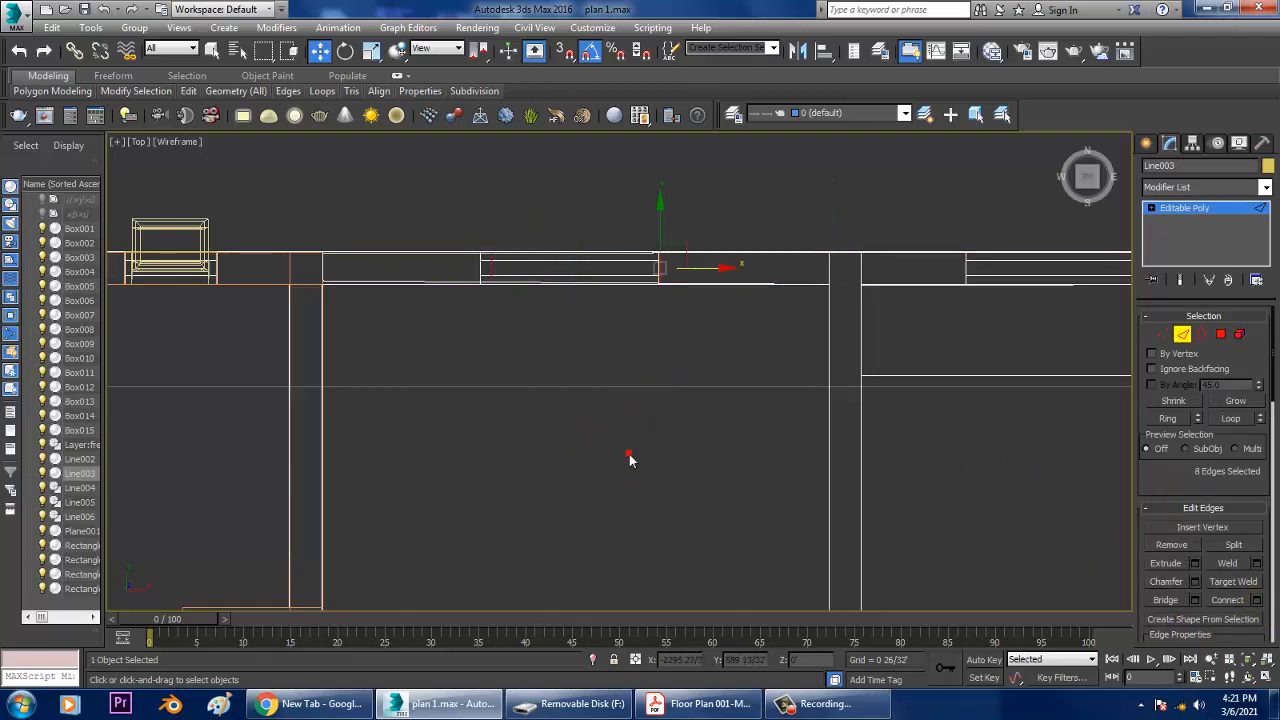
# - Move the vertices of the two new cuts along X in the Top view to line up with the plan's window sides
pyautogui.press('1')
pyautogui.scroll(4, 535, 295)
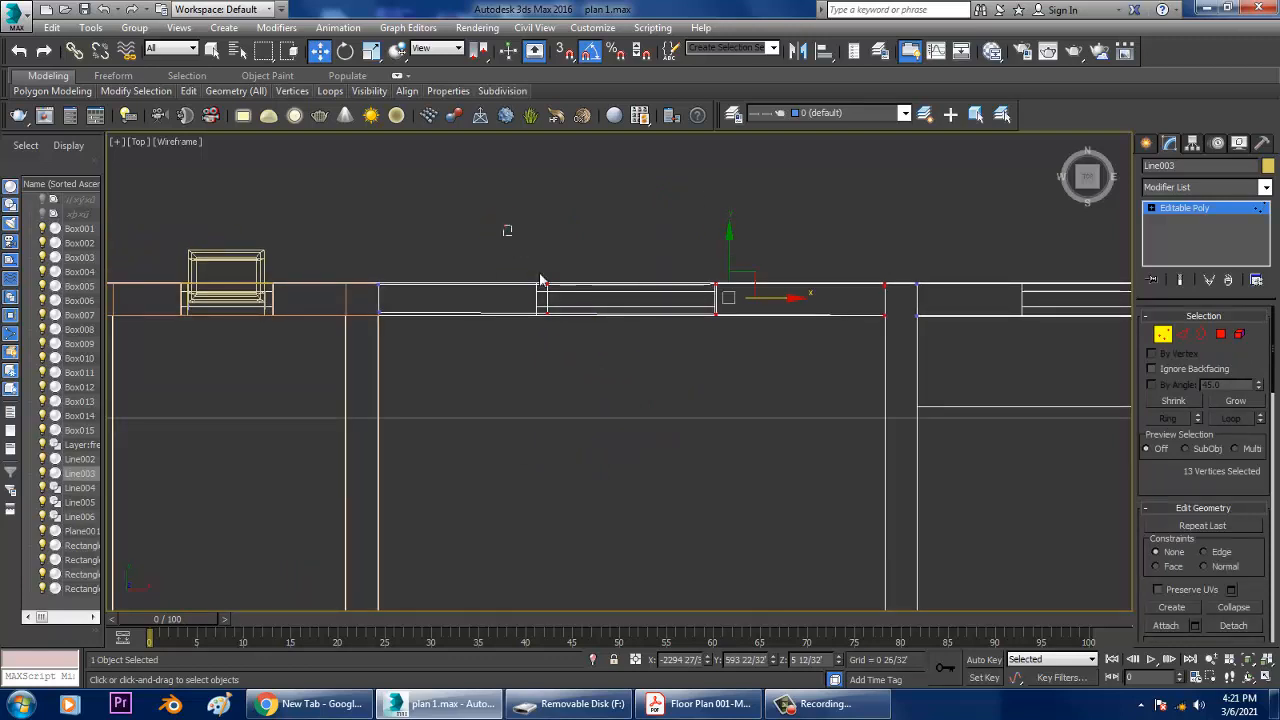
pyautogui.moveTo(571, 287); pyautogui.dragTo(496, 296)
pyautogui.moveTo(830, 180); pyautogui.dragTo(890, 340)
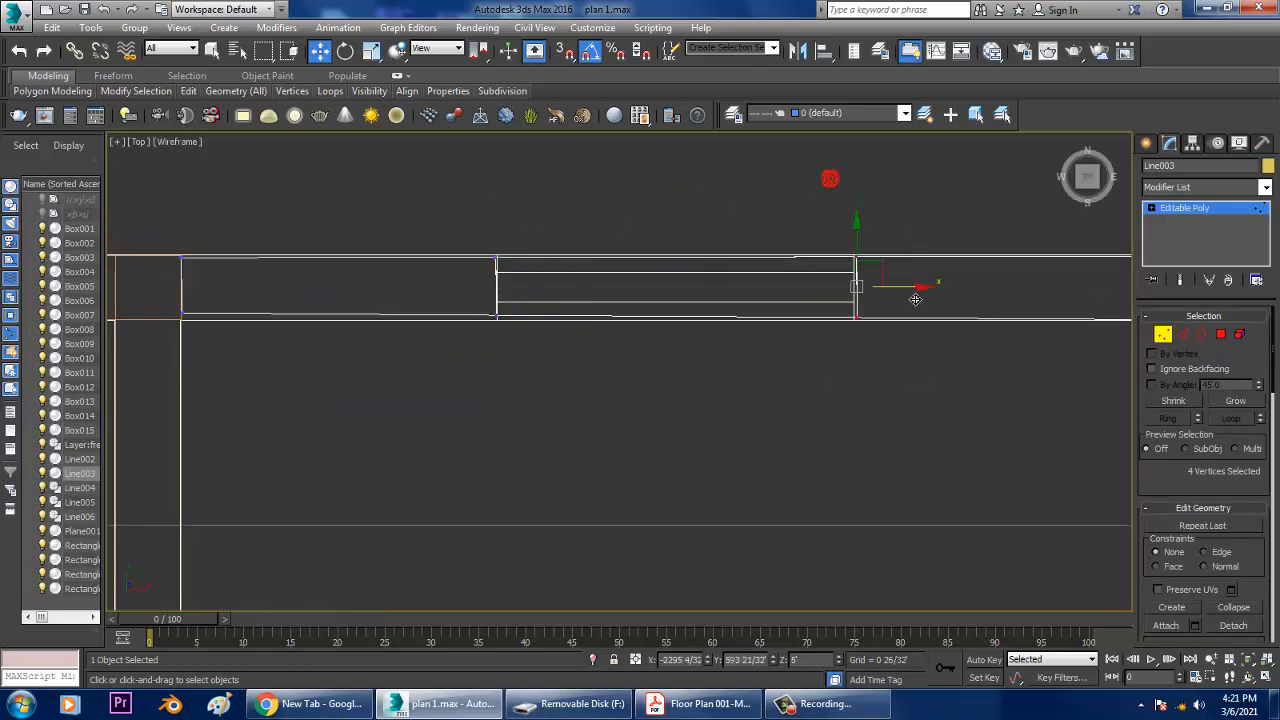
pyautogui.moveTo(914, 297)
pyautogui.mouseDown()
pyautogui.moveTo(926, 297)
pyautogui.moveTo(911, 294)
pyautogui.mouseUp()
pyautogui.scroll(-4, 309, 357)
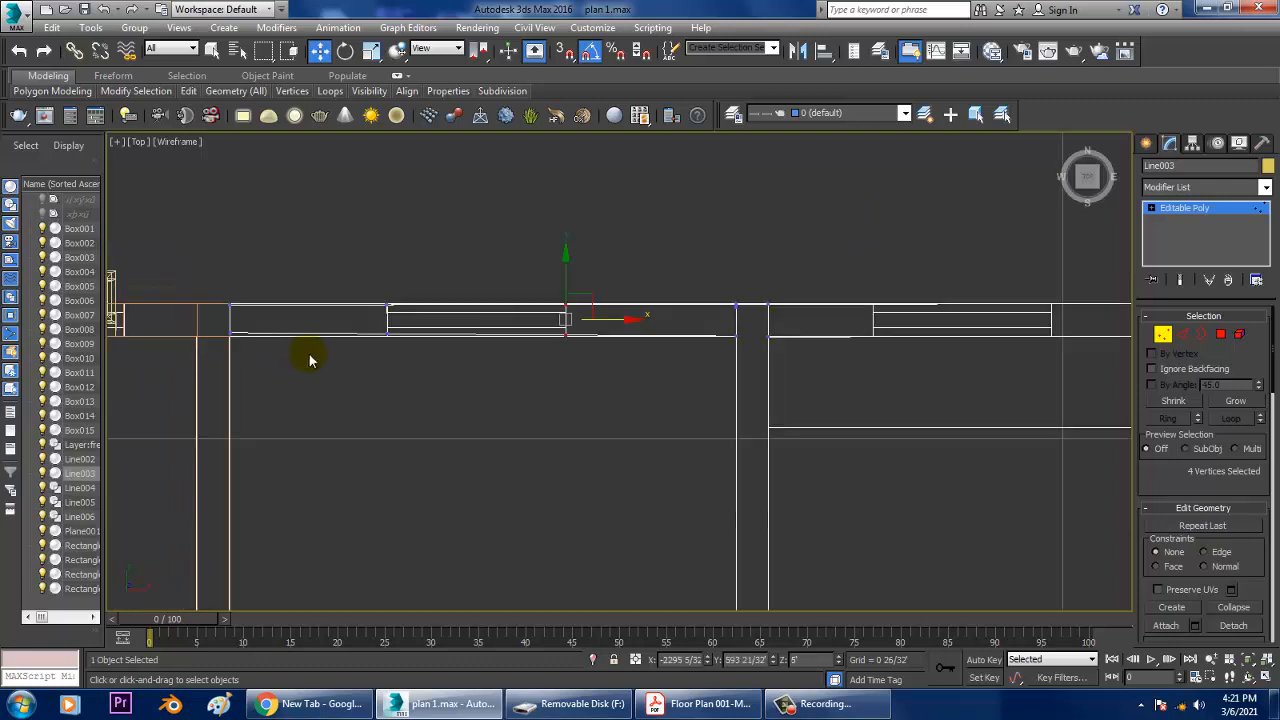
# - Select the vertices along the inner face of the outer wall and scale them flat along Y
pyautogui.moveTo(933, 393); pyautogui.dragTo(1051, 395)
pyautogui.scroll(-3, 864, 397)
pyautogui.moveTo(864, 397); pyautogui.dragTo(718, 382, button='middle')
pyautogui.moveTo(318, 336); pyautogui.dragTo(905, 430)
pyautogui.press('r')
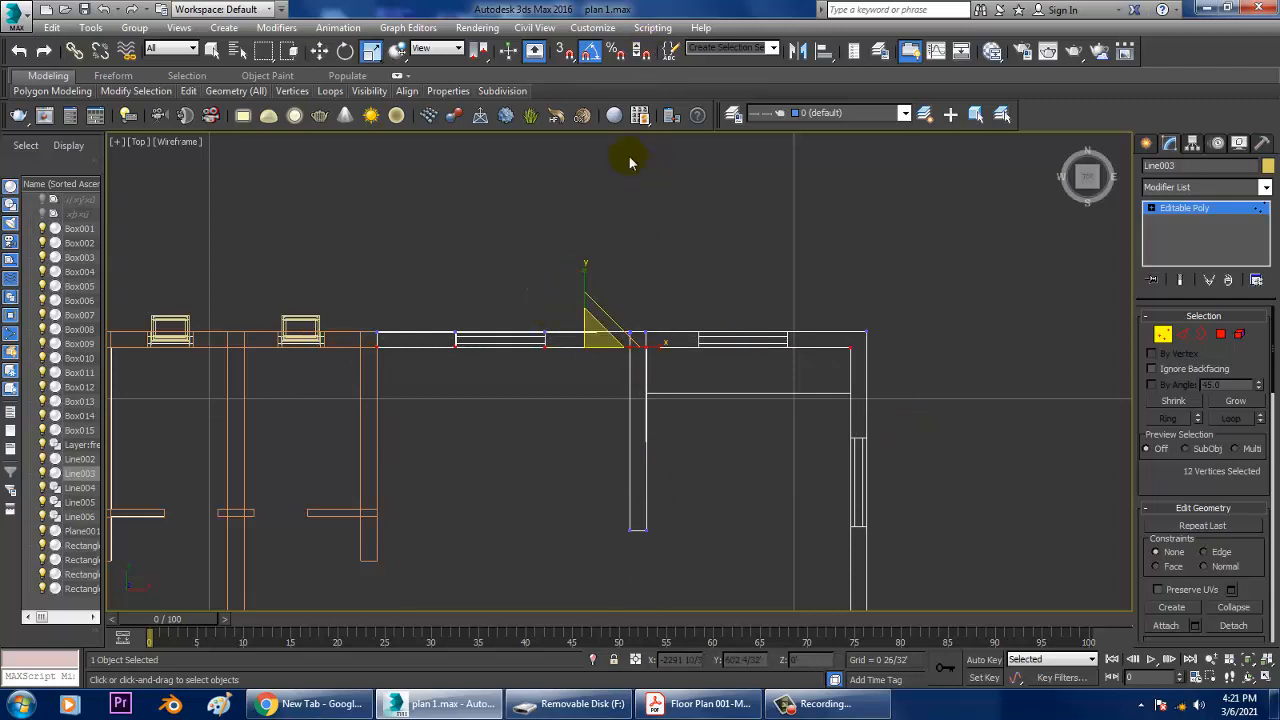
pyautogui.scroll(4, 734, 400)
pyautogui.press('w')
pyautogui.scroll(4, 486, 306)
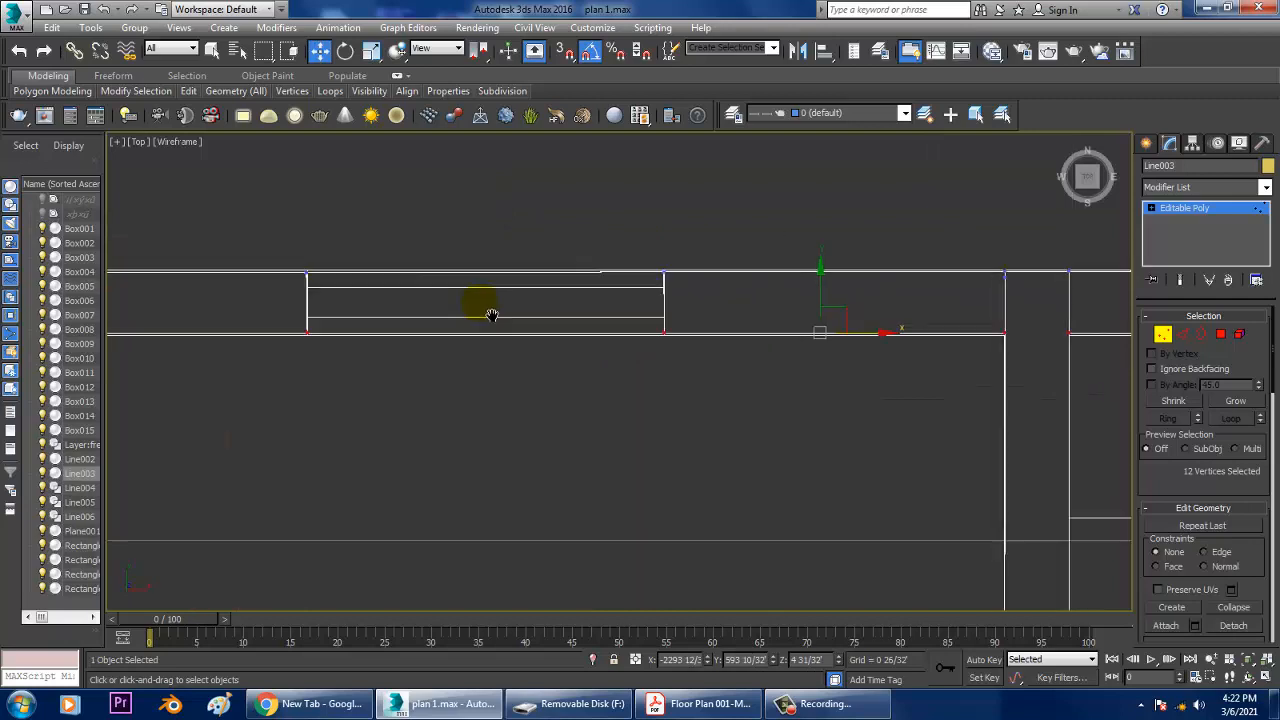
pyautogui.scroll(-4, 358, 277)
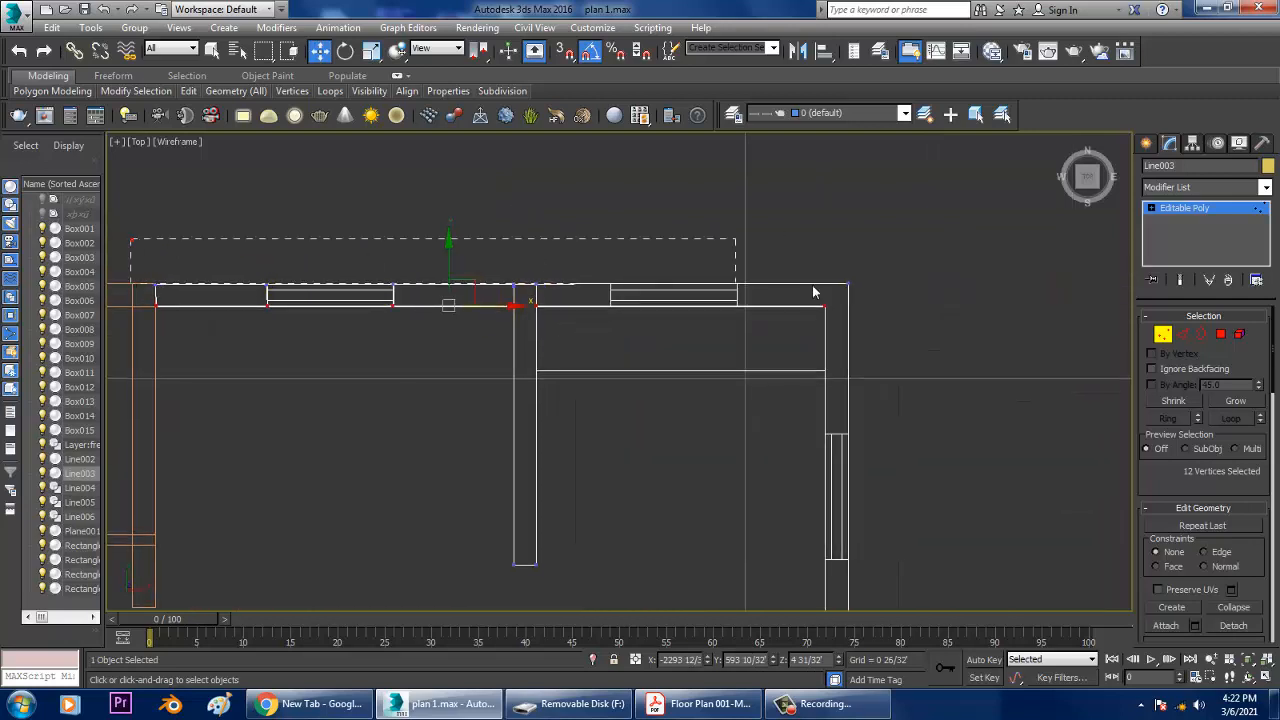
# - Select the vertices along the outer face of the wall and scale them flat along Y
pyautogui.moveTo(813, 292); pyautogui.dragTo(930, 300)
pyautogui.press('r')
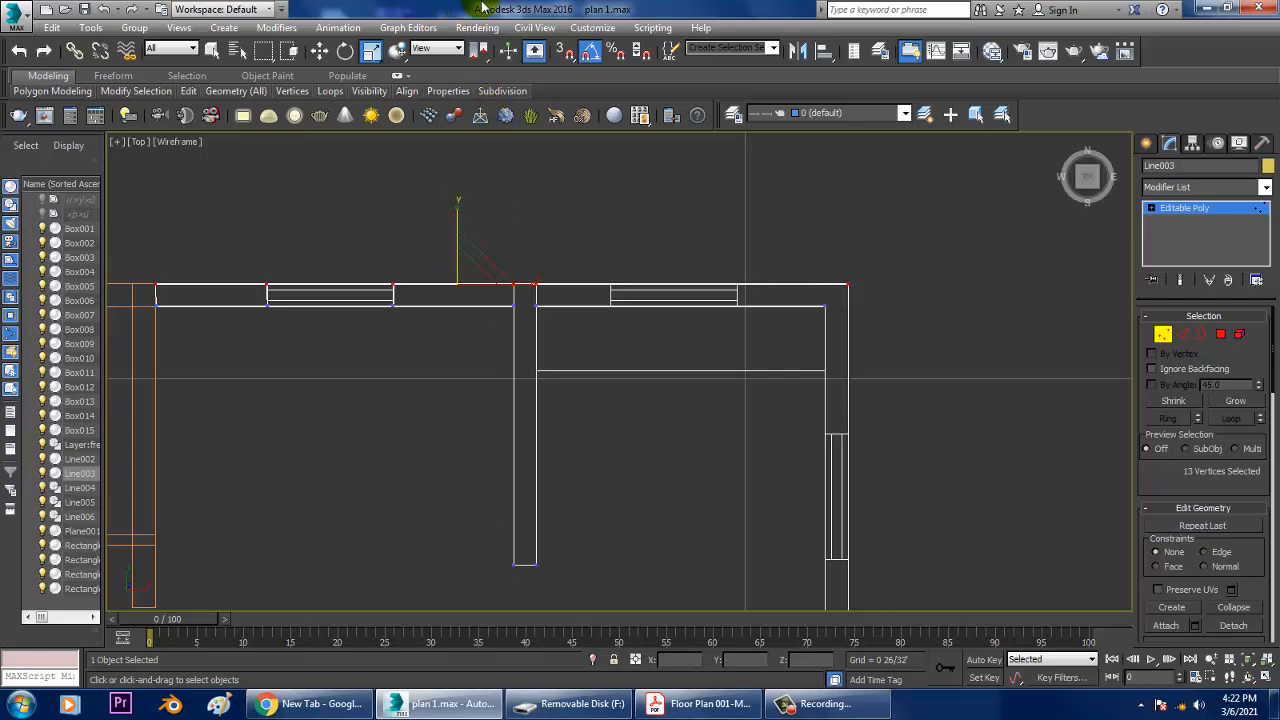
pyautogui.moveTo(456, 307); pyautogui.dragTo(635, 354, button='middle')
pyautogui.scroll(2, 635, 354)
pyautogui.press('w')
pyautogui.moveTo(642, 259); pyautogui.dragTo(651, 259)
pyautogui.moveTo(578, 264); pyautogui.dragTo(625, 239, button='middle')
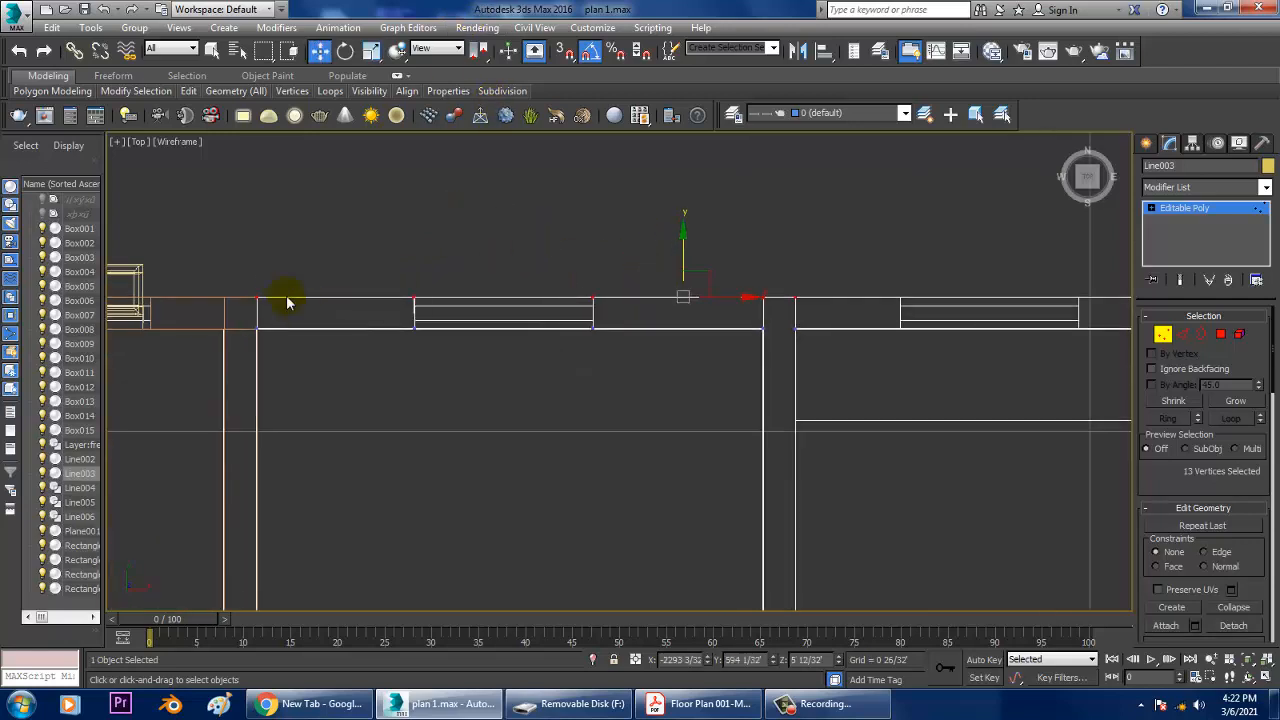
# - Scale the vertices of each window-side cut flat along X, one cut after the other
pyautogui.click(224, 236)
pyautogui.scroll(2, 475, 291)
pyautogui.moveTo(415, 387); pyautogui.dragTo(429, 386)
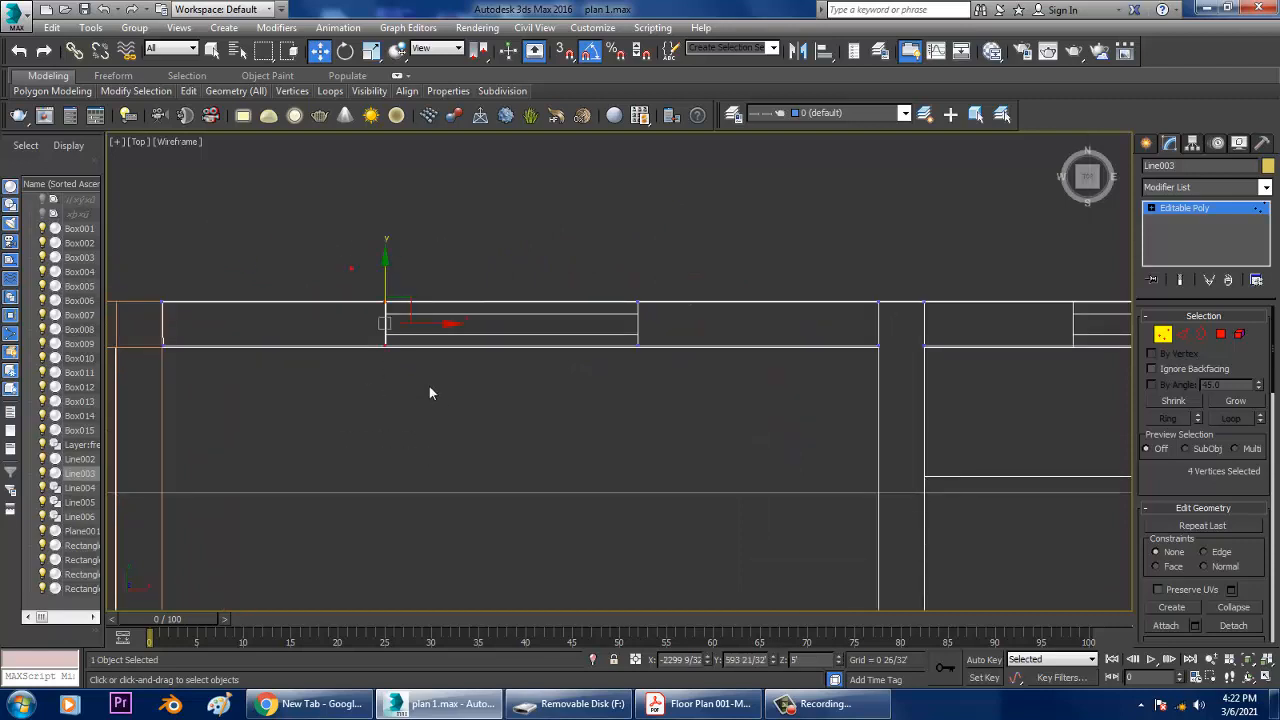
pyautogui.press('r')
pyautogui.moveTo(445, 325); pyautogui.dragTo(849, 338)
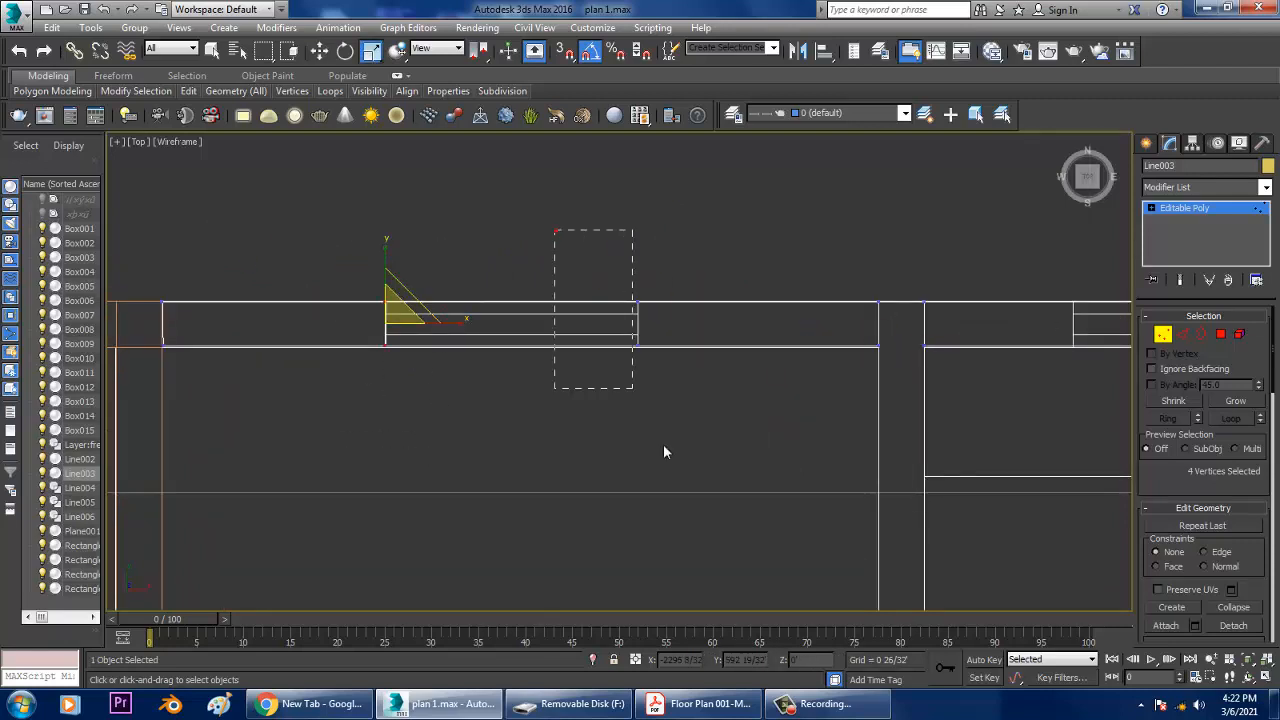
pyautogui.moveTo(663, 452); pyautogui.dragTo(663, 450)
# - Check the cuts from outside in Perspective, then select all vertical edges of the corner wall in the Left view
pyautogui.hotkey('alt', 'w')
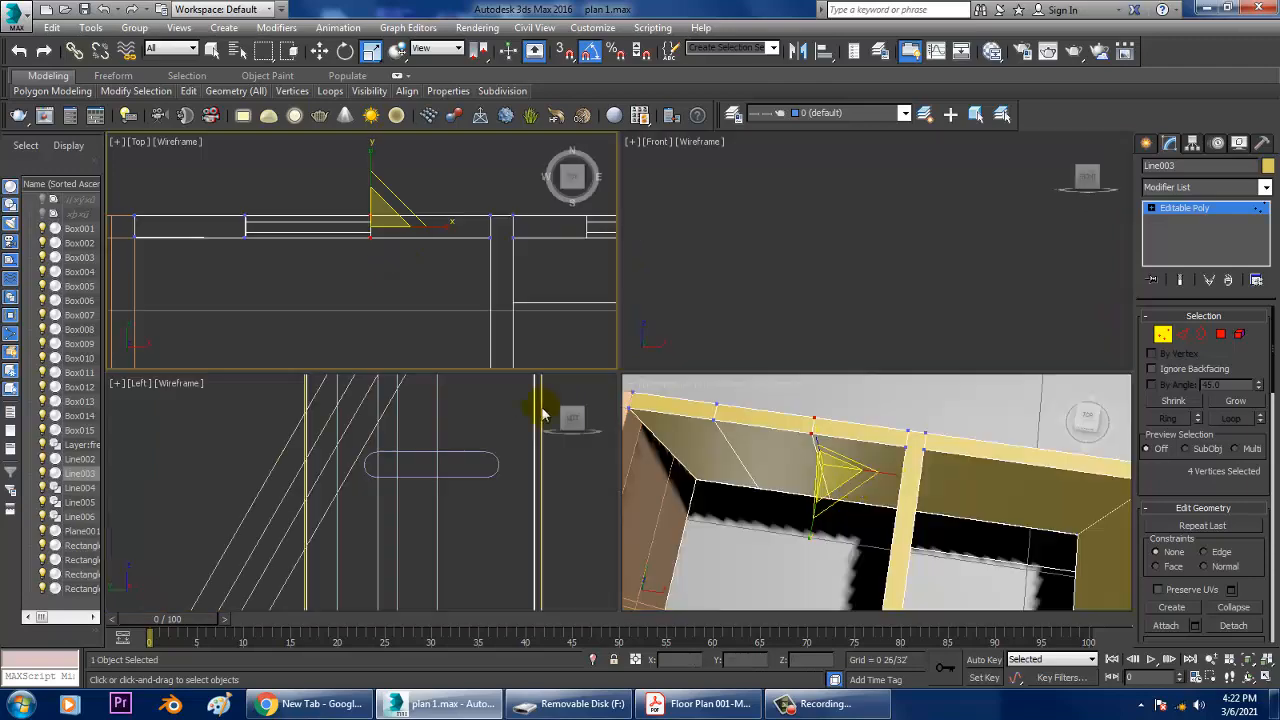
pyautogui.rightClick(852, 463)
pyautogui.hotkey('alt', 'w')
pyautogui.keyDown('alt'); pyautogui.moveTo(860, 466); pyautogui.dragTo(663, 337, button='middle'); pyautogui.keyUp('alt')
pyautogui.scroll(-4, 572, 365)
pyautogui.scroll(4, 658, 338)
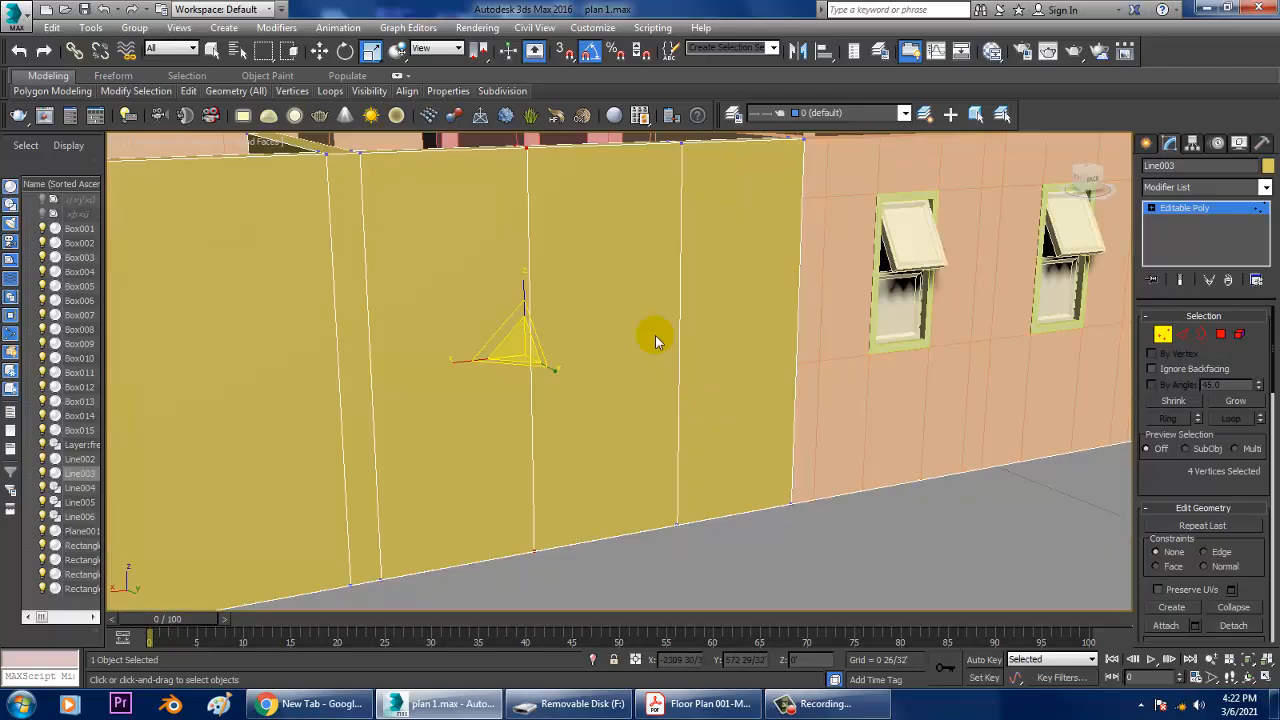
pyautogui.click(1182, 334)
pyautogui.hotkey('alt', 'w')
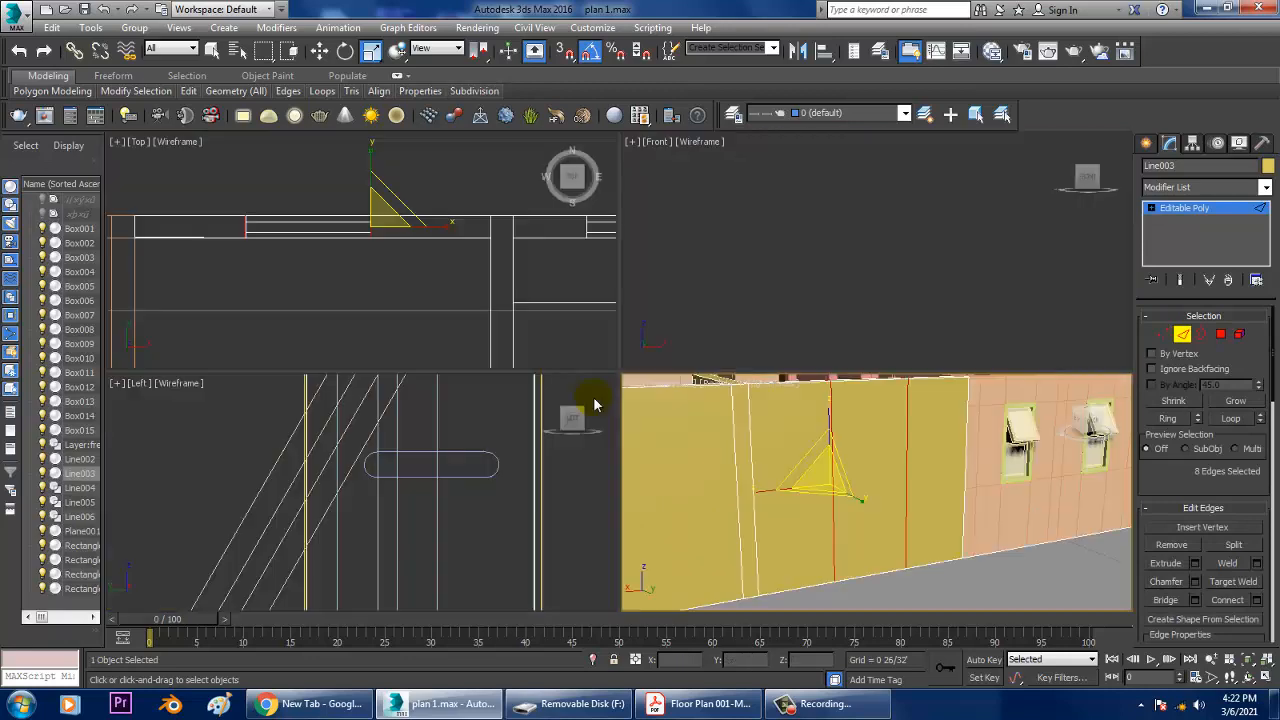
pyautogui.rightClick(330, 545)
pyautogui.hotkey('alt', 'w')
pyautogui.scroll(-4, 677, 386)
pyautogui.scroll(2, 627, 397)
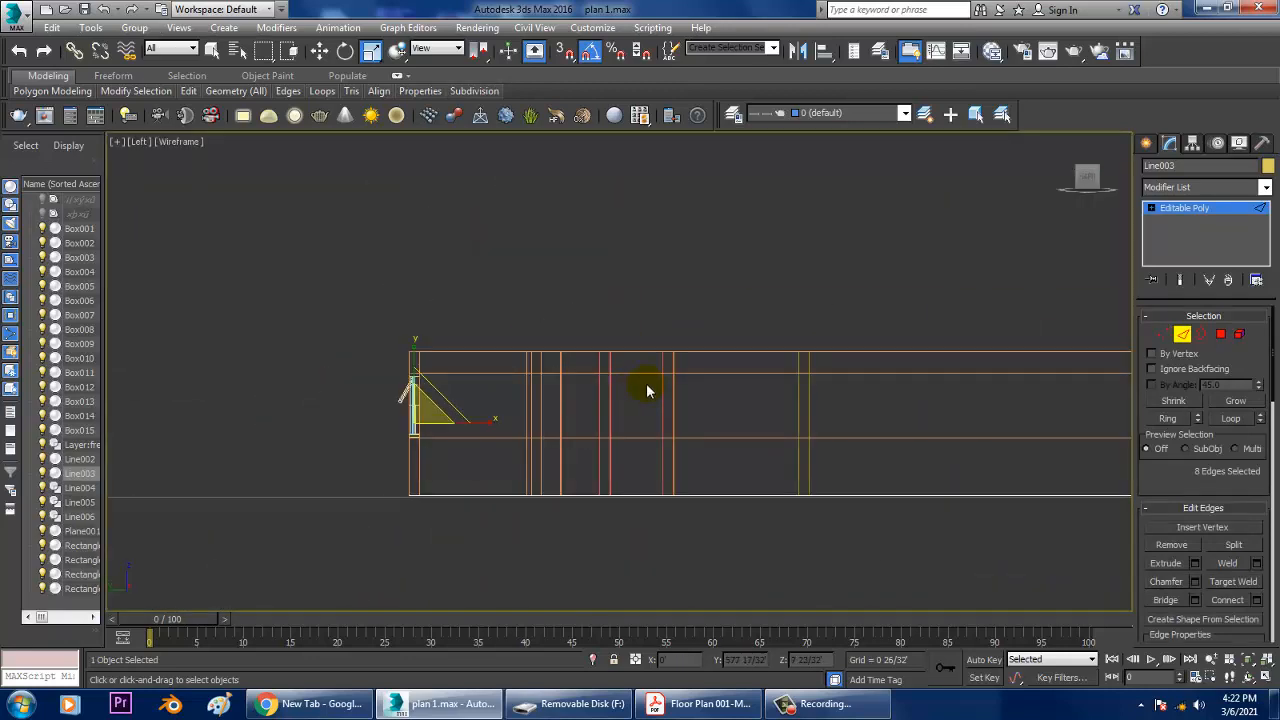
pyautogui.moveTo(647, 391); pyautogui.dragTo(655, 396)
# - Connect the selected vertical edges with 2 segments to form two horizontal loops around the wall
pyautogui.hotkey('alt', 'w')
pyautogui.rightClick(925, 492)
pyautogui.hotkey('alt', 'w')
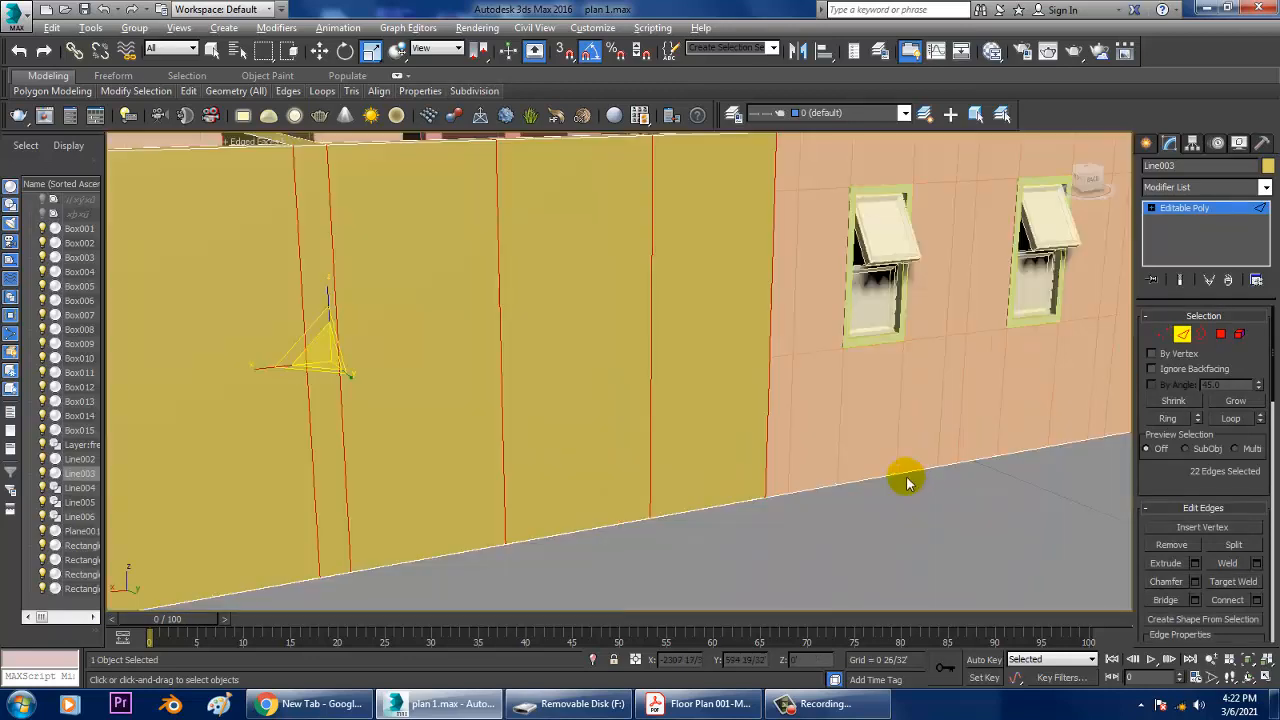
pyautogui.keyDown('alt'); pyautogui.moveTo(906, 475); pyautogui.dragTo(874, 463, button='middle'); pyautogui.keyUp('alt')
pyautogui.scroll(-4, 874, 463)
pyautogui.click(1257, 600)
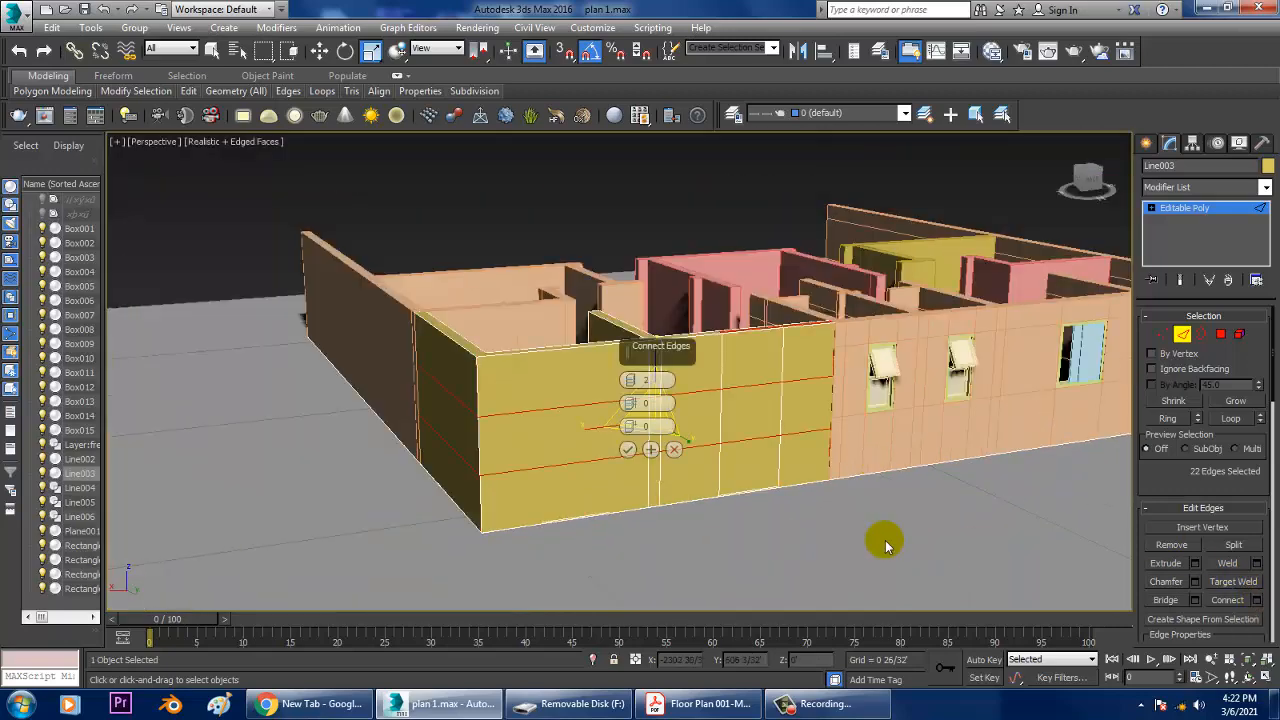
pyautogui.click(627, 450)
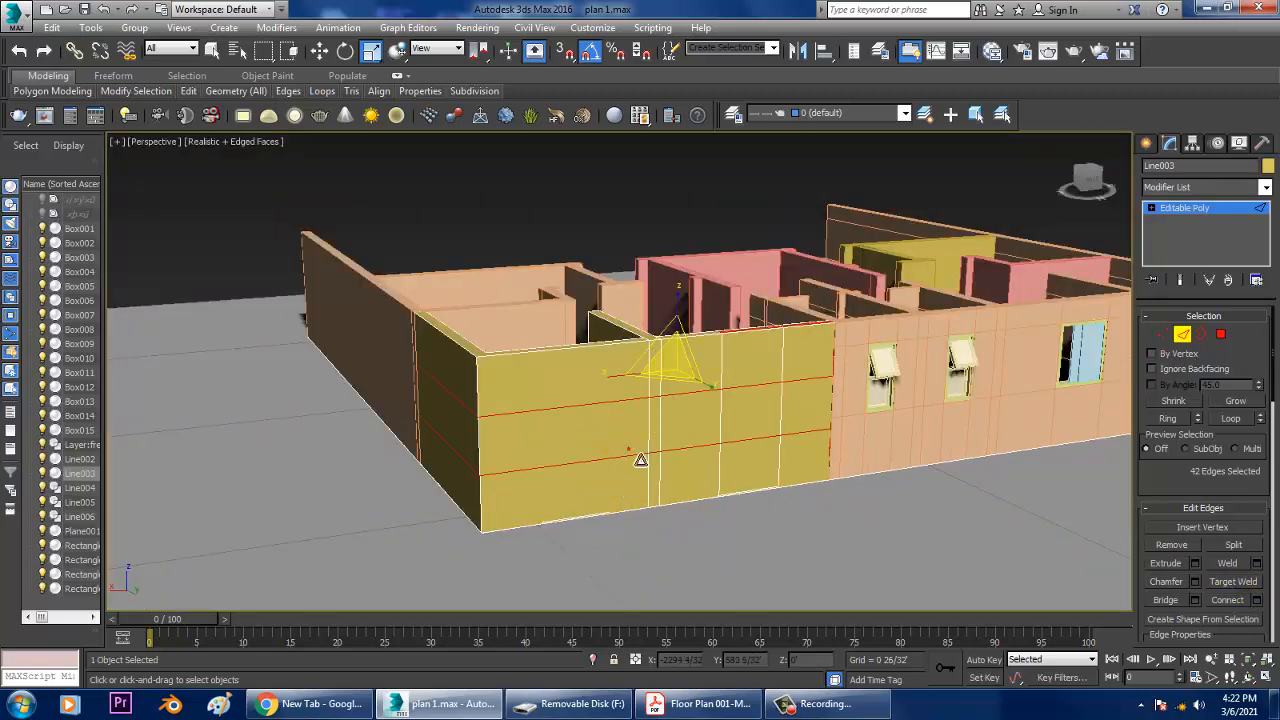
# - Raise the upper loop's vertices in the Front view to line up with the neighbouring wall's upper horizontal edge line
pyautogui.hotkey('alt', 'w')
pyautogui.rightClick(851, 253)
pyautogui.hotkey('alt', 'w')
pyautogui.scroll(-4, 817, 253)
pyautogui.scroll(4, 651, 317)
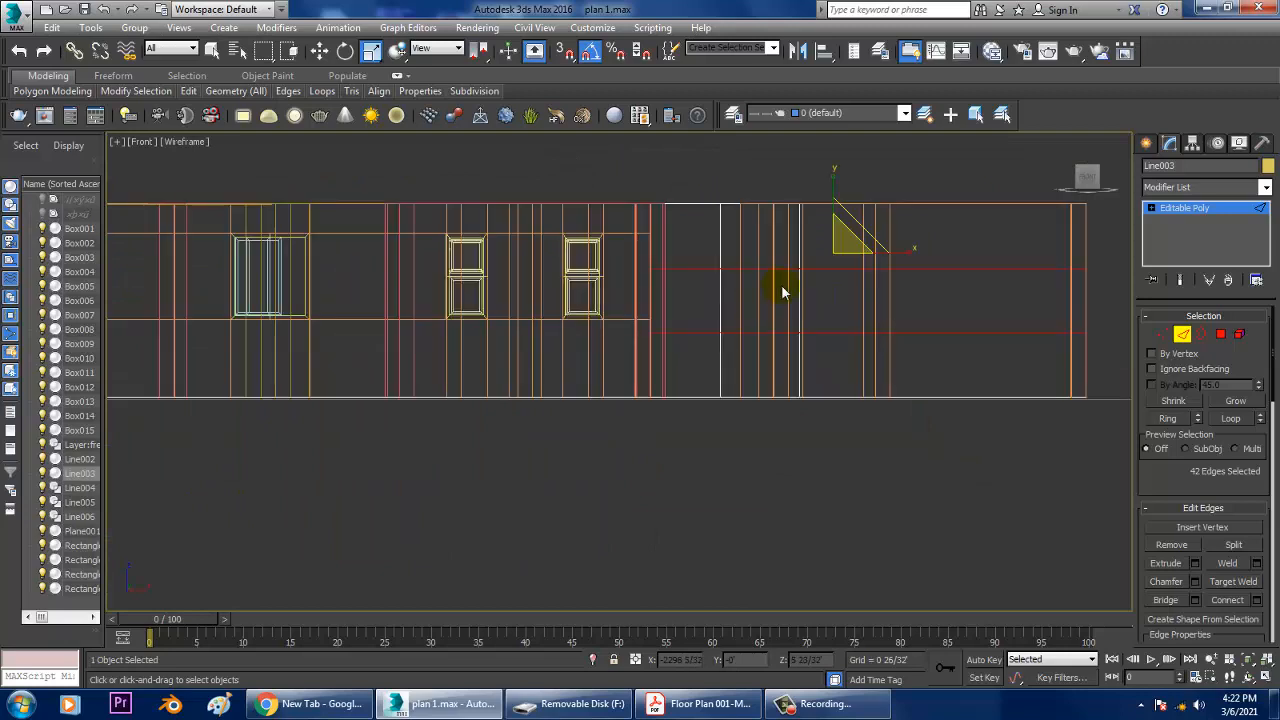
pyautogui.press('w')
pyautogui.scroll(3, 700, 345)
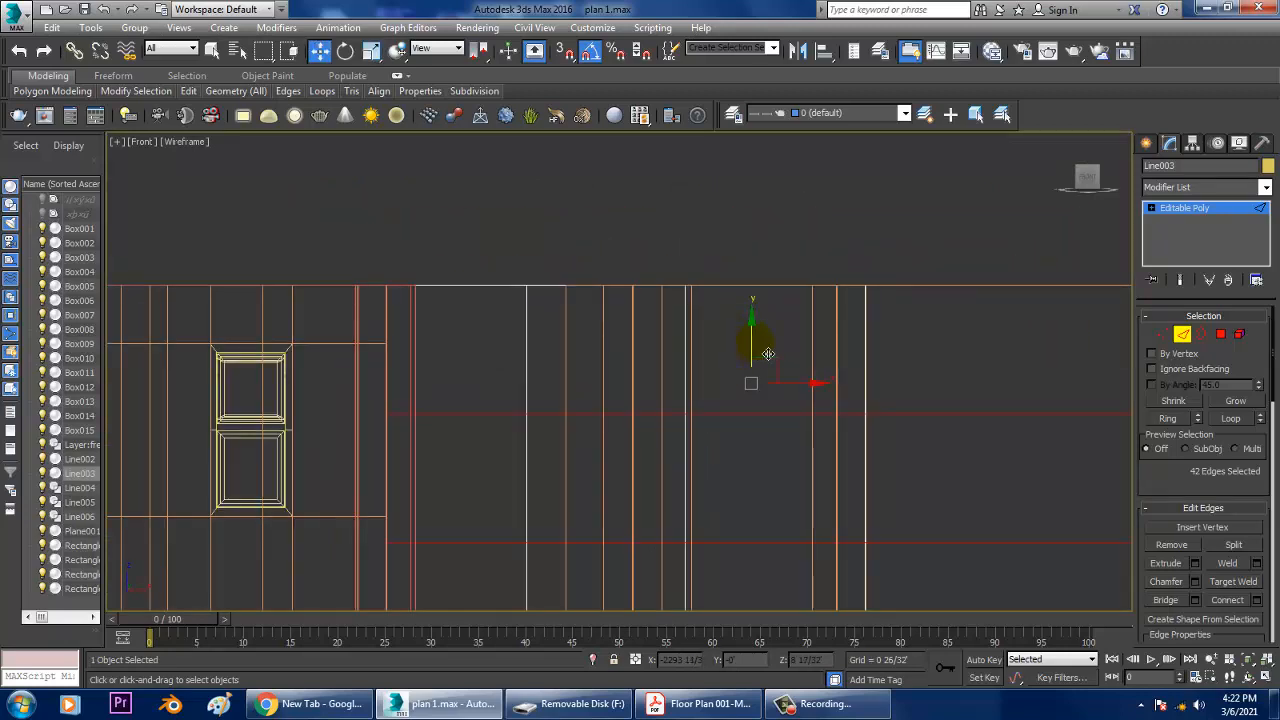
pyautogui.moveTo(768, 353); pyautogui.dragTo(773, 323)
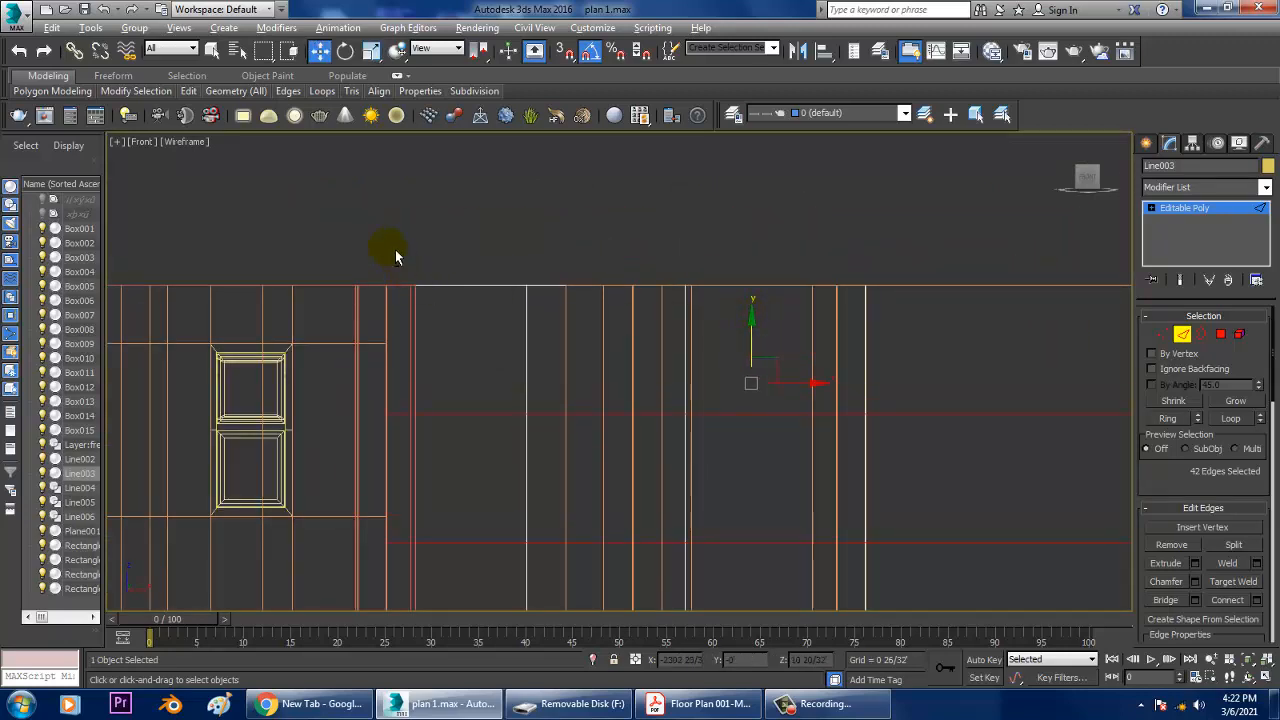
pyautogui.keyDown('alt'); pyautogui.moveTo(395, 250); pyautogui.dragTo(994, 334); pyautogui.keyUp('alt')
pyautogui.scroll(-4, 700, 438)
pyautogui.press('1')
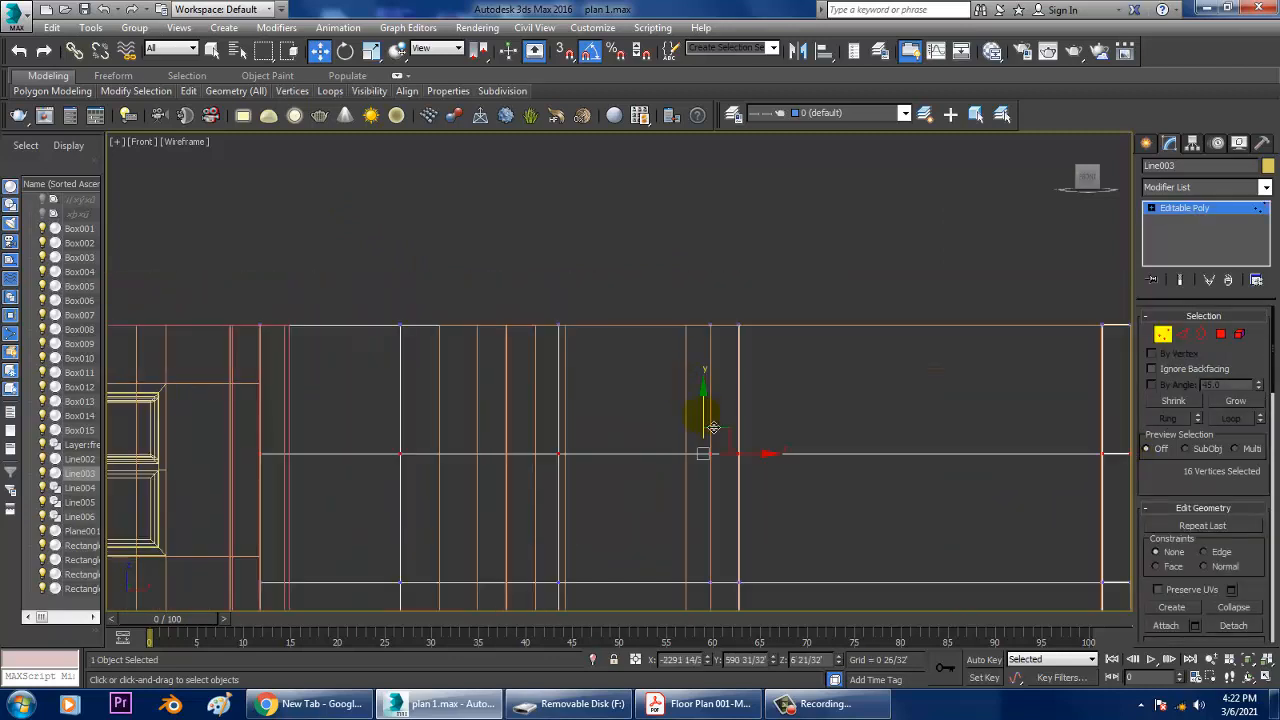
pyautogui.moveTo(712, 428); pyautogui.dragTo(723, 357)
# - Move the lower loop's vertices up to the neighbouring wall's sill line at a height of 4' and enter Polygon mode
pyautogui.moveTo(666, 470); pyautogui.dragTo(649, 407, button='middle')
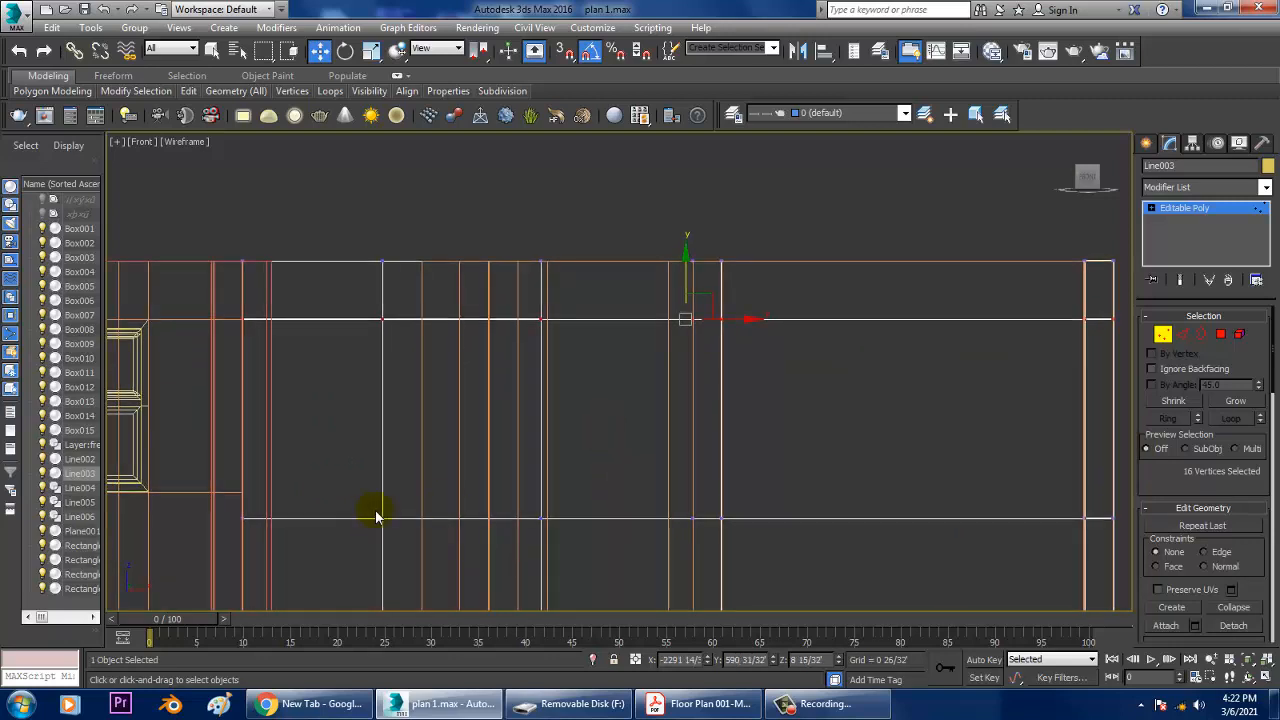
pyautogui.scroll(-2, 370, 514)
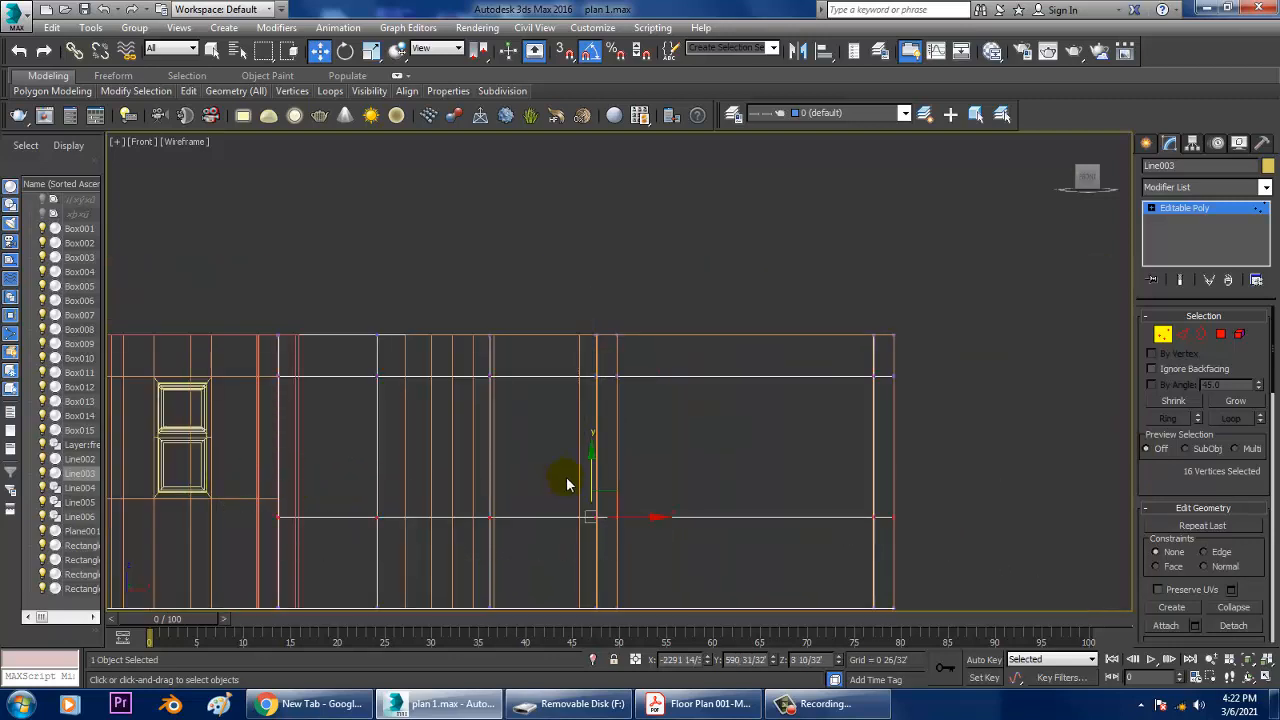
pyautogui.moveTo(599, 487); pyautogui.dragTo(600, 469)
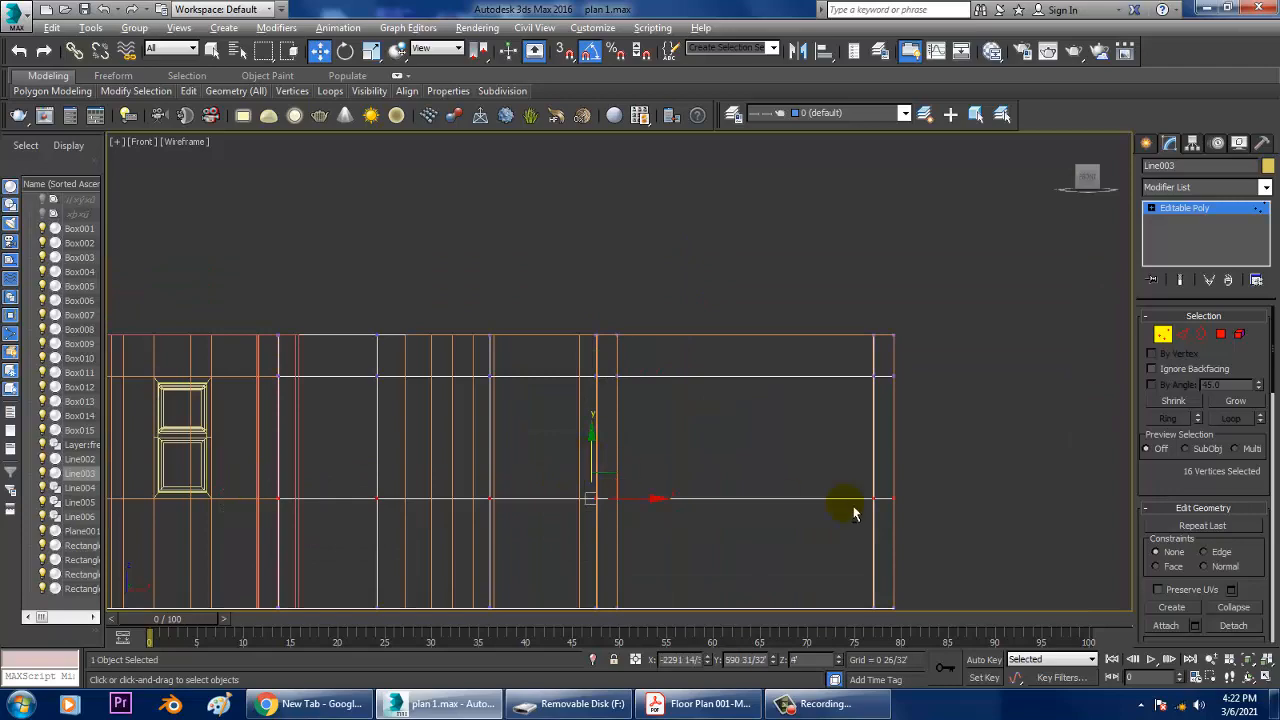
pyautogui.hotkey('alt', 'w')
pyautogui.rightClick(817, 463)
pyautogui.hotkey('alt', 'w')
pyautogui.moveTo(760, 420); pyautogui.dragTo(743, 454, button='middle')
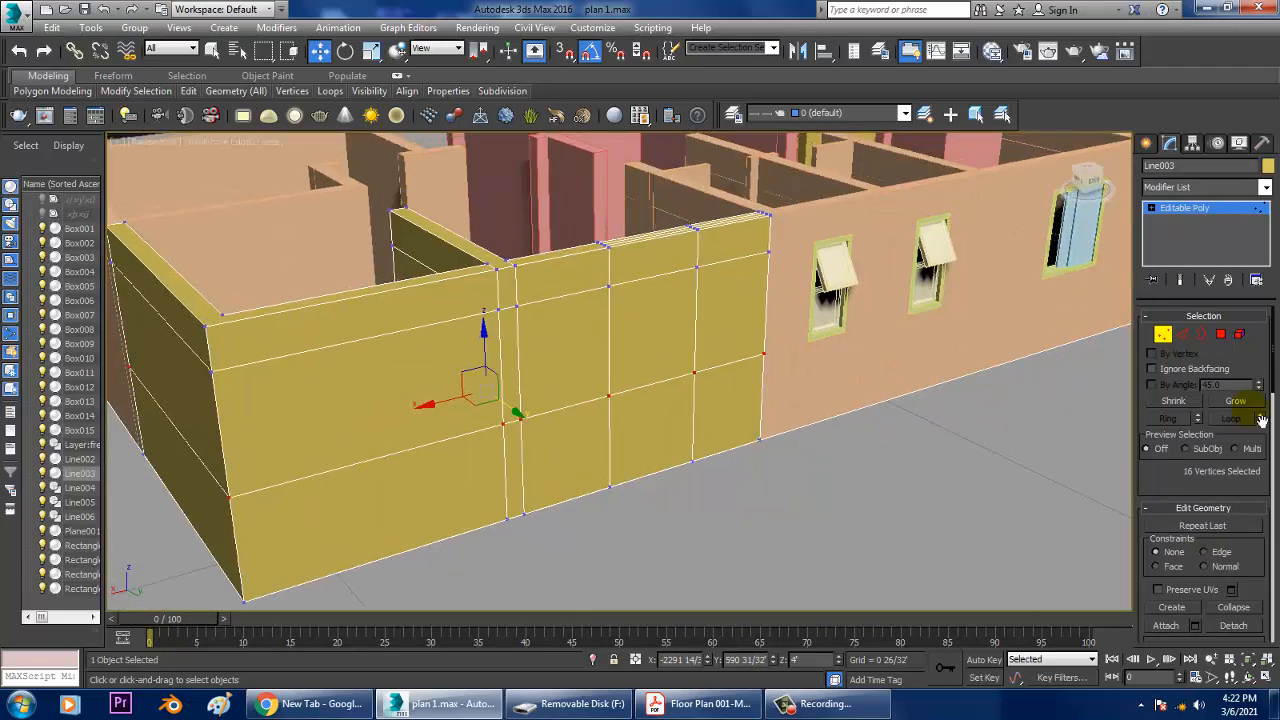
pyautogui.click(1221, 334)
pyautogui.hotkey('alt', 'w')
pyautogui.rightClick(380, 257)
pyautogui.hotkey('alt', 'w')
pyautogui.scroll(-2, 635, 318)
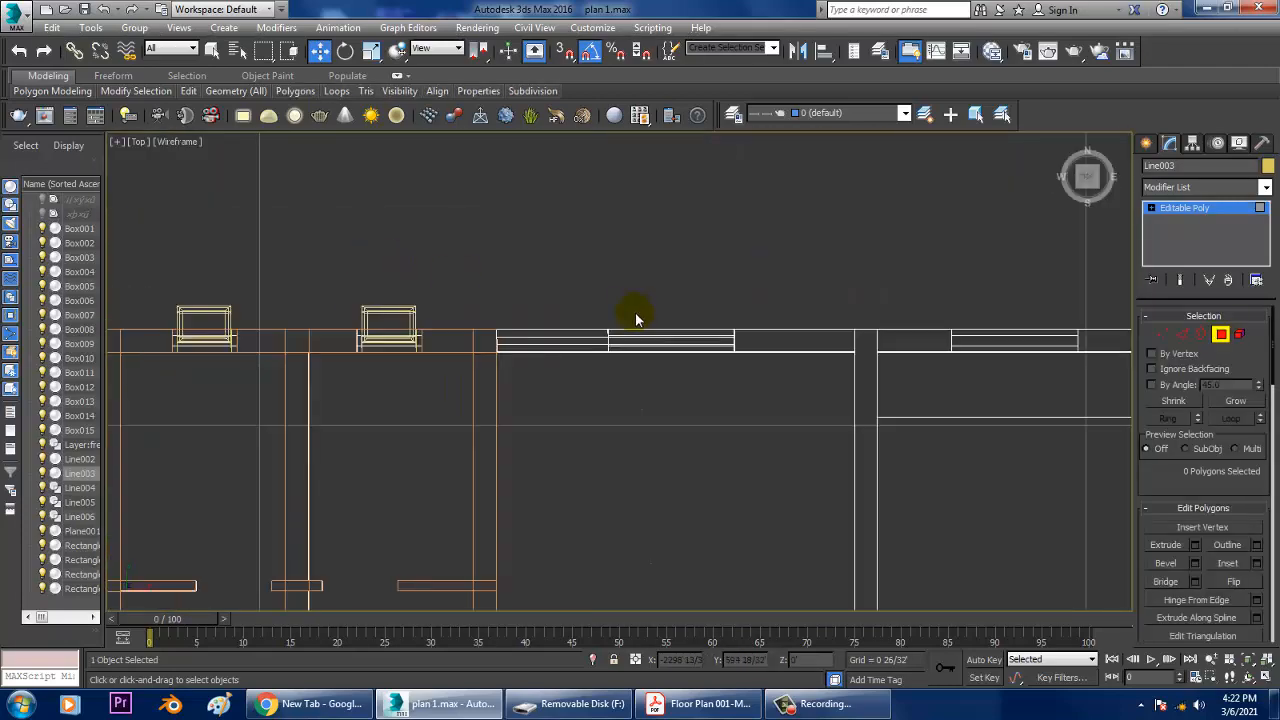
pyautogui.moveTo(689, 438); pyautogui.dragTo(689, 438)
pyautogui.moveTo(663, 268); pyautogui.dragTo(683, 394)
pyautogui.hotkey('alt', 'w')
pyautogui.rightClick(997, 537)
pyautogui.hotkey('alt', 'w')
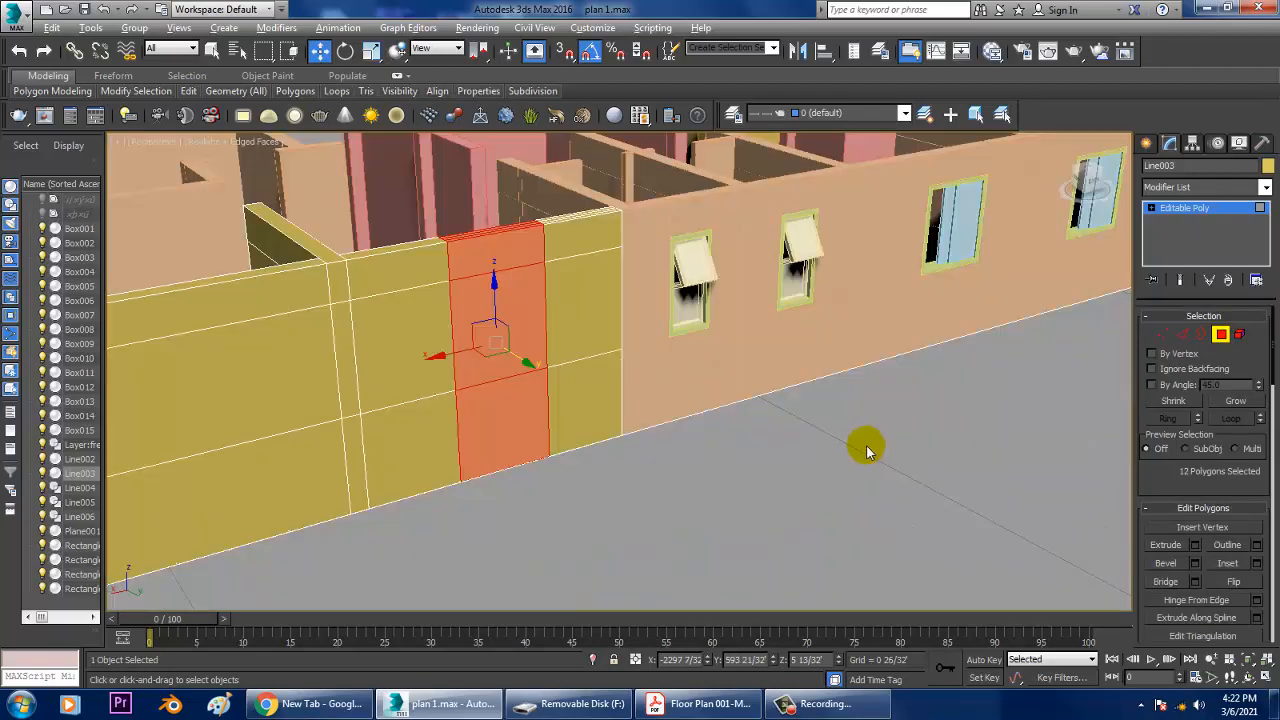
# - Bridge the outer and inner middle polygons between the window-side cuts to open the window hole through the wall
pyautogui.keyDown('alt'); pyautogui.moveTo(866, 445); pyautogui.dragTo(615, 380, button='middle'); pyautogui.keyUp('alt')
pyautogui.click(546, 408)
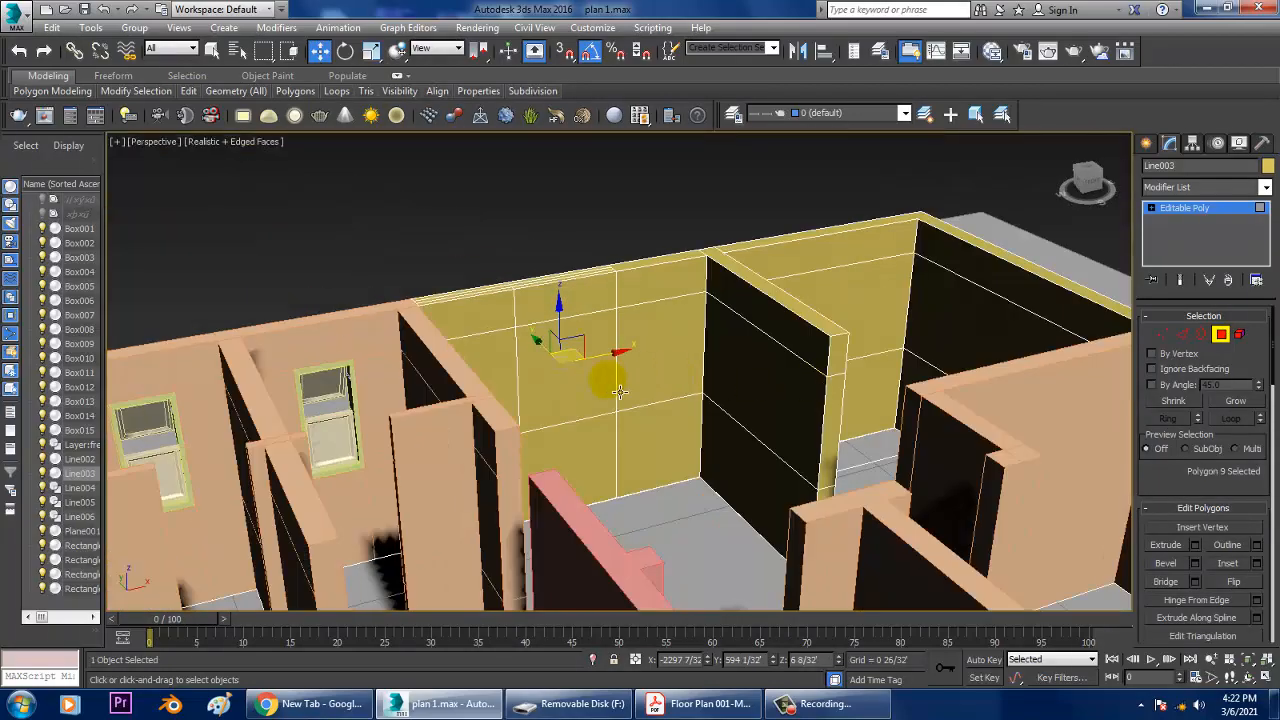
pyautogui.keyDown('ctrl'); pyautogui.click(595, 384); pyautogui.keyUp('ctrl')
pyautogui.click(1165, 582)
pyautogui.keyDown('alt'); pyautogui.moveTo(820, 390); pyautogui.dragTo(610, 388, button='middle'); pyautogui.keyUp('alt')
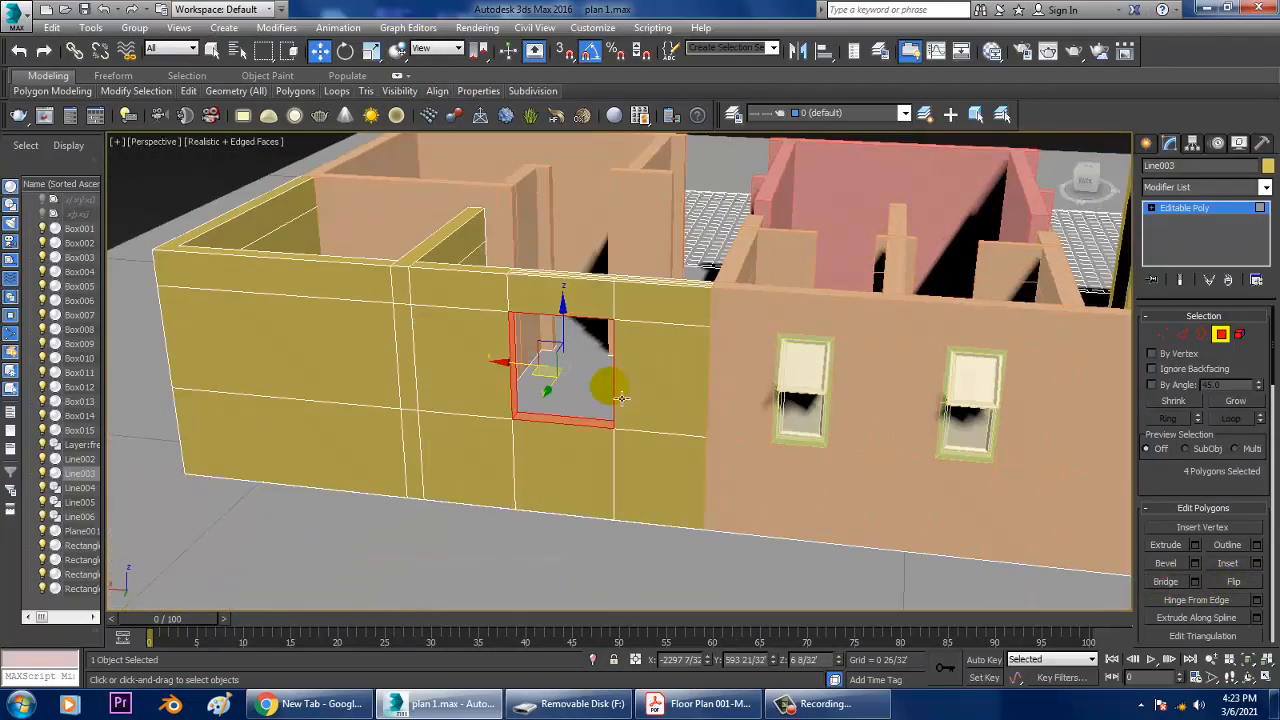
# - Leave Polygon mode and select the frame and both blue sliding panels of the neighbouring wall's existing window
pyautogui.click(1241, 210)
pyautogui.moveTo(920, 280); pyautogui.dragTo(500, 275, button='middle')
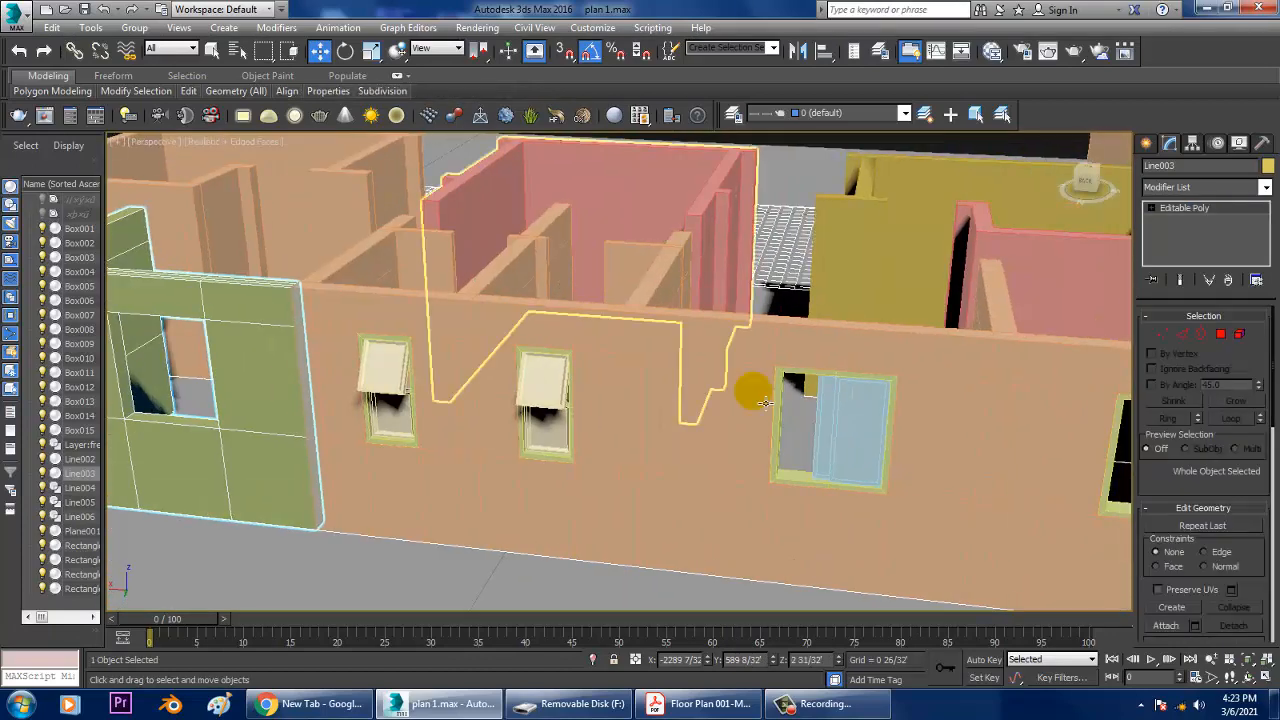
pyautogui.click(815, 384)
pyautogui.scroll(3, 815, 390)
pyautogui.keyDown('ctrl'); pyautogui.click(808, 376); pyautogui.keyUp('ctrl')
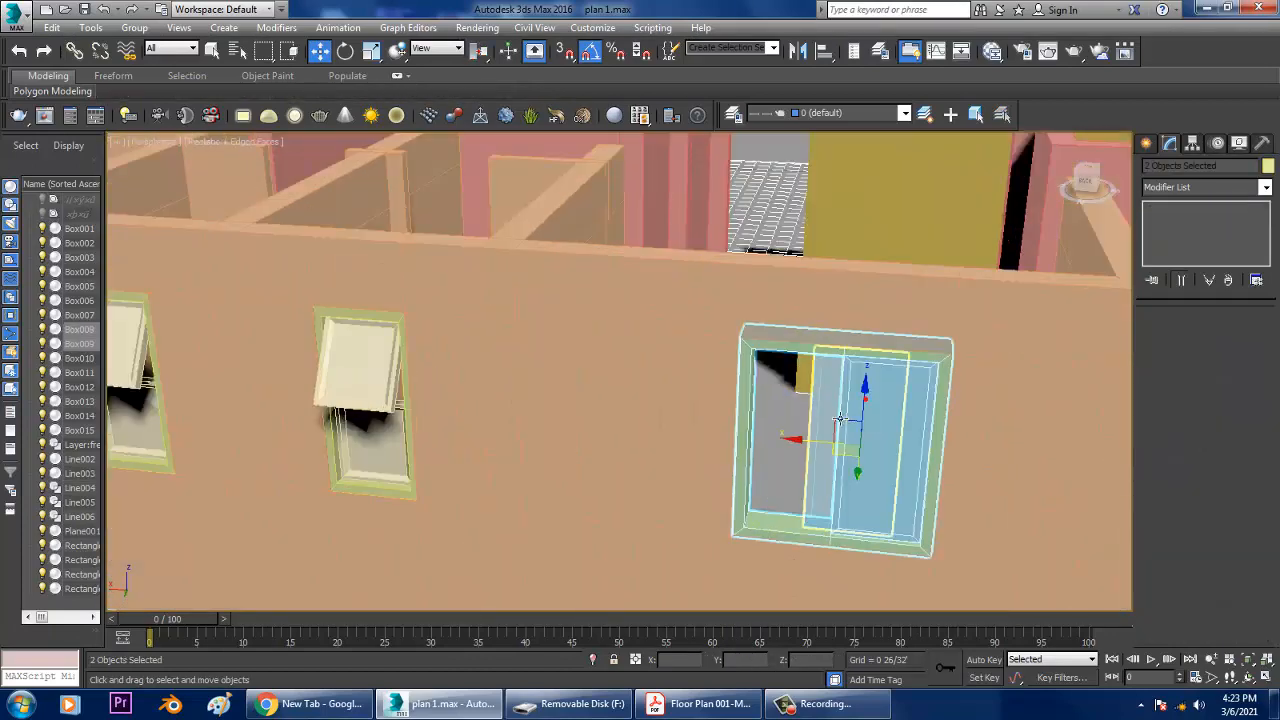
pyautogui.keyDown('ctrl'); pyautogui.click(837, 440); pyautogui.keyUp('ctrl')
# - Copy the selected sliding window along the wall into the corner wall's new opening and frame the copy in the view
pyautogui.scroll(-5, 826, 420)
pyautogui.keyDown('alt'); pyautogui.moveTo(806, 426); pyautogui.dragTo(833, 426, button='middle'); pyautogui.keyUp('alt')
pyautogui.moveTo(833, 426)
pyautogui.mouseDown()
pyautogui.moveTo(500, 443)
pyautogui.moveTo(549, 494)
pyautogui.moveTo(360, 518)
pyautogui.mouseUp()
pyautogui.click(636, 421)
pyautogui.press('z')
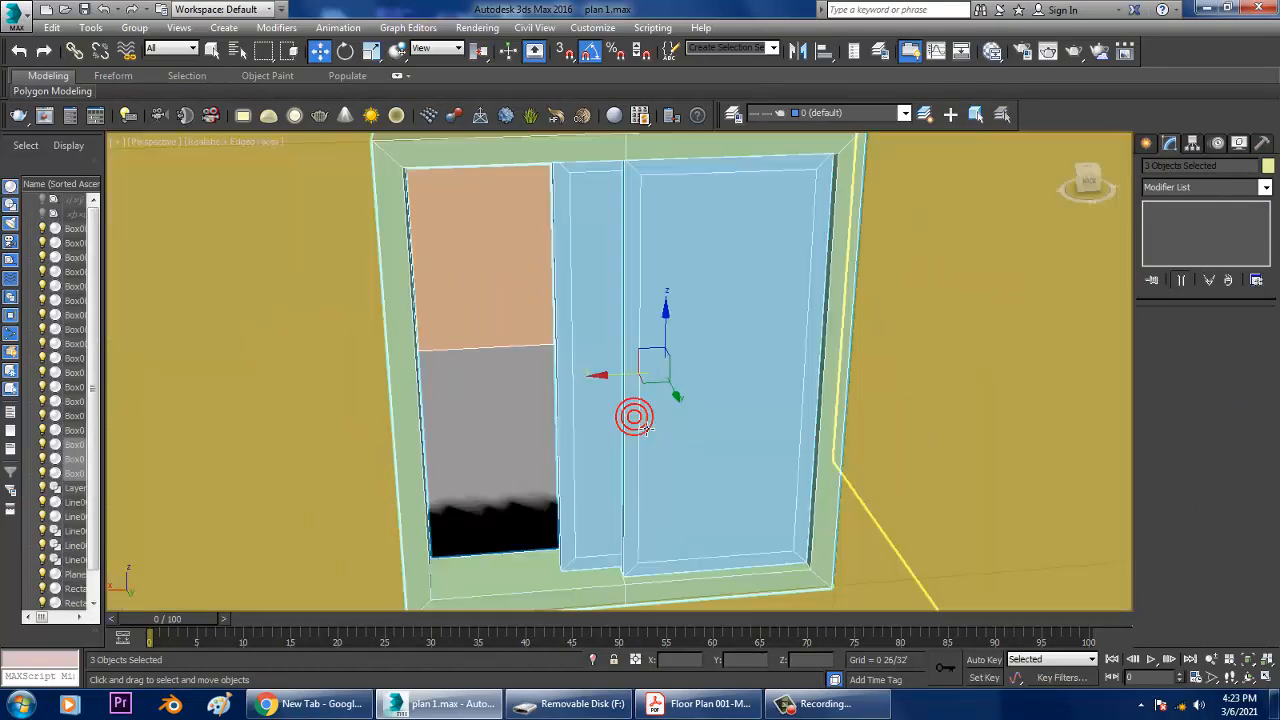
# - Examine how the copied sliding window fits the new opening from both sides of the wall
pyautogui.hotkey('alt', 'w')
pyautogui.moveTo(857, 491); pyautogui.dragTo(834, 491, button='middle')
pyautogui.hotkey('alt', 'w')
pyautogui.scroll(-3, 685, 422)
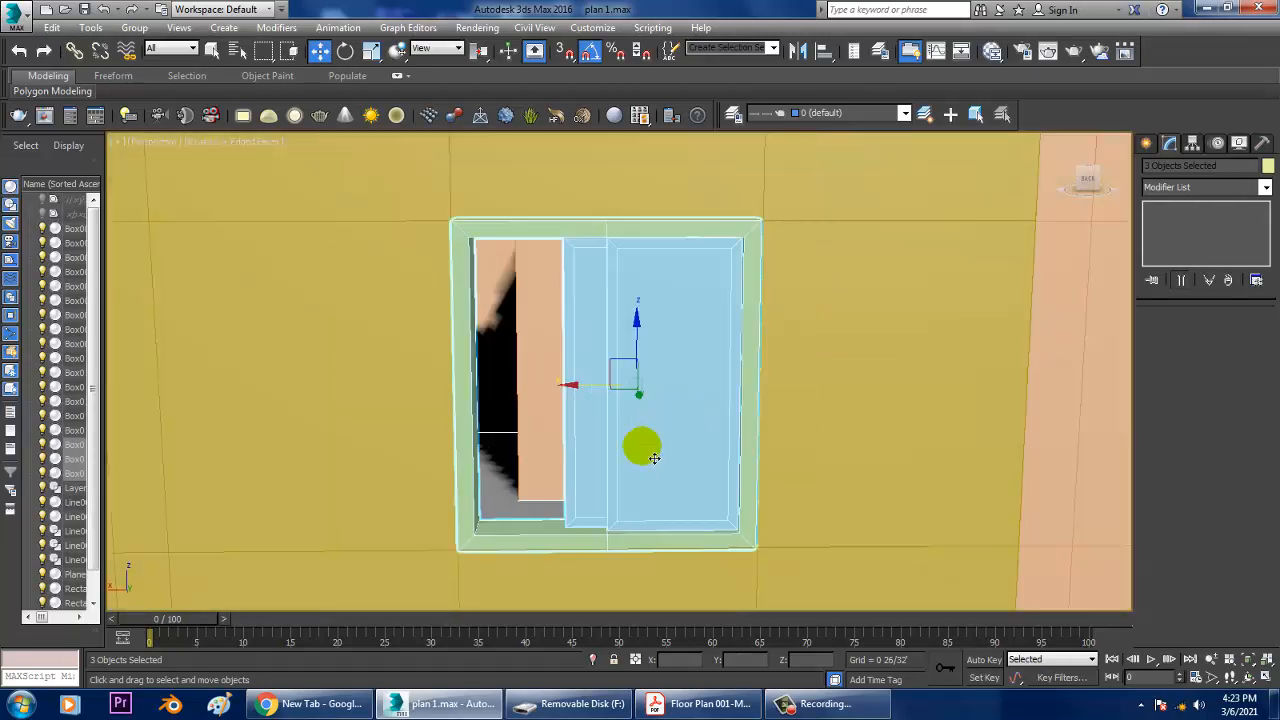
pyautogui.keyDown('alt'); pyautogui.moveTo(654, 457); pyautogui.dragTo(560, 468, button='middle'); pyautogui.keyUp('alt')
pyautogui.scroll(-3, 566, 466)
pyautogui.keyDown('alt'); pyautogui.moveTo(674, 477); pyautogui.dragTo(749, 491, button='middle'); pyautogui.keyUp('alt')
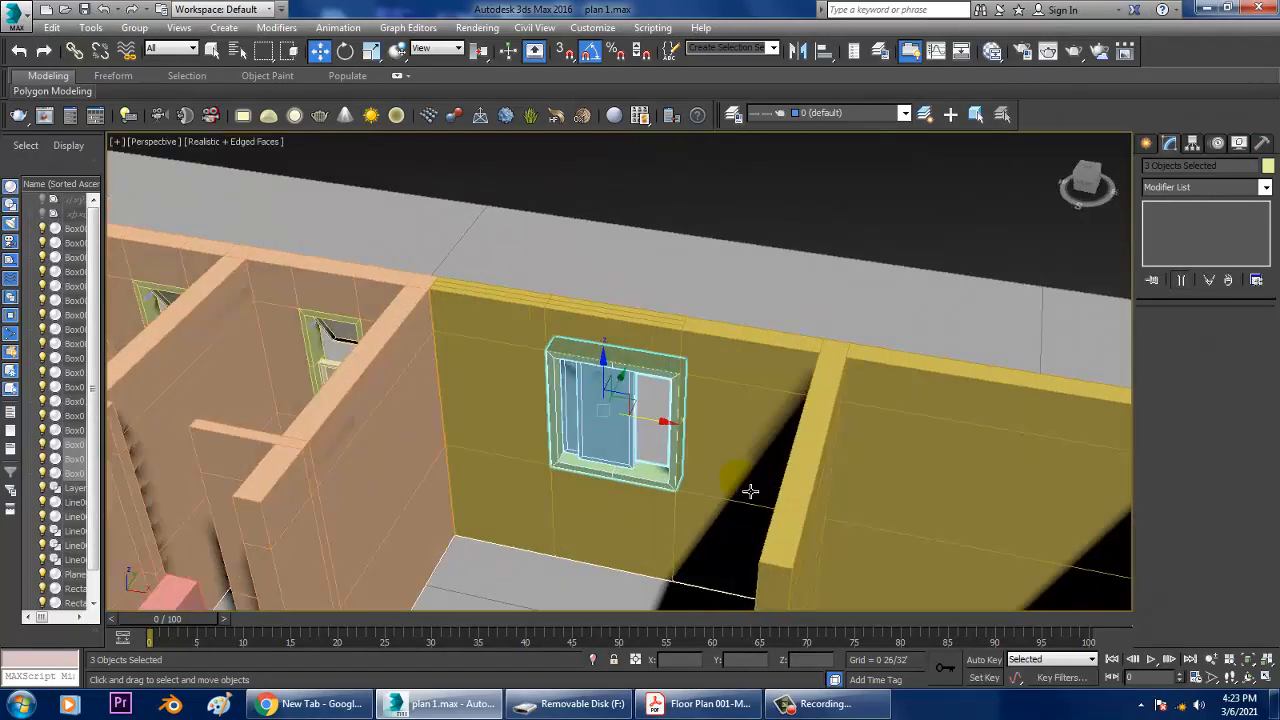
pyautogui.scroll(-3, 568, 432)
pyautogui.moveTo(797, 403); pyautogui.dragTo(775, 397, button='middle')
# - Select the corner wall in the Top view and connect its long edges across the kitchen's back window with 2 segments
pyautogui.hotkey('alt', 'w')
pyautogui.middleClick(367, 276)
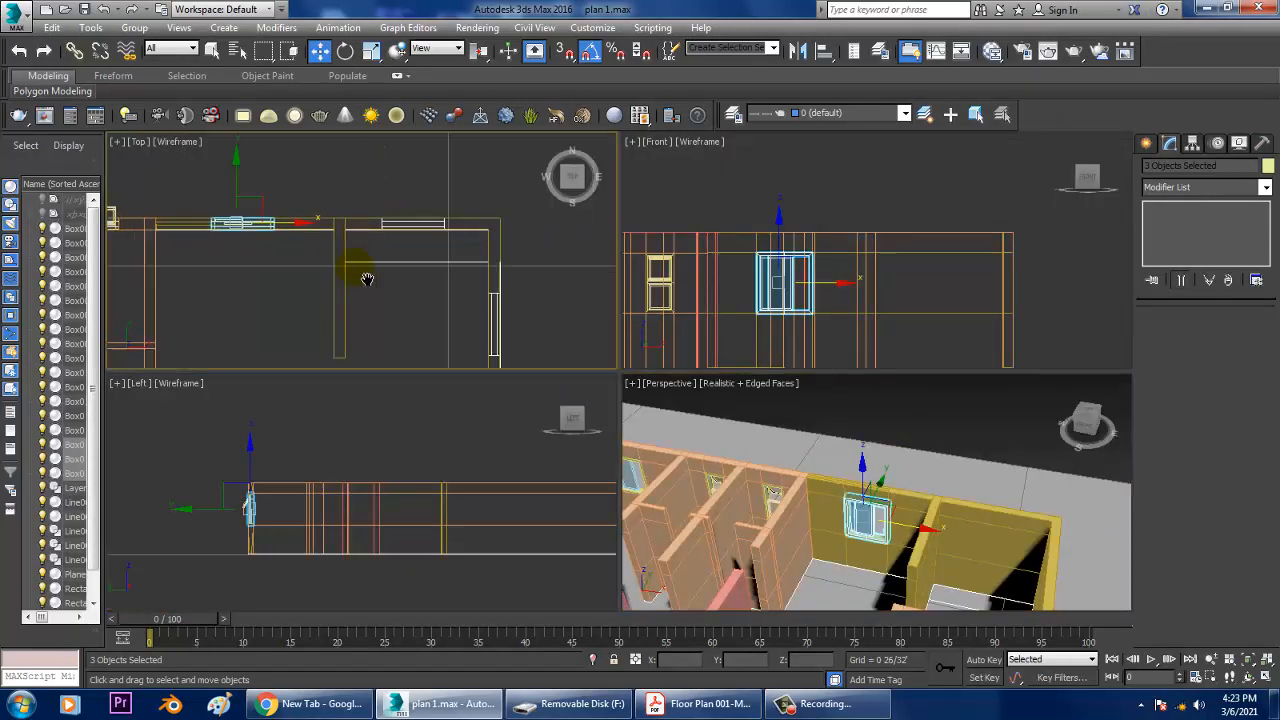
pyautogui.hotkey('alt', 'w')
pyautogui.moveTo(500, 278); pyautogui.dragTo(349, 278, button='middle')
pyautogui.moveTo(543, 260); pyautogui.dragTo(574, 362)
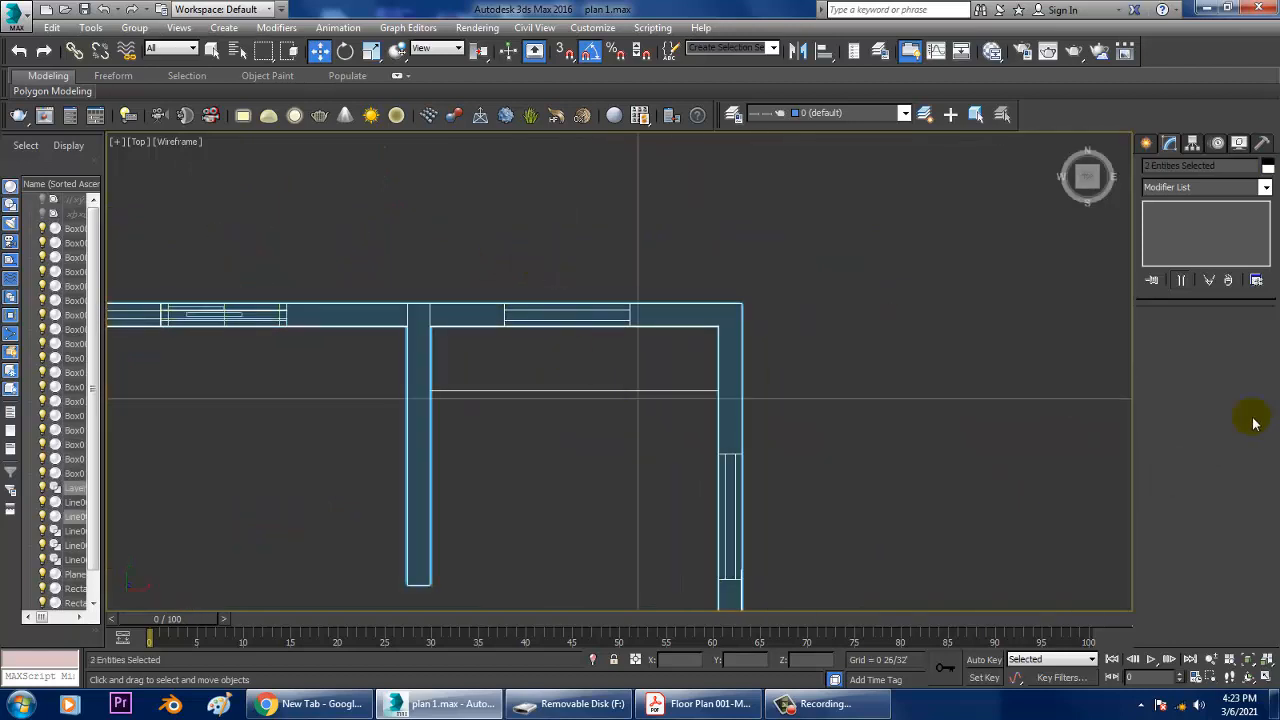
pyautogui.click(714, 310)
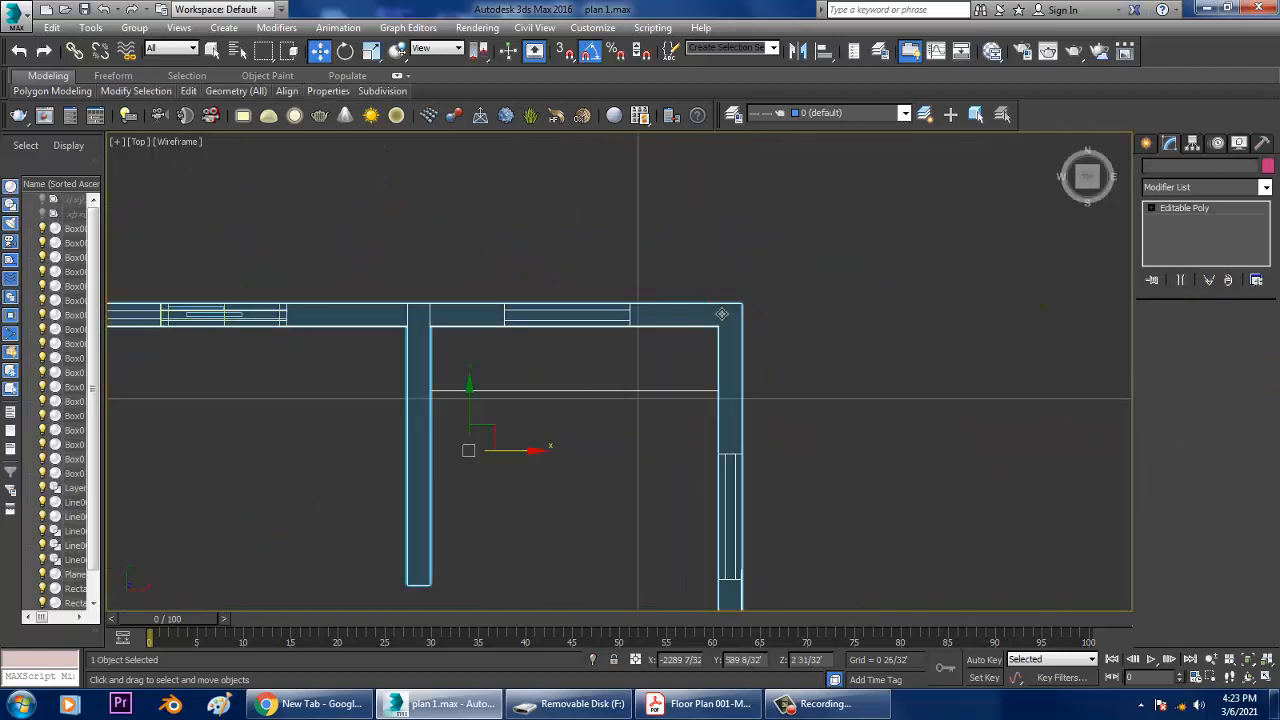
pyautogui.click(1185, 336)
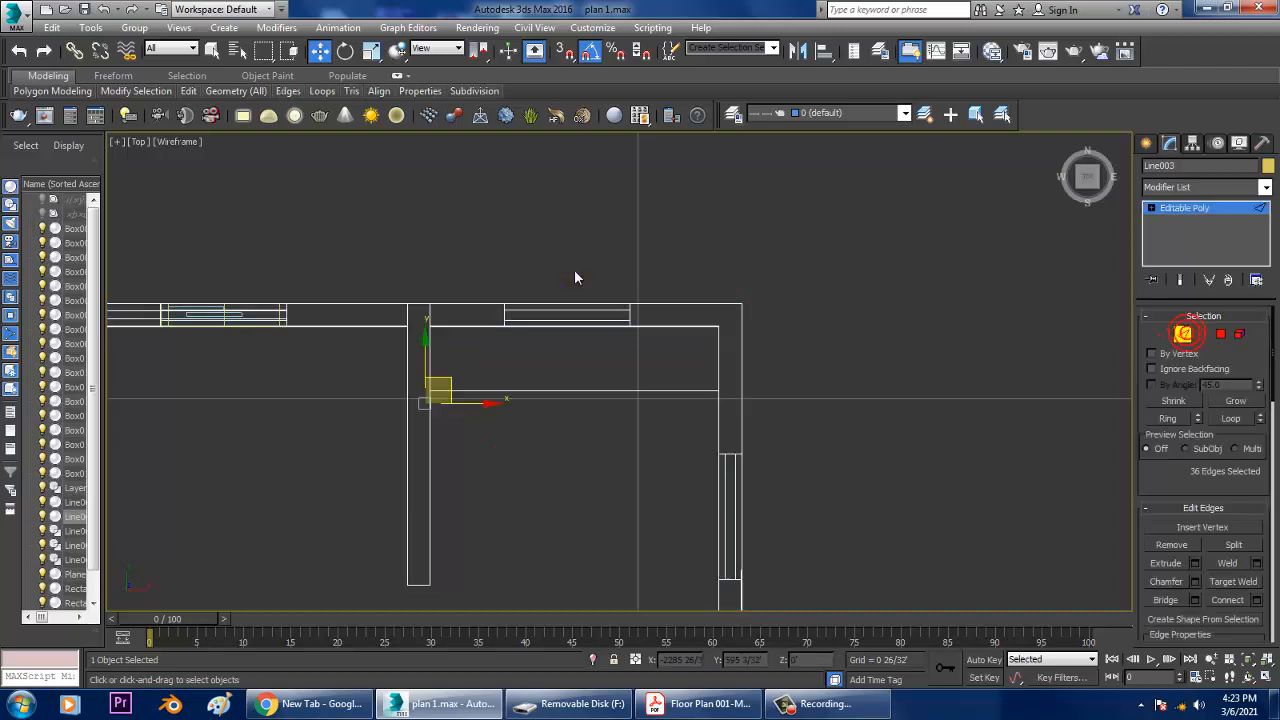
pyautogui.moveTo(574, 277); pyautogui.dragTo(592, 350)
pyautogui.click(1257, 600)
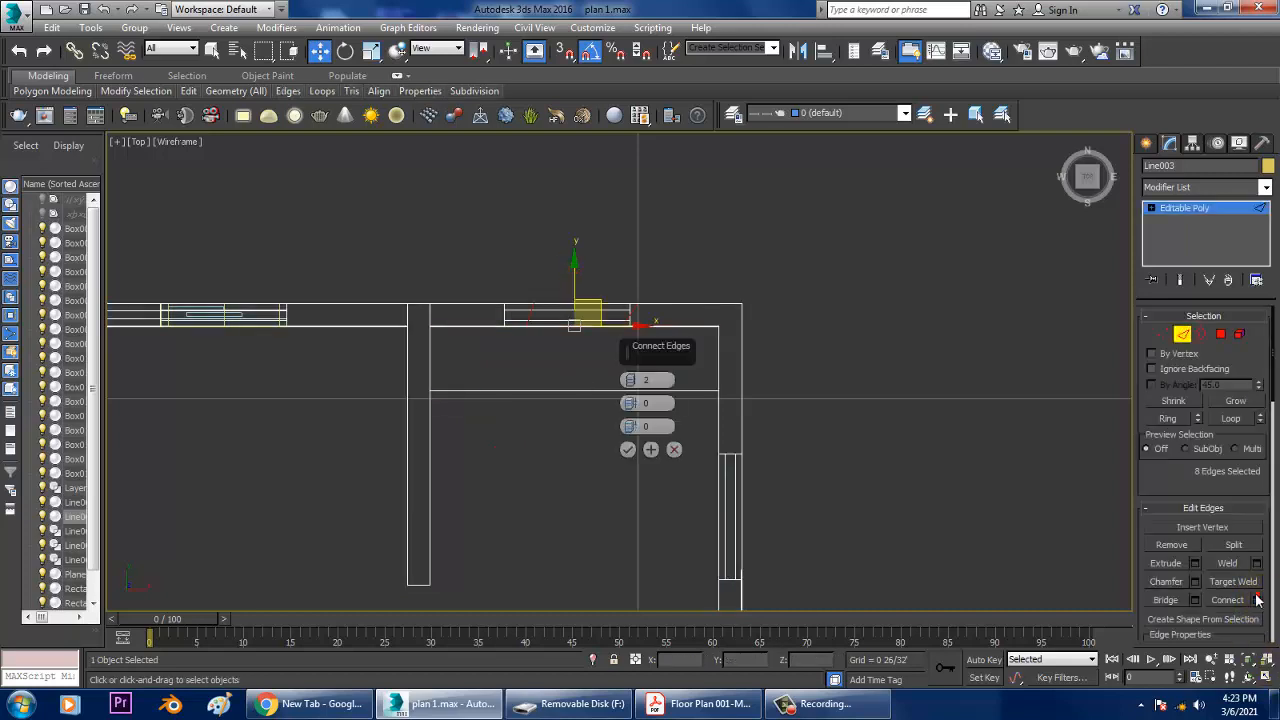
pyautogui.click(628, 451)
# - Select the west loop's vertices, flatten them along X and move them to the west end of the window symbol
pyautogui.scroll(2, 571, 371)
pyautogui.moveTo(571, 371); pyautogui.dragTo(621, 394, button='middle')
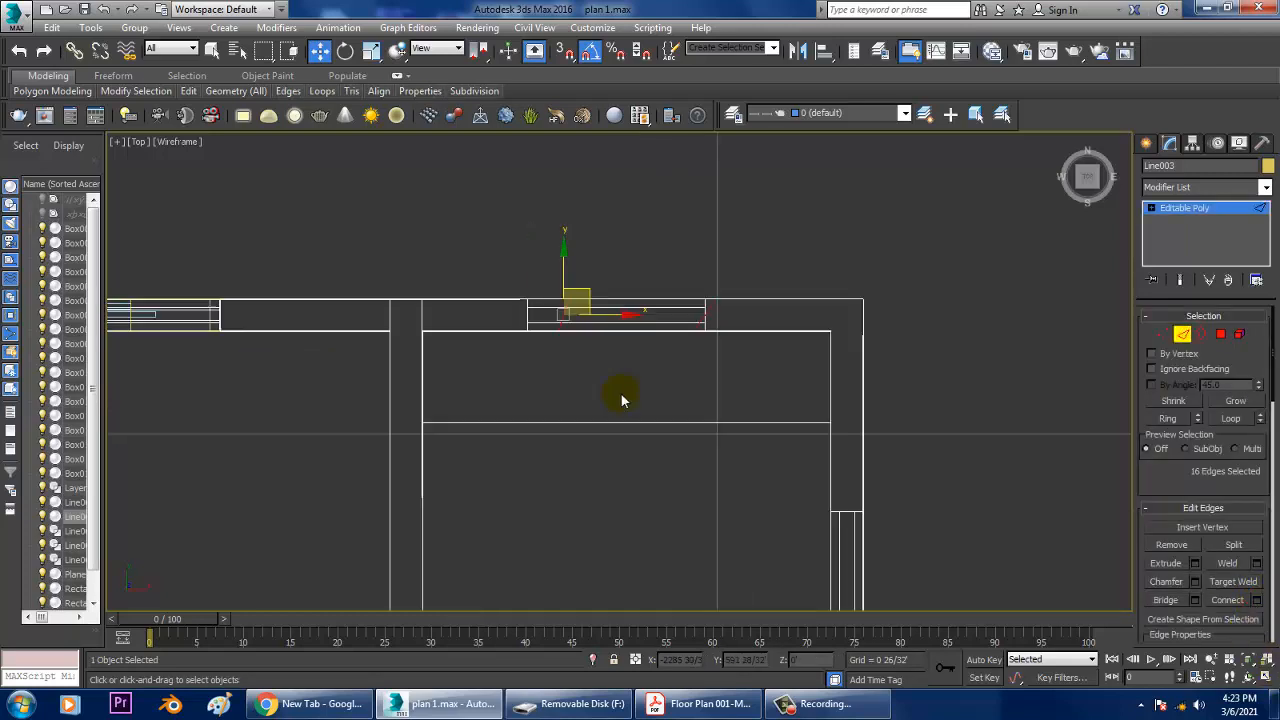
pyautogui.press('1')
pyautogui.moveTo(512, 248); pyautogui.dragTo(598, 364)
pyautogui.press('r')
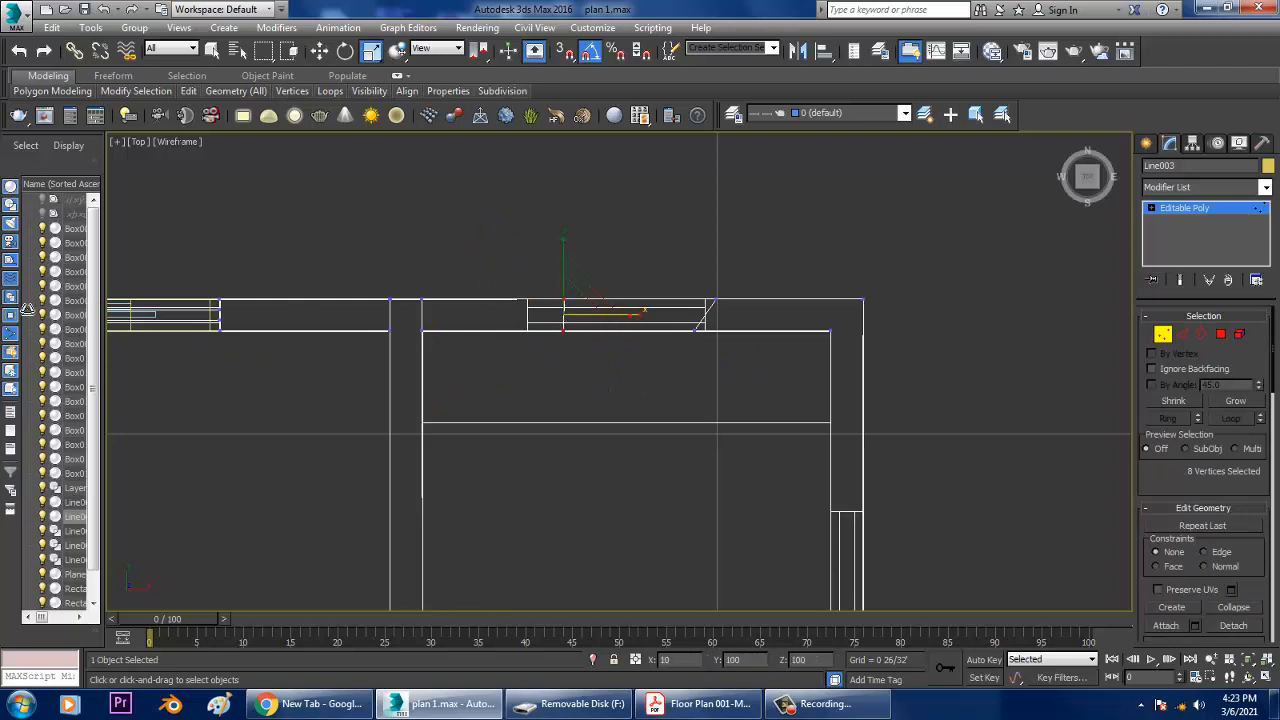
pyautogui.moveTo(629, 315); pyautogui.dragTo(652, 328)
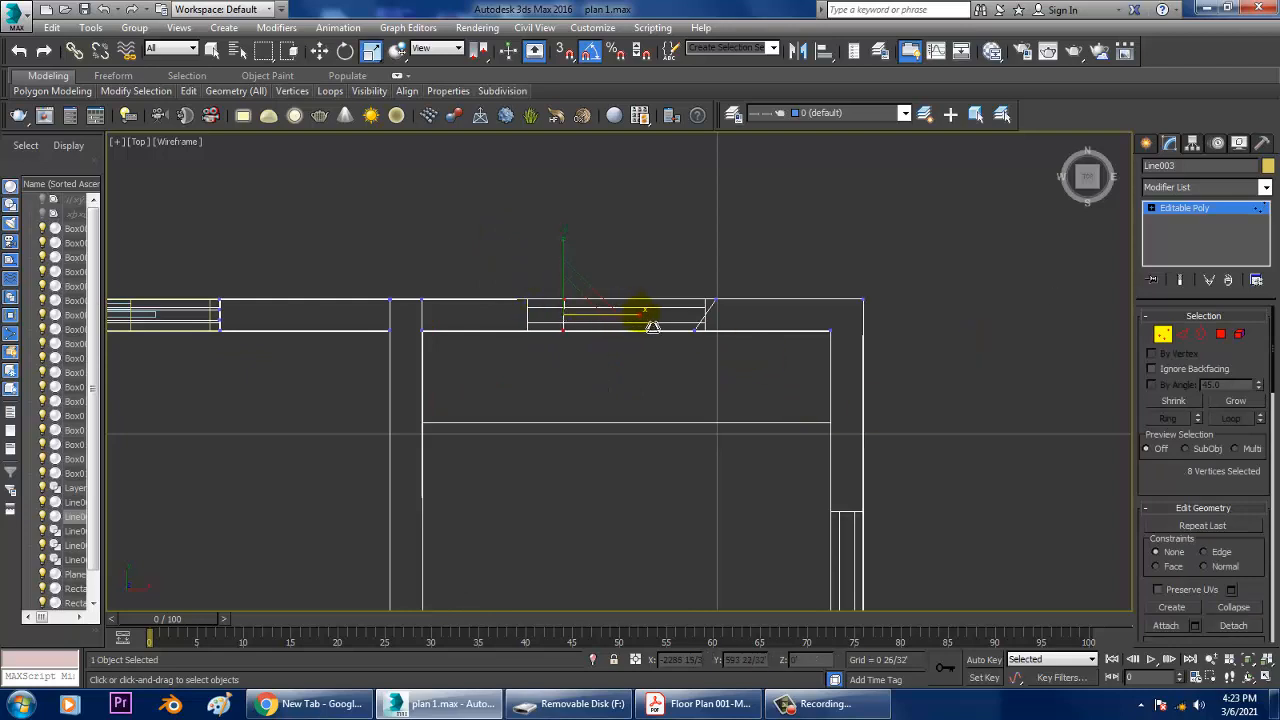
pyautogui.press('w')
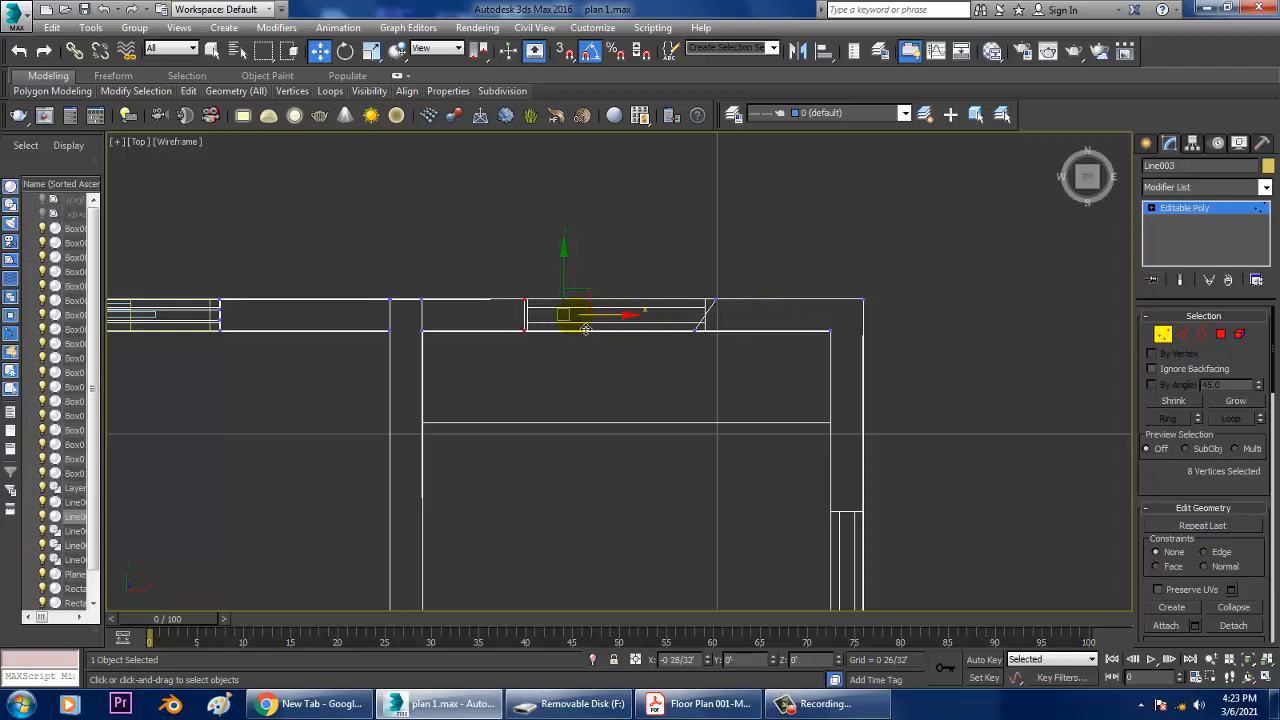
# - Flatten the east loop's vertices along X and align them with the east end of the window symbol
pyautogui.moveTo(732, 383); pyautogui.dragTo(733, 384)
pyautogui.press('r')
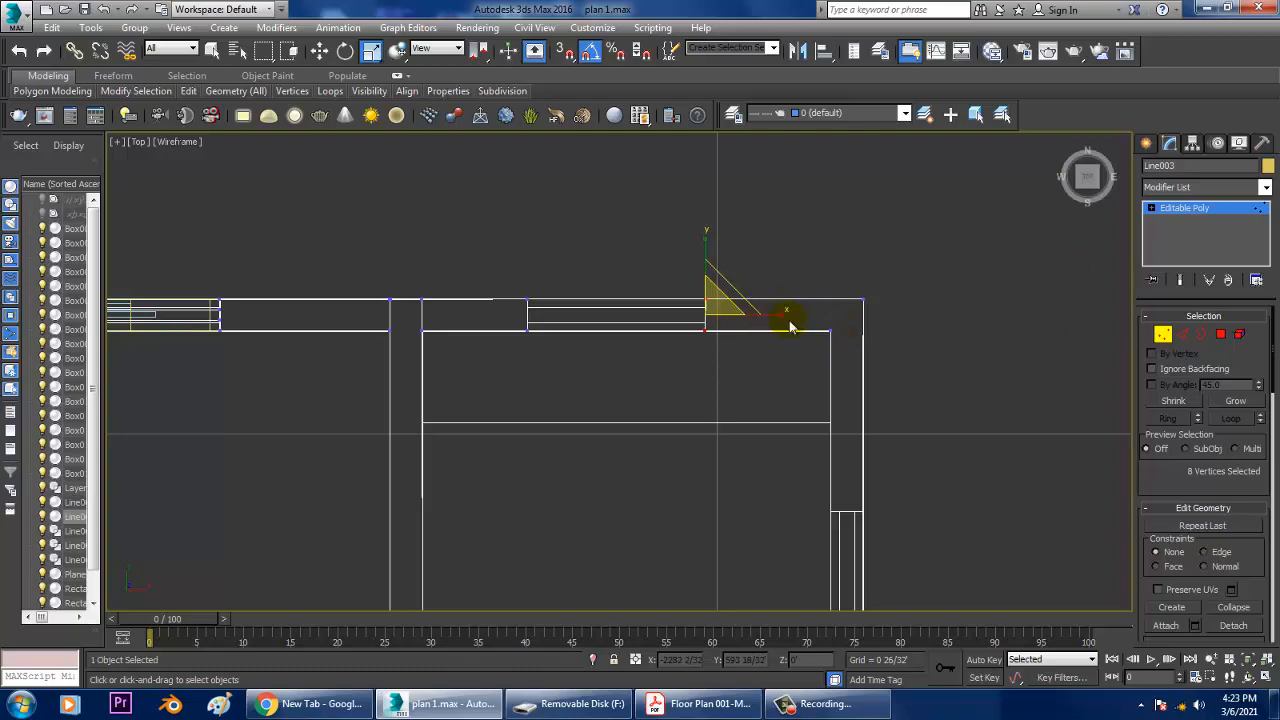
pyautogui.press('w')
# - Bridge the outer and inner middle polygons between the new cuts to open the window hole, and leave Polygon mode
pyautogui.press('p')
pyautogui.moveTo(923, 397)
pyautogui.keyDown('alt'); pyautogui.mouseDown(button='middle')
pyautogui.moveTo(943, 434)
pyautogui.moveTo(706, 414)
pyautogui.moveTo(876, 388)
pyautogui.mouseUp(button='middle'); pyautogui.keyUp('alt')
pyautogui.click(1221, 334)
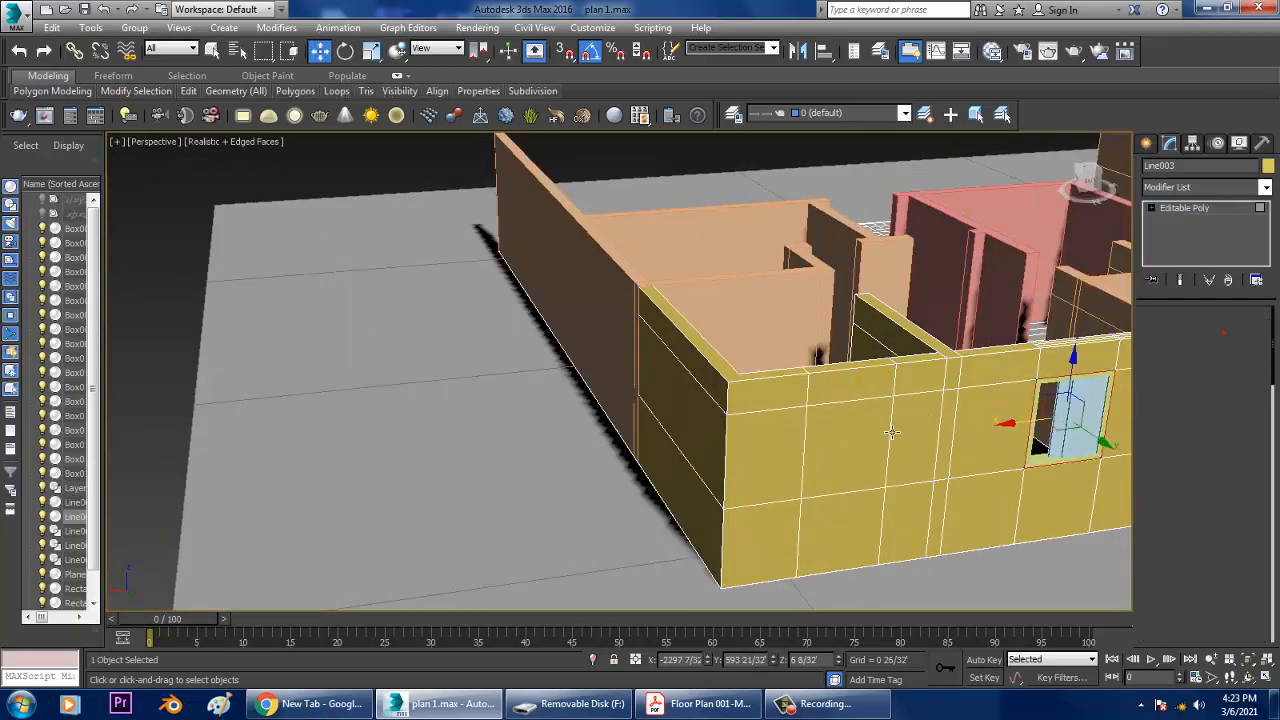
pyautogui.click(830, 430)
pyautogui.keyDown('alt'); pyautogui.moveTo(830, 430); pyautogui.dragTo(1000, 447, button='middle'); pyautogui.keyUp('alt')
pyautogui.keyDown('ctrl'); pyautogui.click(846, 449); pyautogui.keyUp('ctrl')
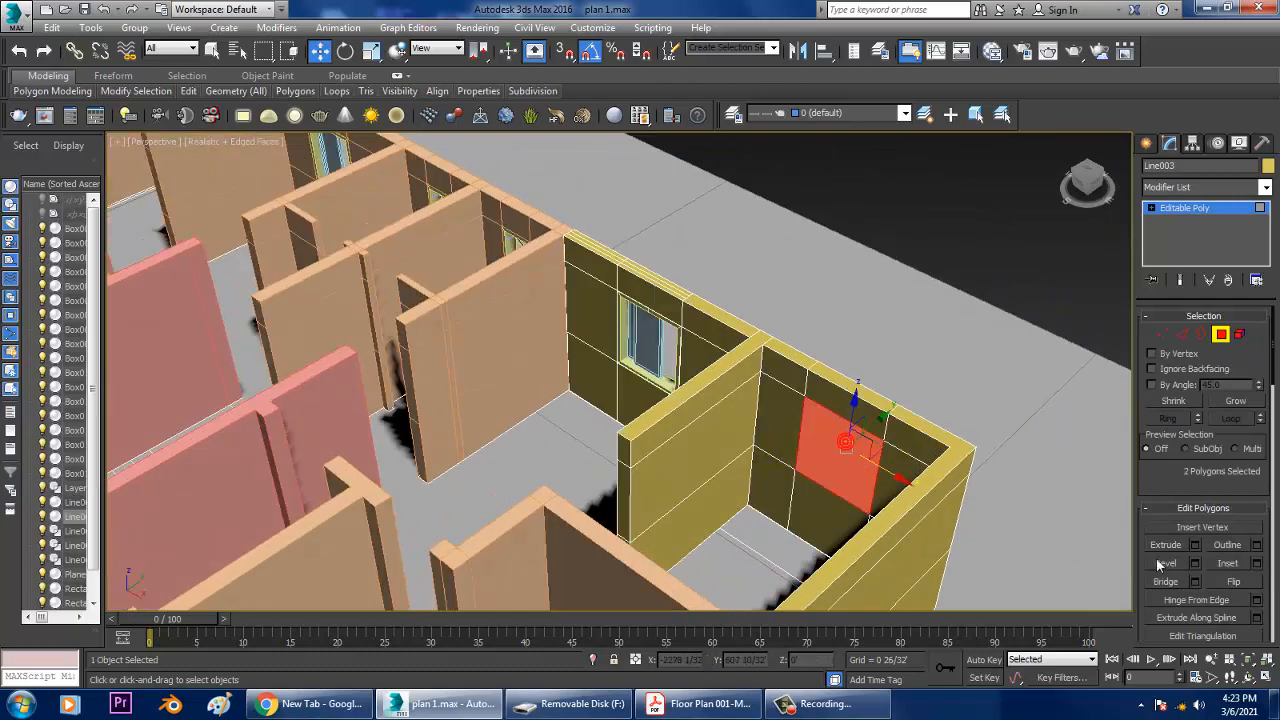
pyautogui.click(1174, 585)
pyautogui.click(1196, 208)
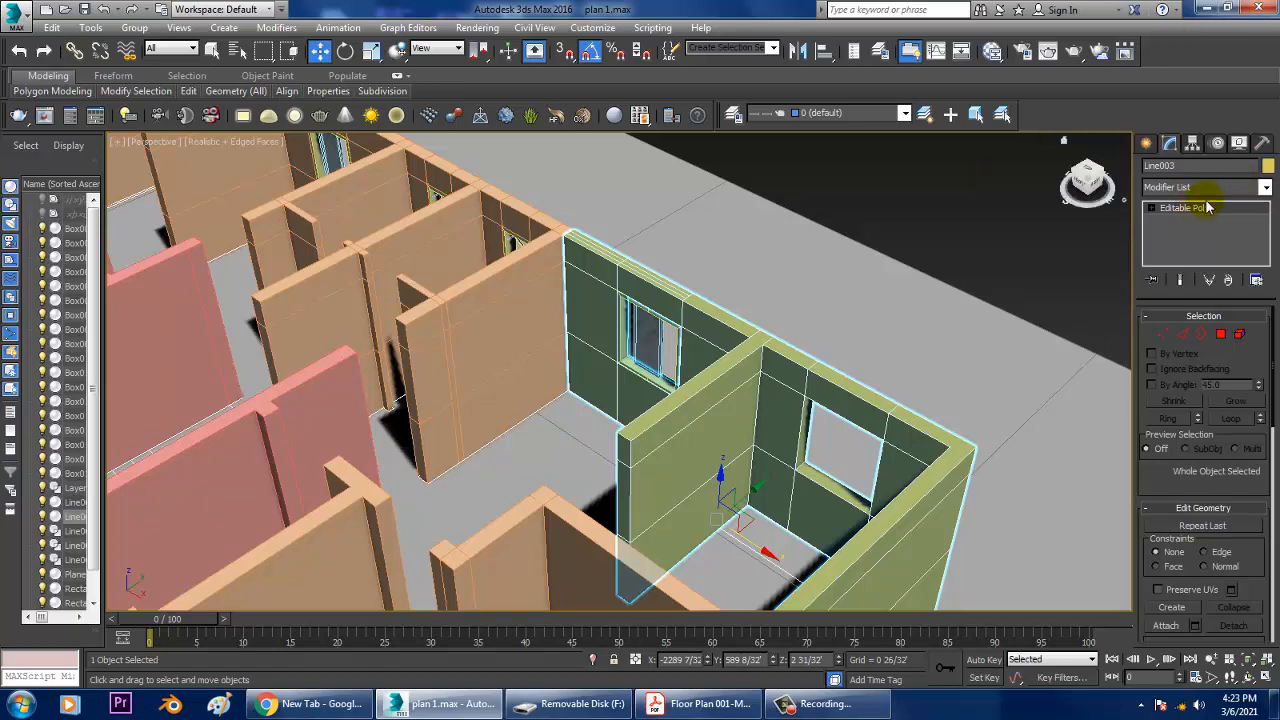
pyautogui.click(1204, 206)
pyautogui.keyDown('alt'); pyautogui.moveTo(888, 262); pyautogui.dragTo(696, 258, button='middle'); pyautogui.keyUp('alt')
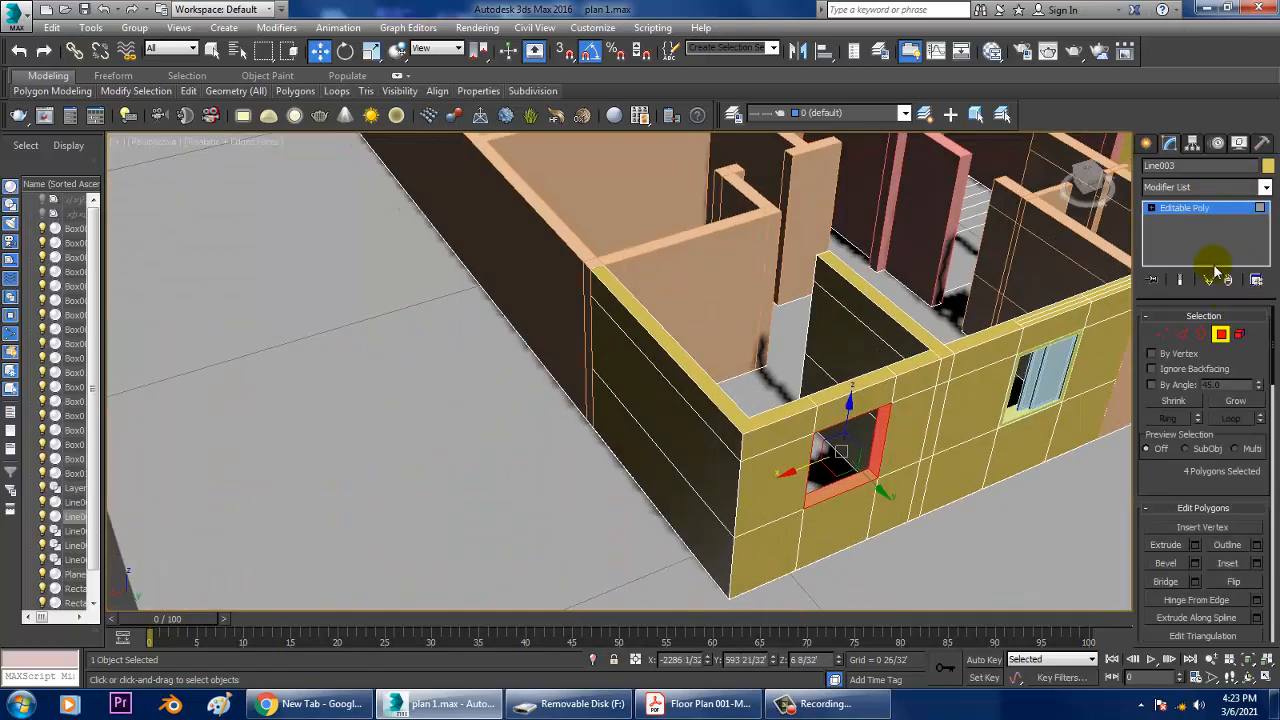
pyautogui.click(1215, 210)
# - Select the neighbouring sliding window's frame and both panels and copy them once along the wall into the new opening
pyautogui.keyDown('alt'); pyautogui.moveTo(640, 430); pyautogui.dragTo(815, 448, button='middle'); pyautogui.keyUp('alt')
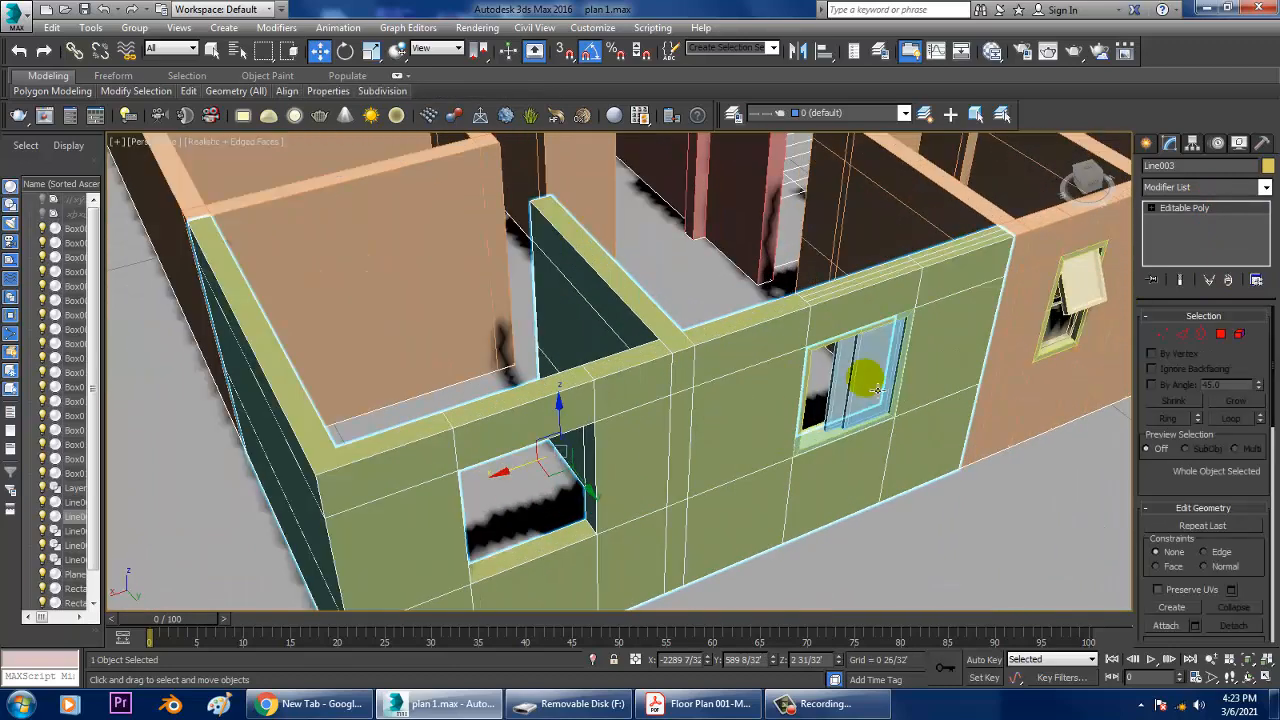
pyautogui.click(835, 428)
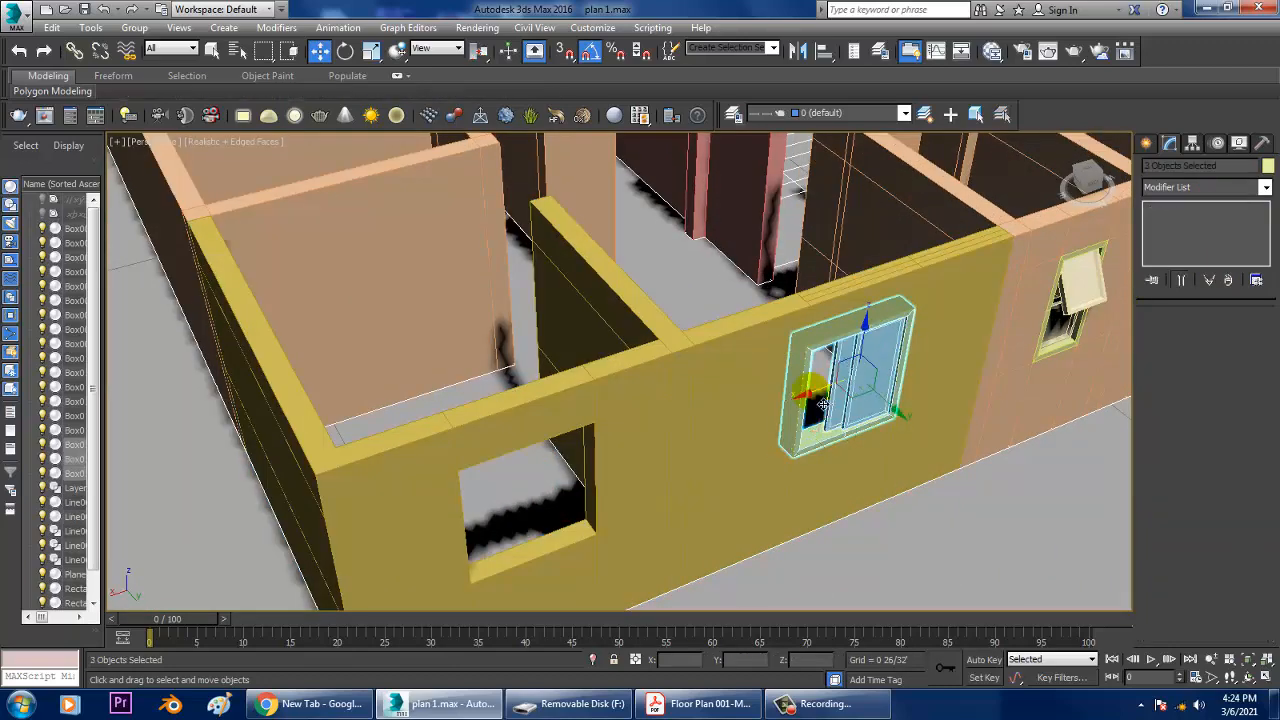
pyautogui.moveTo(822, 404)
pyautogui.keyDown('shift'); pyautogui.mouseDown()
pyautogui.moveTo(512, 472)
pyautogui.moveTo(487, 463)
pyautogui.mouseUp(); pyautogui.keyUp('shift')
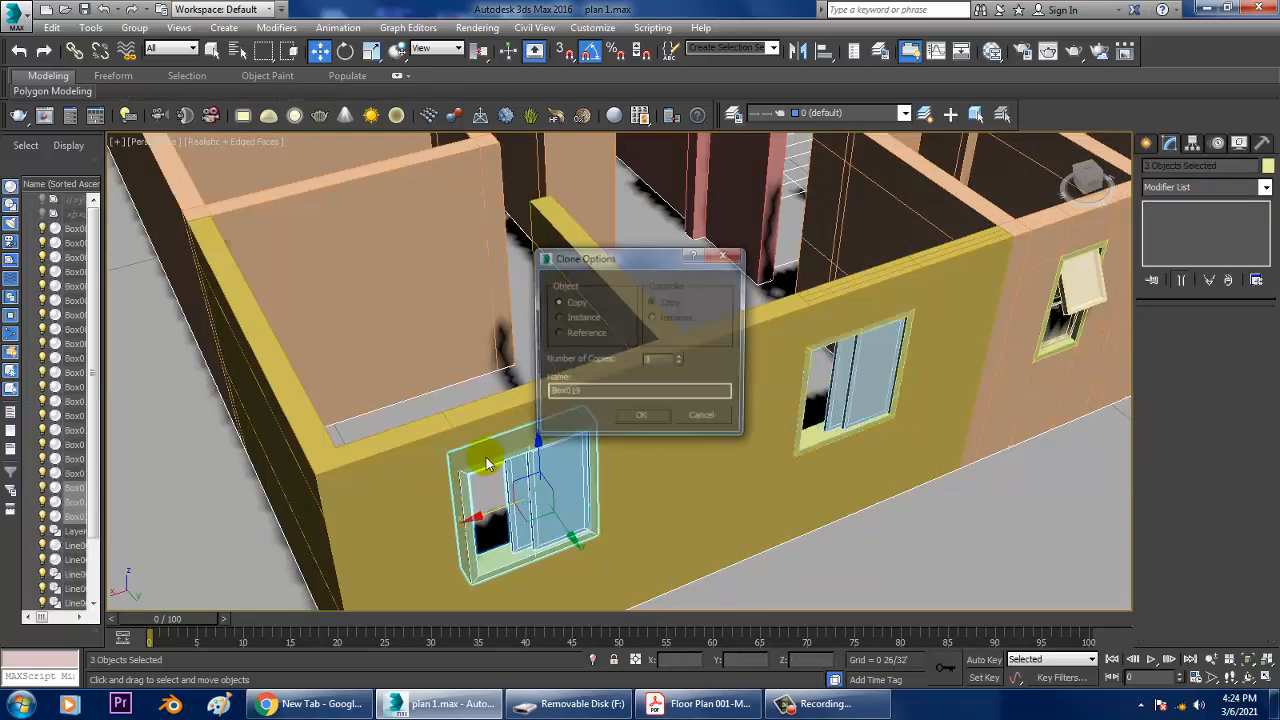
pyautogui.click(640, 415)
pyautogui.press('z')
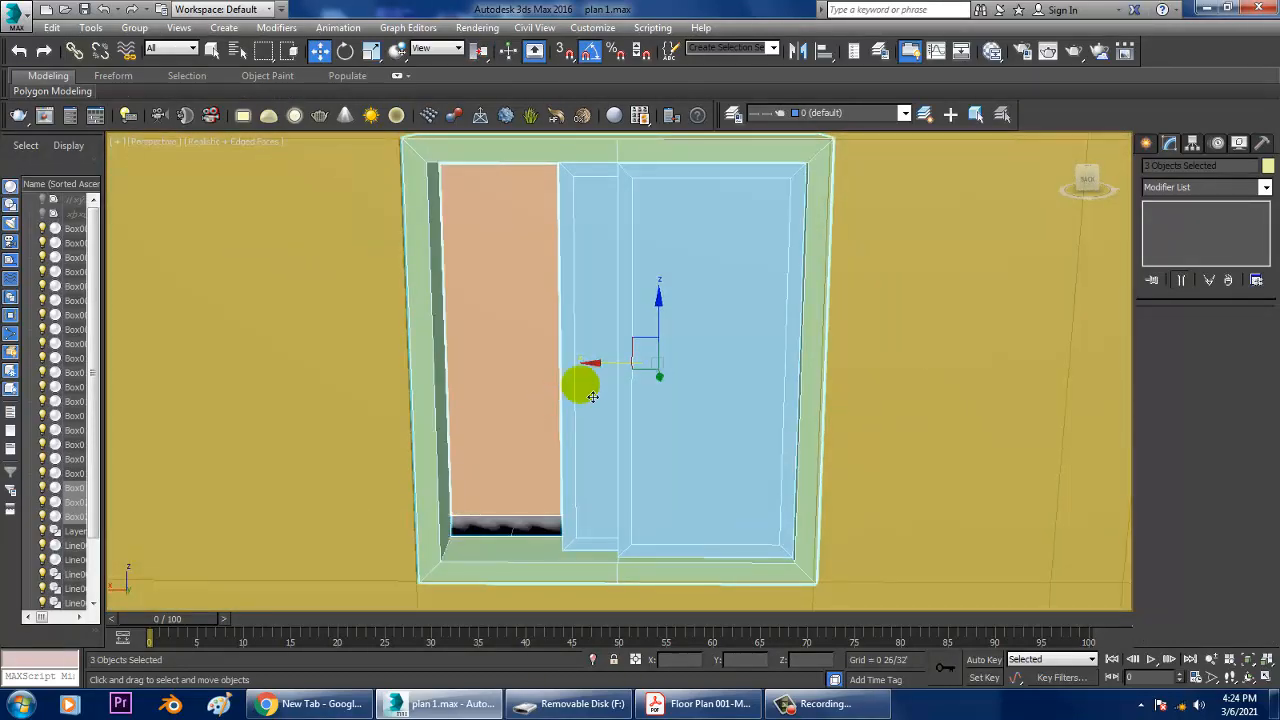
pyautogui.hotkey('shift', 'z')
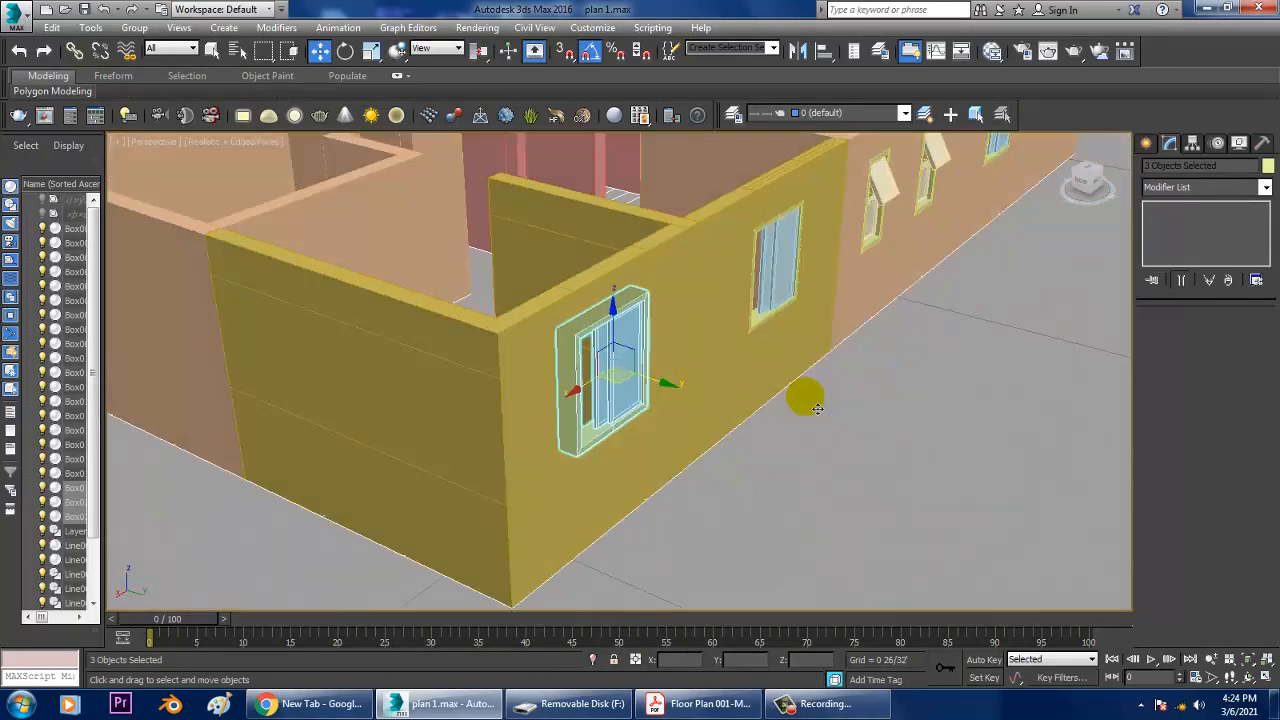
# - In the Top view, connect the corner wall's side edges across the side window with 2 segments
pyautogui.moveTo(817, 409); pyautogui.dragTo(592, 429, button='middle')
pyautogui.scroll(-4, 592, 429)
pyautogui.keyDown('alt'); pyautogui.moveTo(700, 426); pyautogui.dragTo(590, 460, button='middle'); pyautogui.keyUp('alt')
pyautogui.click(482, 406)
pyautogui.hotkey('alt', 'w')
pyautogui.moveTo(394, 315); pyautogui.dragTo(356, 305, button='middle')
pyautogui.hotkey('alt', 'w')
pyautogui.moveTo(819, 574); pyautogui.dragTo(788, 324, button='middle')
pyautogui.click(1183, 335)
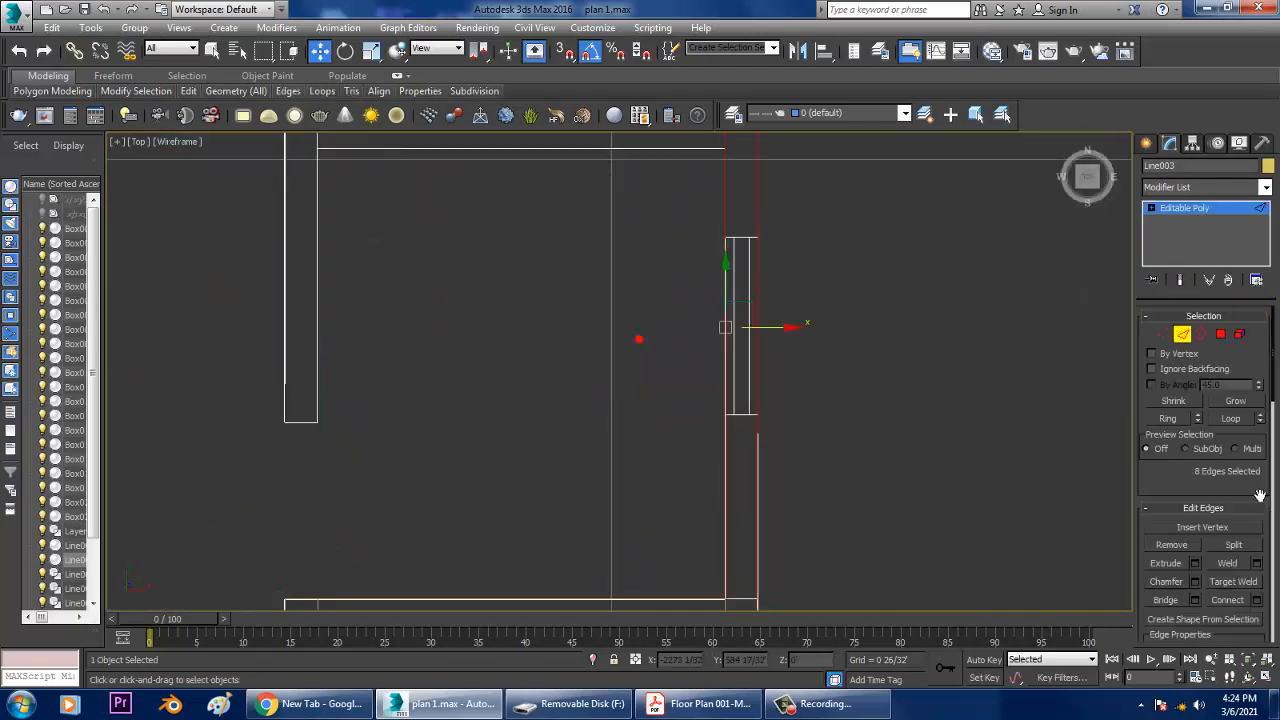
pyautogui.click(1257, 600)
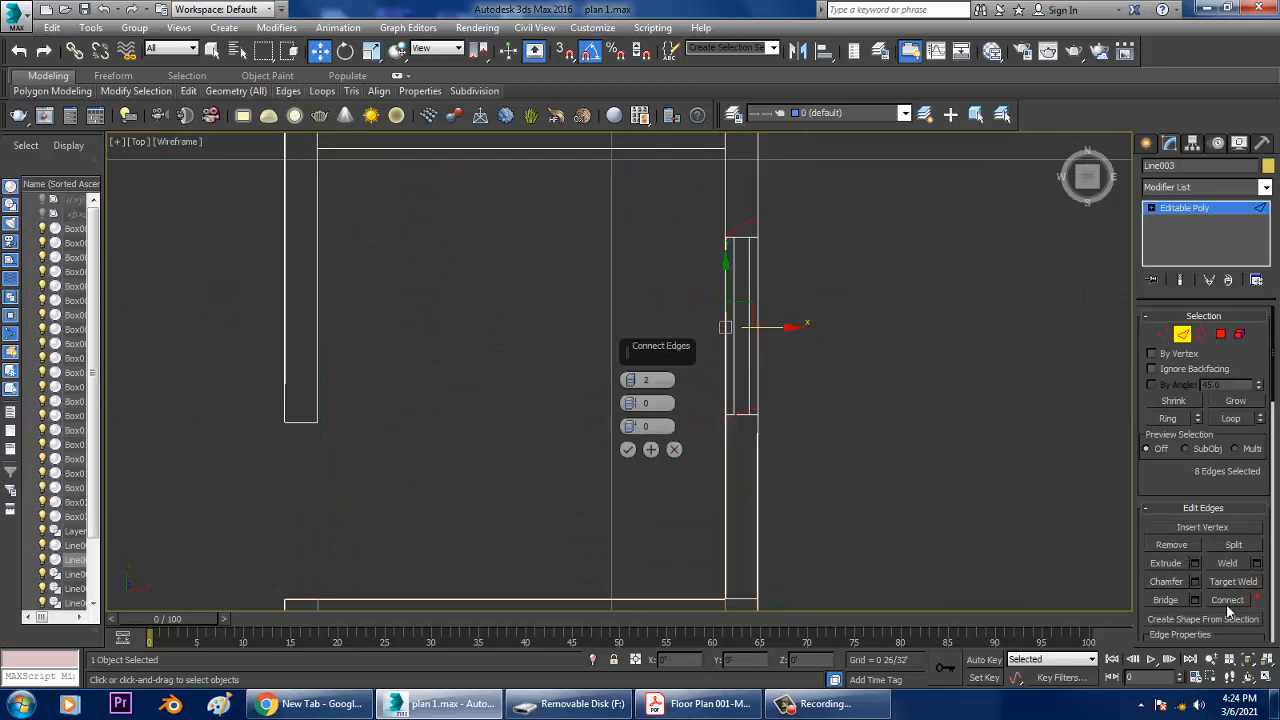
pyautogui.click(628, 450)
# - Flatten the north loop's vertices along Y and move them to the north end of the side window symbol
pyautogui.moveTo(716, 238); pyautogui.dragTo(745, 290, button='middle')
pyautogui.press('1')
pyautogui.press('r')
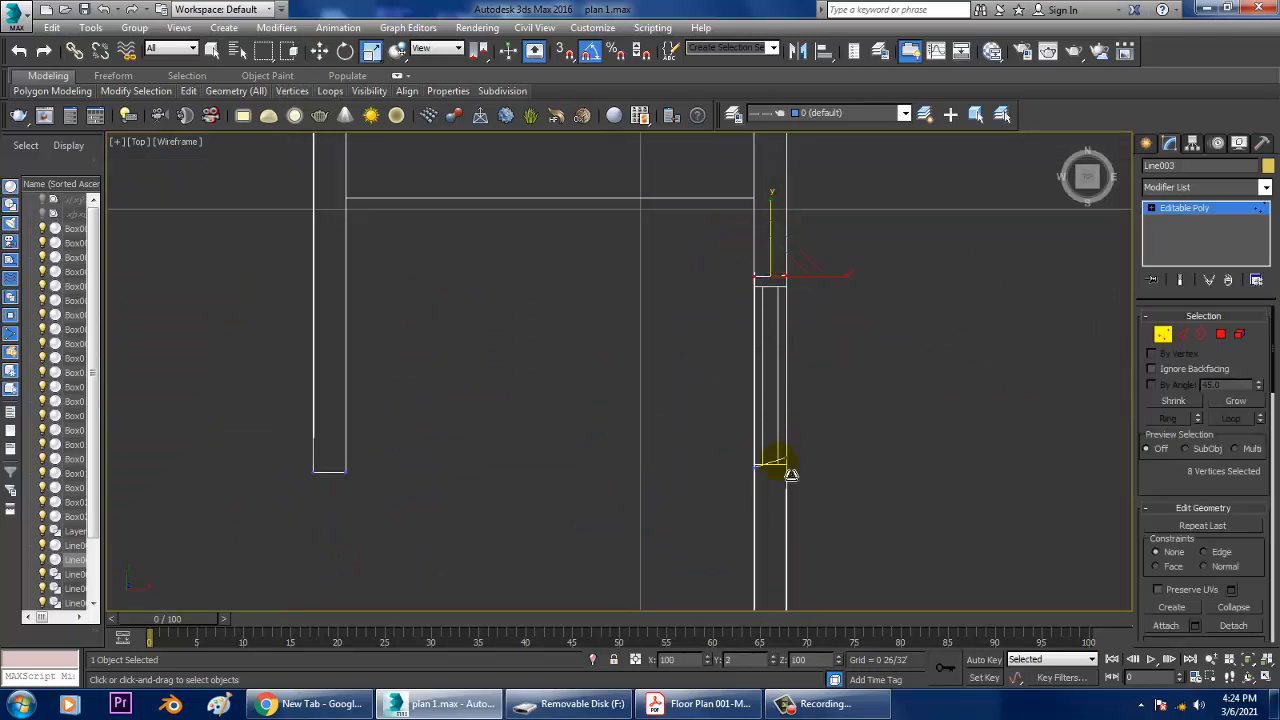
pyautogui.scroll(3, 800, 334)
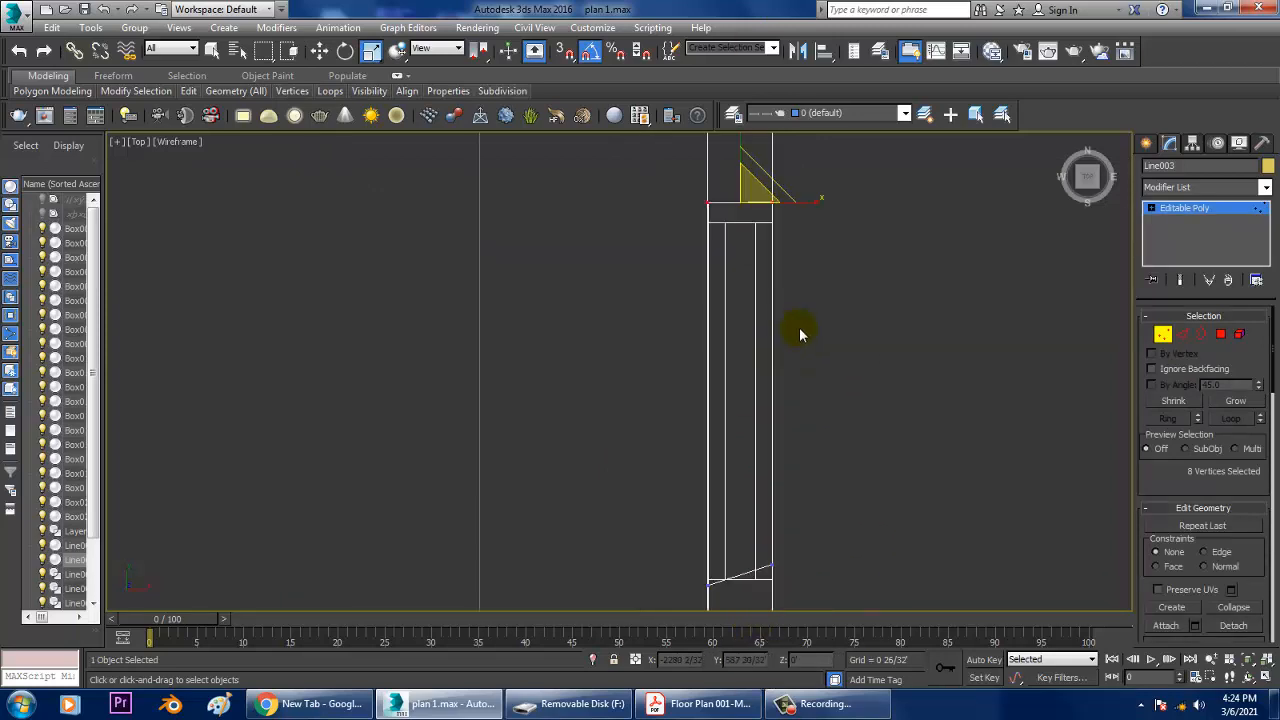
pyautogui.press('w')
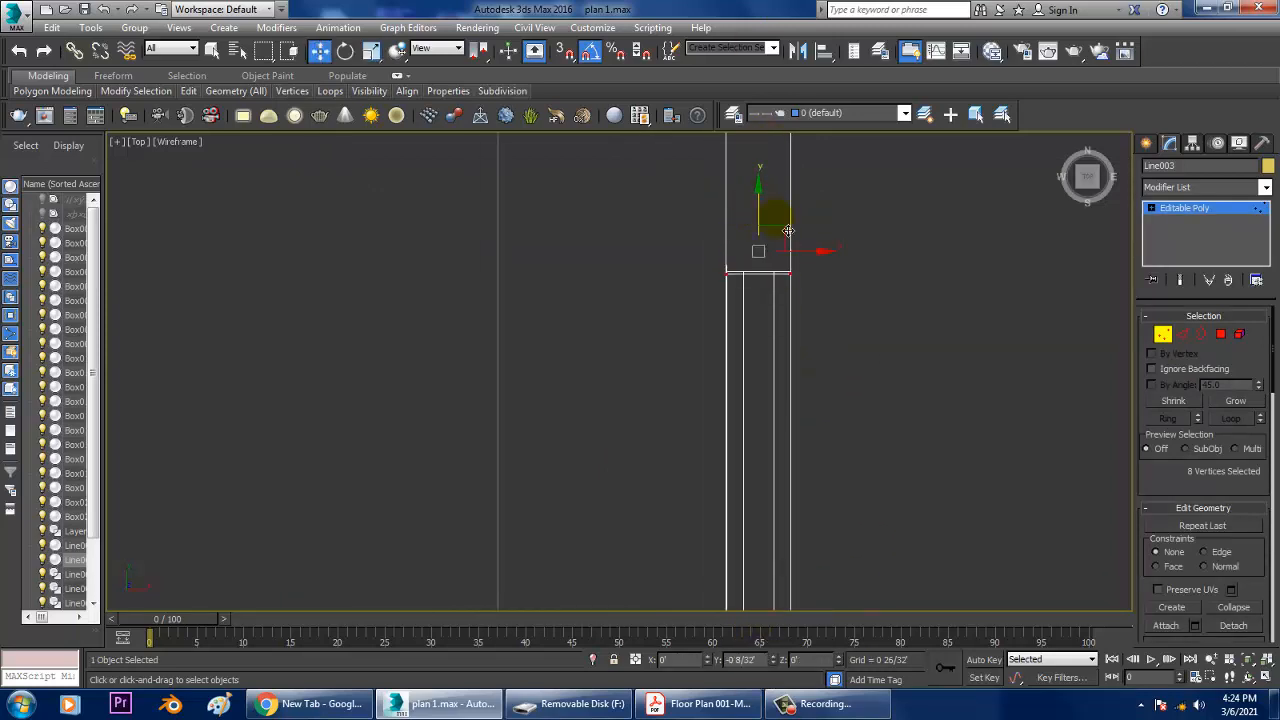
# - Flatten the south loop's vertices along Y and move them onto the south end of the side window symbol
pyautogui.moveTo(847, 600); pyautogui.dragTo(792, 421, button='middle')
pyautogui.moveTo(953, 519); pyautogui.dragTo(953, 519)
pyautogui.press('r')
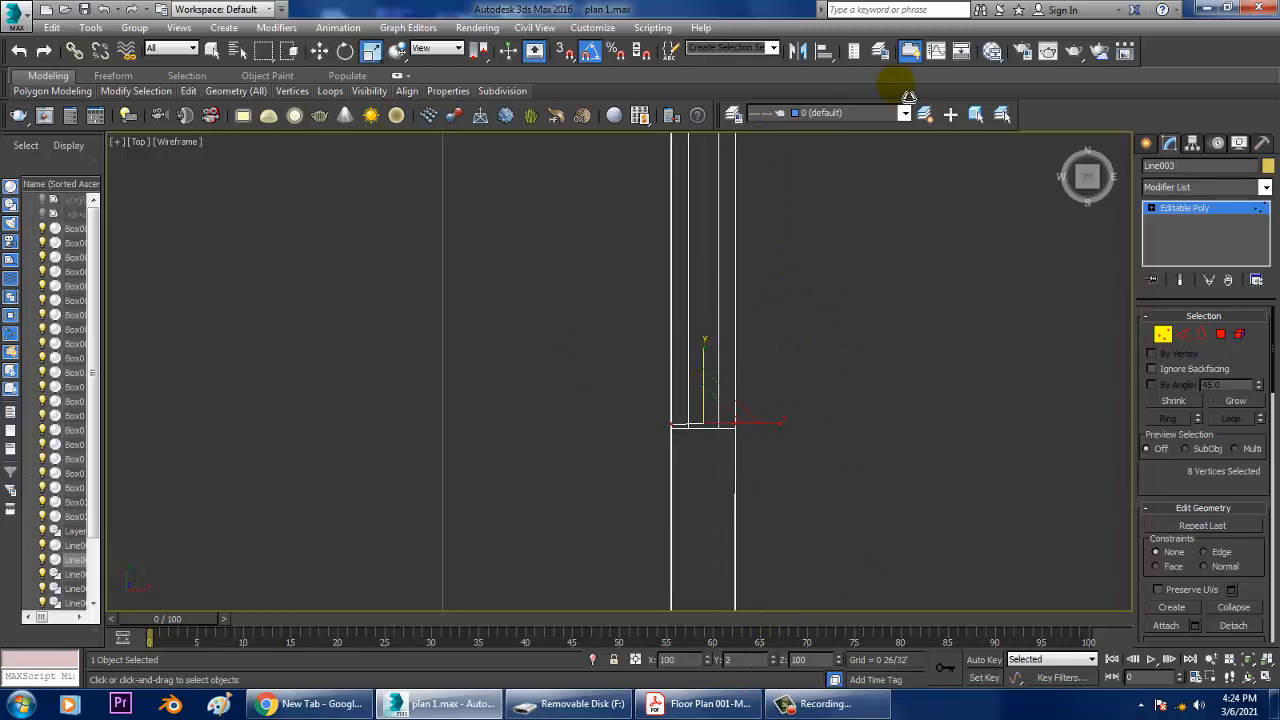
pyautogui.moveTo(737, 367); pyautogui.dragTo(737, 369)
pyautogui.scroll(4, 711, 573)
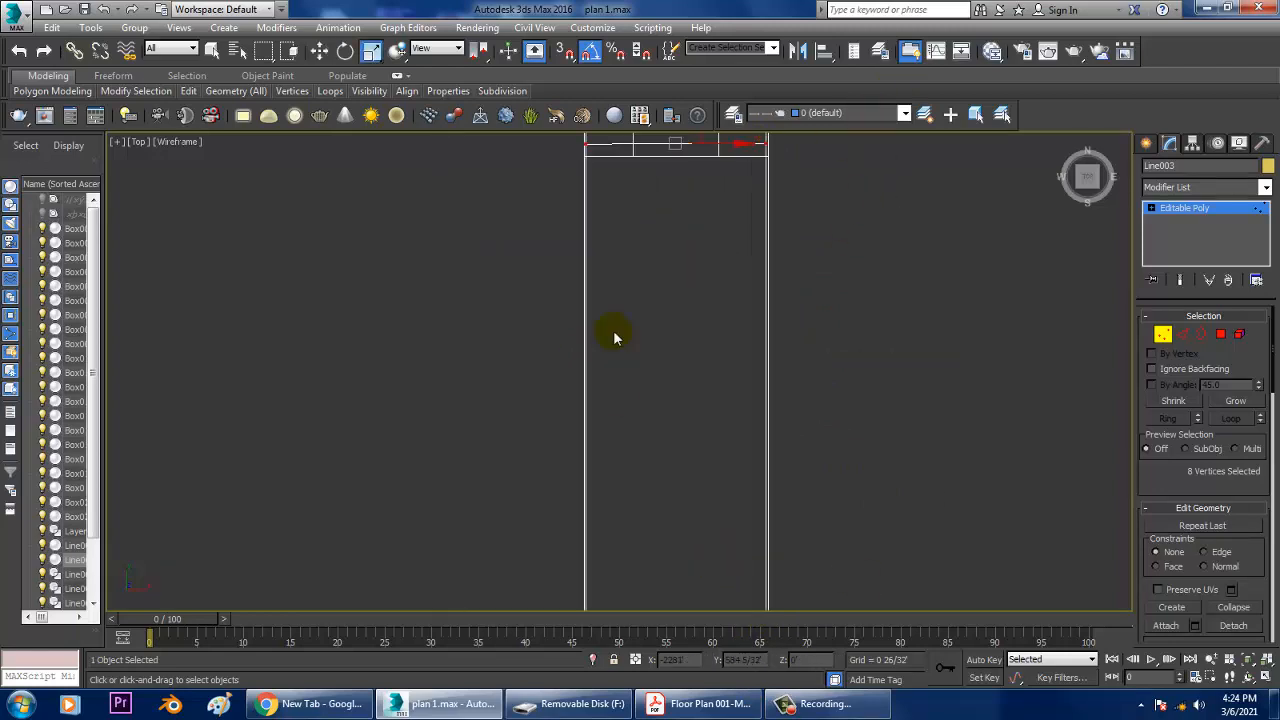
pyautogui.press('w')
pyautogui.moveTo(659, 195); pyautogui.dragTo(650, 370, button='middle')
pyautogui.press('r')
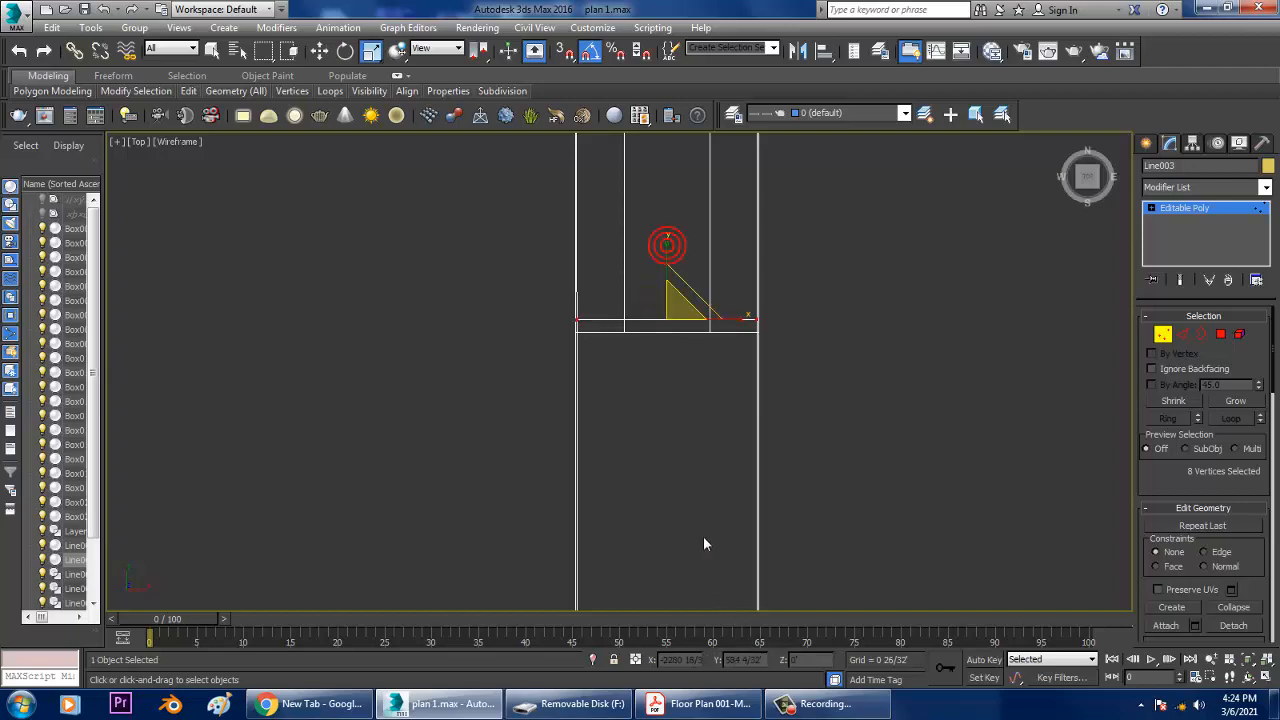
pyautogui.press('w')
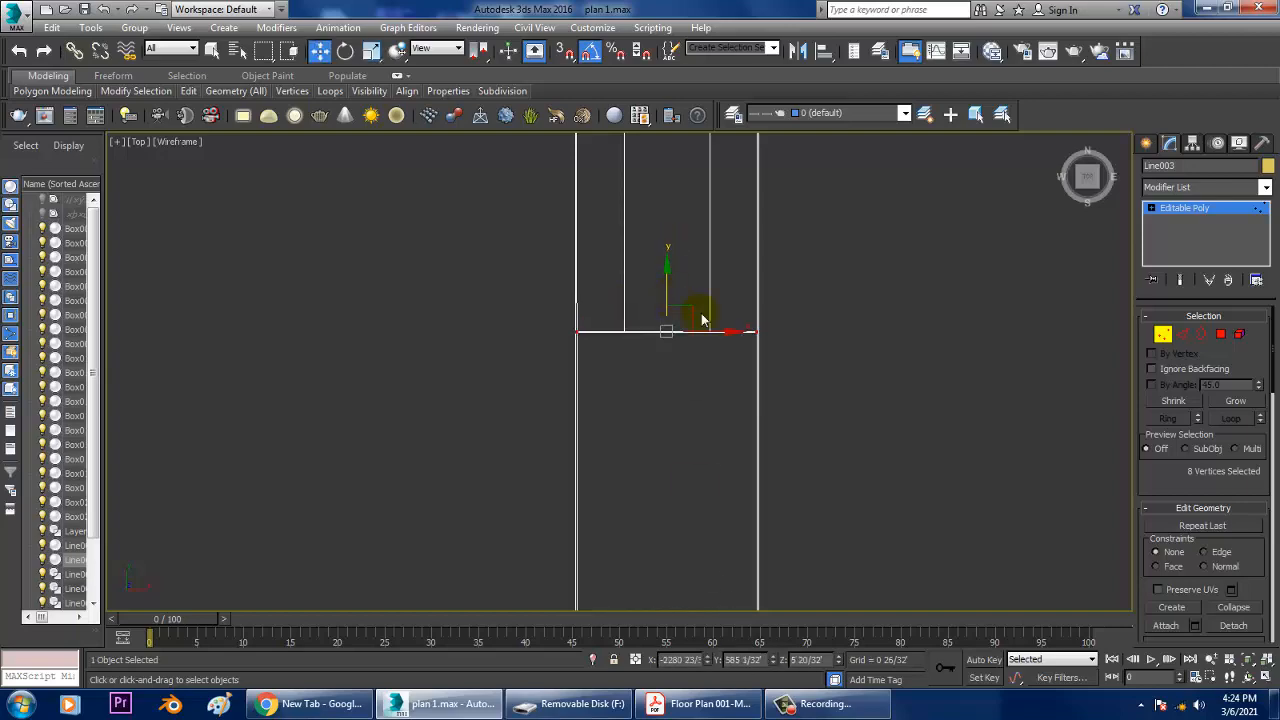
# - Enter Polygon mode in the Perspective view and select the side wall's outer middle polygon between the new cuts
pyautogui.hotkey('alt', 'w')
pyautogui.rightClick(1006, 503)
pyautogui.hotkey('alt', 'w')
pyautogui.scroll(3, 582, 399)
pyautogui.moveTo(577, 389); pyautogui.dragTo(837, 477, button='middle')
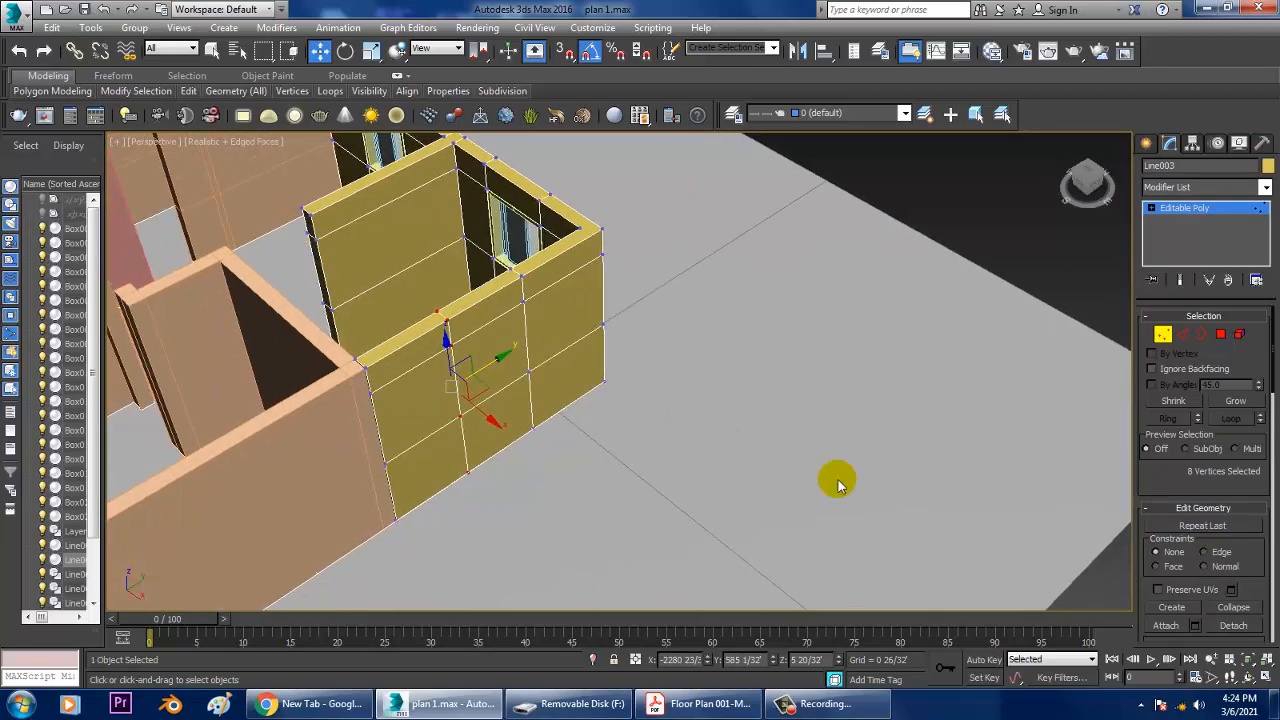
pyautogui.click(1228, 336)
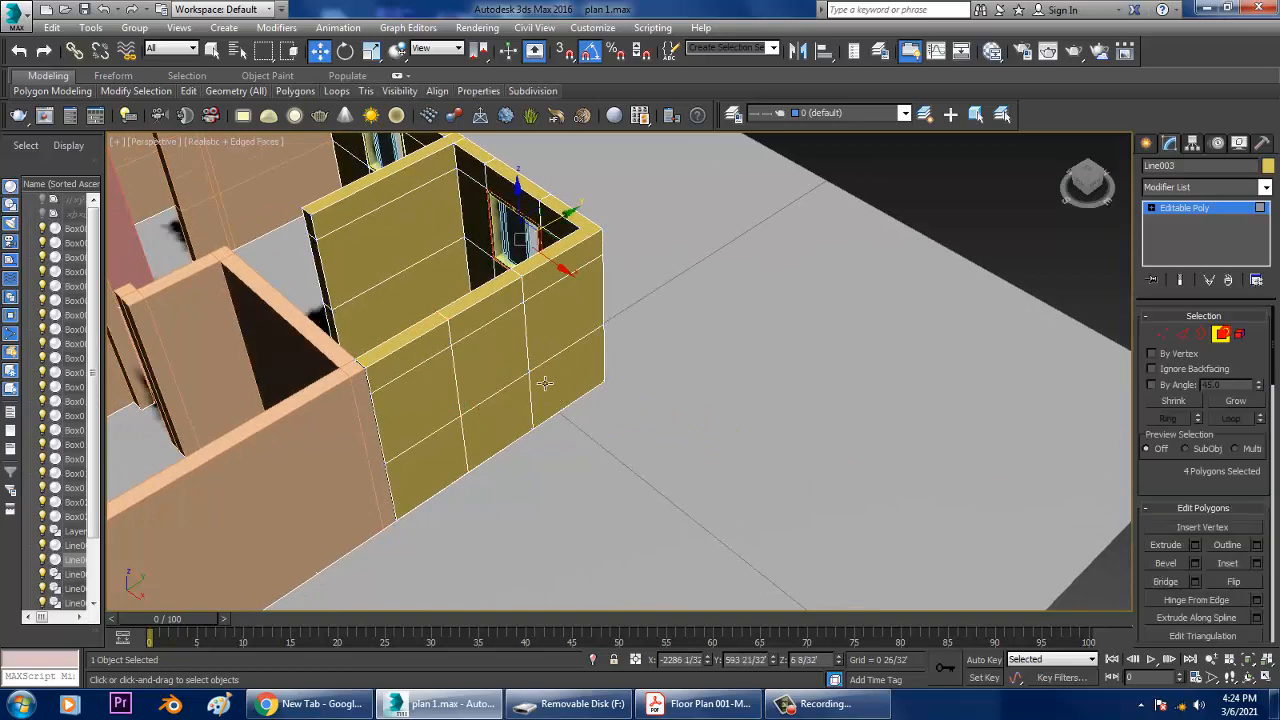
pyautogui.click(493, 387)
# - Switch to the floor plan PDF in Acrobat Reader and examine the ground floor's kitchen and hall side windows
pyautogui.click(705, 703)
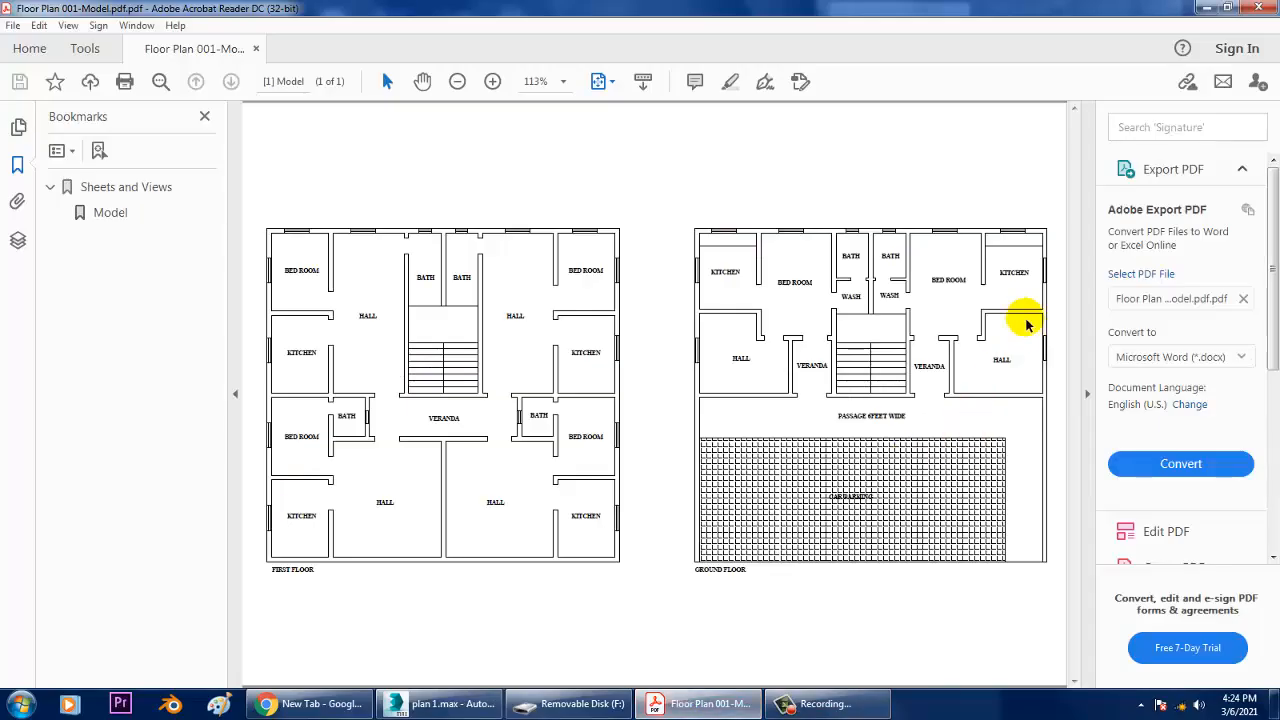
pyautogui.keyDown('ctrl'); pyautogui.scroll(4, 1026, 325); pyautogui.keyUp('ctrl')
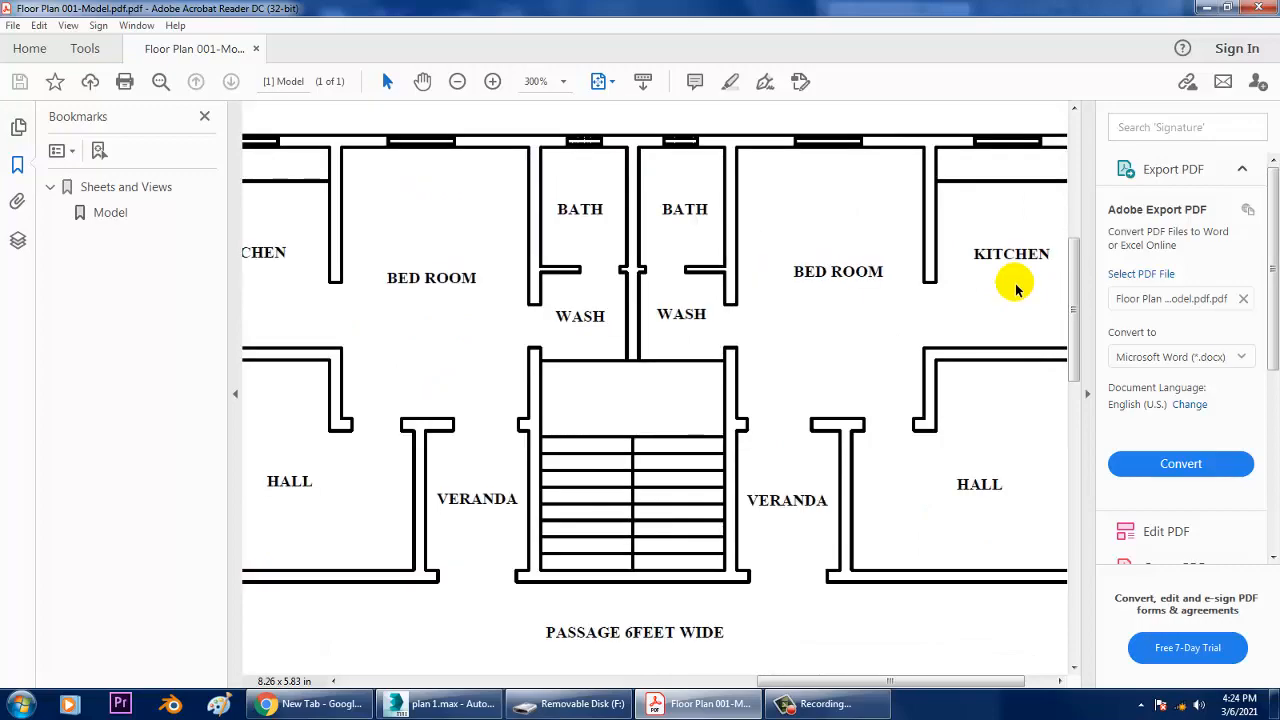
pyautogui.moveTo(1015, 289); pyautogui.dragTo(1033, 346, button='middle')
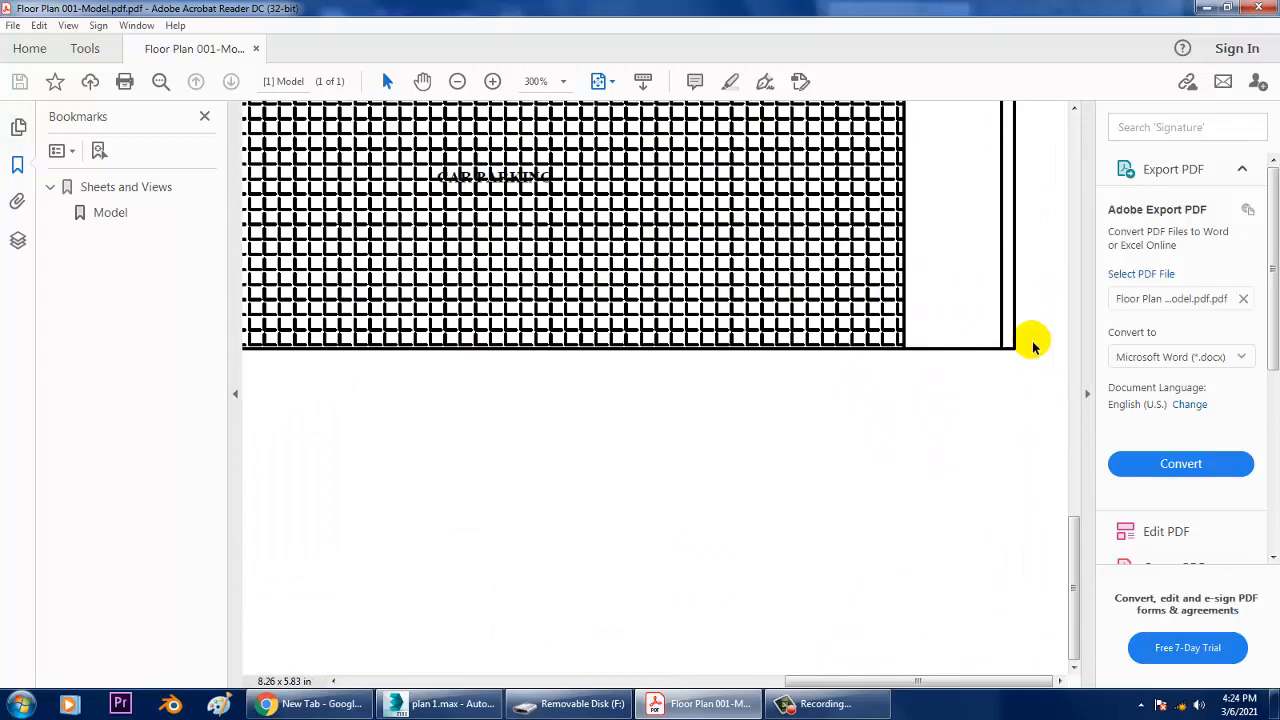
pyautogui.moveTo(1077, 557); pyautogui.dragTo(1078, 243)
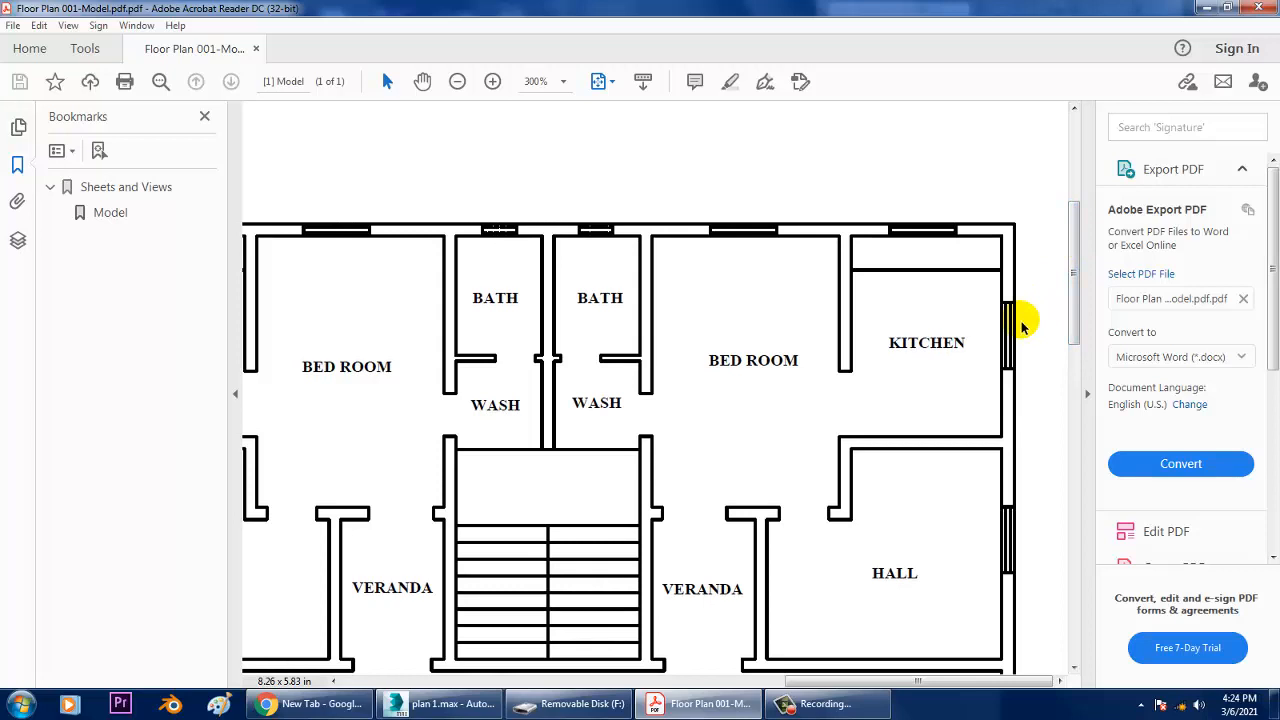
pyautogui.moveTo(863, 360); pyautogui.dragTo(786, 409, button='middle')
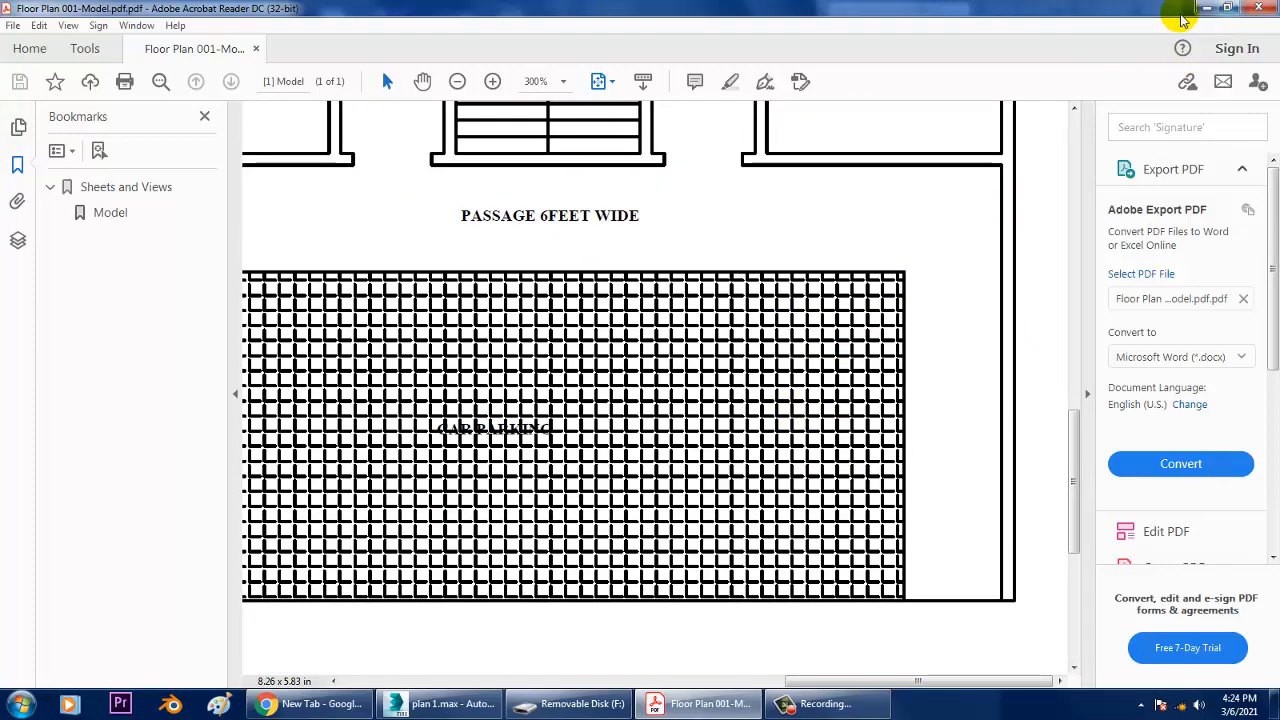
pyautogui.click(1205, 8)
# - Add the side wall's inner middle polygon to the selection, bridge it with the outer one into a window opening, and leave Polygon mode
pyautogui.keyDown('alt'); pyautogui.moveTo(897, 278); pyautogui.dragTo(818, 374, button='middle'); pyautogui.keyUp('alt')
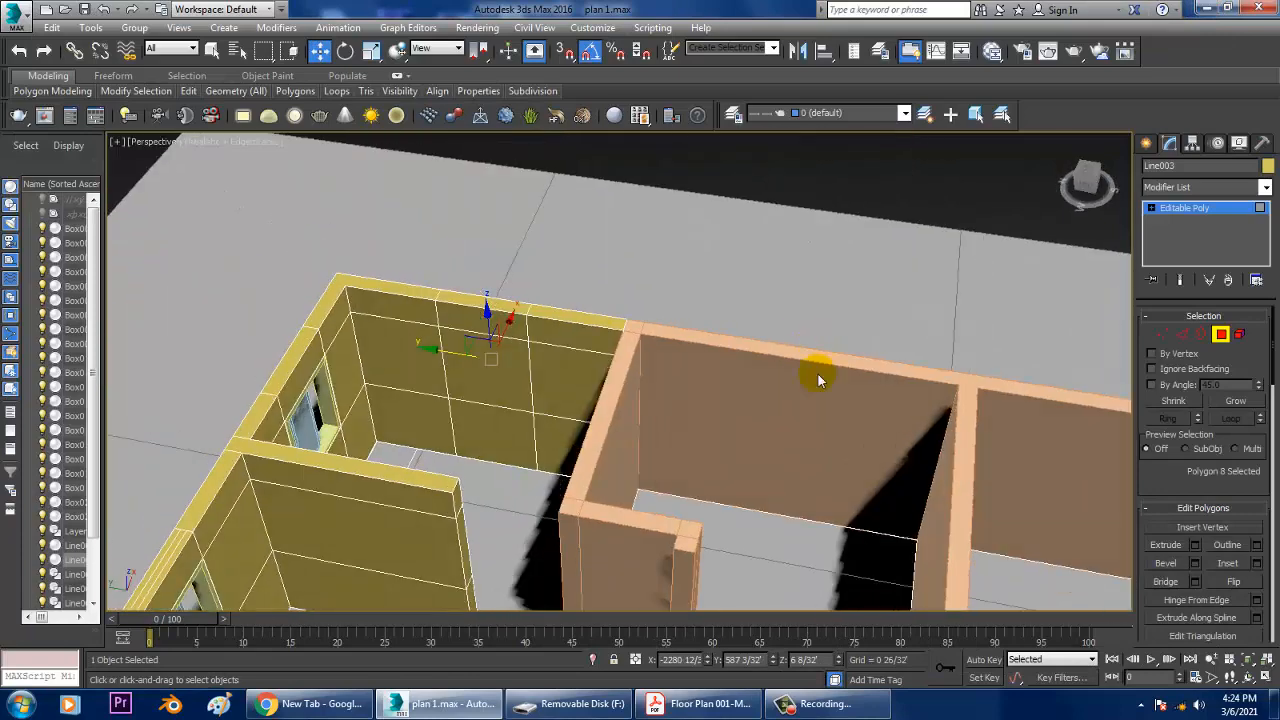
pyautogui.click(501, 388)
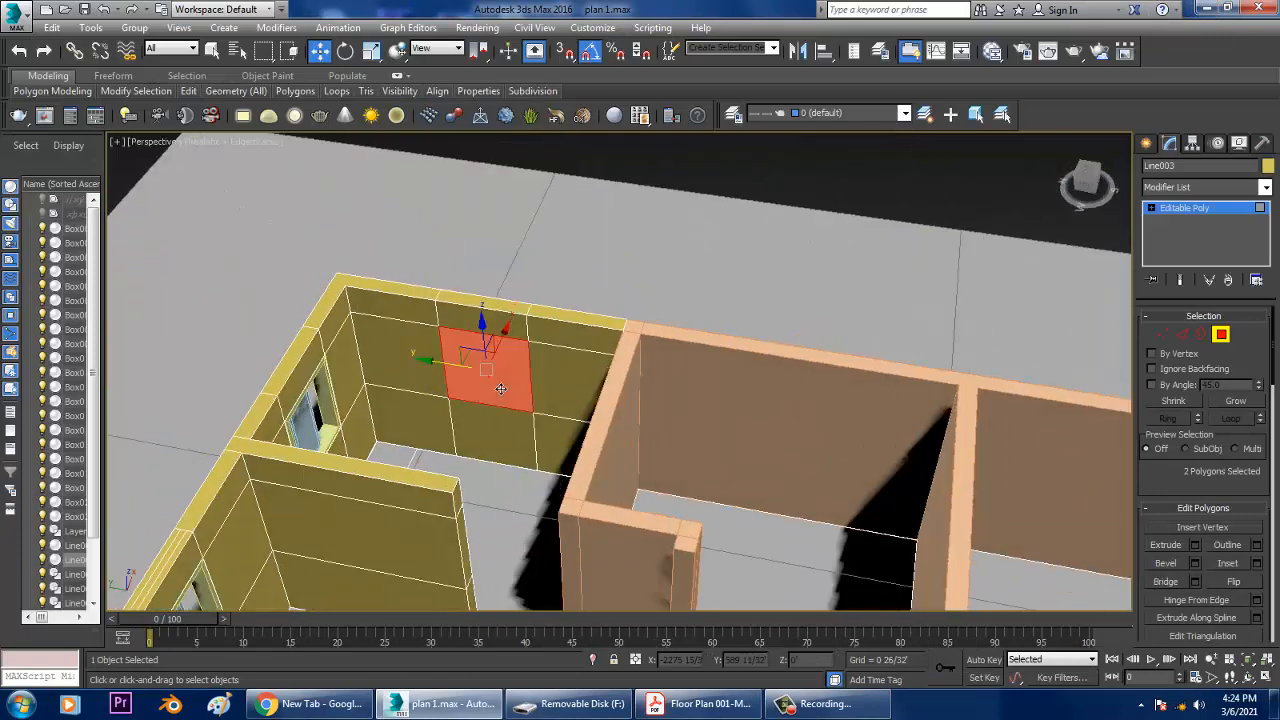
pyautogui.click(1184, 584)
pyautogui.keyDown('alt'); pyautogui.moveTo(791, 366); pyautogui.dragTo(1202, 235, button='middle'); pyautogui.keyUp('alt')
pyautogui.keyDown('alt'); pyautogui.moveTo(795, 240); pyautogui.dragTo(1231, 214, button='middle'); pyautogui.keyUp('alt')
pyautogui.keyDown('alt'); pyautogui.moveTo(440, 344); pyautogui.dragTo(623, 326, button='middle'); pyautogui.keyUp('alt')
pyautogui.scroll(3, 623, 326)
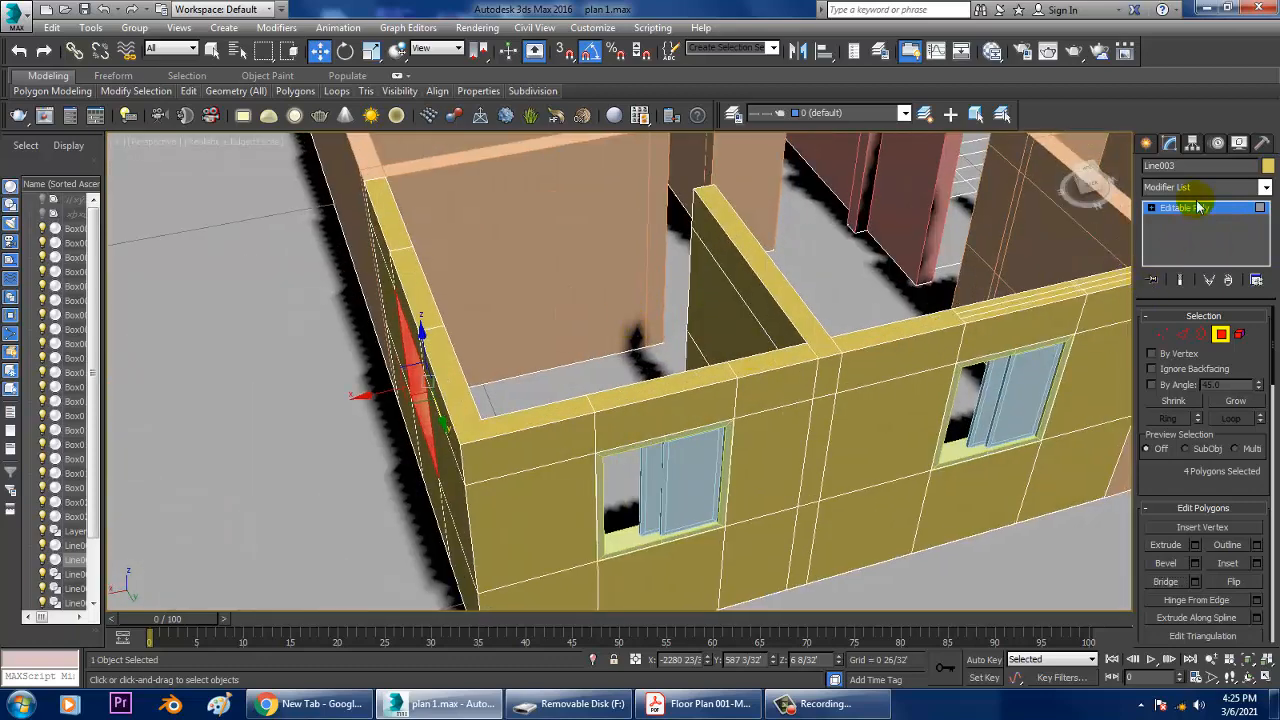
pyautogui.click(1200, 218)
# - Select the frame and both sashes of the kitchen's back window and copy them to the outer corner of the wall
pyautogui.keyDown('alt'); pyautogui.moveTo(748, 351); pyautogui.dragTo(701, 388, button='middle'); pyautogui.keyUp('alt')
pyautogui.click(690, 376)
pyautogui.keyDown('ctrl'); pyautogui.click(621, 336); pyautogui.keyUp('ctrl')
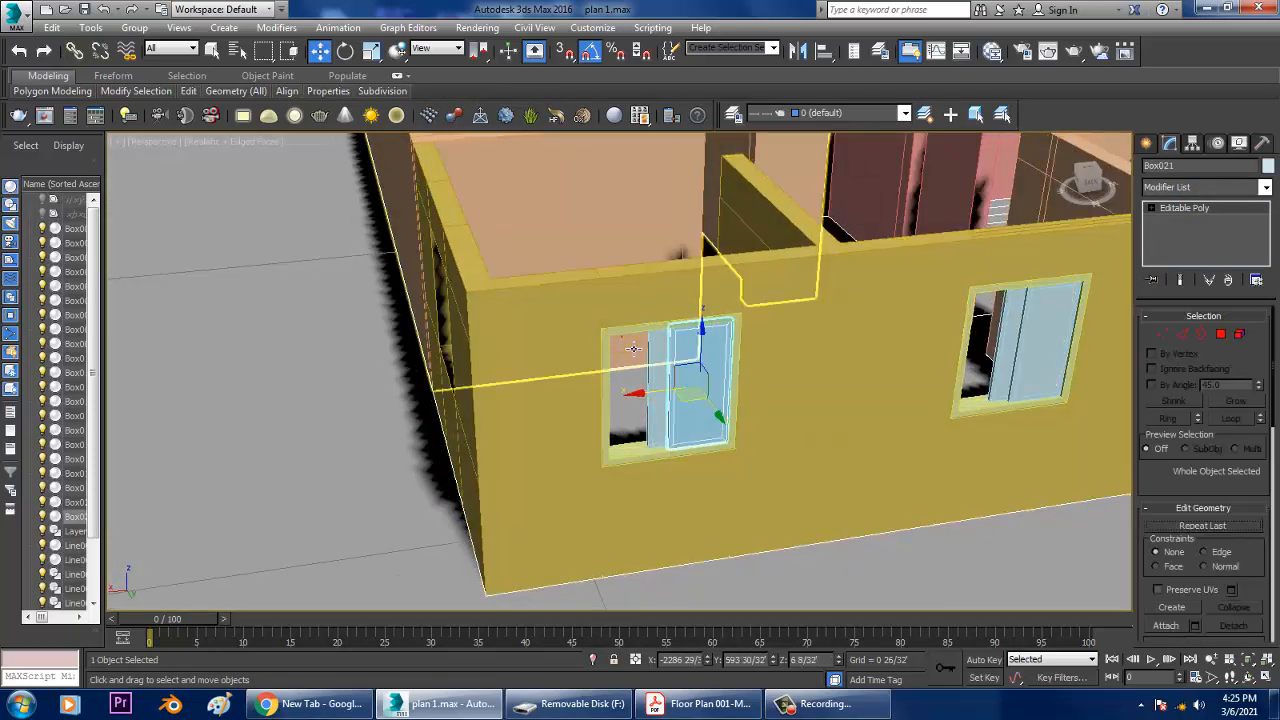
pyautogui.click(625, 332)
pyautogui.keyDown('ctrl'); pyautogui.click(657, 366); pyautogui.keyUp('ctrl')
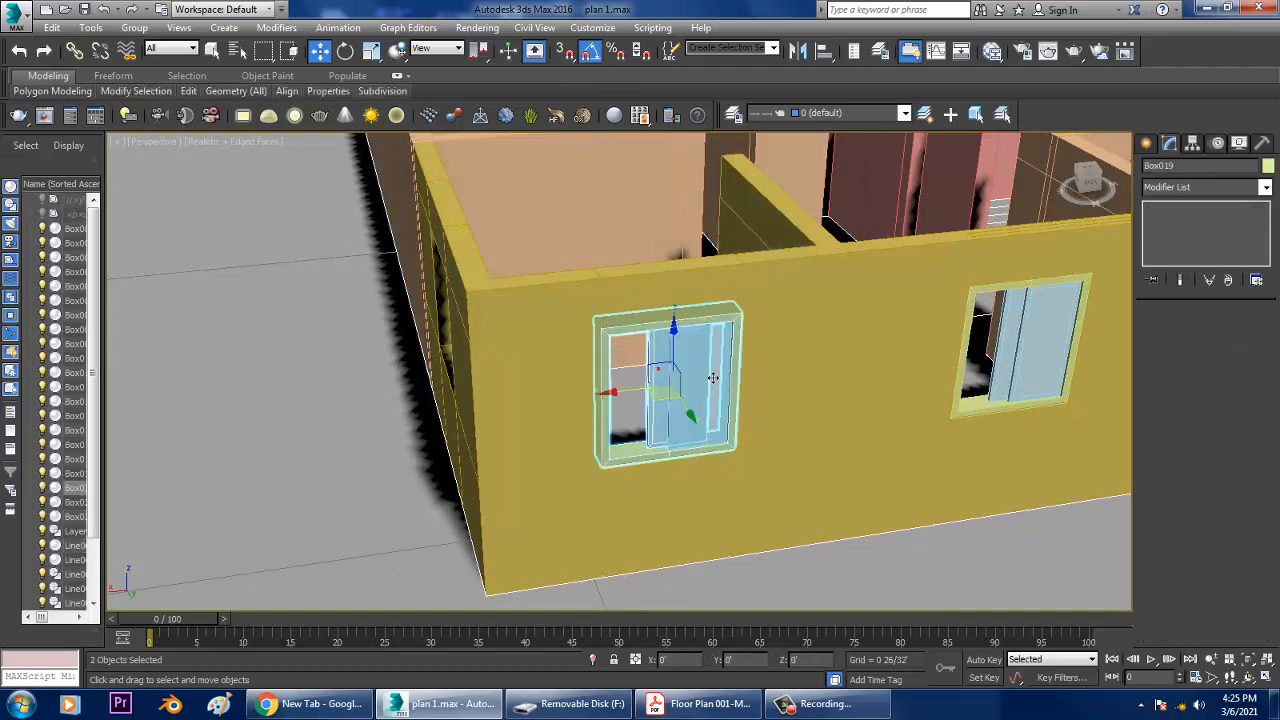
pyautogui.keyDown('ctrl'); pyautogui.click(710, 359); pyautogui.keyUp('ctrl')
pyautogui.keyDown('alt'); pyautogui.moveTo(722, 371); pyautogui.dragTo(757, 388, button='middle'); pyautogui.keyUp('alt')
pyautogui.keyDown('shift'); pyautogui.moveTo(652, 432); pyautogui.dragTo(525, 560); pyautogui.keyUp('shift')
pyautogui.click(636, 420)
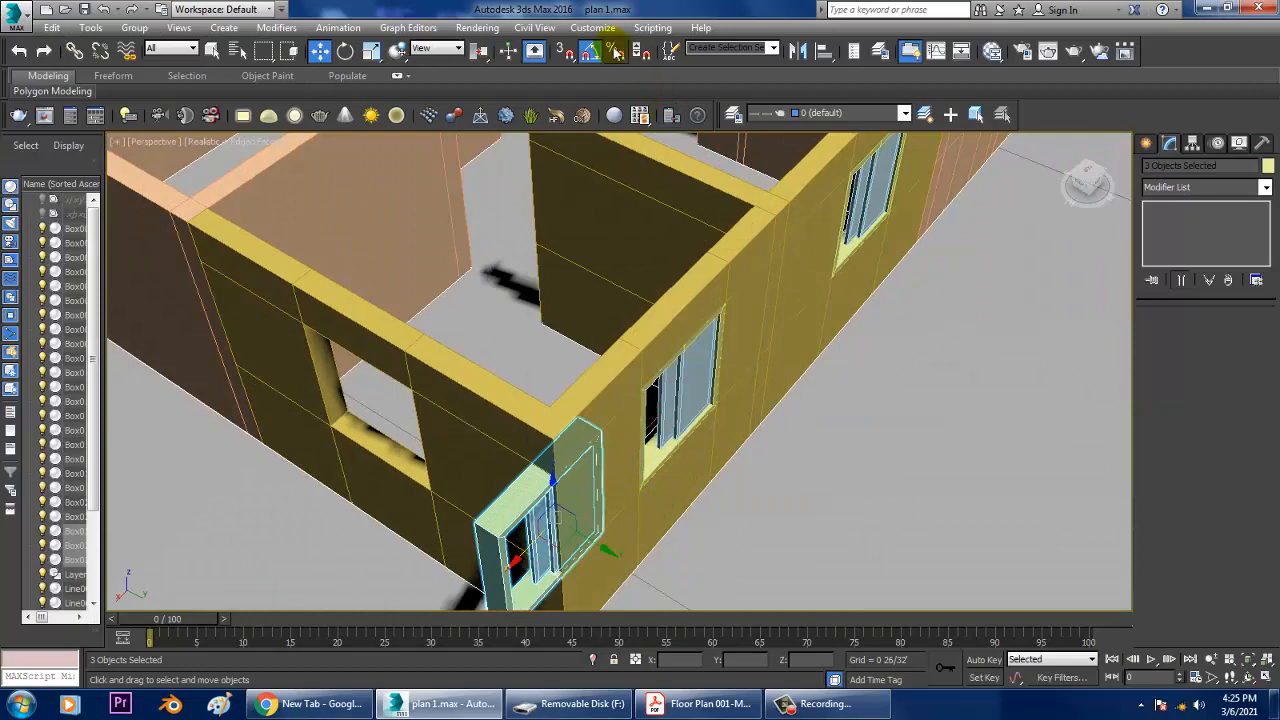
# - Set the angle snap to 90 degrees and rotate the window copy by 90 degrees to run parallel to the side wall
pyautogui.press('e')
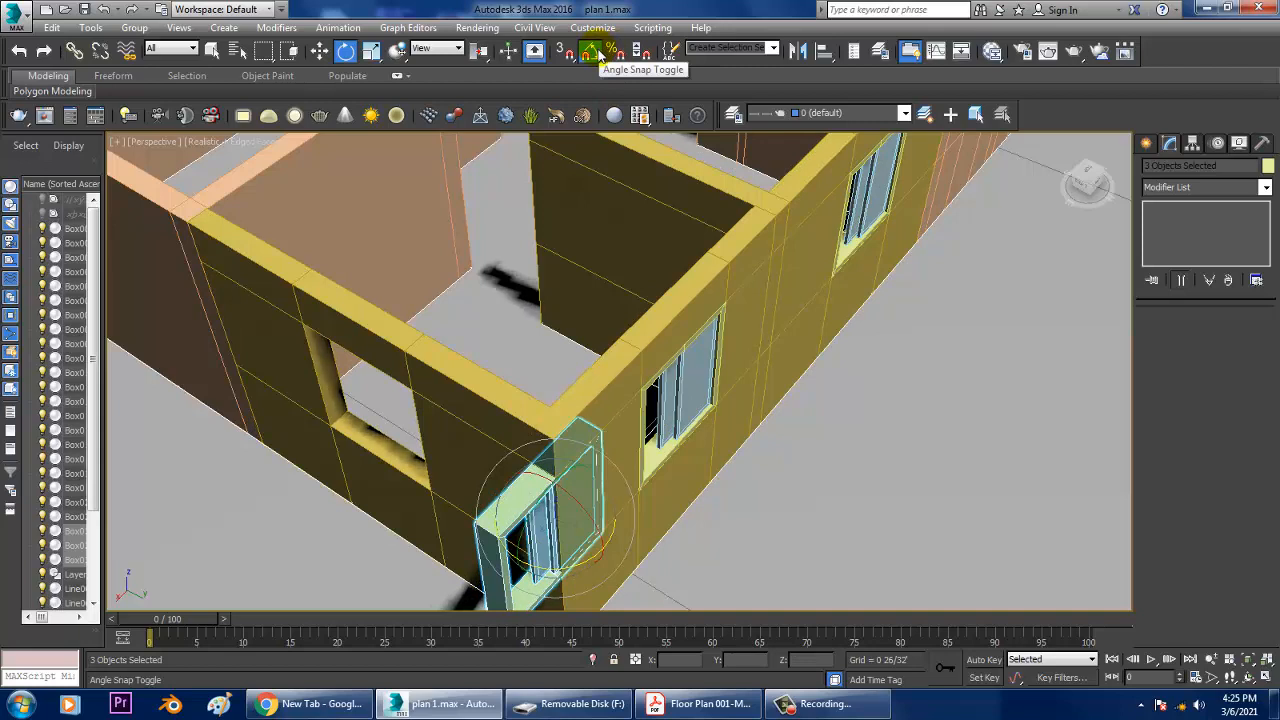
pyautogui.rightClick(592, 52)
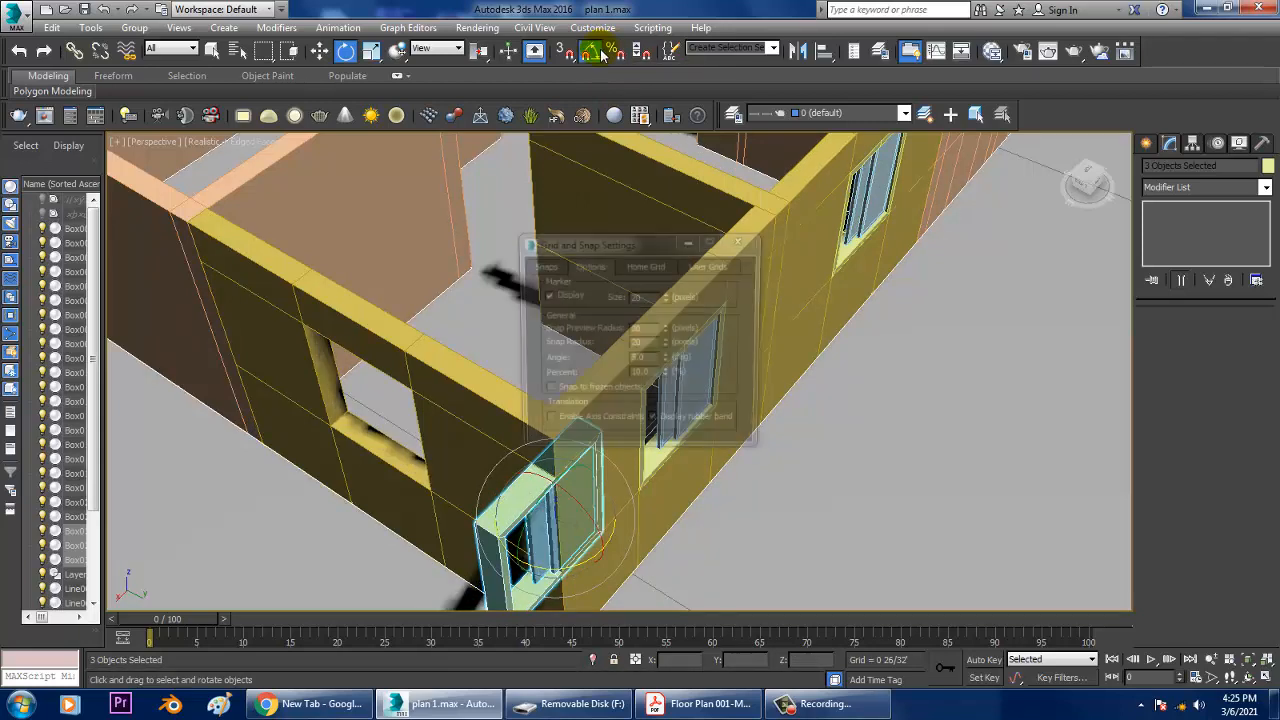
pyautogui.click(640, 359)
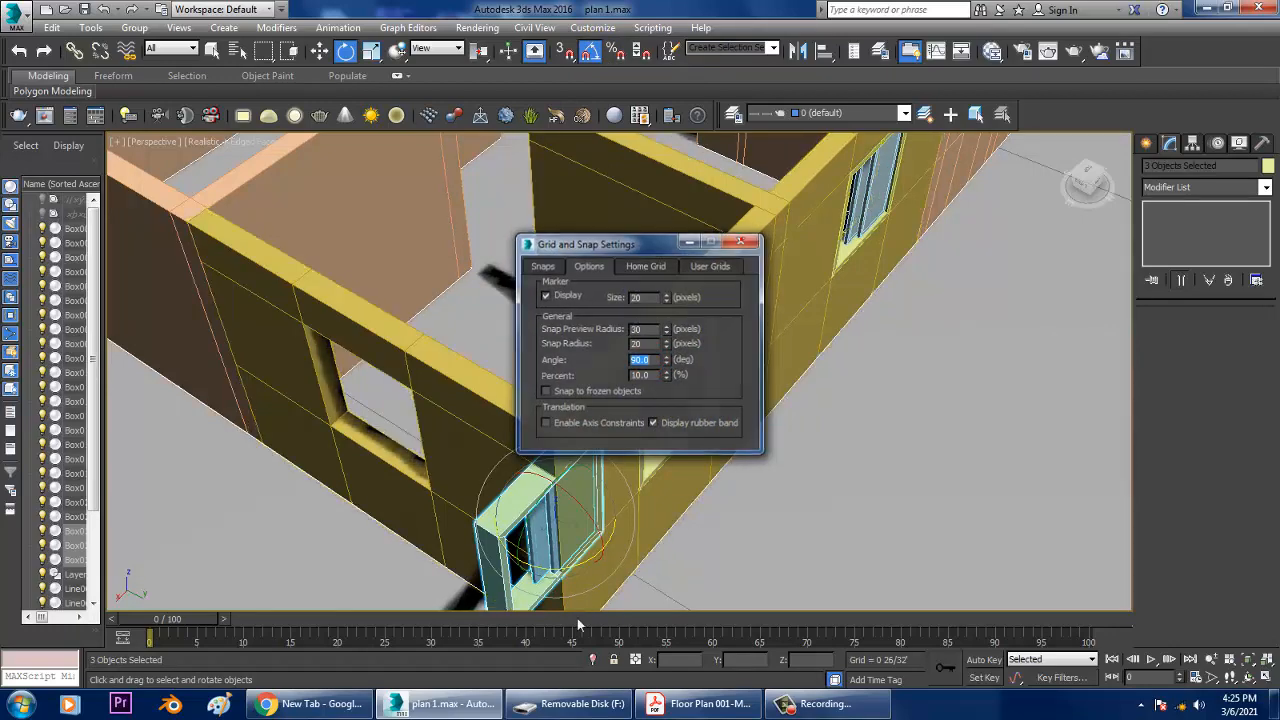
pyautogui.click(741, 240)
pyautogui.moveTo(571, 581); pyautogui.dragTo(564, 580)
pyautogui.press('w')
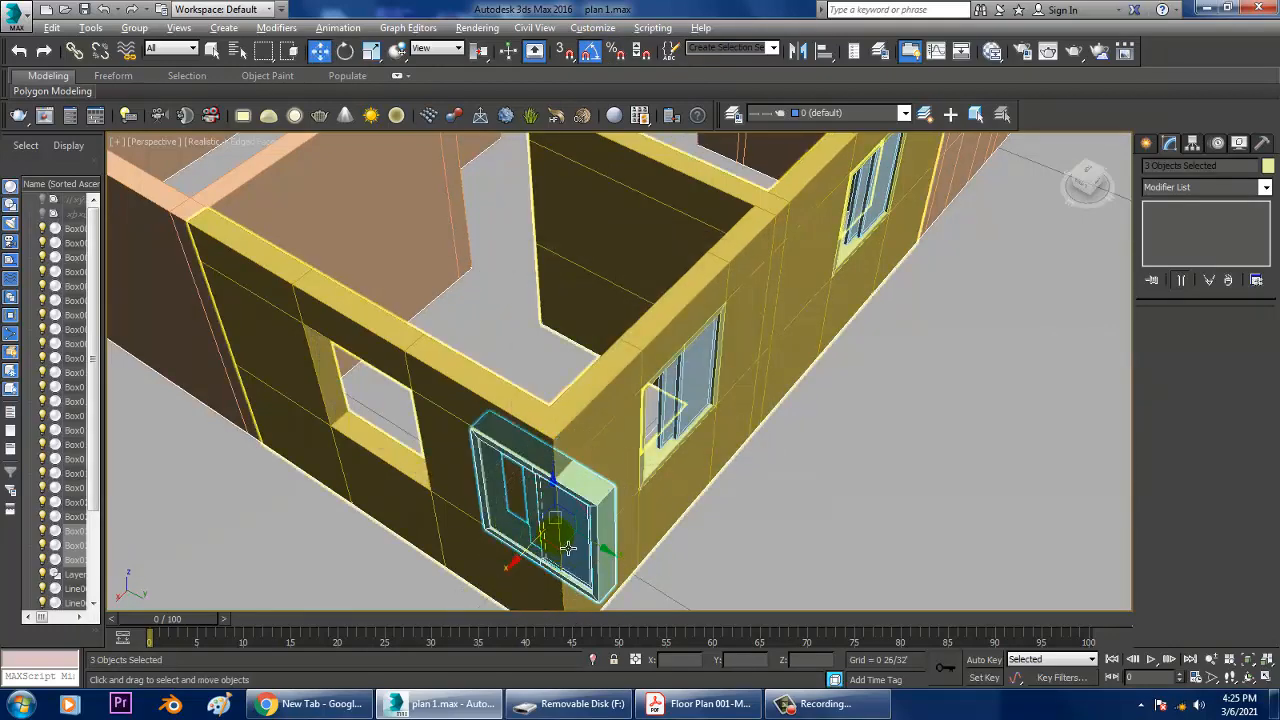
# - Move the window copy along Y into the side wall's new opening
pyautogui.keyDown('alt'); pyautogui.moveTo(563, 541); pyautogui.dragTo(656, 532, button='middle'); pyautogui.keyUp('alt')
pyautogui.moveTo(663, 523); pyautogui.dragTo(427, 521)
pyautogui.keyDown('alt'); pyautogui.moveTo(427, 521); pyautogui.dragTo(526, 436, button='middle'); pyautogui.keyUp('alt')
pyautogui.scroll(6, 491, 449)
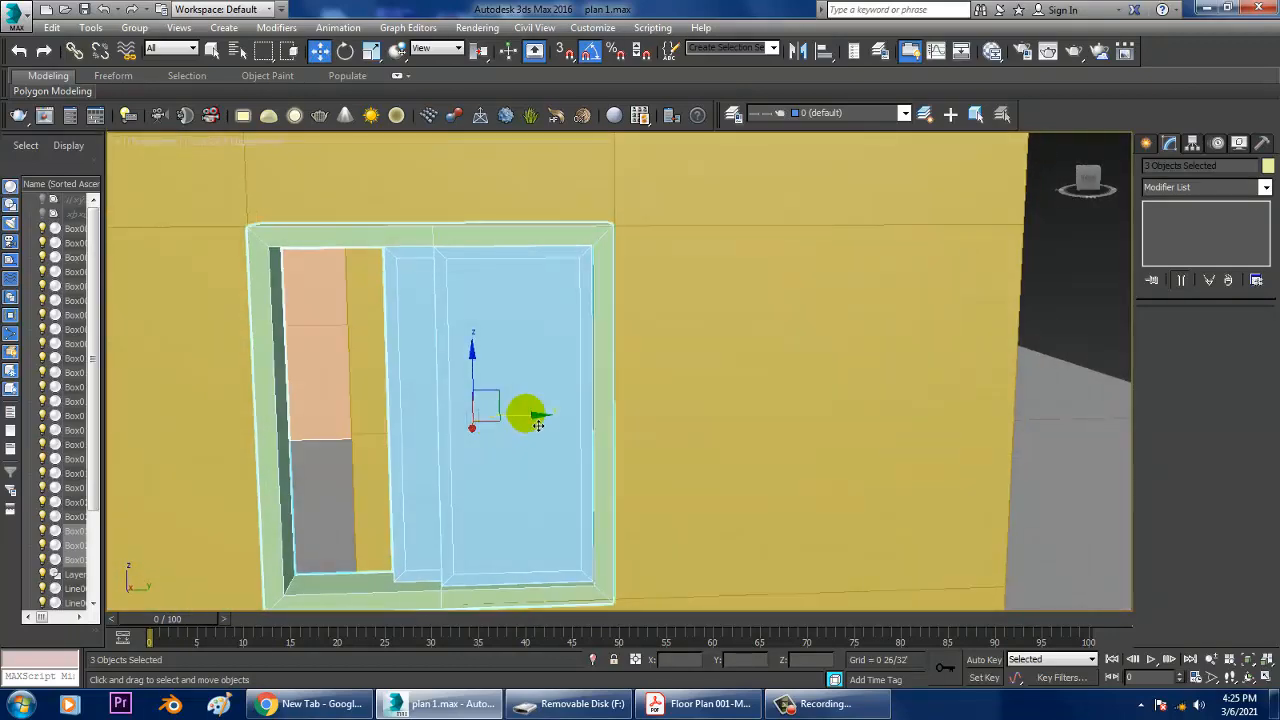
pyautogui.moveTo(540, 427); pyautogui.dragTo(542, 426)
# - In the Top view, nudge the window copy along X and Y until it sits flush within the side wall's thickness
pyautogui.scroll(-4, 542, 426)
pyautogui.keyDown('alt'); pyautogui.moveTo(542, 426); pyautogui.dragTo(340, 218, button='middle'); pyautogui.keyUp('alt')
pyautogui.press('t')
pyautogui.press('z')
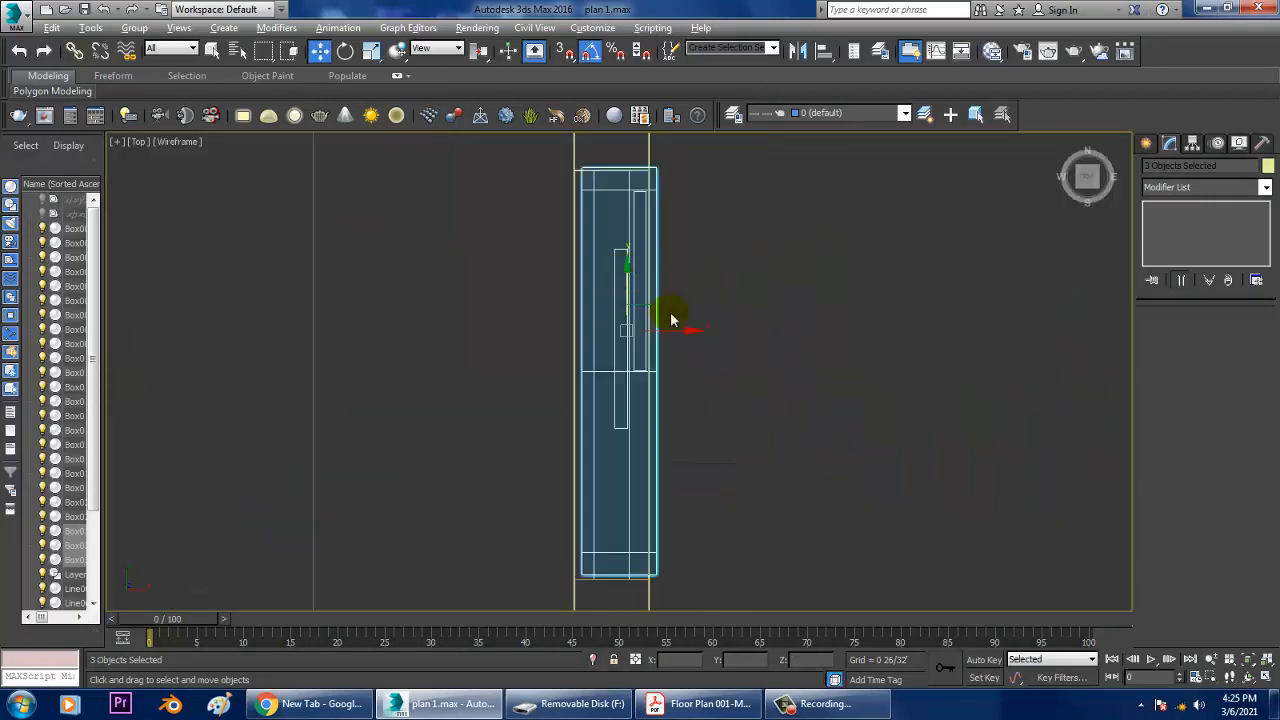
pyautogui.moveTo(683, 353); pyautogui.dragTo(688, 347)
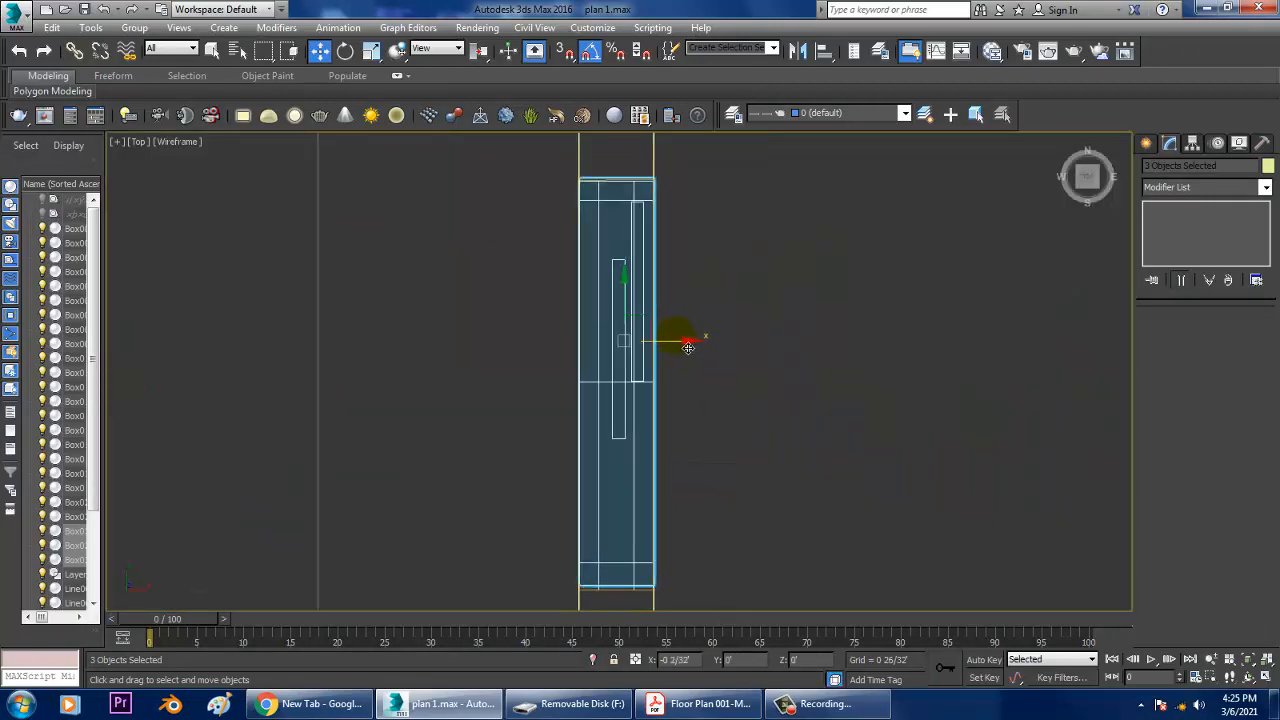
pyautogui.moveTo(637, 307); pyautogui.dragTo(639, 310)
pyautogui.moveTo(680, 348); pyautogui.dragTo(679, 346)
pyautogui.hotkey('alt', 'w')
pyautogui.rightClick(885, 442)
pyautogui.hotkey('alt', 'w')
# - Select the hall's outer wall and, in the Top view, select its four long side edges in Edge mode
pyautogui.keyDown('alt'); pyautogui.moveTo(846, 441); pyautogui.dragTo(1010, 322, button='middle'); pyautogui.keyUp('alt')
pyautogui.scroll(-3, 654, 343)
pyautogui.scroll(-5, 784, 389)
pyautogui.keyDown('alt'); pyautogui.moveTo(784, 389); pyautogui.dragTo(760, 432, button='middle'); pyautogui.keyUp('alt')
pyautogui.click(700, 436)
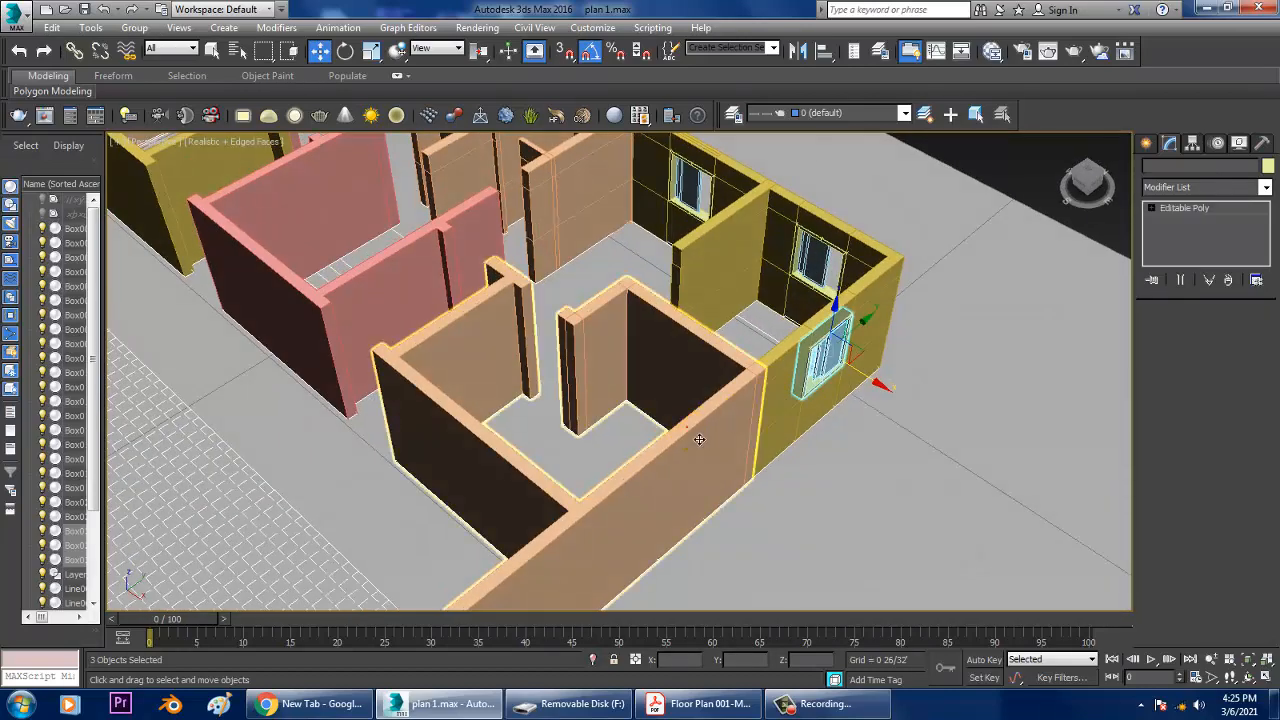
pyautogui.hotkey('alt', 'w')
pyautogui.rightClick(517, 334)
pyautogui.hotkey('alt', 'w')
pyautogui.moveTo(572, 392); pyautogui.dragTo(707, 200, button='middle')
pyautogui.scroll(-3, 640, 330)
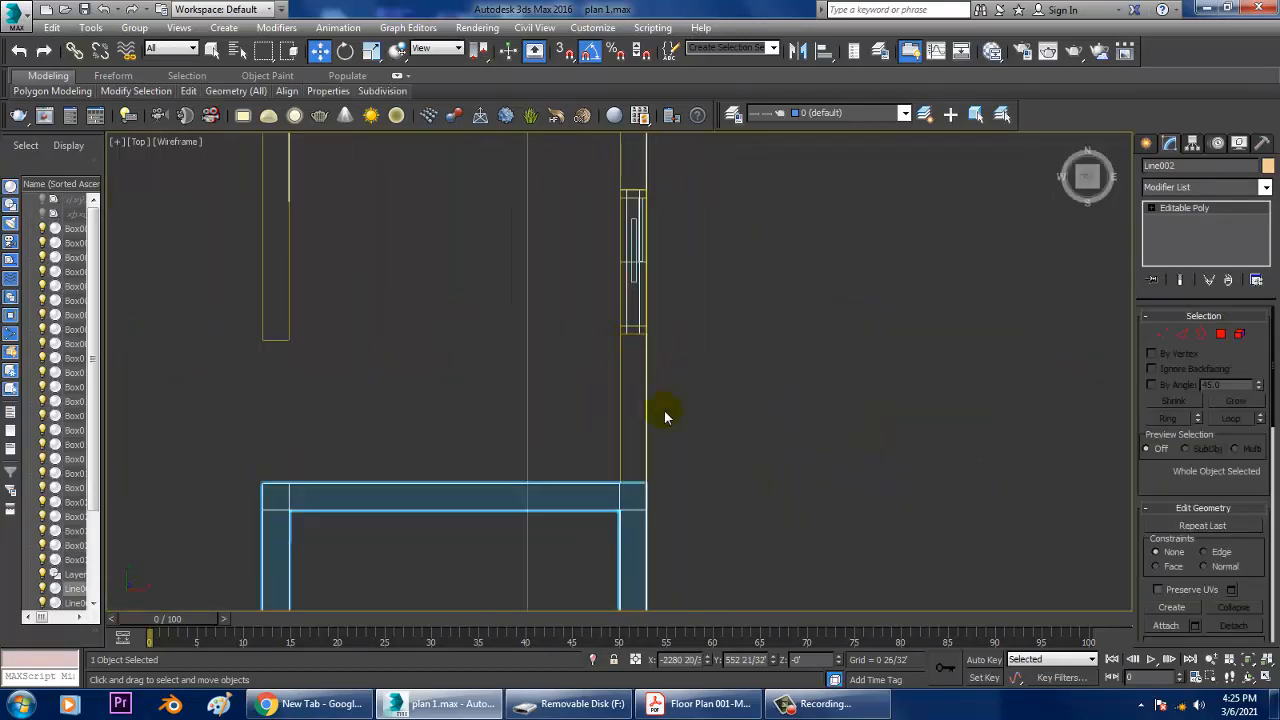
pyautogui.scroll(-2, 666, 417)
pyautogui.moveTo(662, 531); pyautogui.dragTo(640, 349, button='middle')
pyautogui.scroll(-1, 675, 350)
pyautogui.scroll(2, 681, 365)
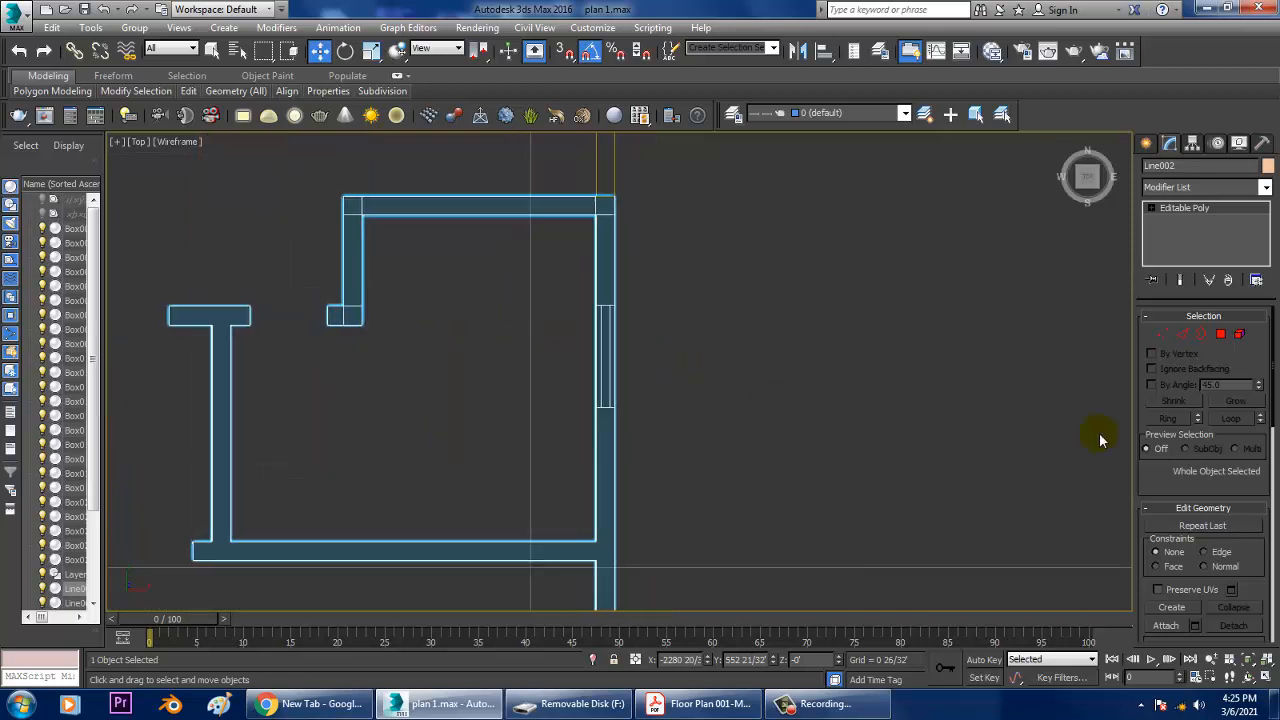
pyautogui.click(1183, 332)
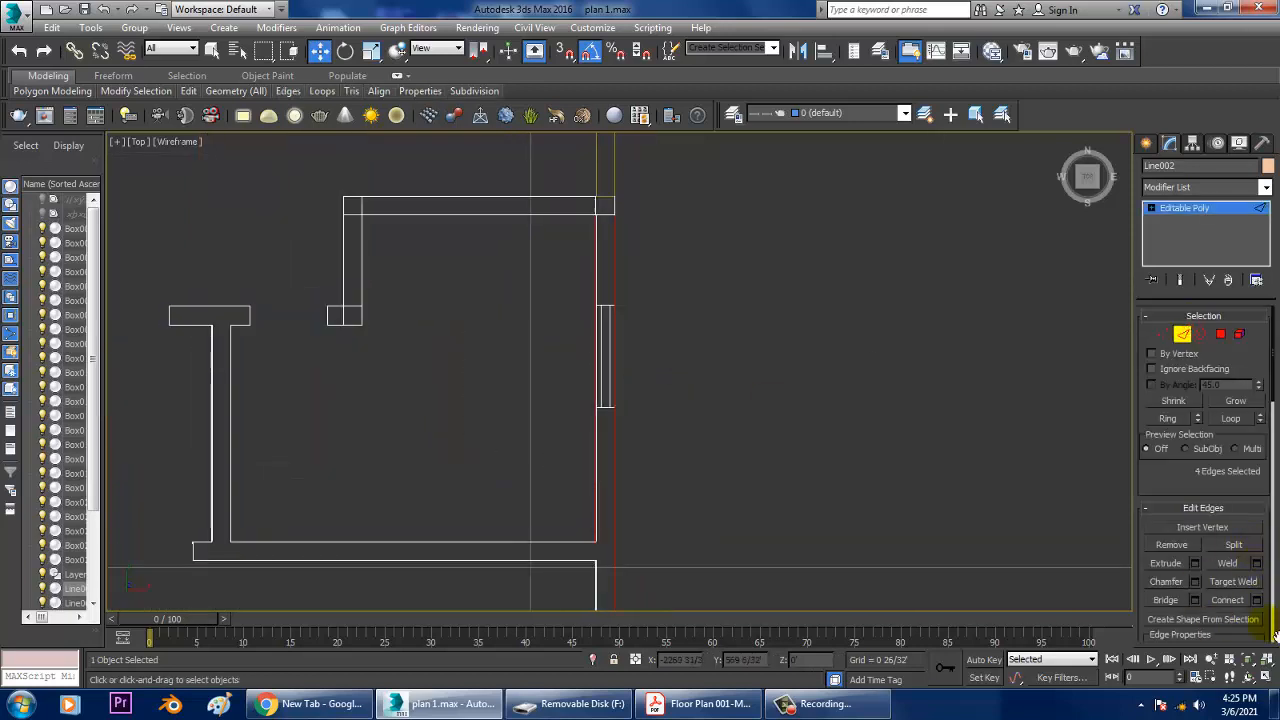
pyautogui.click(1256, 600)
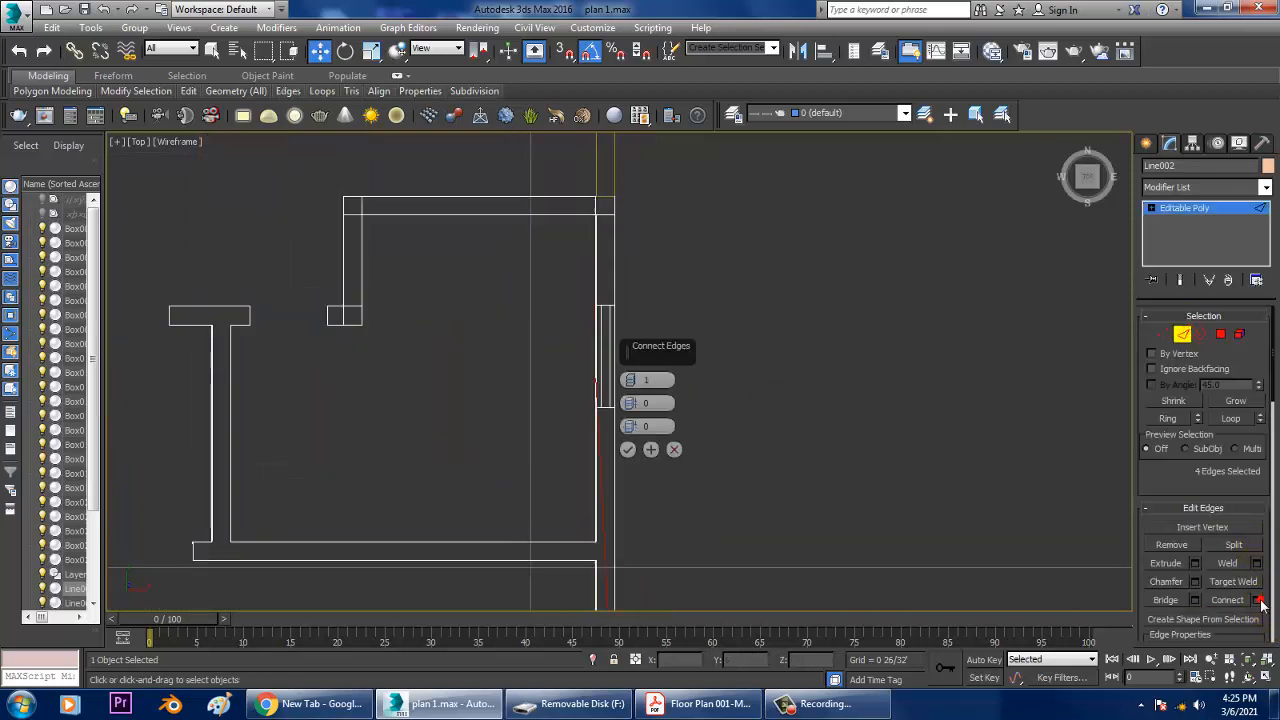
pyautogui.click(673, 449)
pyautogui.scroll(4, 668, 448)
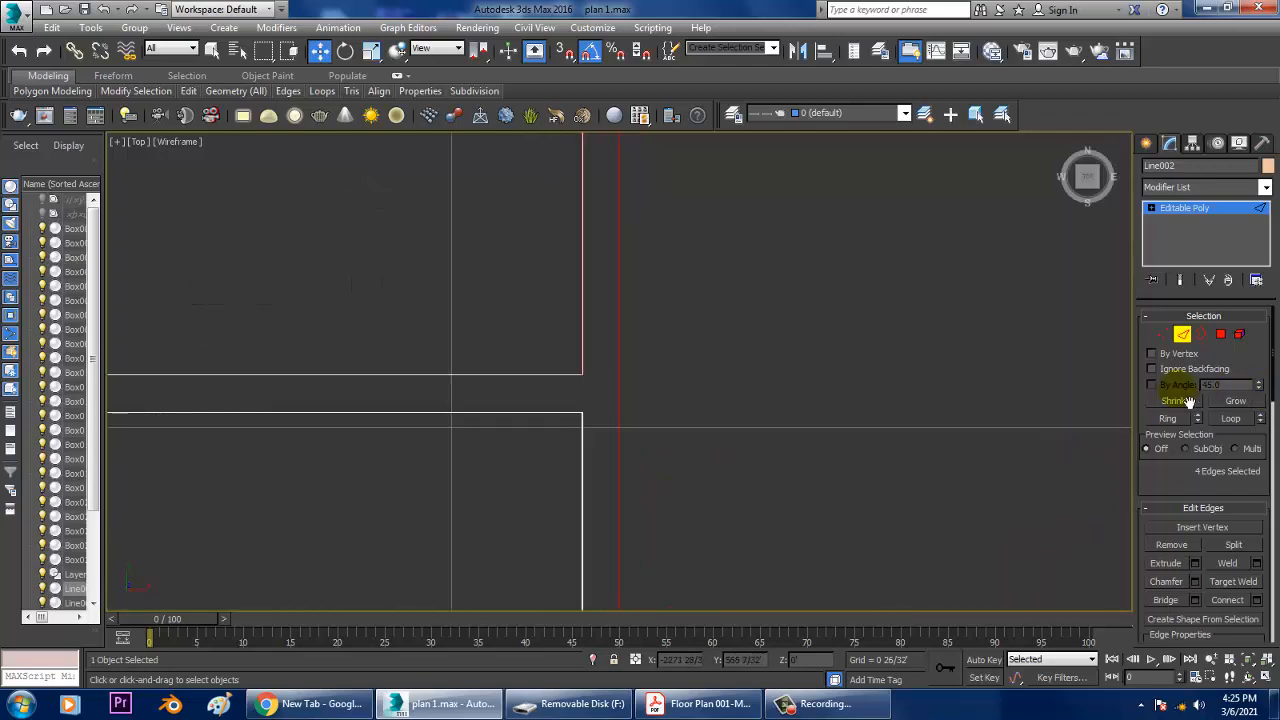
# - In the Perspective view, cut the hall's outer wall across its top and down its outer face at the partition's hall-side corner
pyautogui.hotkey('alt', 'w')
pyautogui.middleClick(737, 449)
pyautogui.hotkey('alt', 'w')
pyautogui.keyDown('alt'); pyautogui.moveTo(891, 486); pyautogui.dragTo(749, 371, button='middle'); pyautogui.keyUp('alt')
pyautogui.moveTo(680, 510); pyautogui.dragTo(775, 432, button='middle')
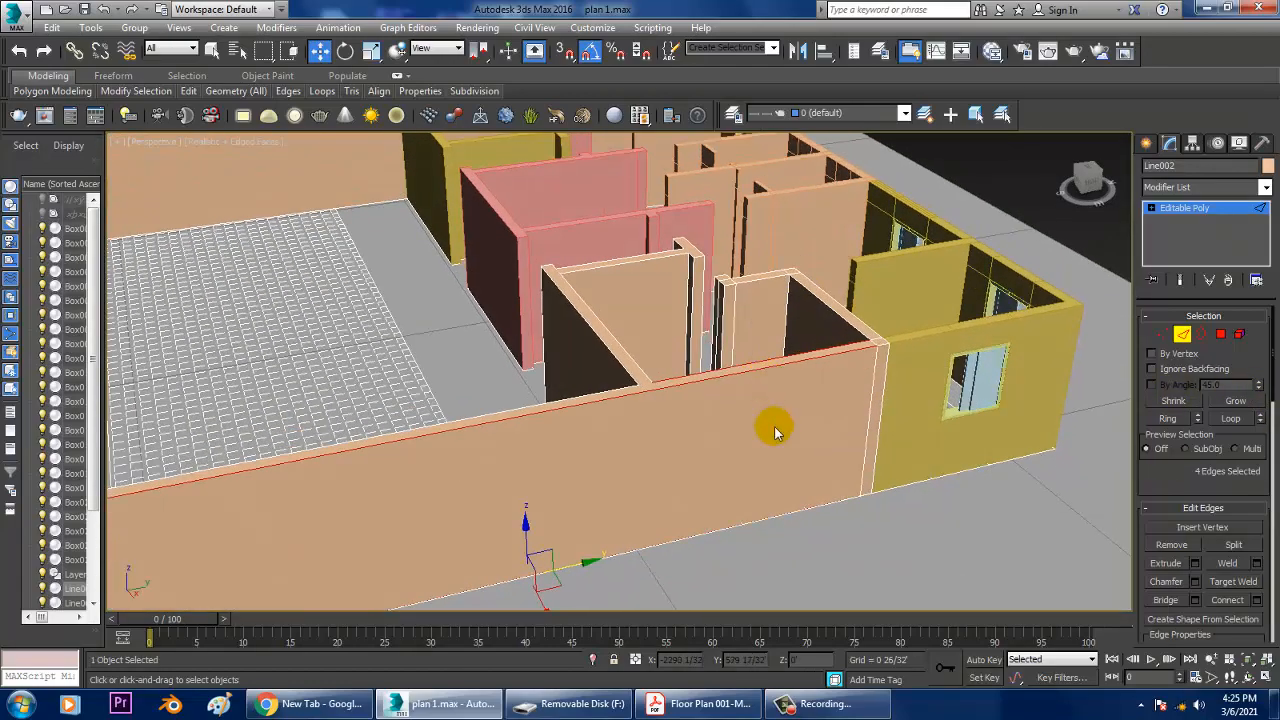
pyautogui.scroll(6, 776, 432)
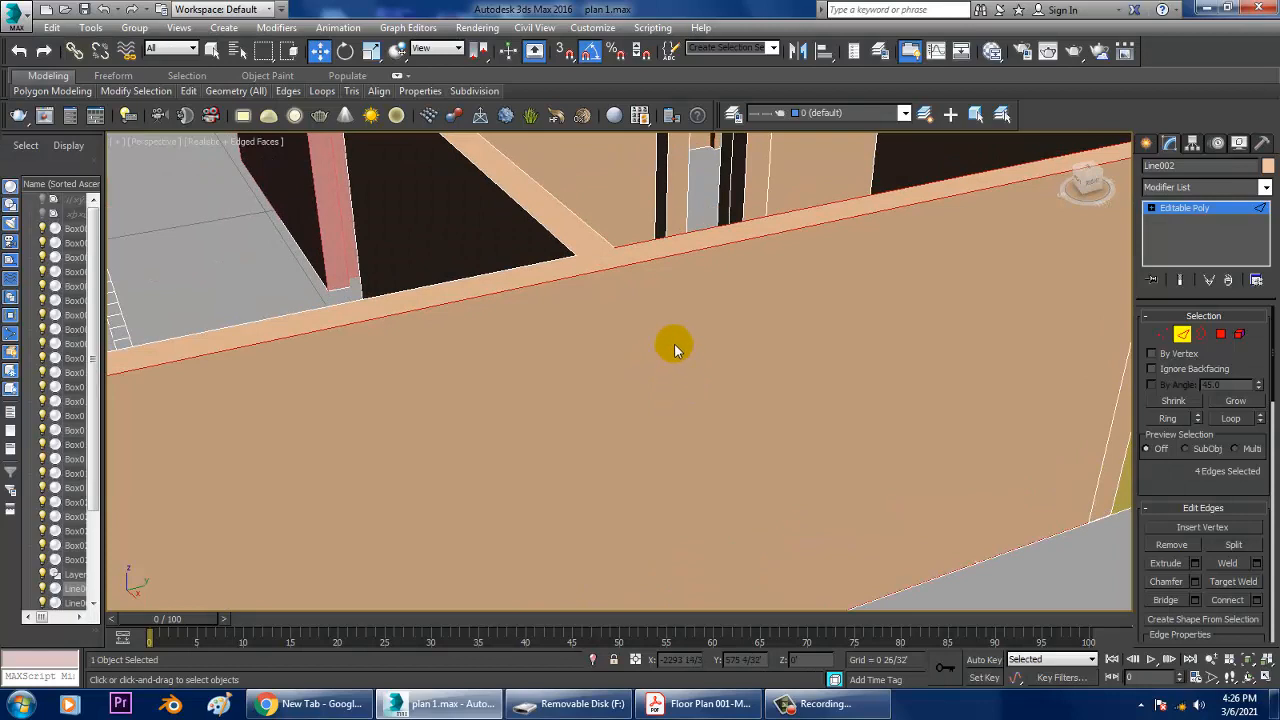
pyautogui.rightClick(668, 246)
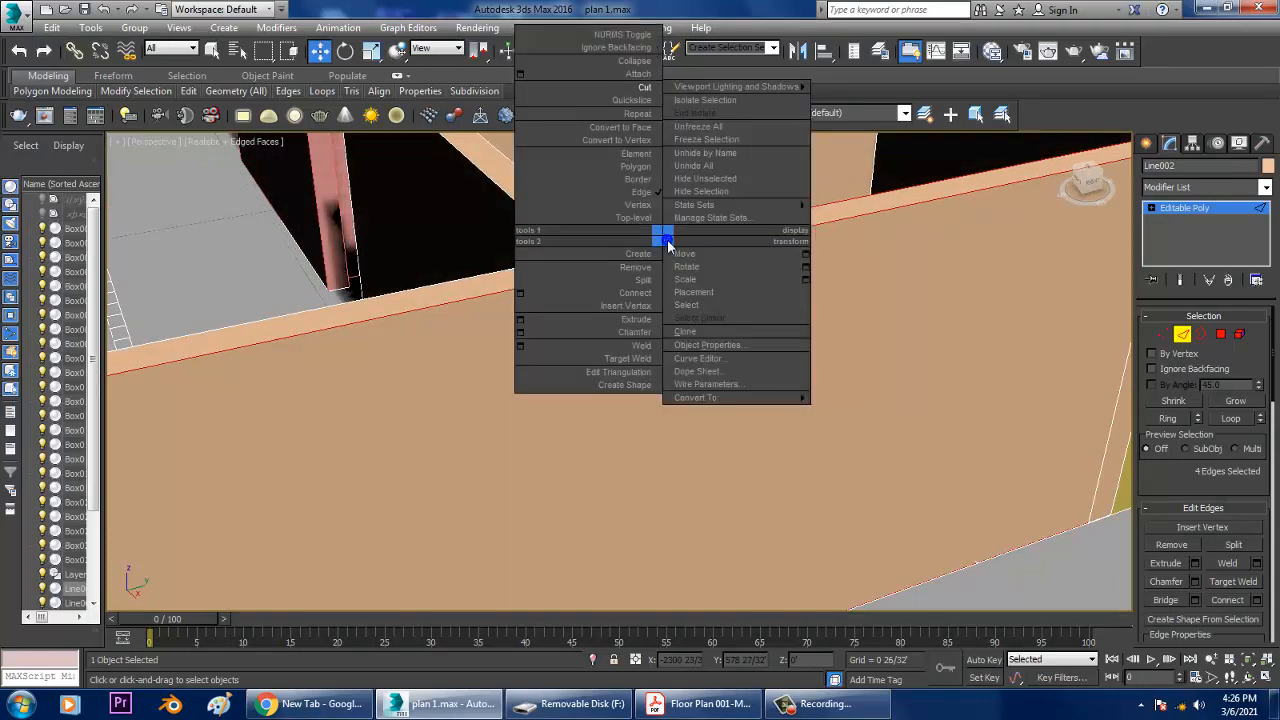
pyautogui.click(638, 88)
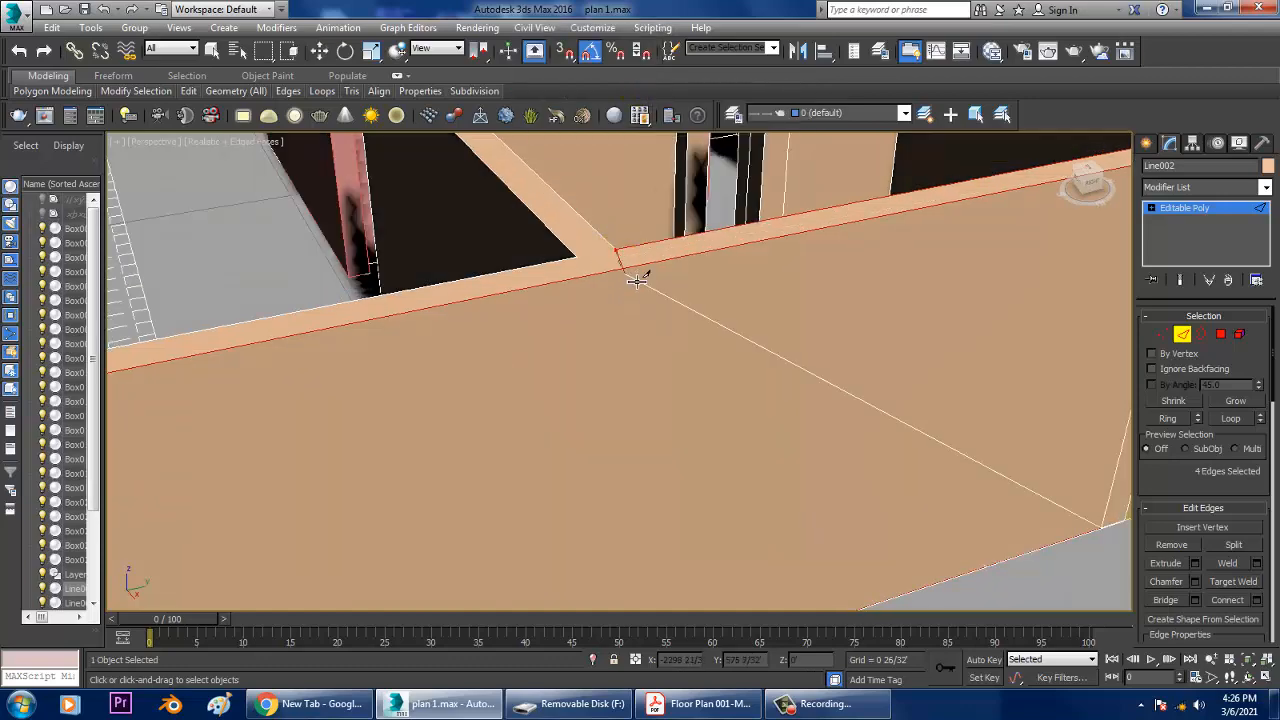
pyautogui.click(689, 443)
pyautogui.press('F3')
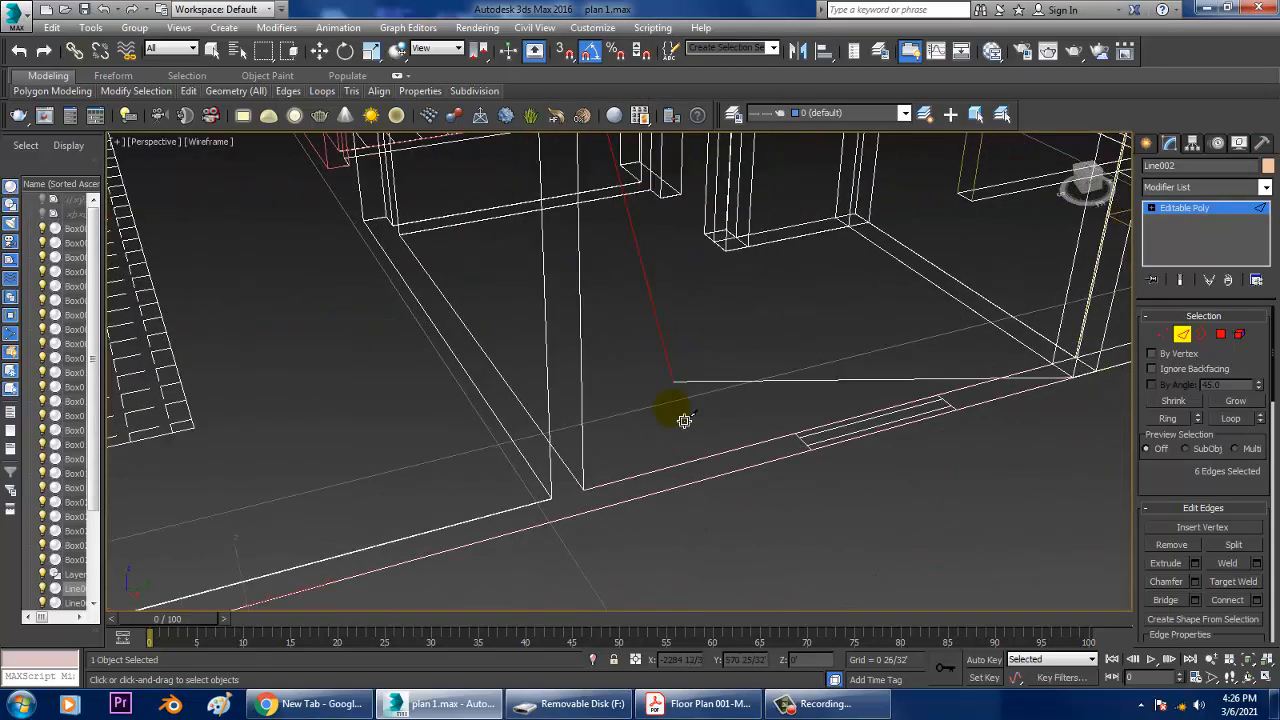
pyautogui.click(590, 511)
pyautogui.rightClick(590, 511)
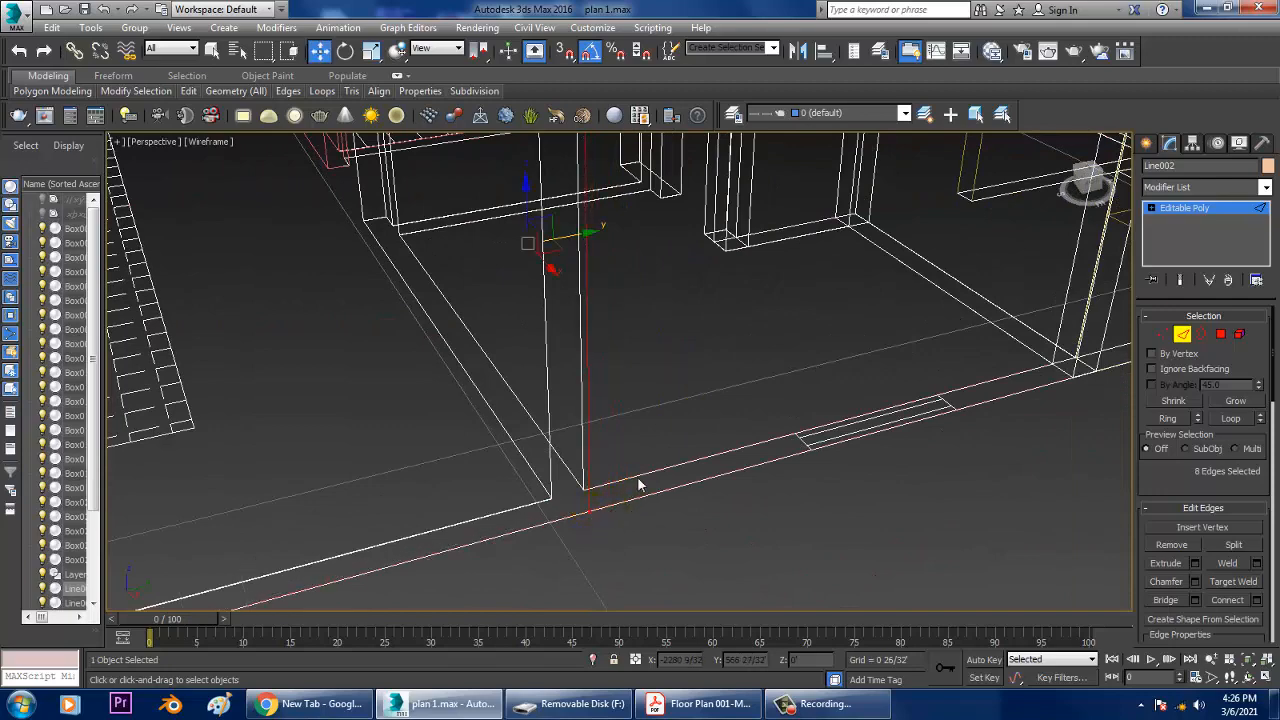
# - Cut the outer wall across its top and down its outer face at the partition's passage-side corner
pyautogui.keyDown('alt'); pyautogui.moveTo(640, 486); pyautogui.dragTo(743, 421, button='middle'); pyautogui.keyUp('alt')
pyautogui.keyDown('alt'); pyautogui.moveTo(597, 206); pyautogui.dragTo(667, 264, button='middle'); pyautogui.keyUp('alt')
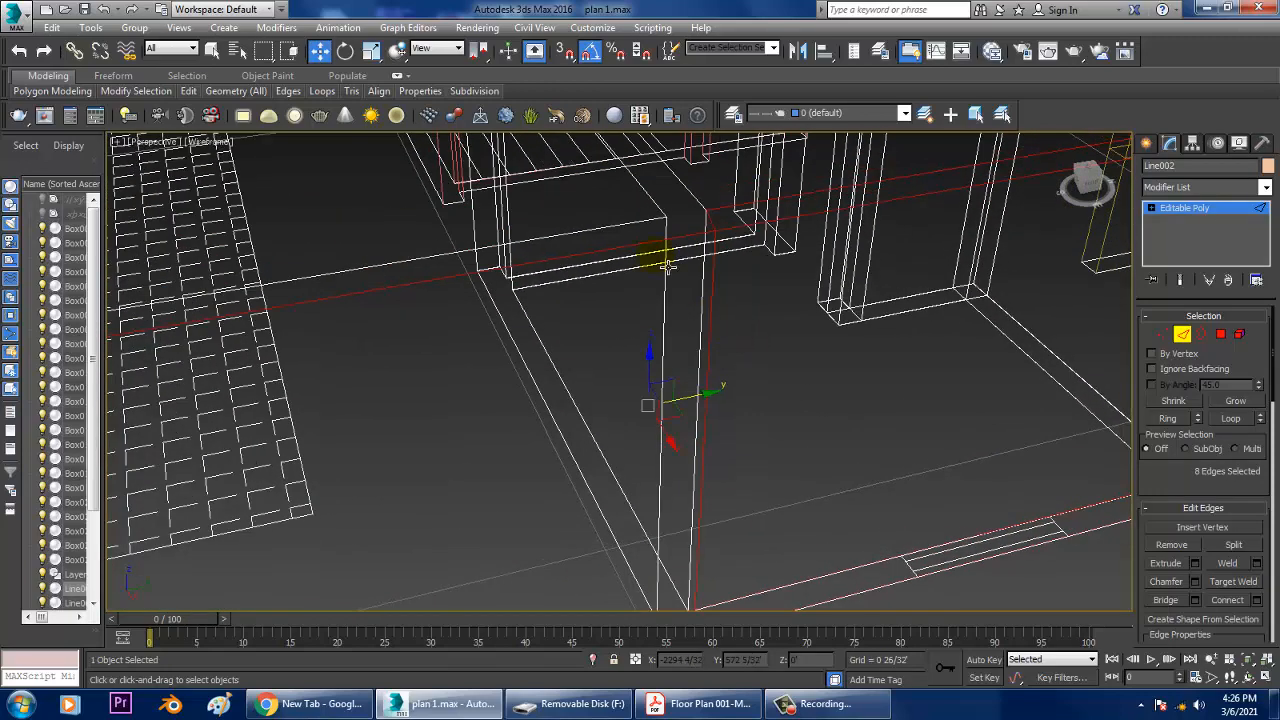
pyautogui.rightClick(648, 218)
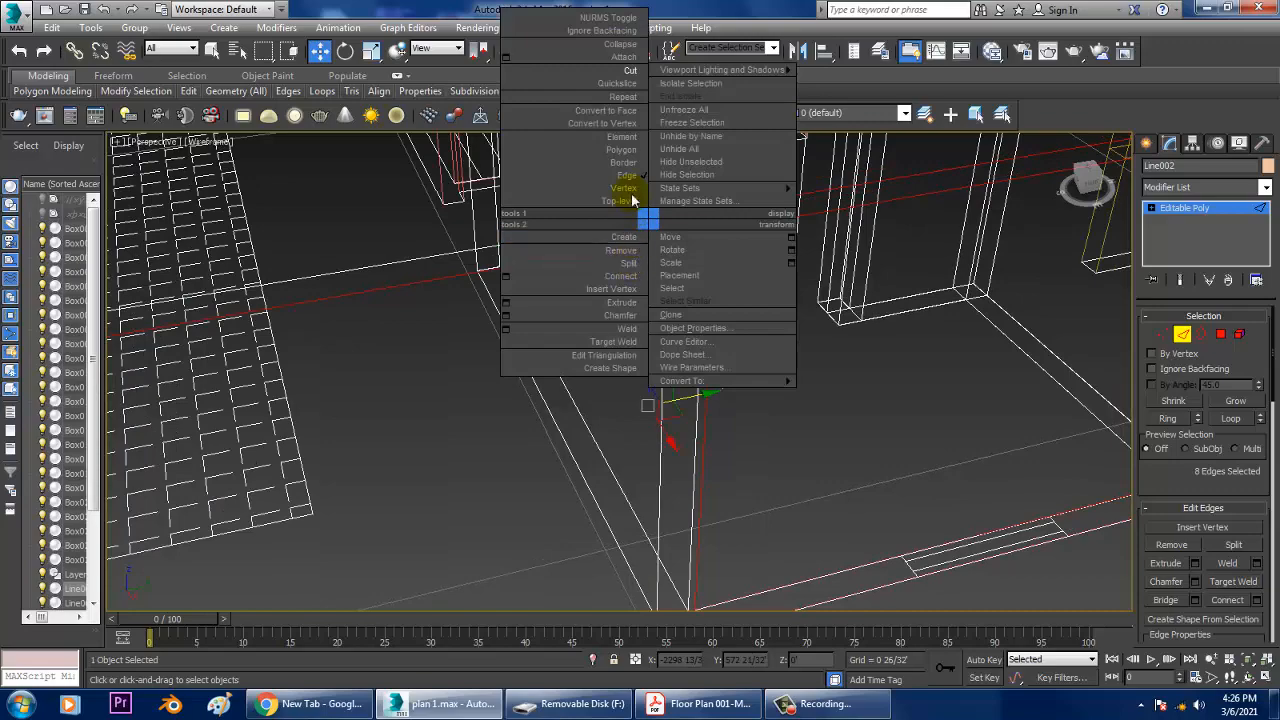
pyautogui.click(630, 71)
pyautogui.scroll(4, 786, 374)
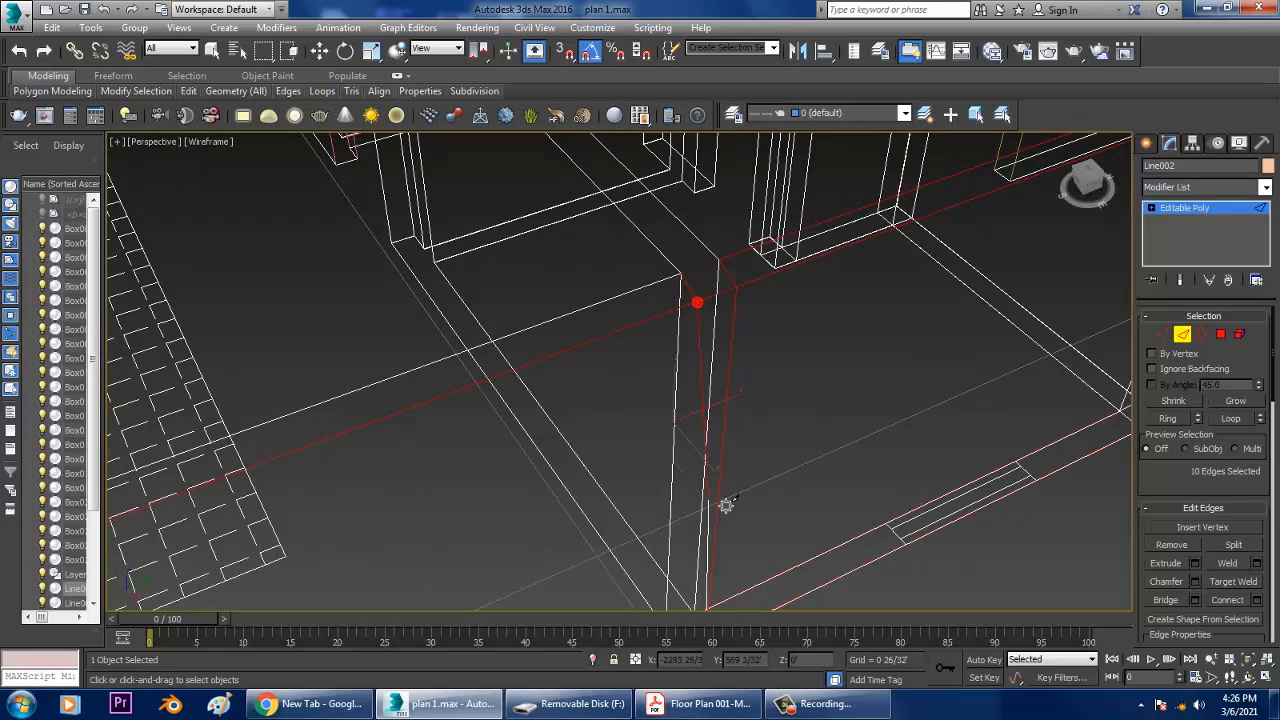
pyautogui.keyDown('alt'); pyautogui.moveTo(726, 505); pyautogui.dragTo(690, 538, button='middle'); pyautogui.keyUp('alt')
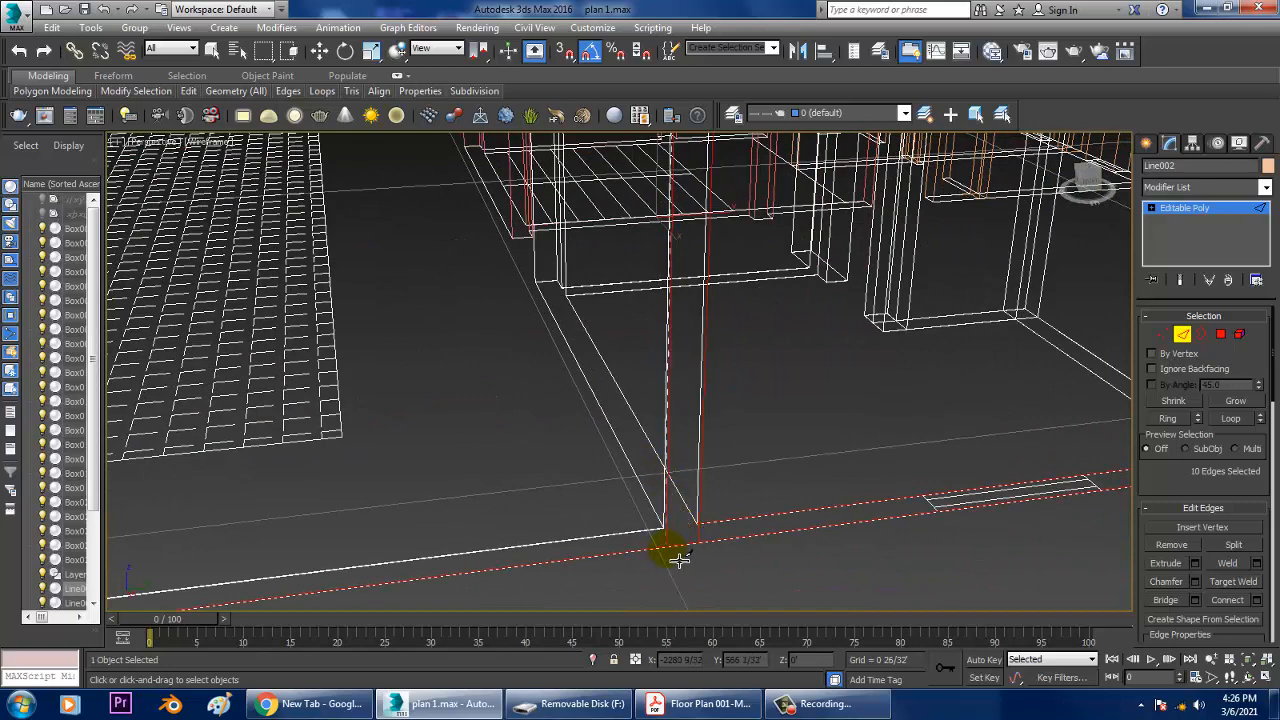
pyautogui.rightClick(679, 560)
# - In the Top view, flatten the slanted upper cut's four vertices along Y and move them onto the partition's upper face line
pyautogui.keyDown('alt'); pyautogui.moveTo(770, 400); pyautogui.dragTo(796, 458, button='middle'); pyautogui.keyUp('alt')
pyautogui.hotkey('alt', 'w')
pyautogui.middleClick(426, 289)
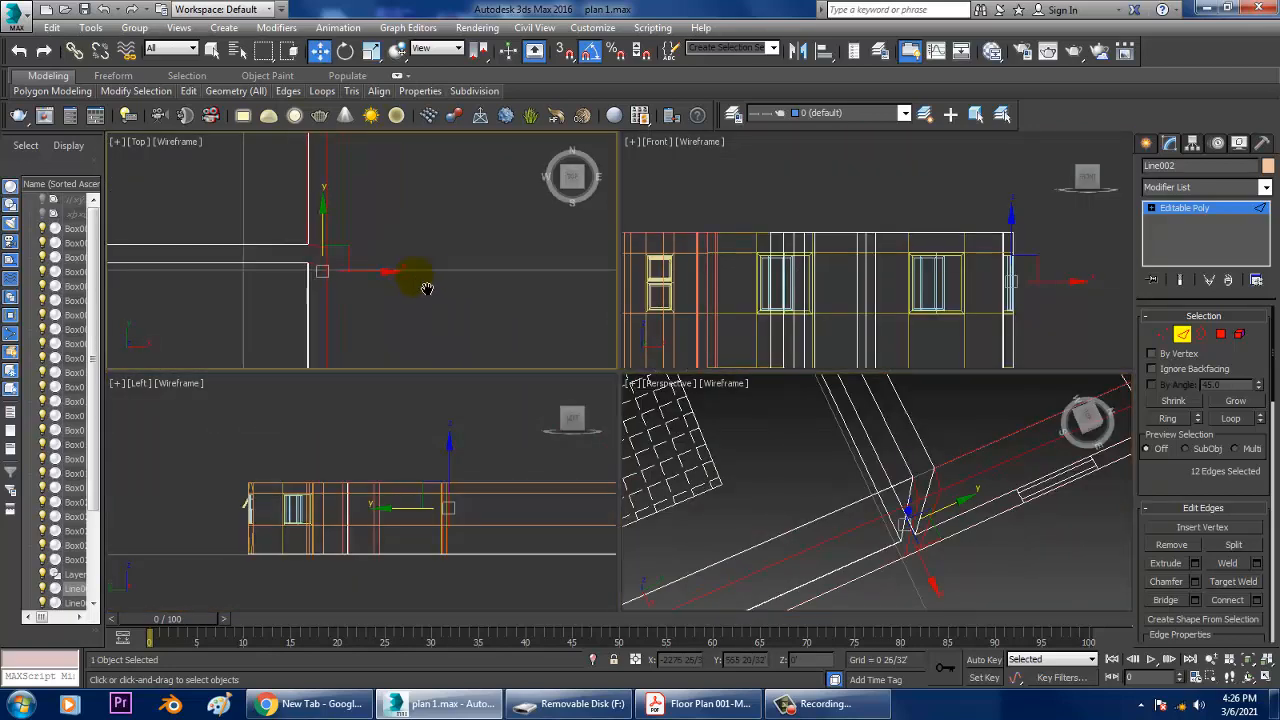
pyautogui.hotkey('alt', 'w')
pyautogui.moveTo(497, 338); pyautogui.dragTo(527, 308, button='middle')
pyautogui.press('1')
pyautogui.moveTo(629, 363); pyautogui.dragTo(628, 360)
pyautogui.press('r')
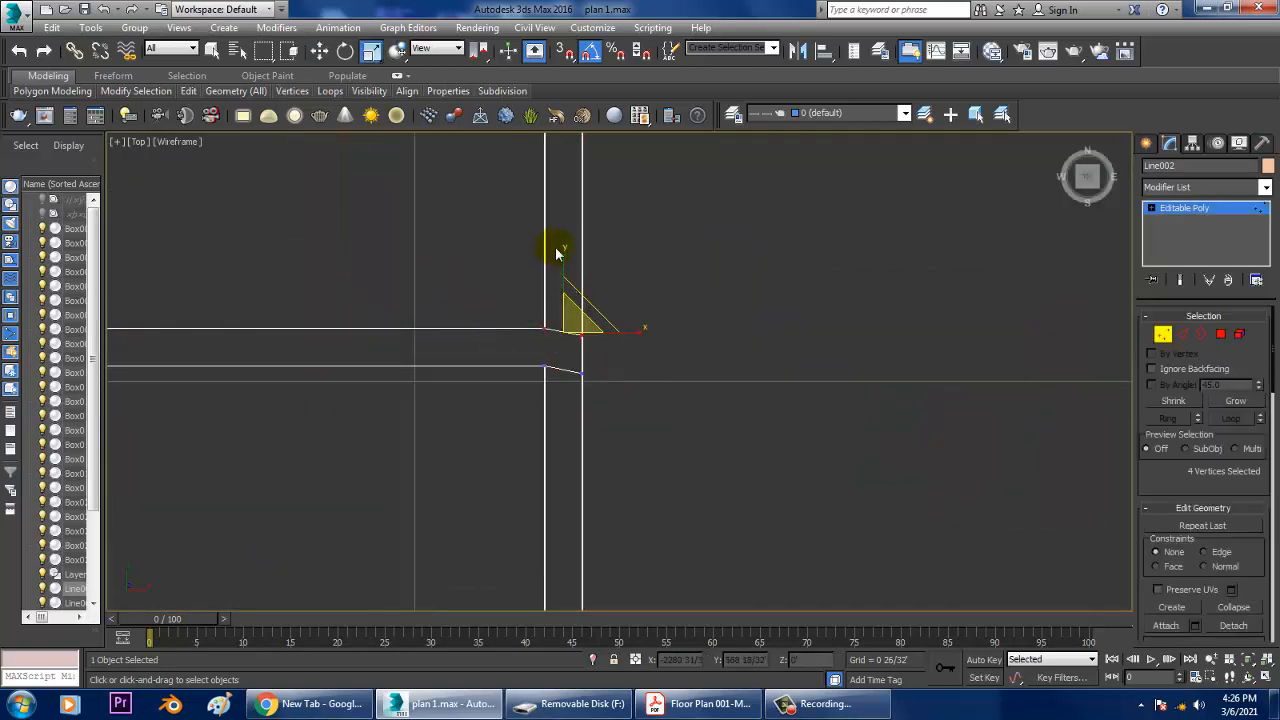
pyautogui.moveTo(580, 280); pyautogui.dragTo(708, 460)
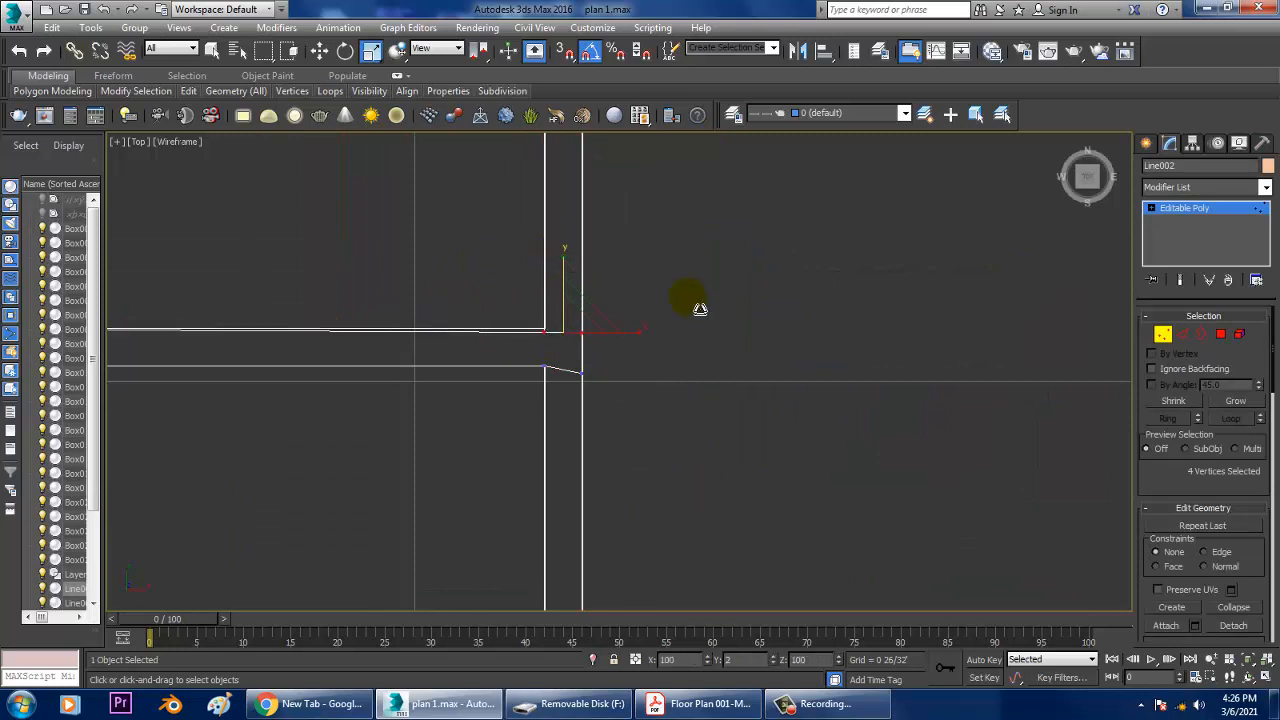
pyautogui.scroll(5, 590, 330)
pyautogui.press('w')
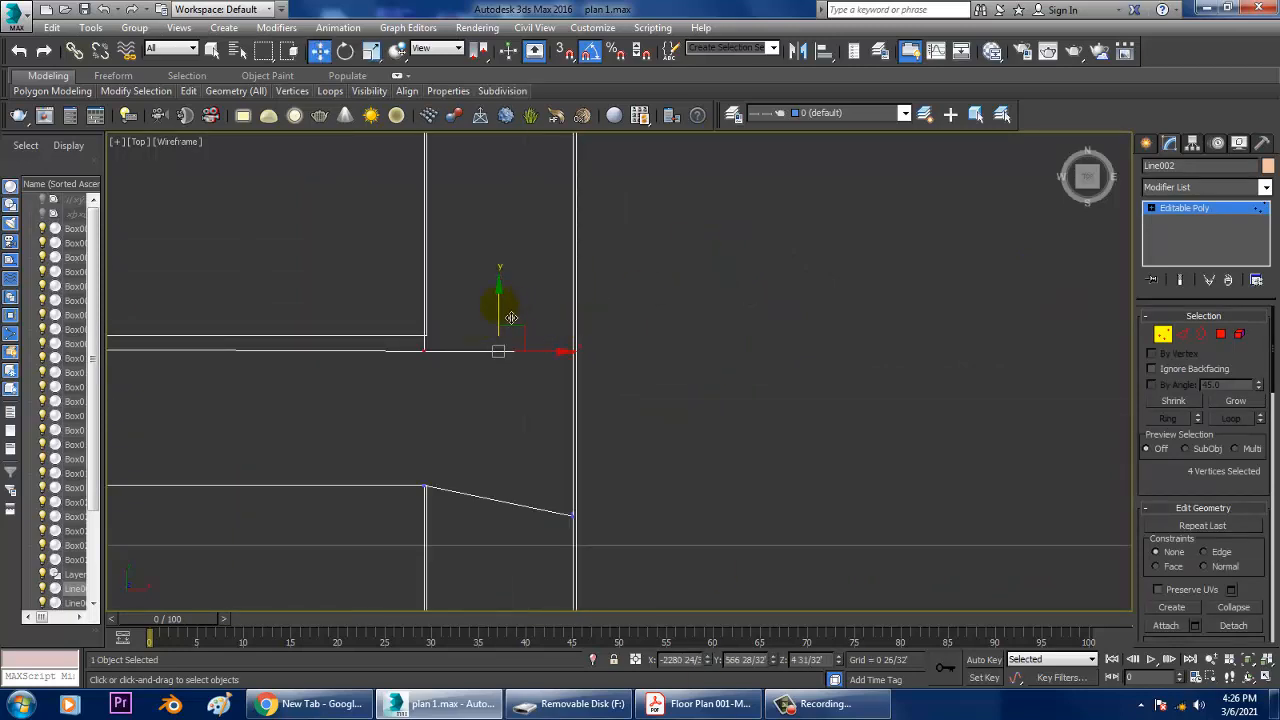
pyautogui.moveTo(511, 318); pyautogui.dragTo(516, 304)
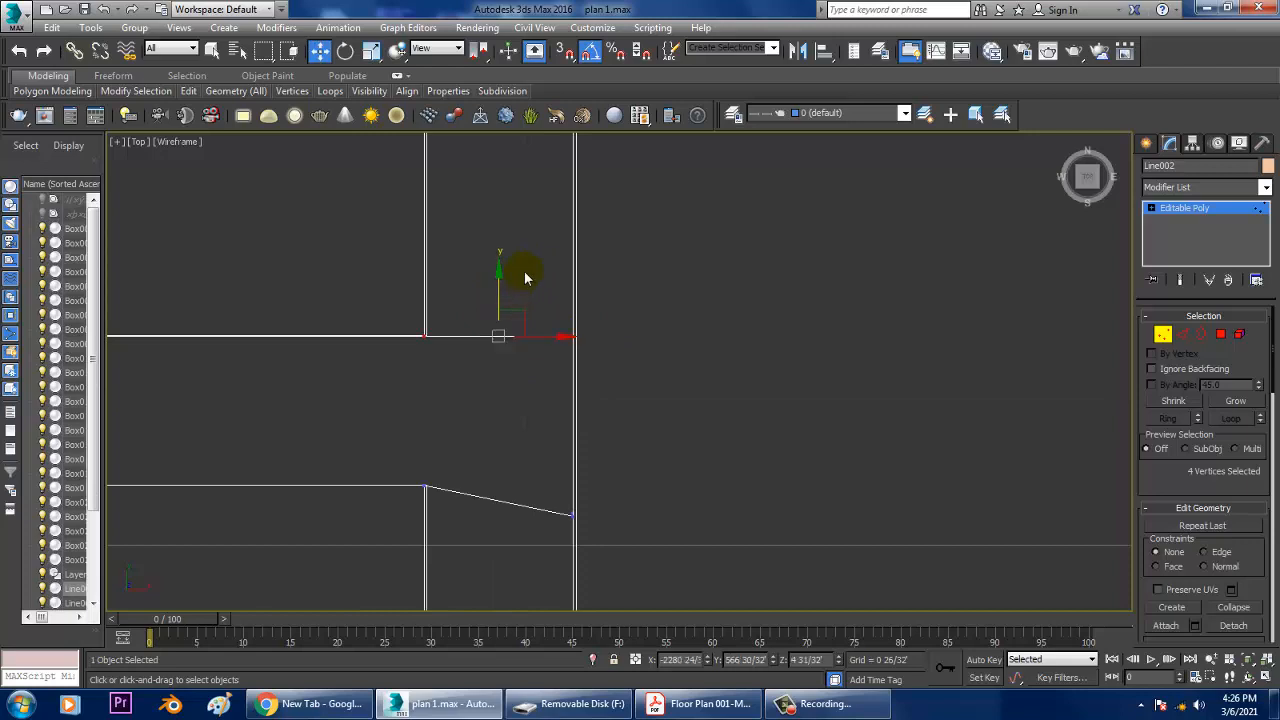
# - Flatten the lower slanted cut's four vertices along Y and move them up onto the partition's lower face line
pyautogui.scroll(-3, 490, 295)
pyautogui.moveTo(690, 365); pyautogui.dragTo(690, 365)
pyautogui.press('r')
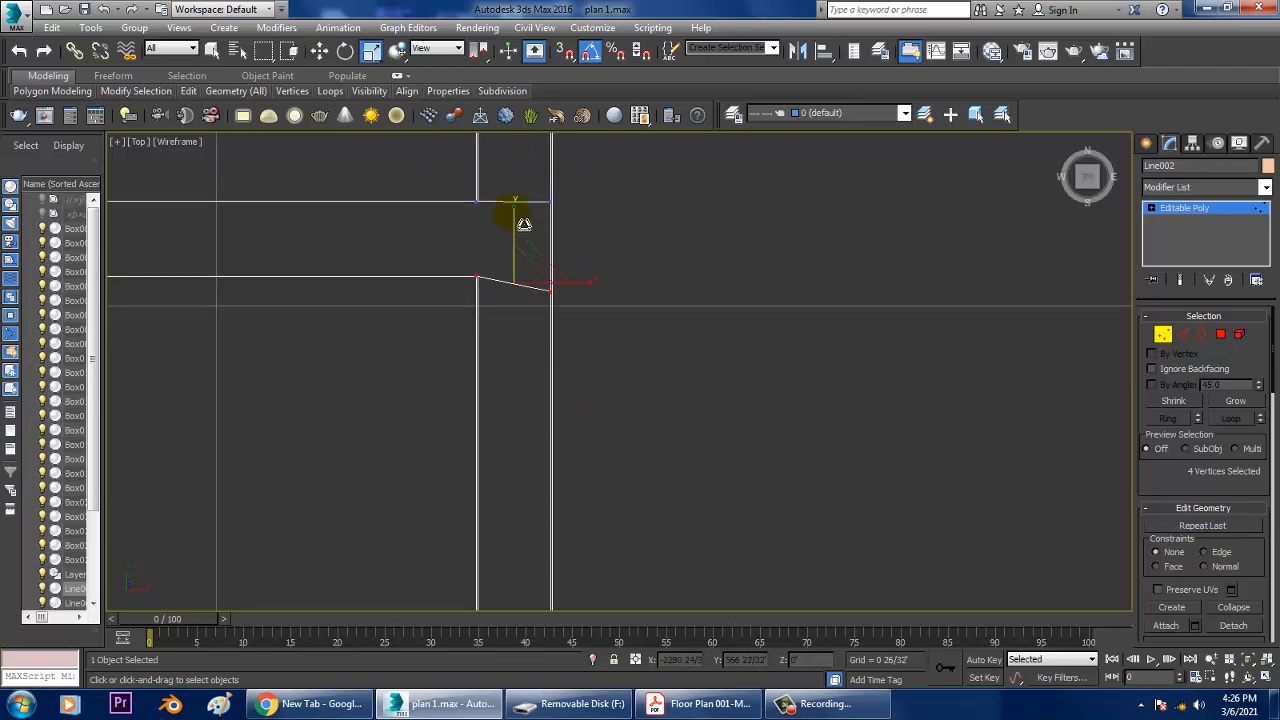
pyautogui.moveTo(523, 224); pyautogui.dragTo(547, 99)
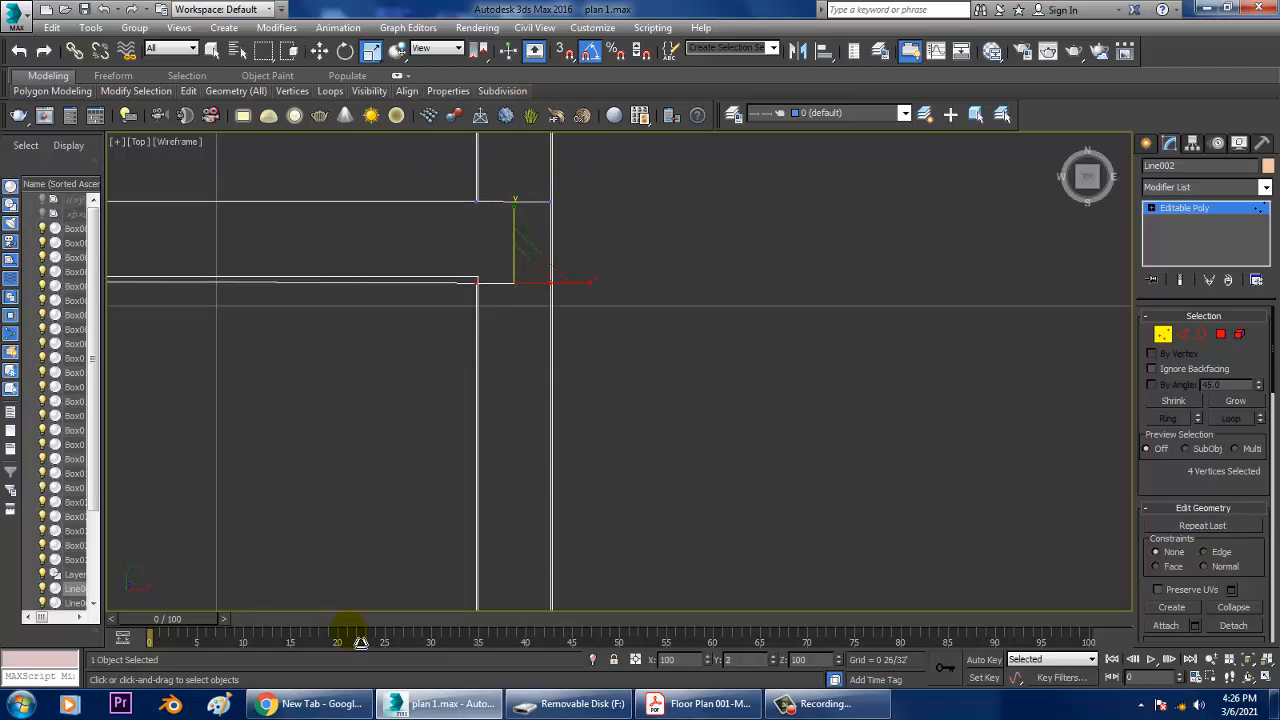
pyautogui.scroll(3, 531, 290)
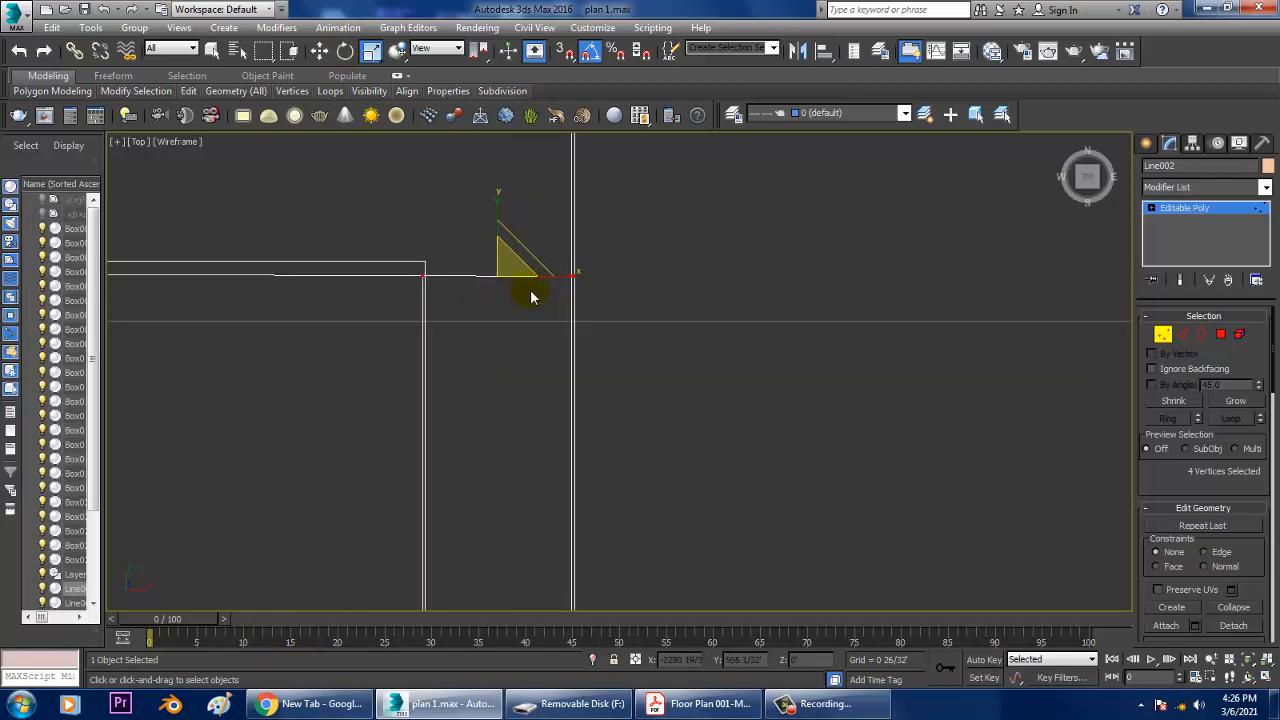
pyautogui.moveTo(531, 294); pyautogui.dragTo(528, 378, button='middle')
pyautogui.press('w')
pyautogui.moveTo(509, 360); pyautogui.dragTo(513, 346)
# - In the Top view, select the ten vertices along the hall wall's outer face and scale them flat along X
pyautogui.scroll(-7, 522, 365)
pyautogui.scroll(-6, 534, 385)
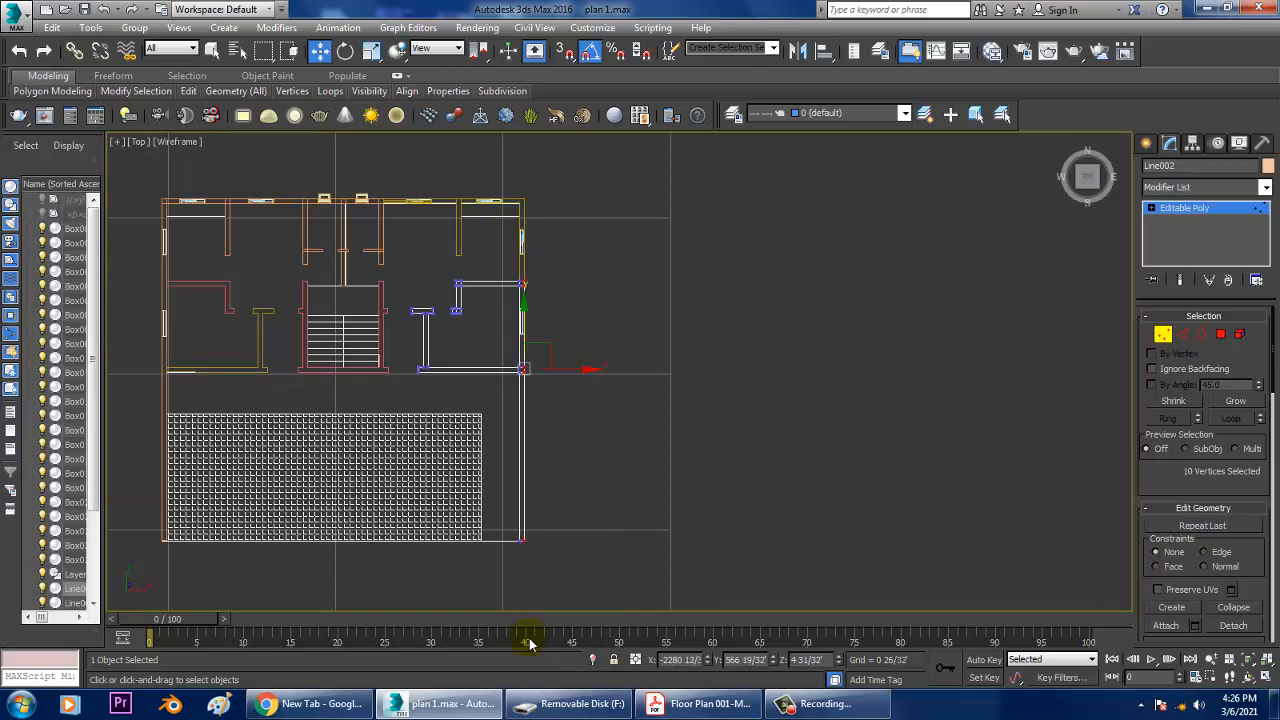
pyautogui.scroll(6, 541, 366)
pyautogui.moveTo(555, 362); pyautogui.dragTo(571, 463, button='middle')
pyautogui.press('r')
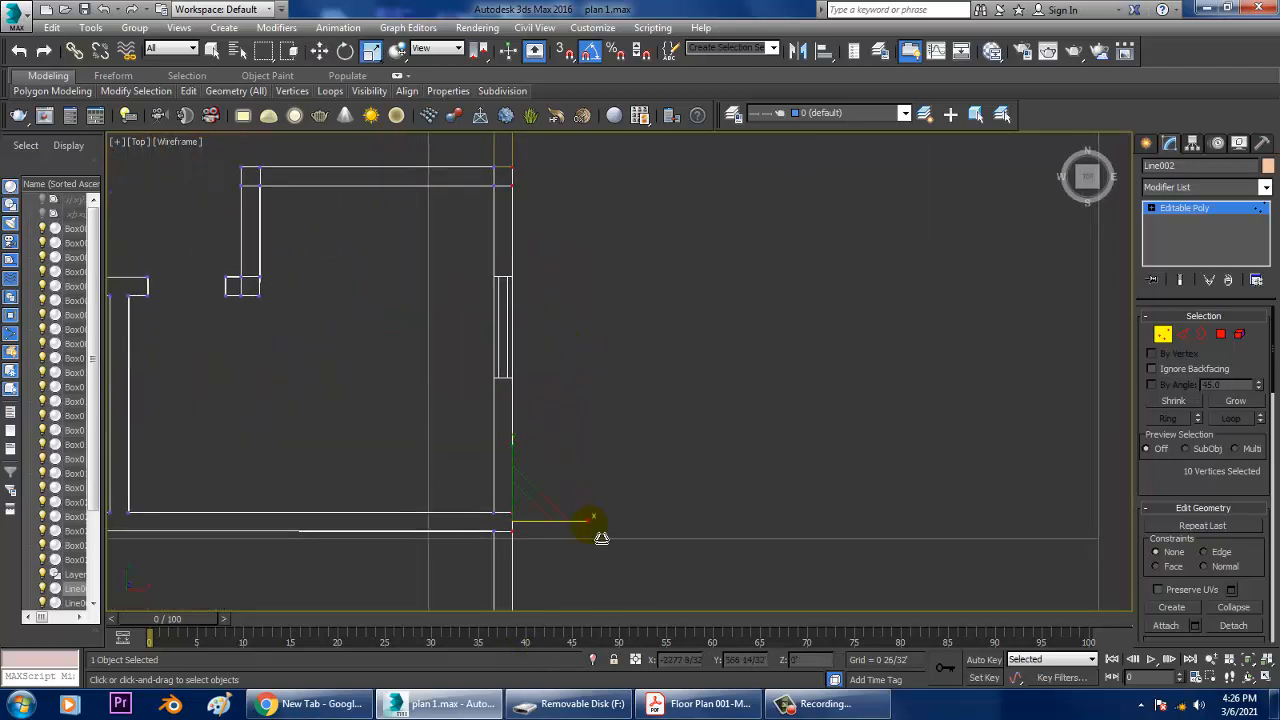
pyautogui.moveTo(1236, 566); pyautogui.dragTo(952, 543)
pyautogui.moveTo(597, 455)
pyautogui.mouseDown(button='middle')
pyautogui.moveTo(620, 406)
pyautogui.moveTo(609, 406)
pyautogui.moveTo(612, 435)
pyautogui.mouseUp(button='middle')
pyautogui.scroll(-1, 609, 406)
pyautogui.scroll(1, 612, 435)
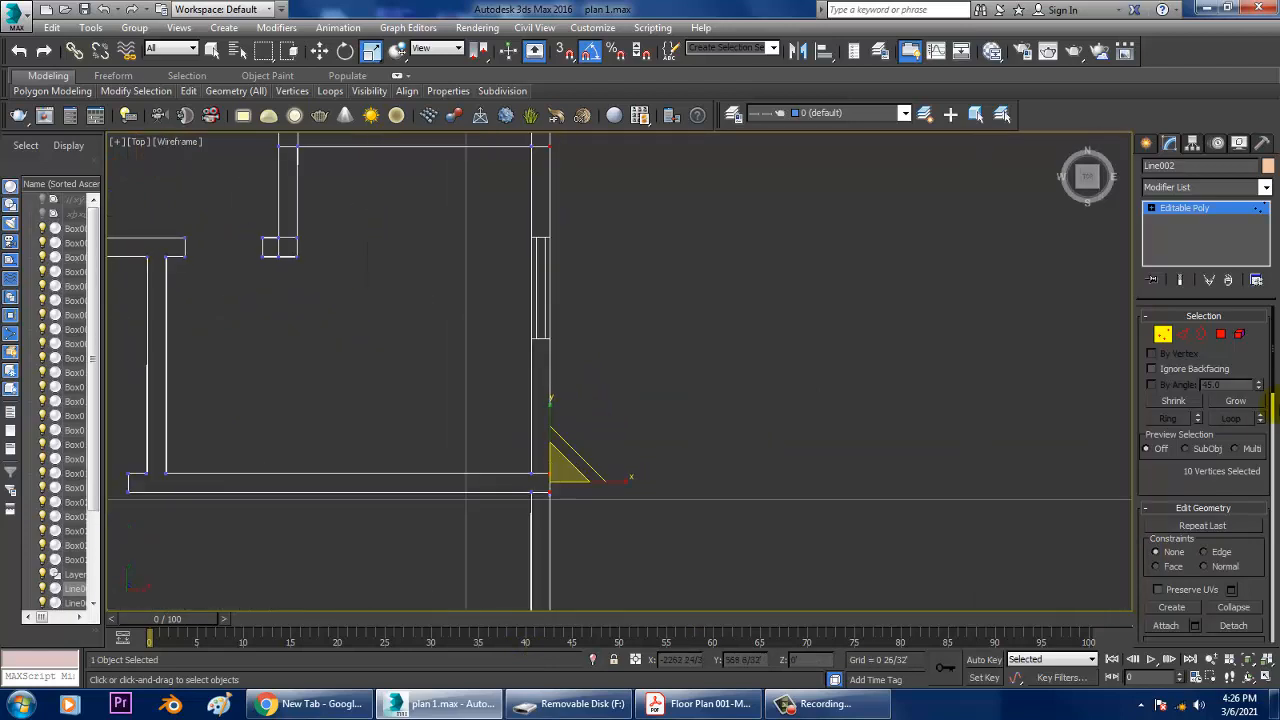
# - In Edge mode, select the four long wall edges beside the plan's window mark and connect them with 2 segments
pyautogui.click(1183, 335)
pyautogui.moveTo(461, 331); pyautogui.dragTo(668, 364)
pyautogui.moveTo(668, 364); pyautogui.dragTo(748, 447, button='middle')
pyautogui.click(1257, 601)
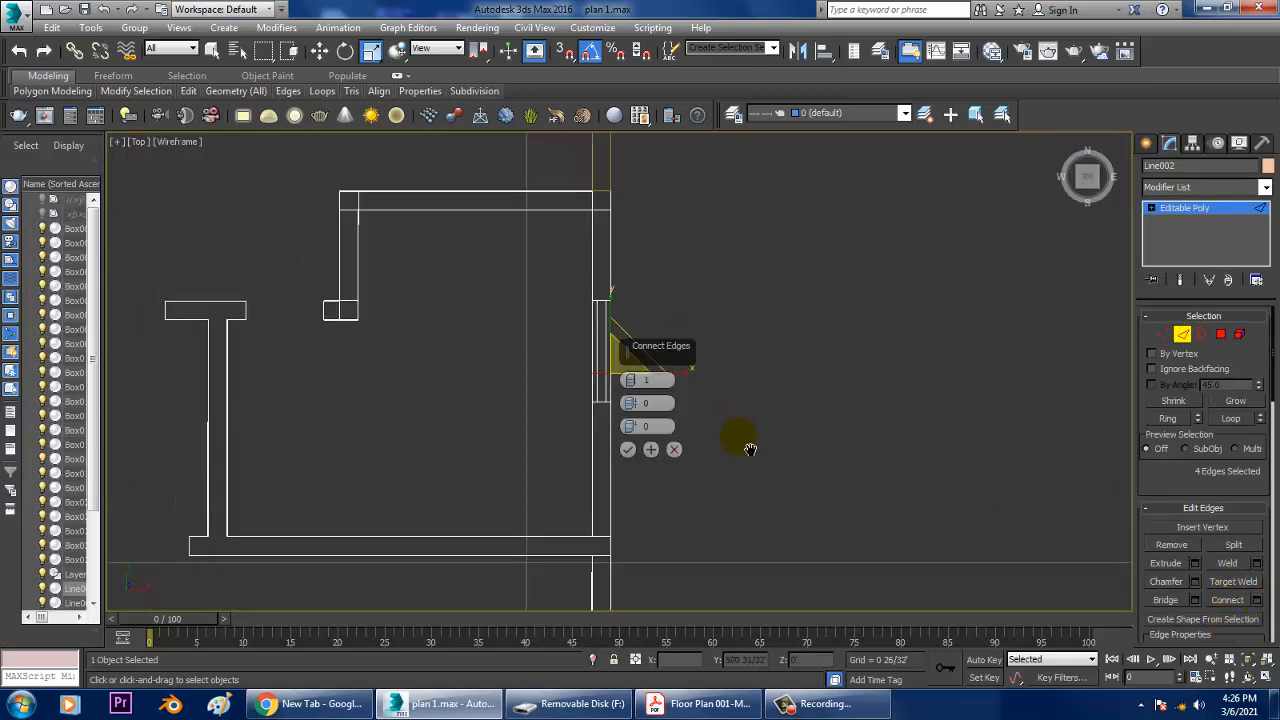
pyautogui.click(631, 376)
pyautogui.click(628, 448)
pyautogui.moveTo(632, 398); pyautogui.dragTo(678, 430, button='middle')
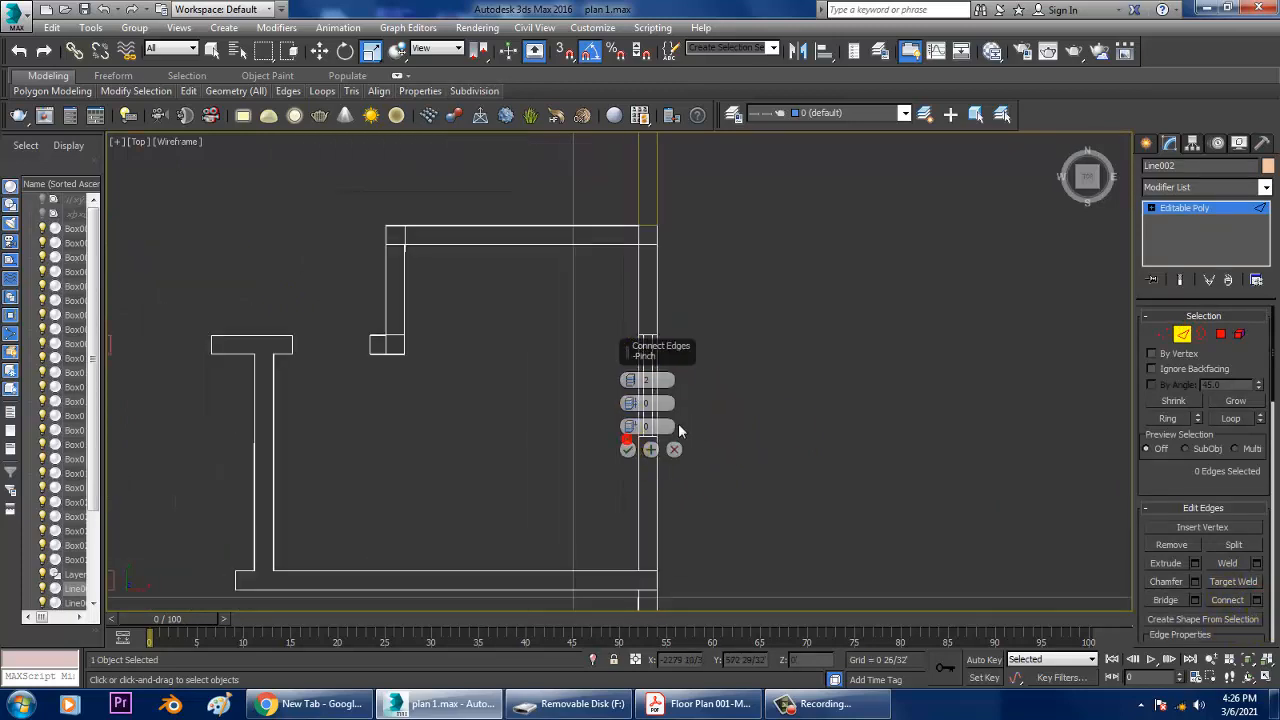
pyautogui.click(650, 450)
pyautogui.click(628, 450)
# - Move the new cuts' vertices along Y to the two ends of the plan's window mark and leave Vertex mode
pyautogui.moveTo(819, 413); pyautogui.dragTo(697, 428, button='middle')
pyautogui.scroll(2, 492, 367)
pyautogui.press('1')
pyautogui.moveTo(423, 314); pyautogui.dragTo(585, 392)
pyautogui.scroll(2, 531, 378)
pyautogui.press('w')
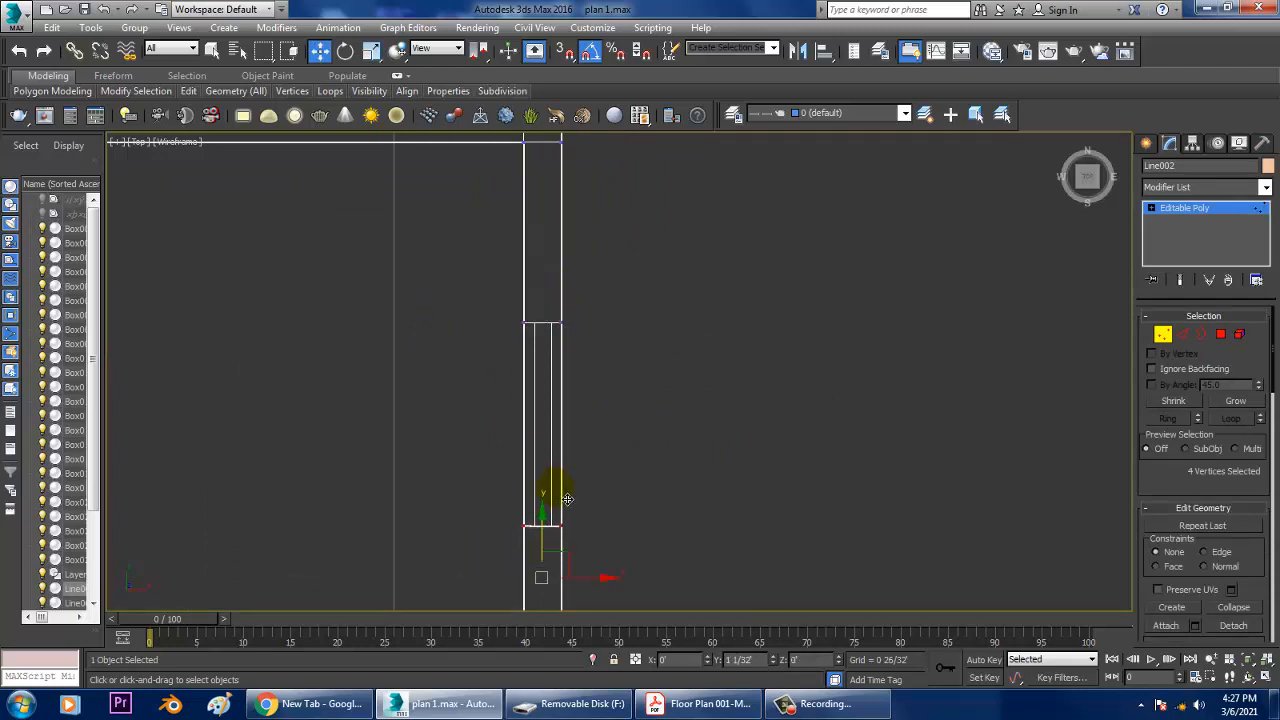
pyautogui.moveTo(557, 488); pyautogui.dragTo(557, 488)
pyautogui.press('r')
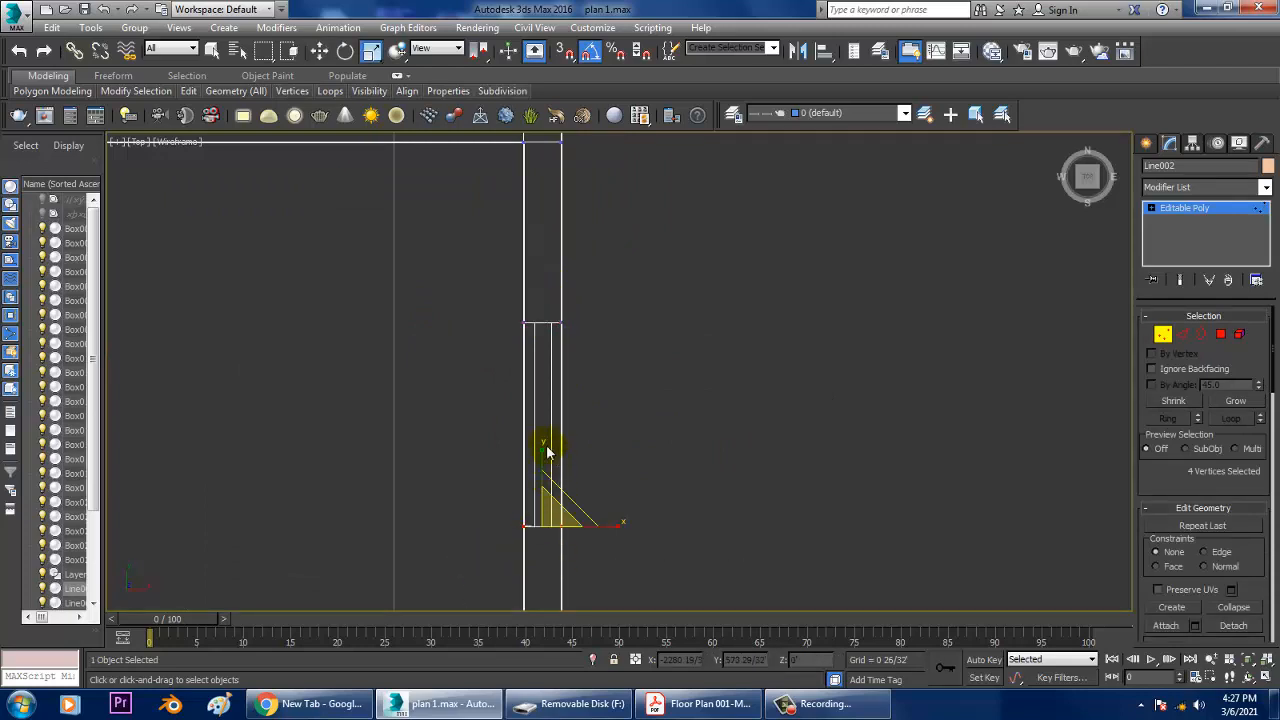
pyautogui.press('w')
pyautogui.click(1174, 207)
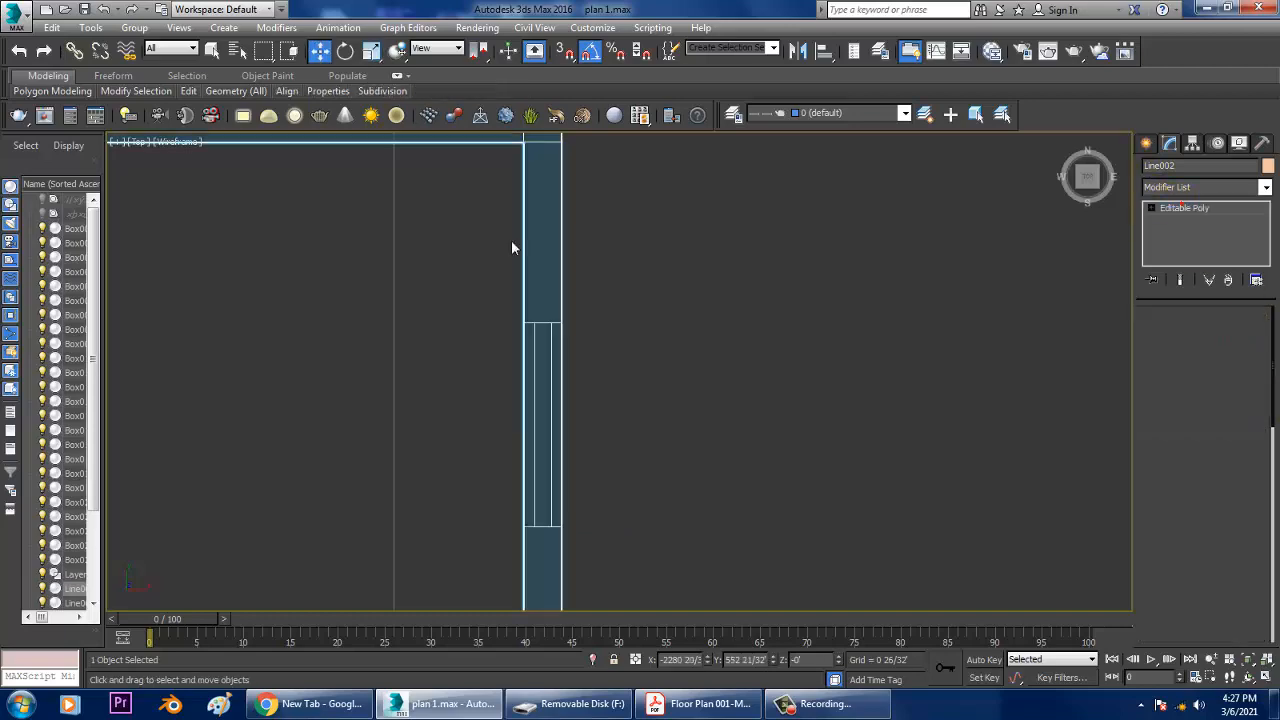
pyautogui.moveTo(511, 240); pyautogui.dragTo(545, 472, button='middle')
pyautogui.moveTo(690, 241); pyautogui.dragTo(648, 475, button='middle')
pyautogui.scroll(-2, 569, 365)
pyautogui.moveTo(511, 321); pyautogui.dragTo(509, 330)
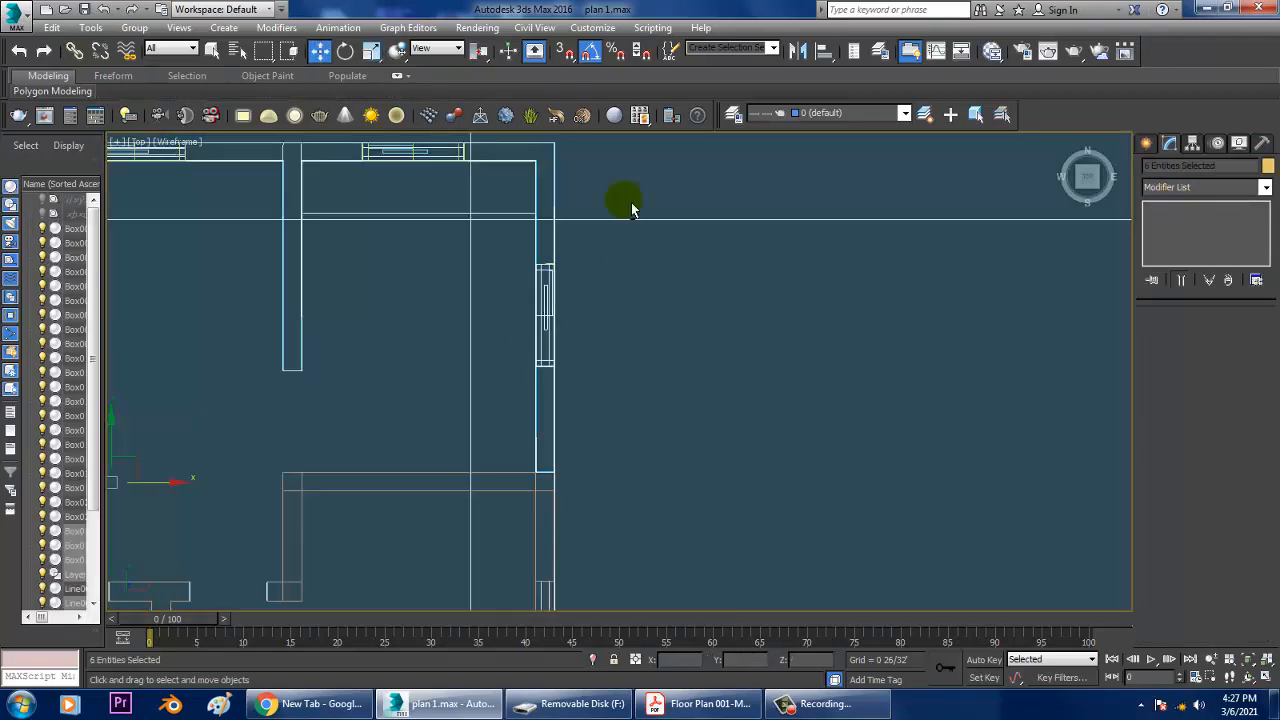
pyautogui.keyDown('alt'); pyautogui.moveTo(626, 191); pyautogui.dragTo(472, 156); pyautogui.keyUp('alt')
pyautogui.hotkey('alt', 'w')
pyautogui.hotkey('alt', 'w')
pyautogui.moveTo(954, 466); pyautogui.dragTo(823, 366, button='middle')
pyautogui.scroll(-5, 901, 407)
pyautogui.click(830, 355)
# - In the shaded Perspective view, select the hall's outer wall and ring-select all its vertical edges in Edge mode
pyautogui.keyDown('alt'); pyautogui.moveTo(704, 347); pyautogui.dragTo(685, 390, button='middle'); pyautogui.keyUp('alt')
pyautogui.press('F3')
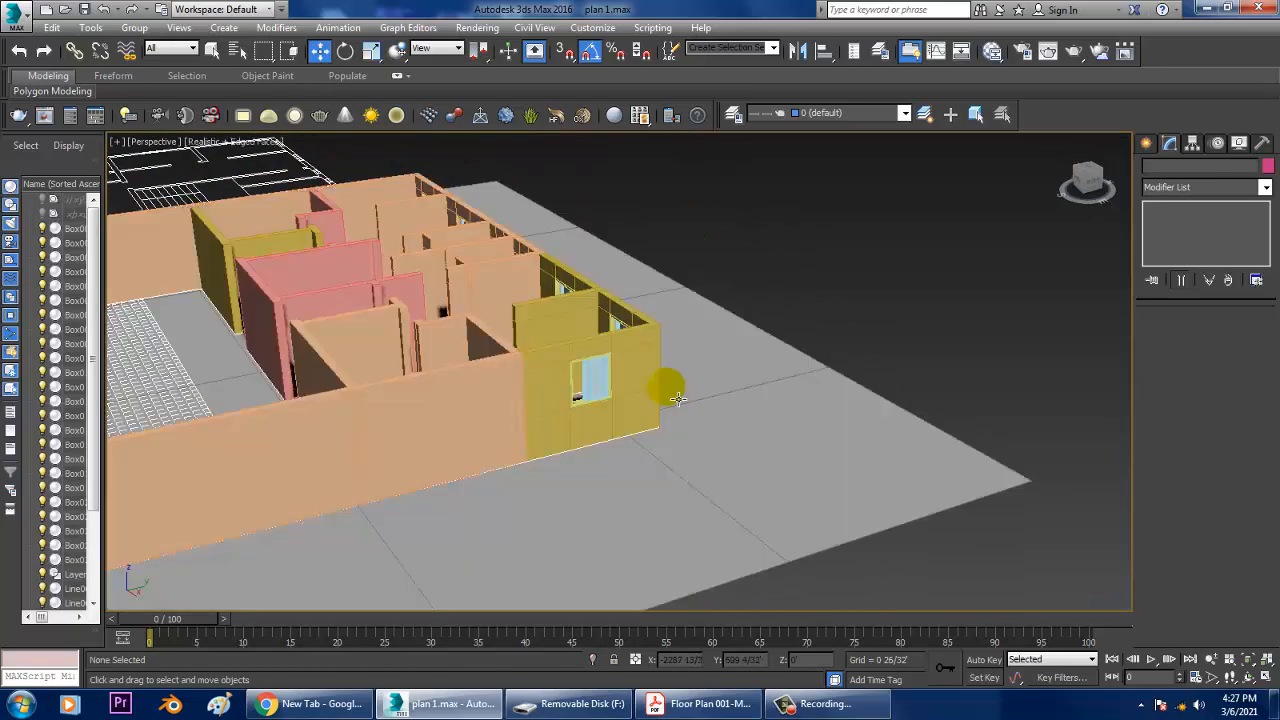
pyautogui.scroll(6, 509, 403)
pyautogui.scroll(-3, 519, 368)
pyautogui.moveTo(520, 368); pyautogui.dragTo(636, 312, button='middle')
pyautogui.click(638, 352)
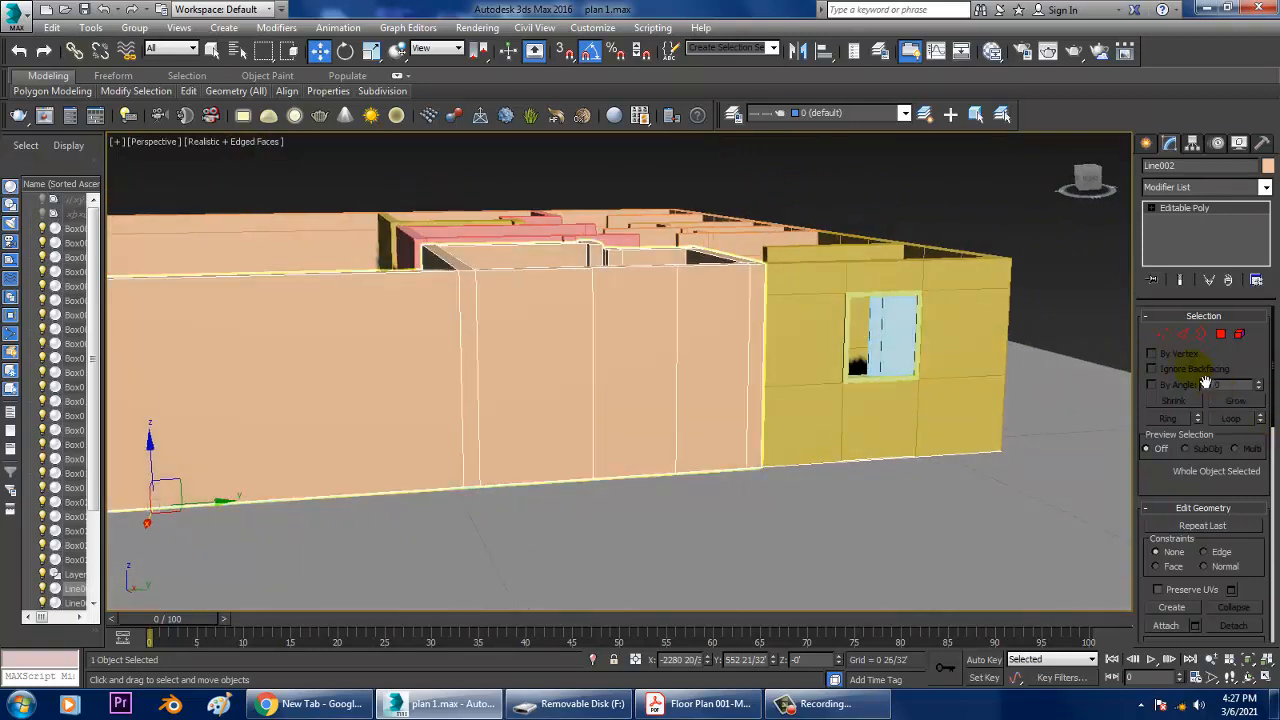
pyautogui.click(1182, 336)
pyautogui.click(612, 372)
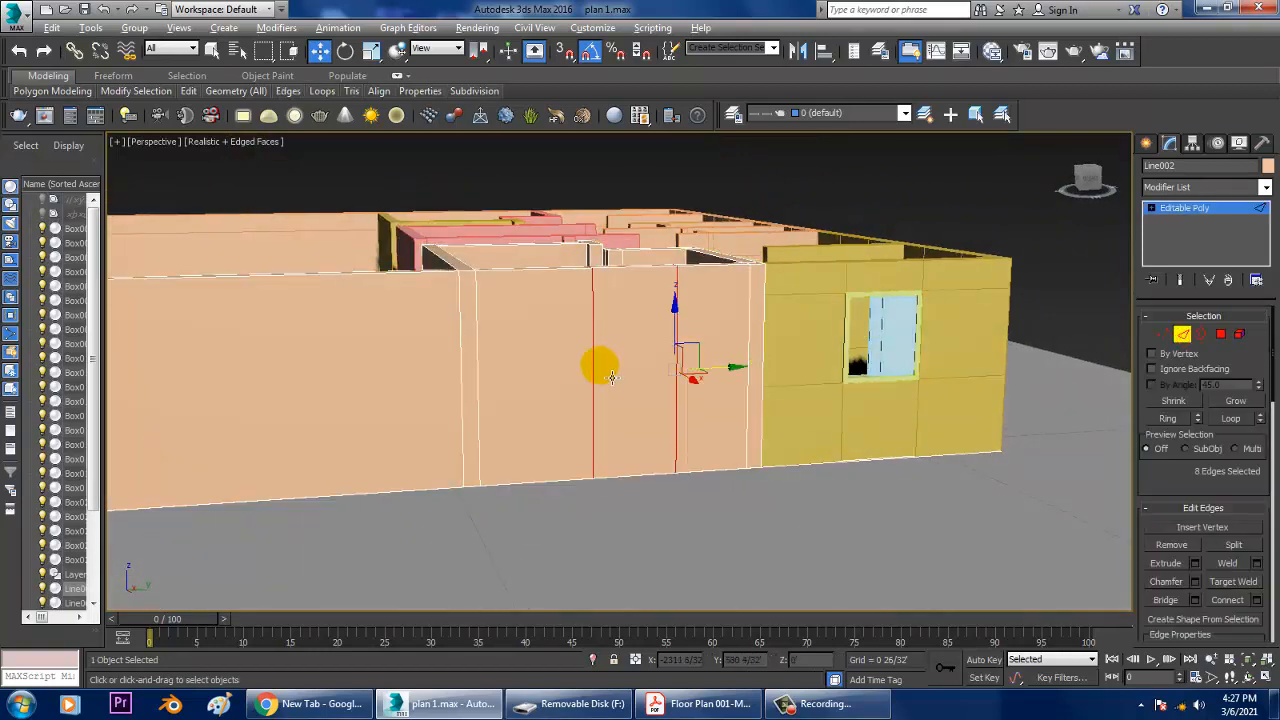
pyautogui.click(594, 364)
pyautogui.hotkey('alt', 'r')
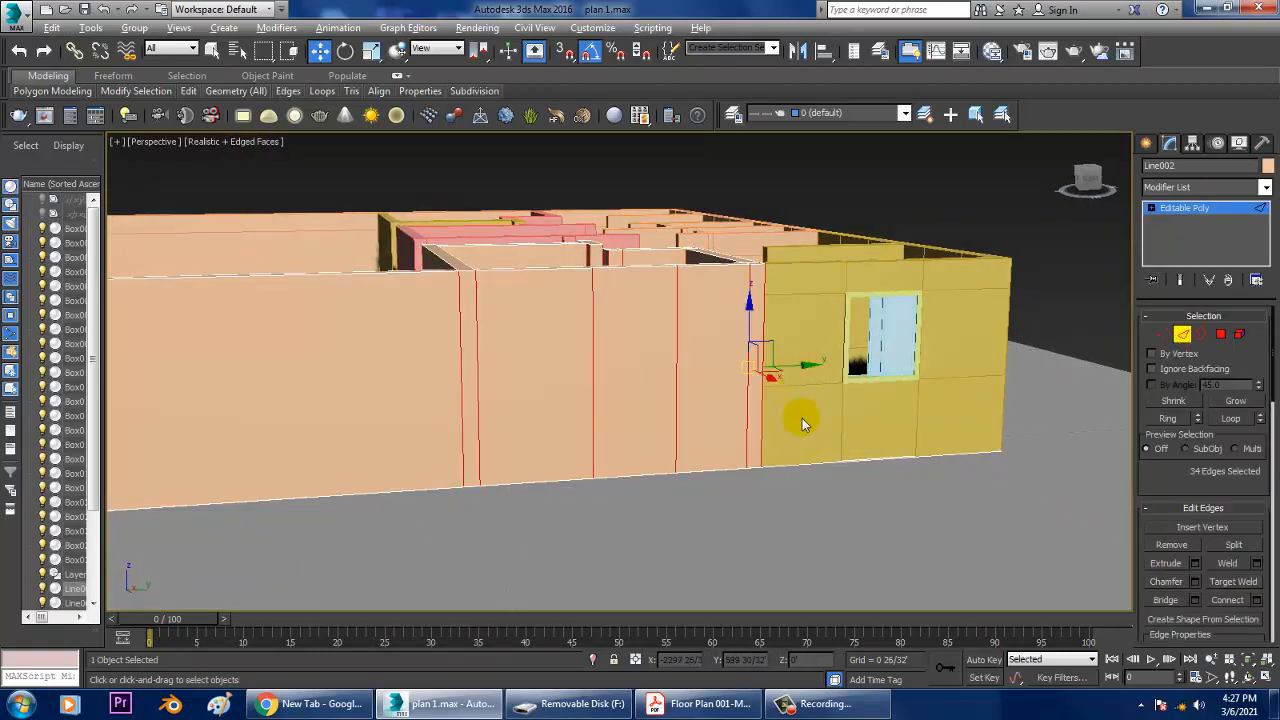
# - Connect the selected vertical edges with 2 segments and 0 pinch to cut two horizontal lines around the wall
pyautogui.click(1256, 600)
pyautogui.hotkey('alt', 'w')
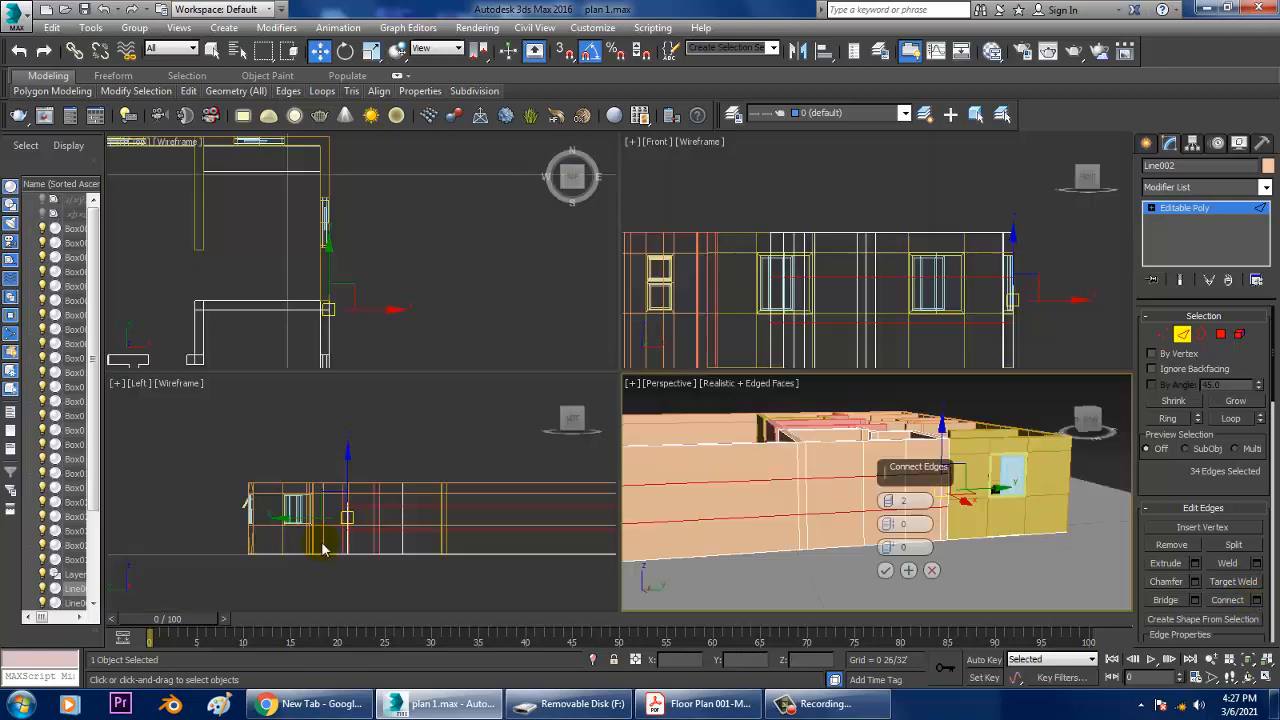
pyautogui.moveTo(323, 549); pyautogui.dragTo(300, 539, button='middle')
pyautogui.hotkey('alt', 'w')
pyautogui.moveTo(642, 439); pyautogui.dragTo(479, 439, button='middle')
pyautogui.click(657, 405)
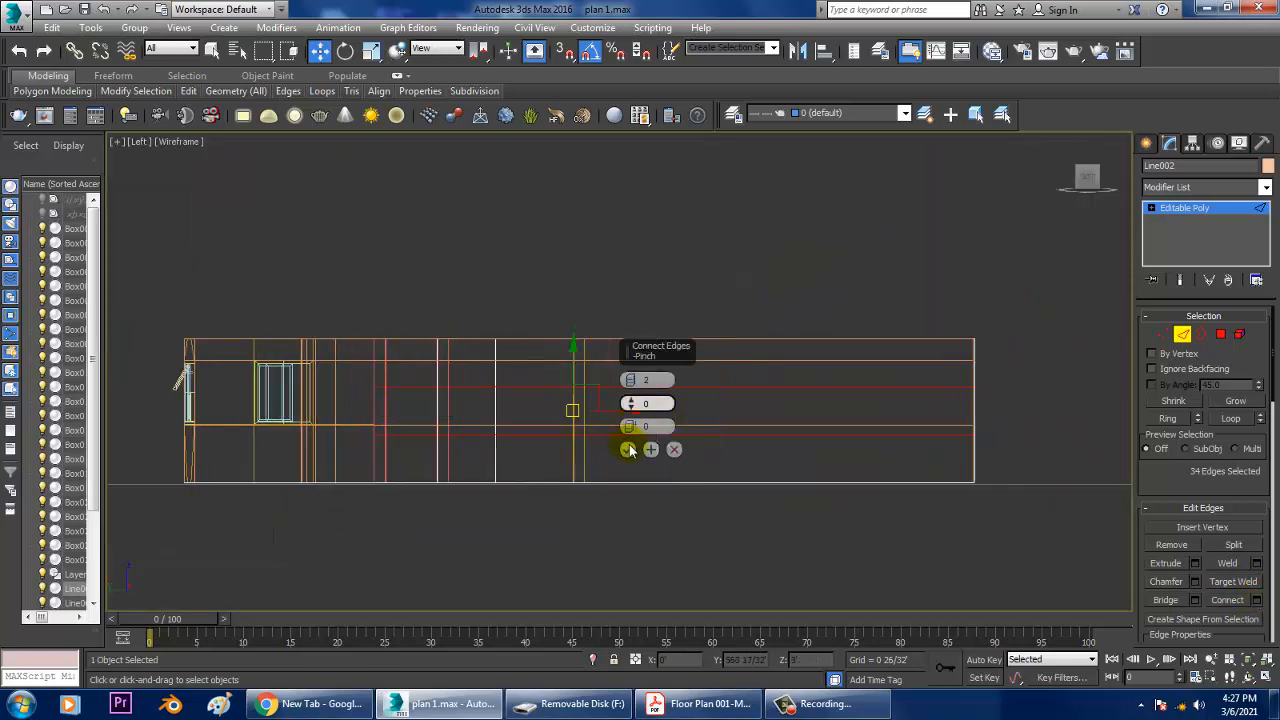
pyautogui.click(629, 449)
pyautogui.click(627, 449)
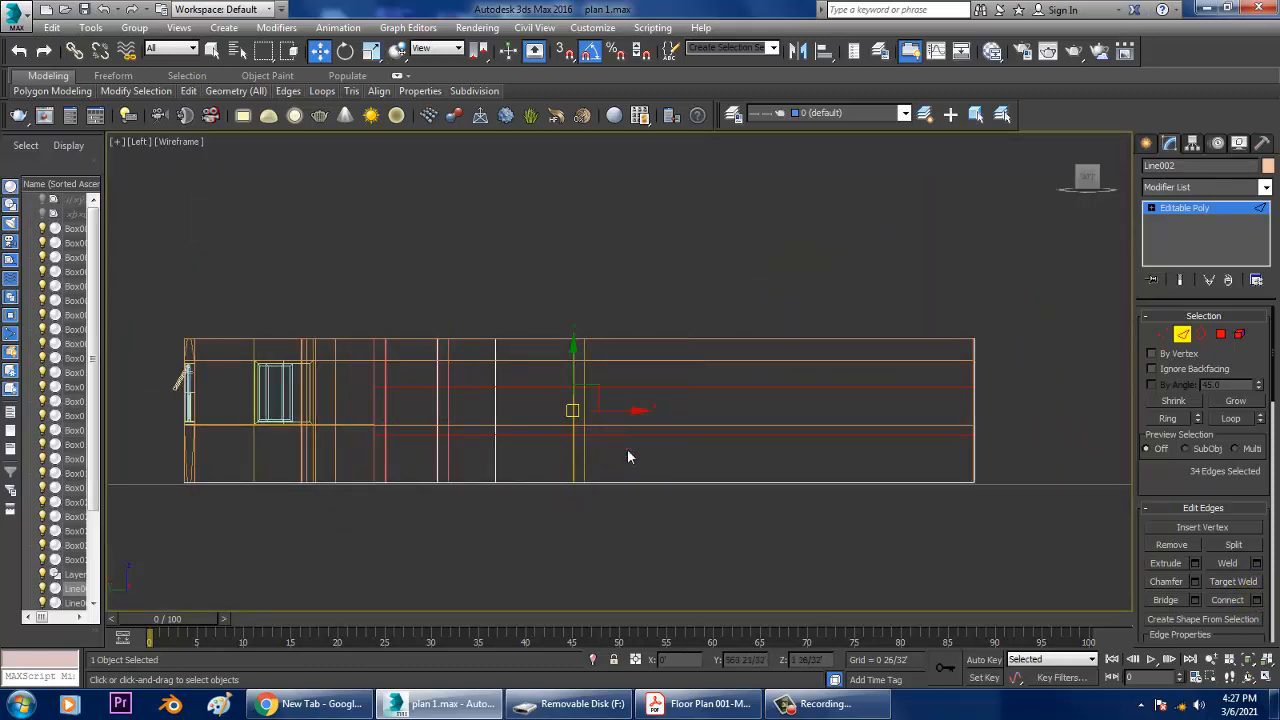
# - In the Left view, raise the two new rows of vertices to the neighbouring wall's window head and sill lines
pyautogui.moveTo(627, 454); pyautogui.dragTo(645, 524, button='middle')
pyautogui.press('1')
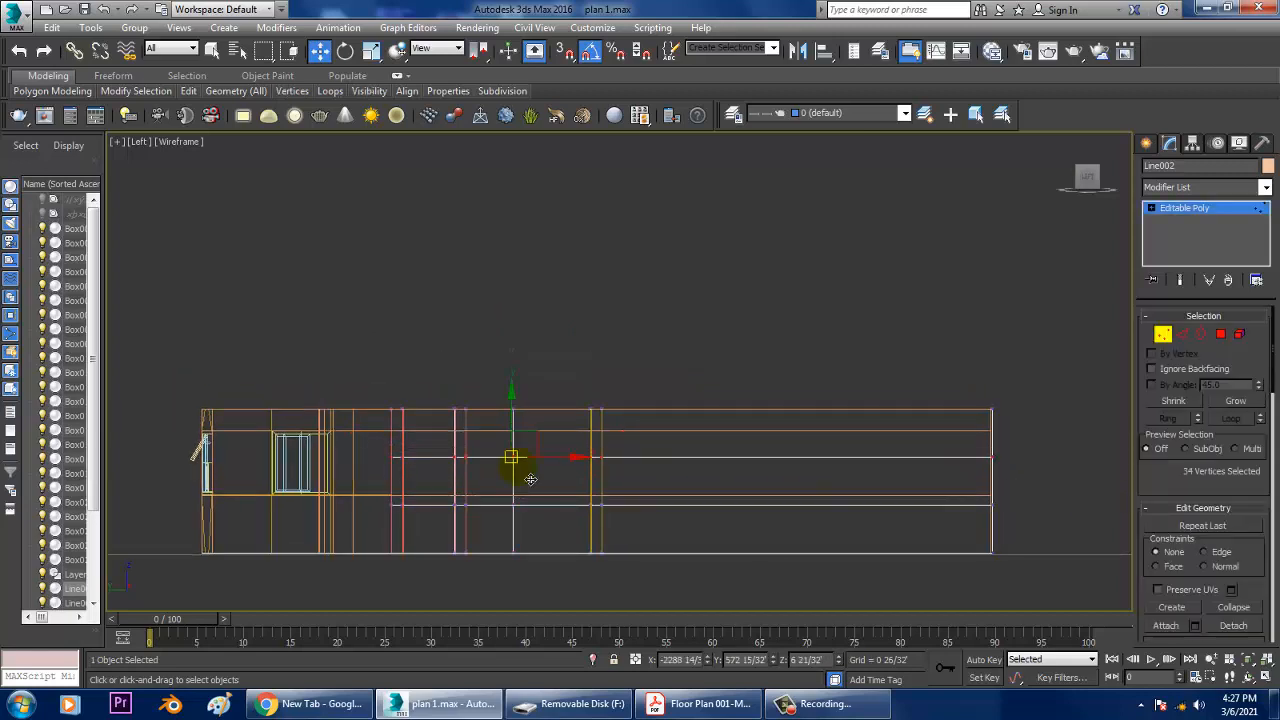
pyautogui.scroll(4, 528, 475)
pyautogui.moveTo(508, 421); pyautogui.dragTo(510, 364)
pyautogui.scroll(-3, 518, 487)
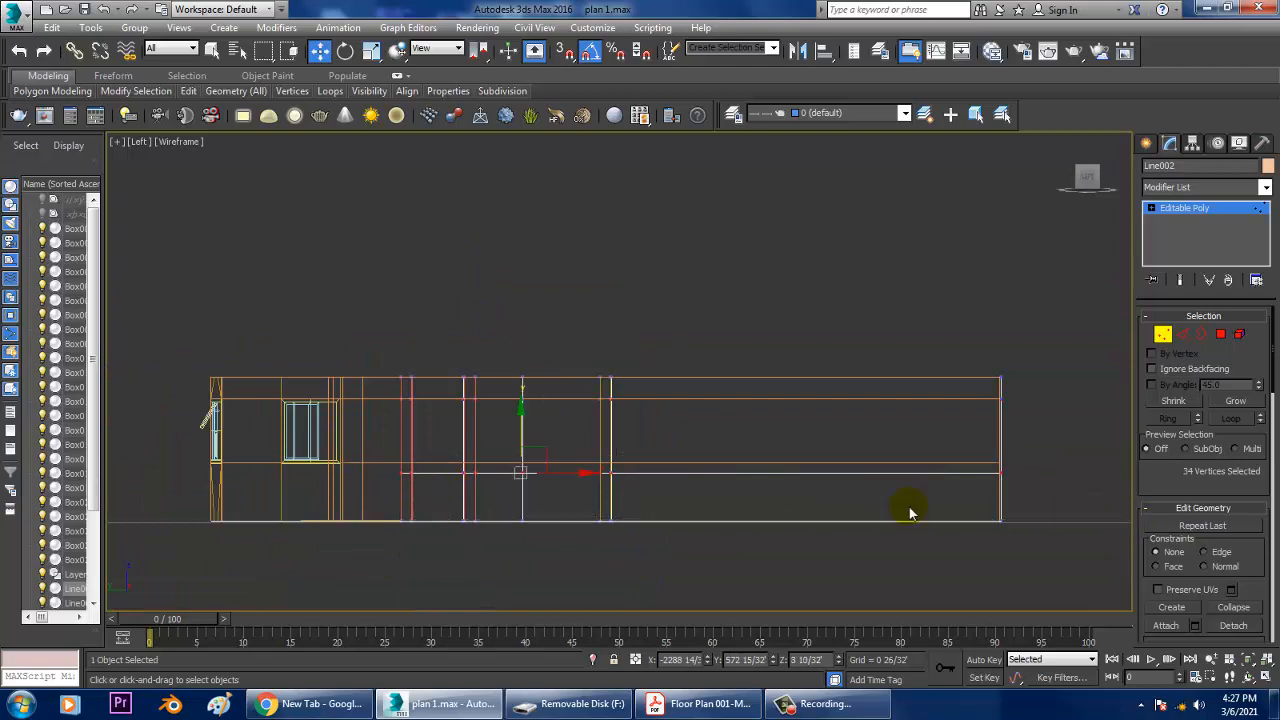
pyautogui.scroll(4, 513, 458)
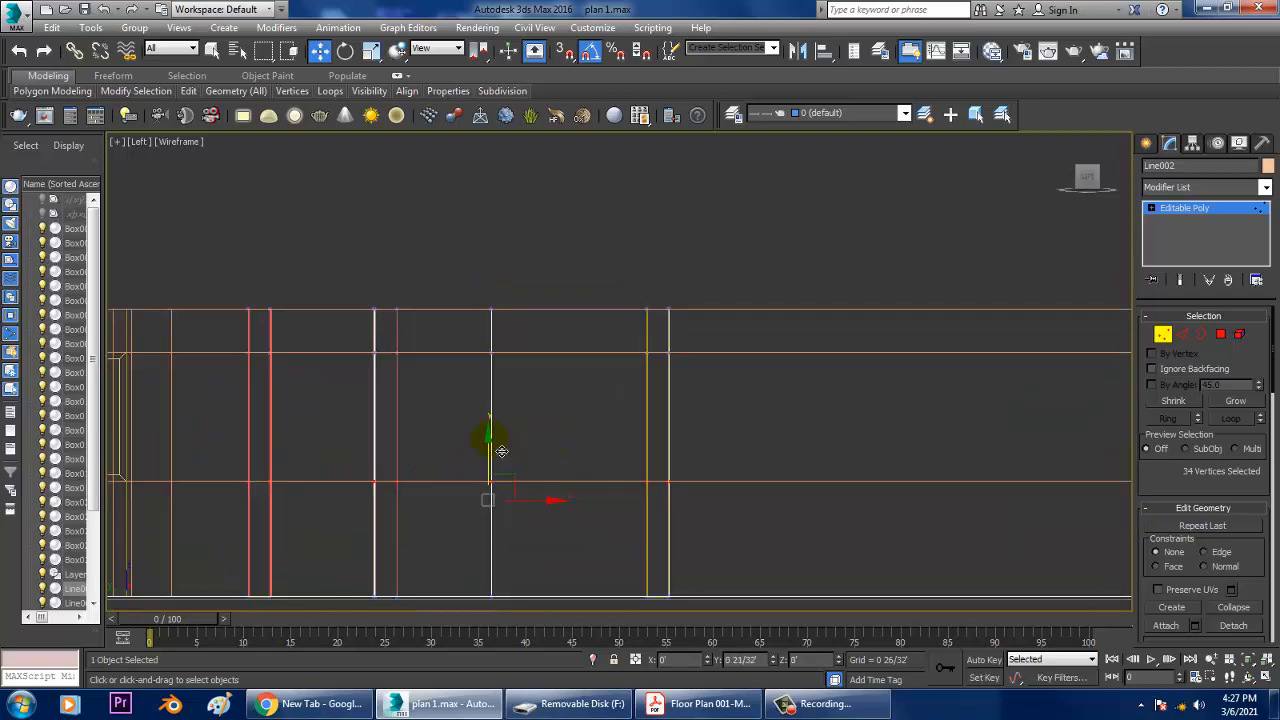
pyautogui.hotkey('alt', 'w')
pyautogui.hotkey('alt', 'w')
# - Select the window-sized polygons on the outer and inner faces of the hall's wall and bridge them into an opening
pyautogui.keyDown('alt'); pyautogui.moveTo(893, 457); pyautogui.dragTo(811, 443, button='middle'); pyautogui.keyUp('alt')
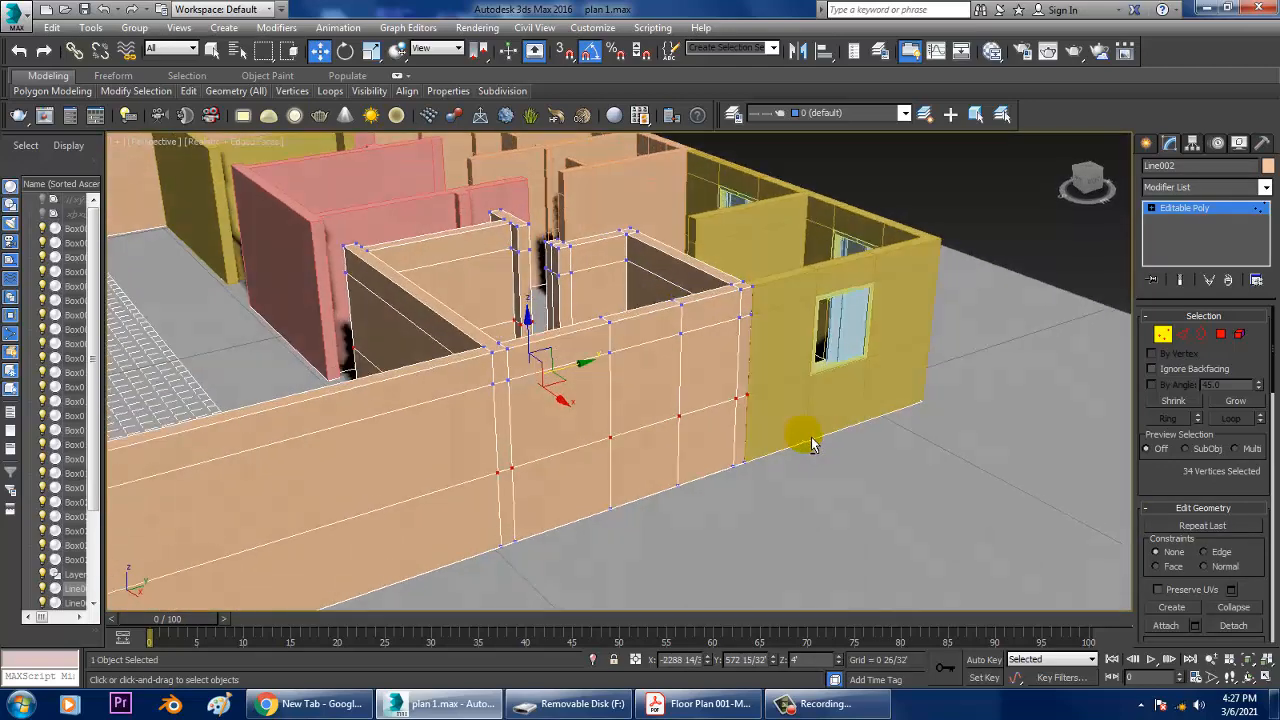
pyautogui.click(1221, 334)
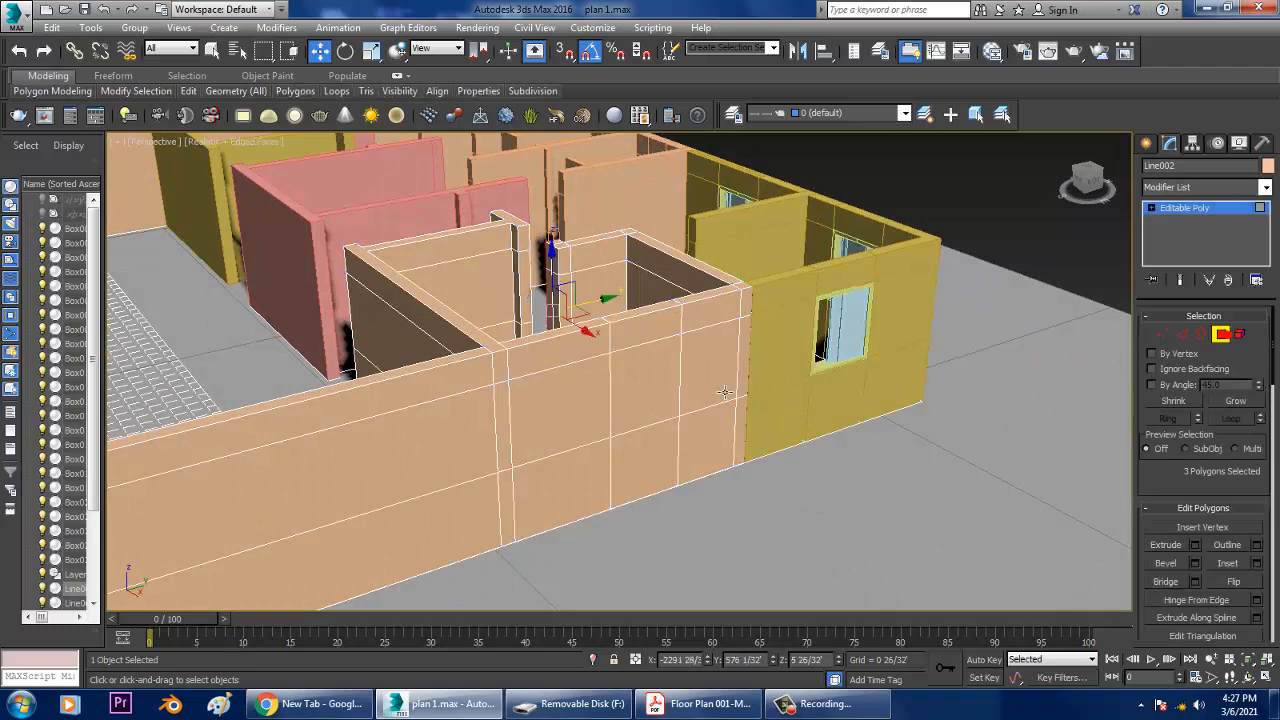
pyautogui.click(652, 388)
pyautogui.keyDown('alt'); pyautogui.moveTo(652, 388); pyautogui.dragTo(830, 440, button='middle'); pyautogui.keyUp('alt')
pyautogui.hotkey('alt', 'w')
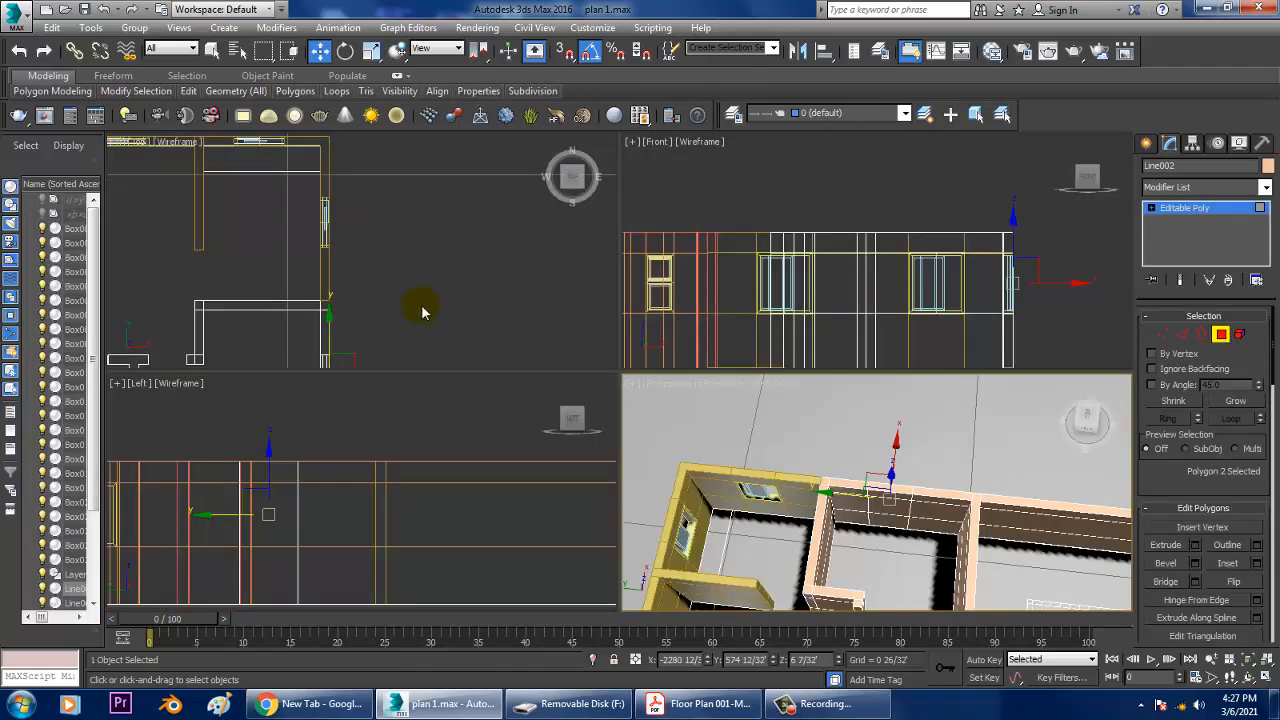
pyautogui.keyDown('alt'); pyautogui.moveTo(943, 486); pyautogui.dragTo(880, 462, button='middle'); pyautogui.keyUp('alt')
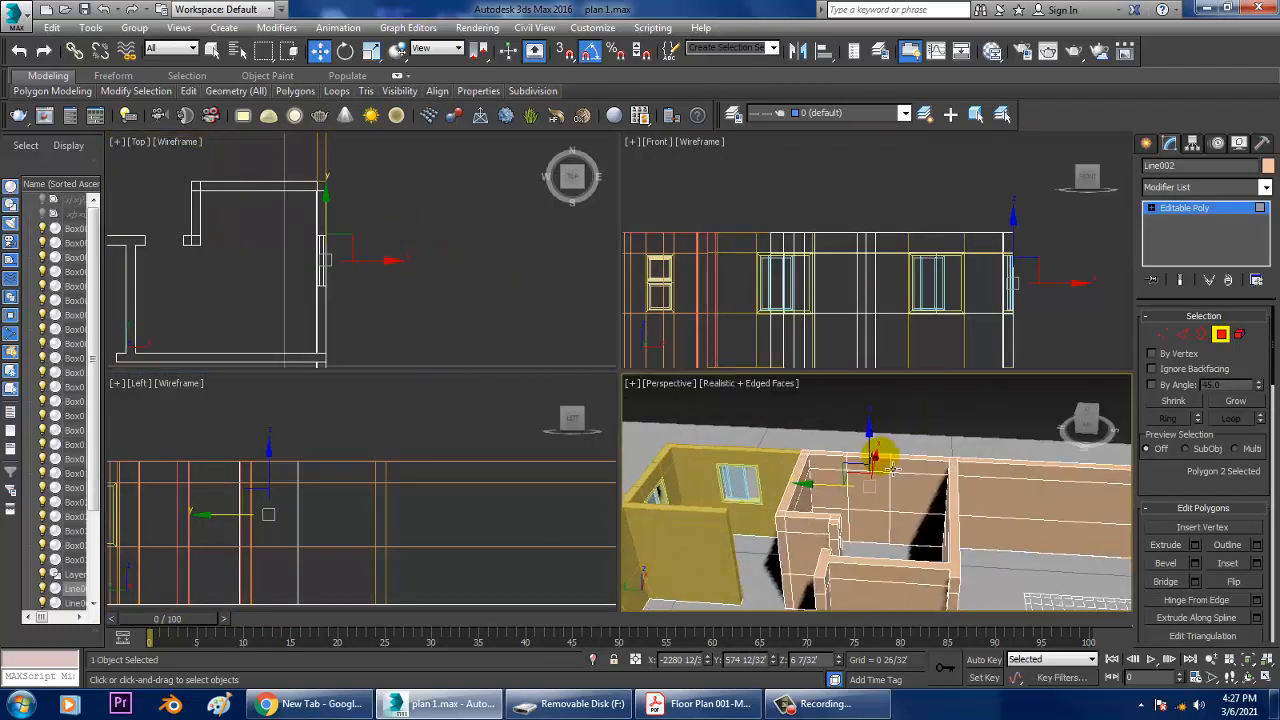
pyautogui.hotkey('alt', 'w')
pyautogui.keyDown('ctrl'); pyautogui.click(637, 372); pyautogui.keyUp('ctrl')
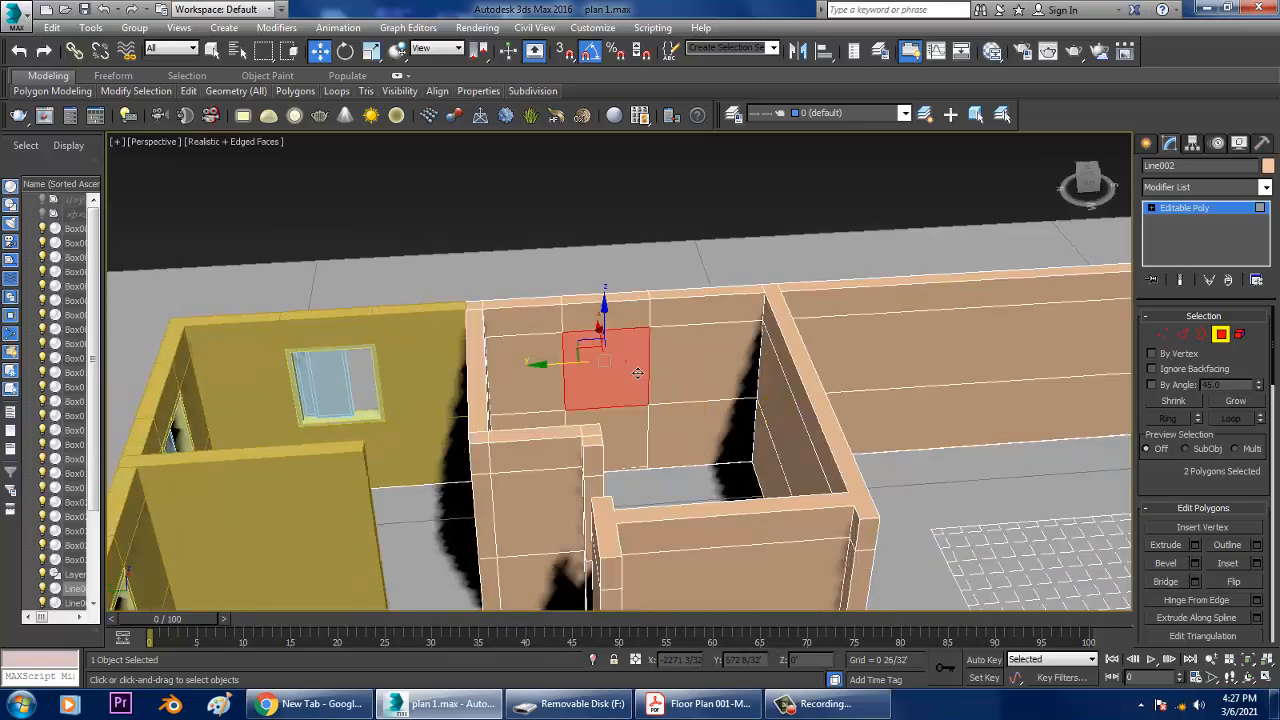
pyautogui.click(1164, 585)
pyautogui.click(1176, 211)
# - Leave polygon editing and select the frame and both sliding panels of the window in the neighbouring outer wall
pyautogui.keyDown('alt'); pyautogui.moveTo(626, 357); pyautogui.dragTo(707, 298, button='middle'); pyautogui.keyUp('alt')
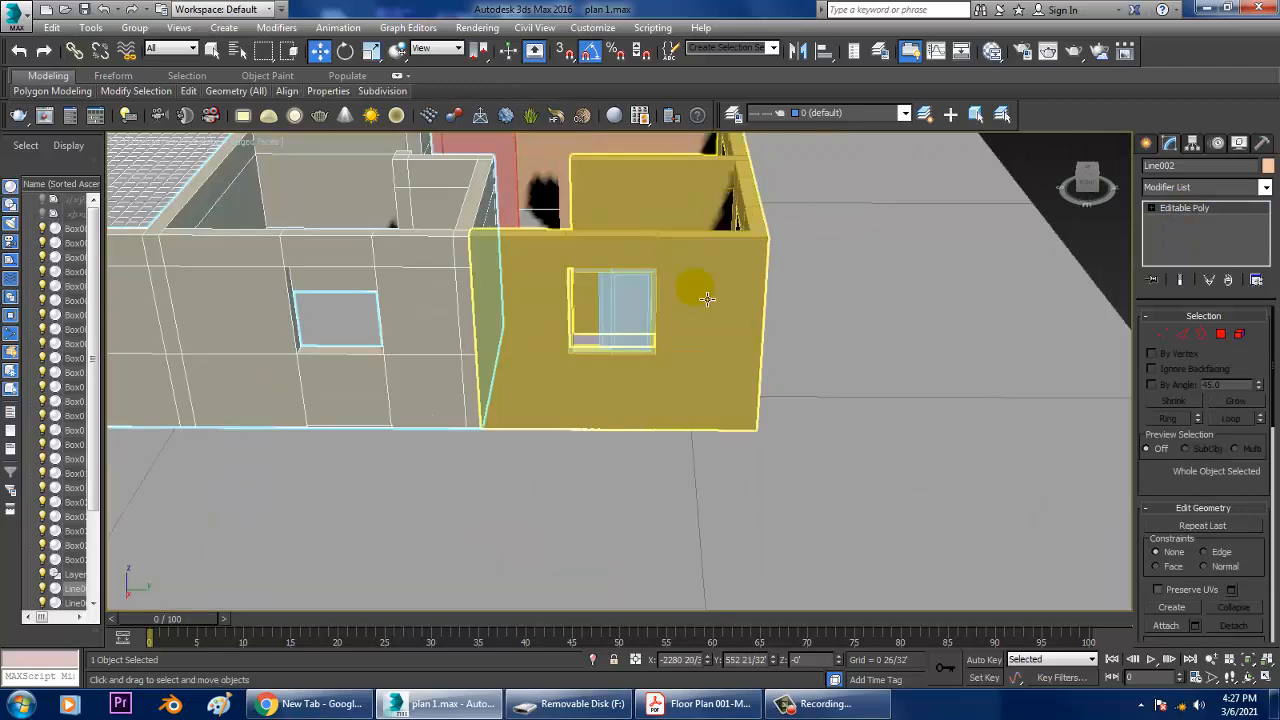
pyautogui.scroll(3, 1070, 270)
pyautogui.click(1195, 210)
pyautogui.moveTo(530, 205); pyautogui.dragTo(337, 408, button='middle')
pyautogui.click(1178, 207)
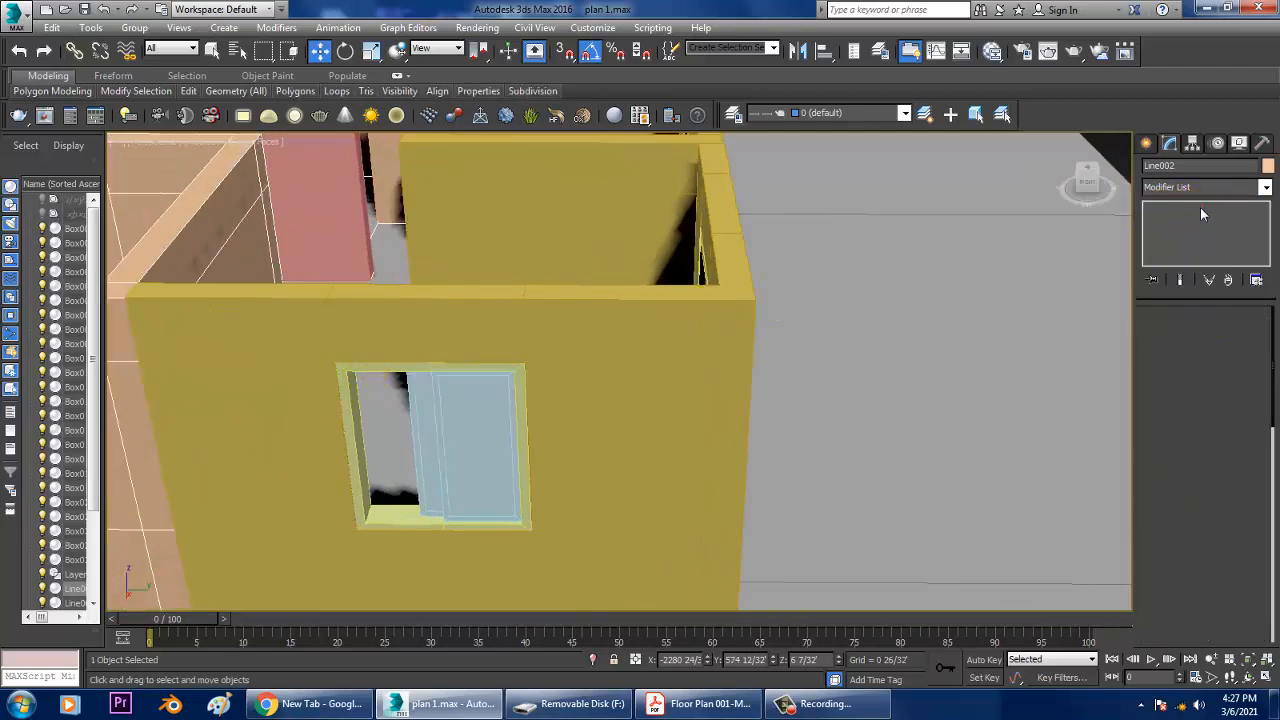
pyautogui.click(395, 383)
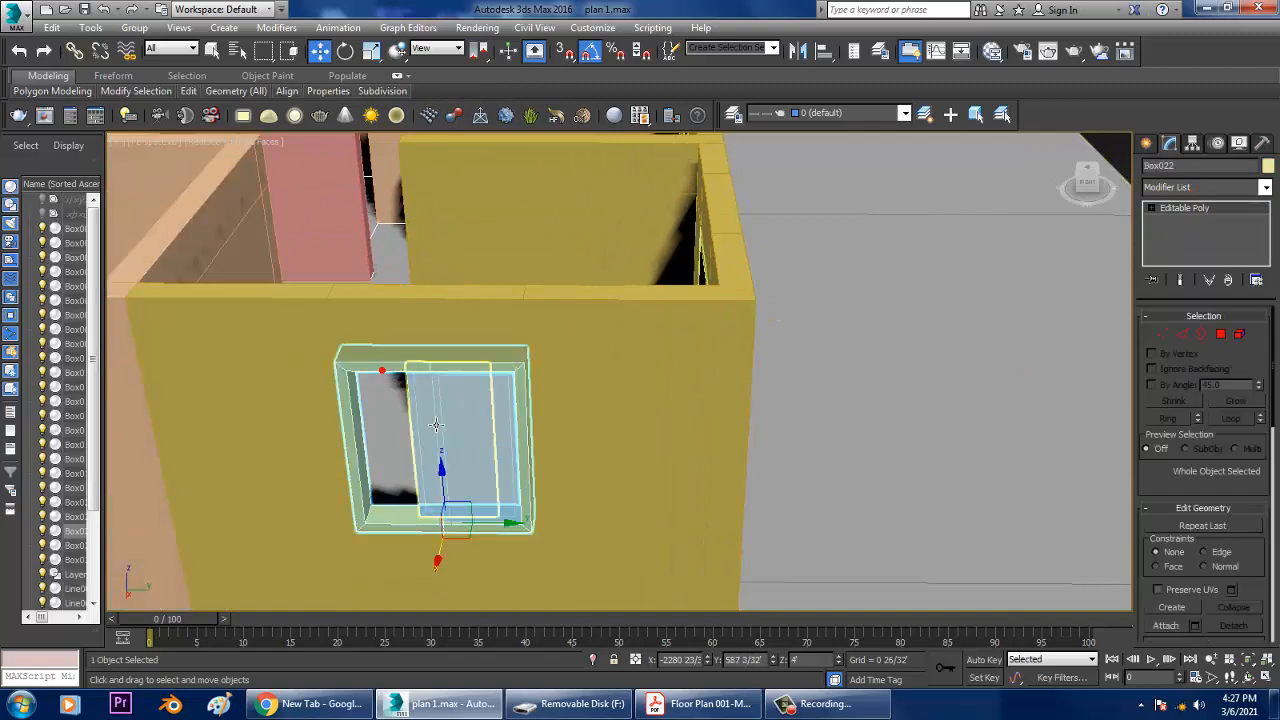
pyautogui.keyDown('ctrl'); pyautogui.click(447, 425); pyautogui.keyUp('ctrl')
pyautogui.keyDown('ctrl'); pyautogui.click(486, 434); pyautogui.keyUp('ctrl')
pyautogui.scroll(-3, 486, 434)
pyautogui.keyDown('alt'); pyautogui.moveTo(480, 432); pyautogui.dragTo(596, 406, button='middle'); pyautogui.keyUp('alt')
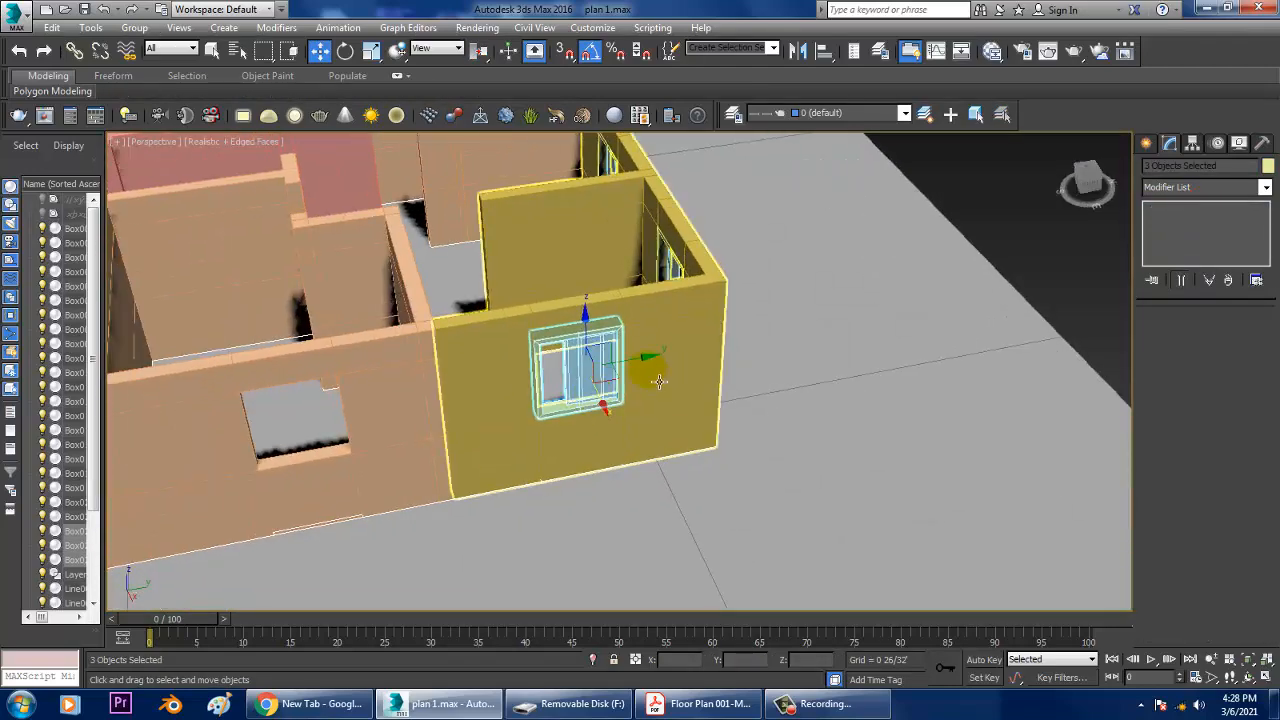
# - Clone the selected three-part window along the Y axis into the newly bridged wall opening
pyautogui.moveTo(597, 406); pyautogui.dragTo(366, 407)
pyautogui.click(640, 420)
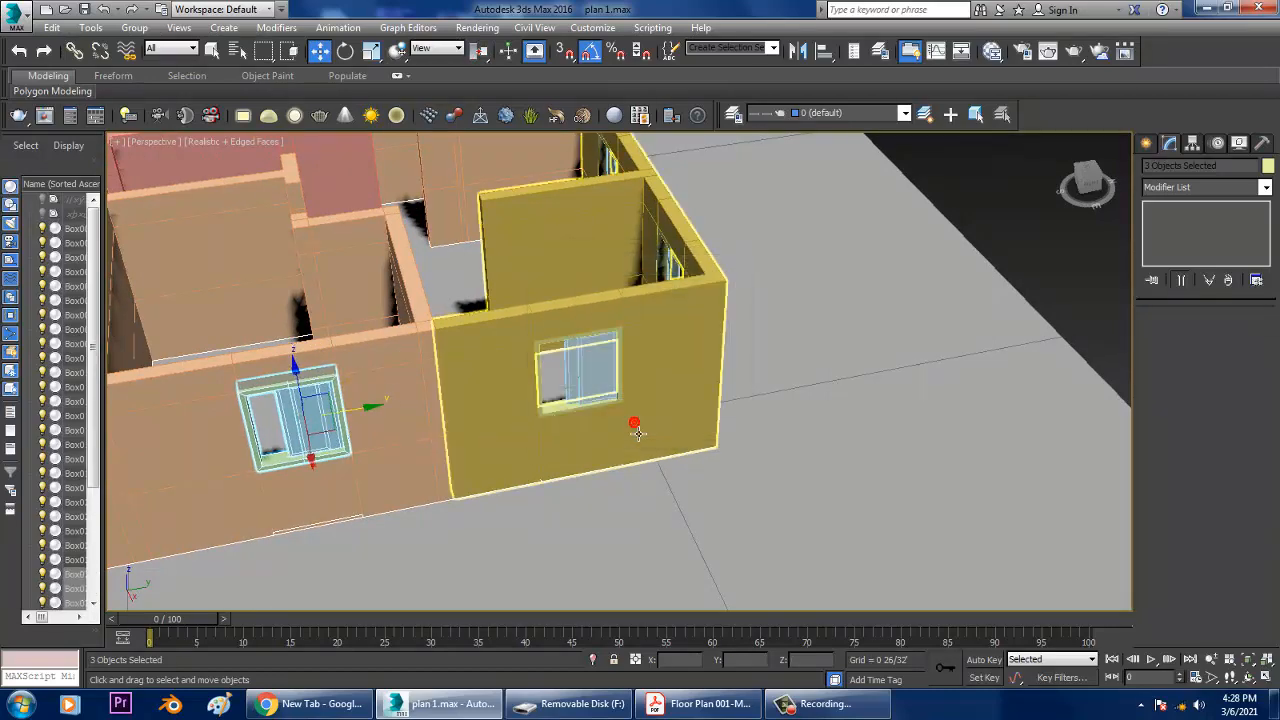
pyautogui.press('z')
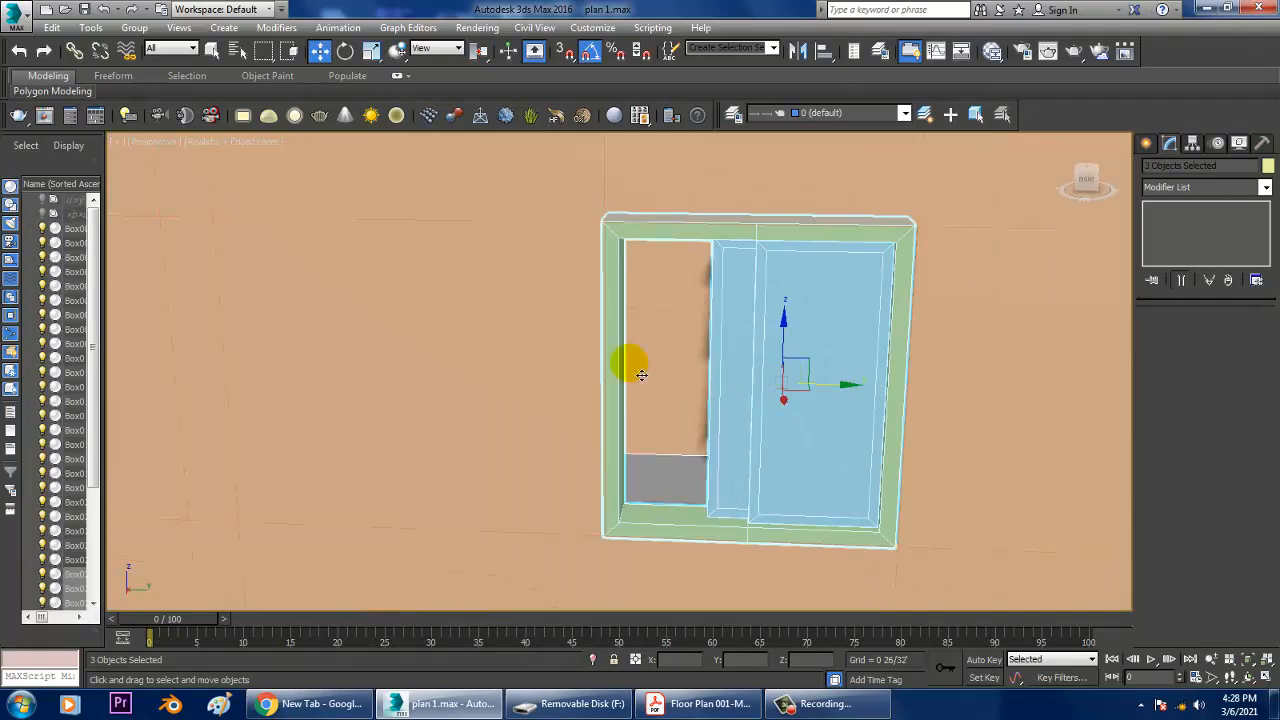
# - Check the cloned window's fit within the wall thickness and opening in the Top and Perspective views
pyautogui.hotkey('alt', 'w')
pyautogui.moveTo(523, 303); pyautogui.dragTo(480, 291, button='middle')
pyautogui.hotkey('alt', 'w')
pyautogui.scroll(1, 517, 297)
pyautogui.moveTo(499, 388); pyautogui.dragTo(571, 361, button='middle')
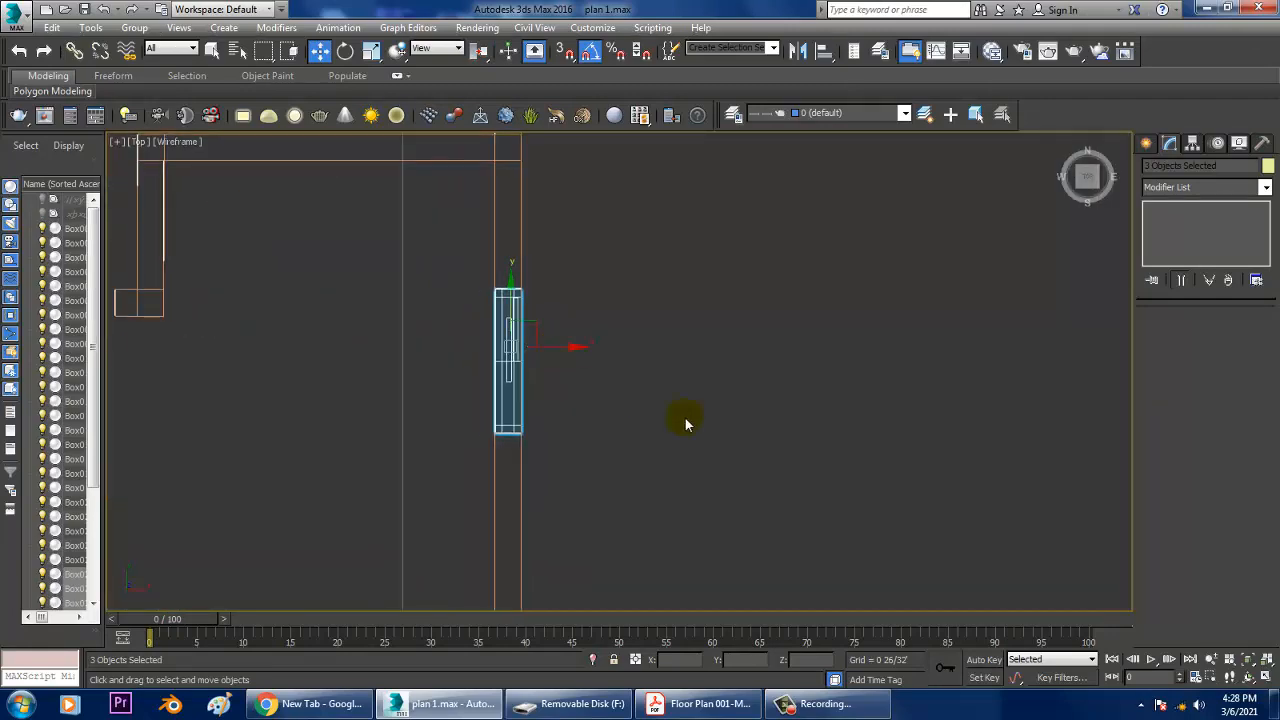
pyautogui.hotkey('alt', 'w')
pyautogui.middleClick(886, 494)
pyautogui.scroll(-4, 886, 494)
pyautogui.keyDown('alt'); pyautogui.moveTo(836, 462); pyautogui.dragTo(864, 480, button='middle'); pyautogui.keyUp('alt')
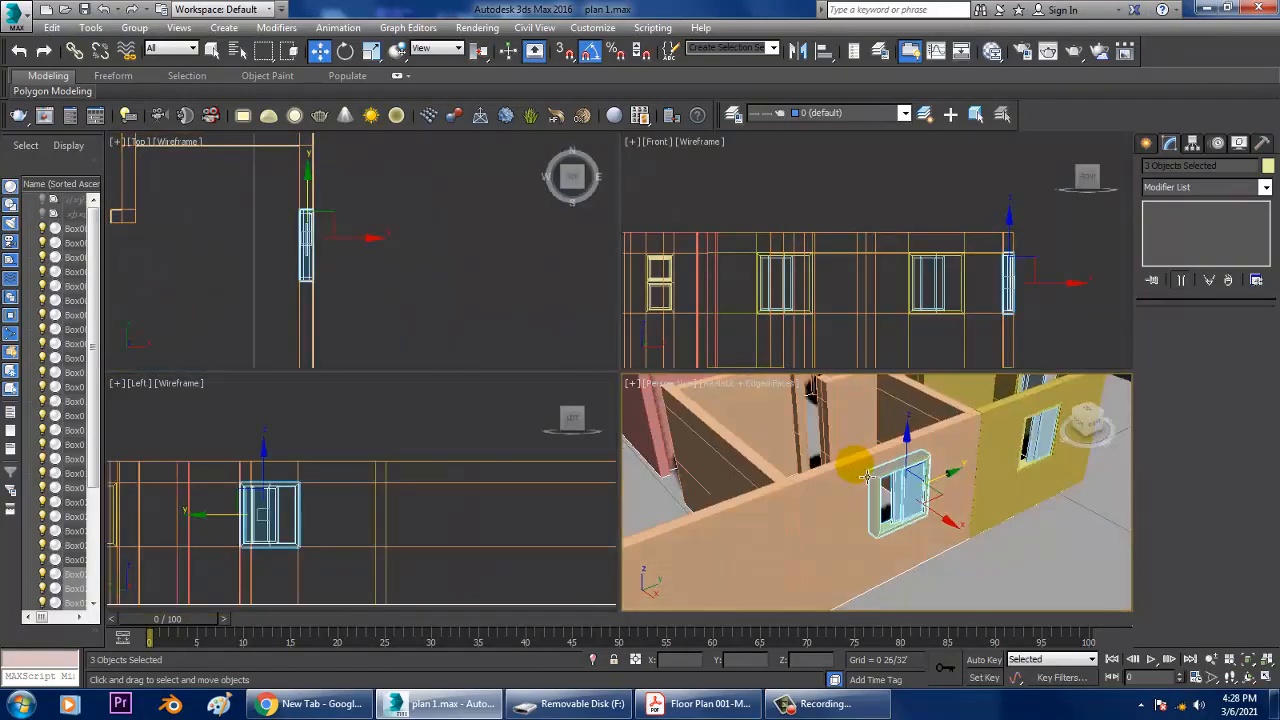
# - Examine the modelled floor's walls and windows in the Top view, alongside the neighbouring plan drawing
pyautogui.middleClick(252, 293)
pyautogui.hotkey('alt', 'w')
pyautogui.scroll(-2, 374, 287)
pyautogui.moveTo(476, 325); pyautogui.dragTo(740, 329, button='middle')
pyautogui.scroll(-6, 740, 329)
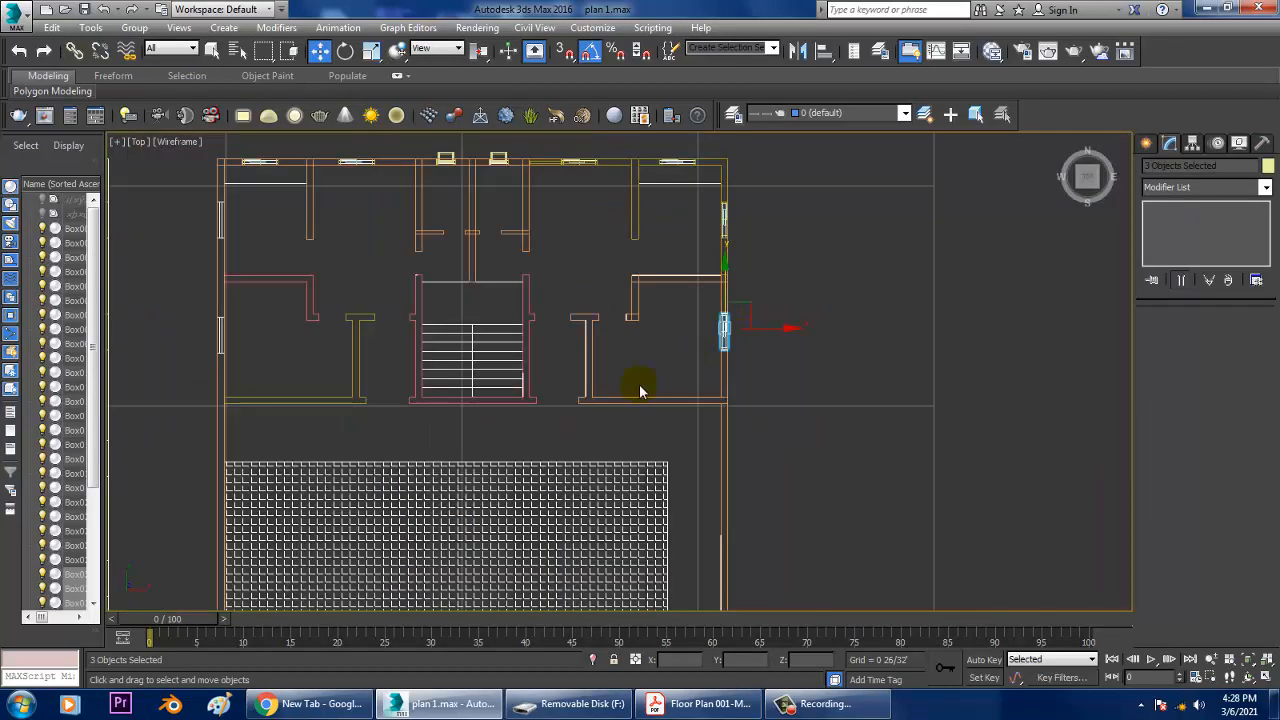
pyautogui.scroll(-2, 620, 385)
pyautogui.moveTo(620, 385); pyautogui.dragTo(760, 374, button='middle')
pyautogui.scroll(2, 600, 312)
pyautogui.moveTo(600, 312); pyautogui.dragTo(624, 341, button='middle')
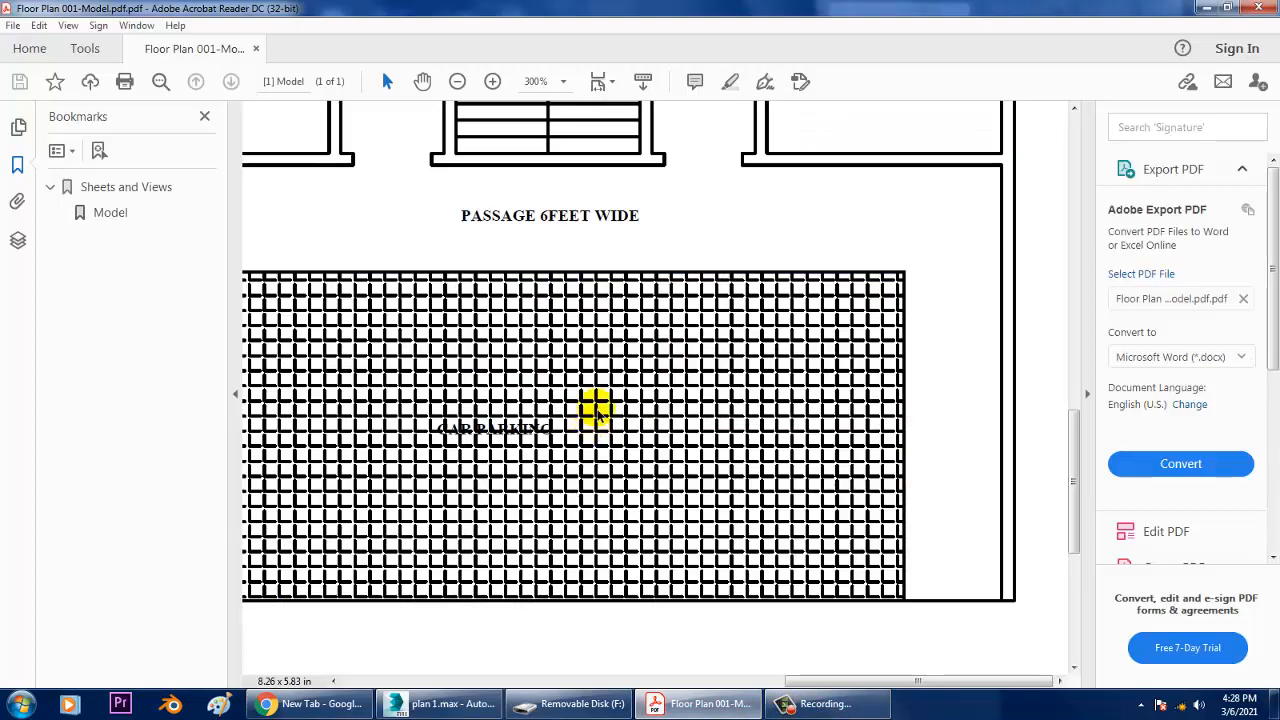
# - Switch to Adobe Acrobat Reader and examine the bedroom, kitchen, hall and bath openings on the PDF floor plan
pyautogui.moveTo(518, 212); pyautogui.dragTo(674, 143, button='middle')
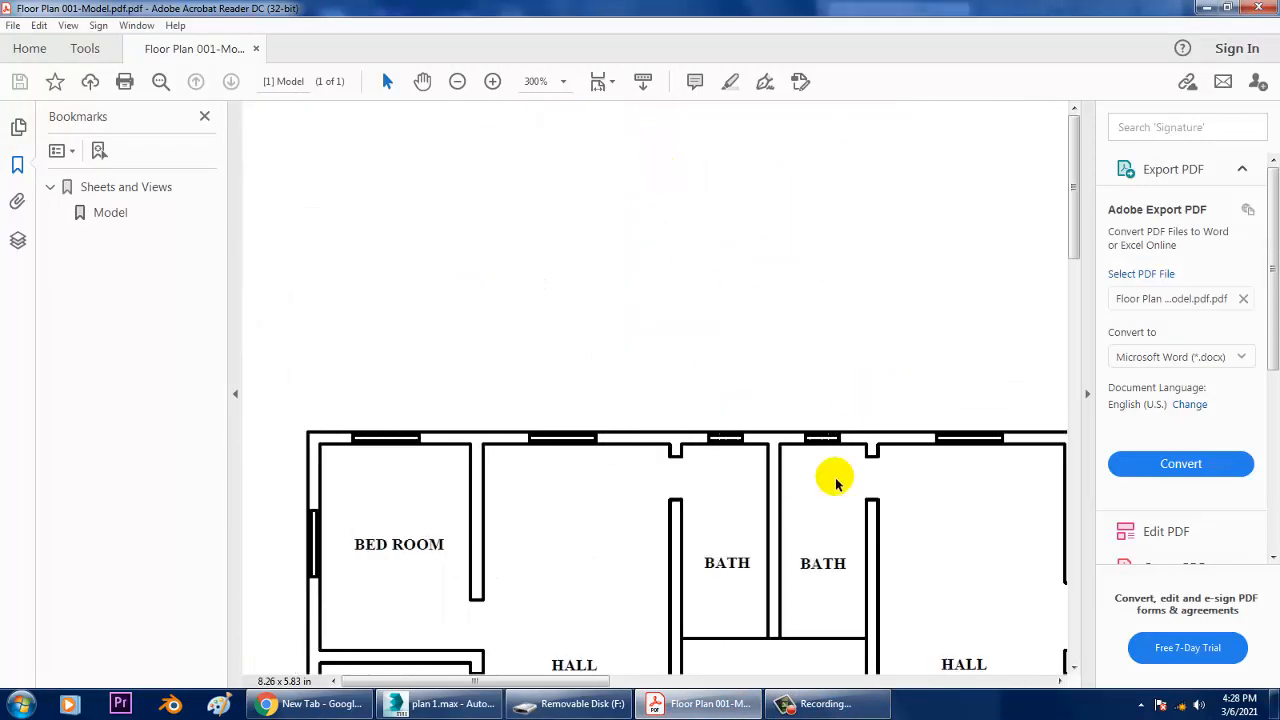
pyautogui.moveTo(1078, 251); pyautogui.dragTo(1080, 306)
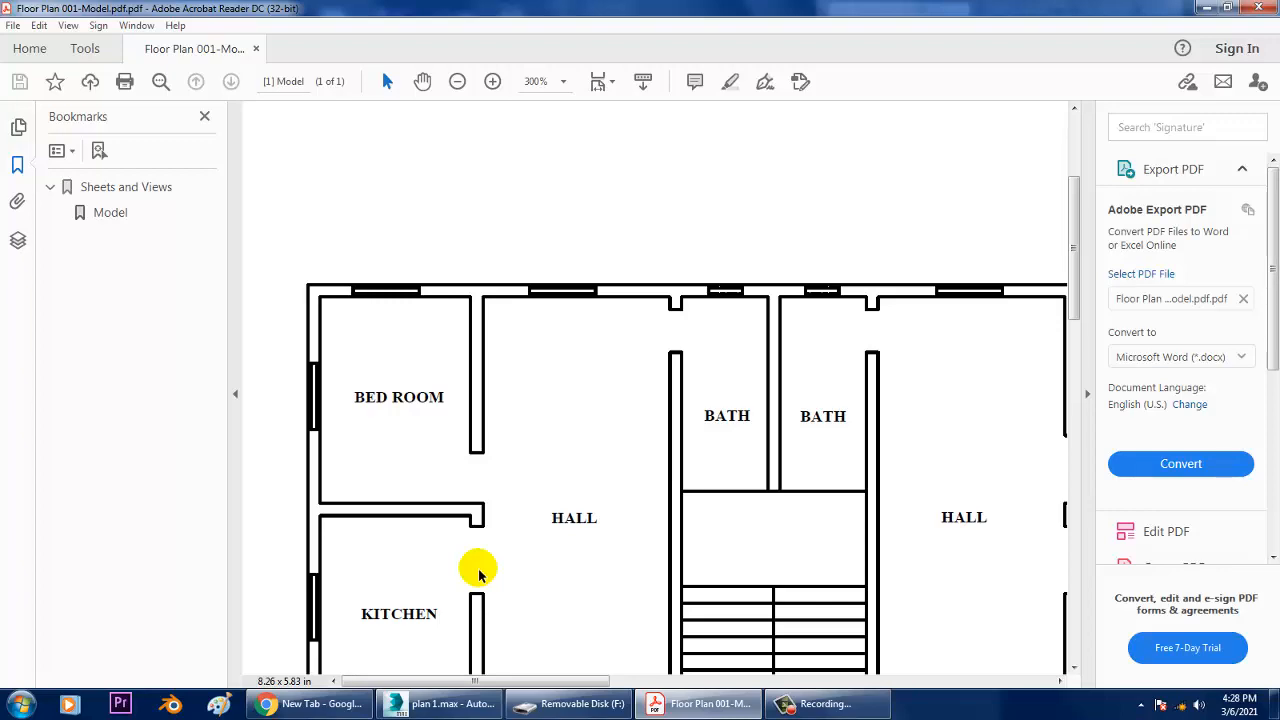
pyautogui.moveTo(562, 703)
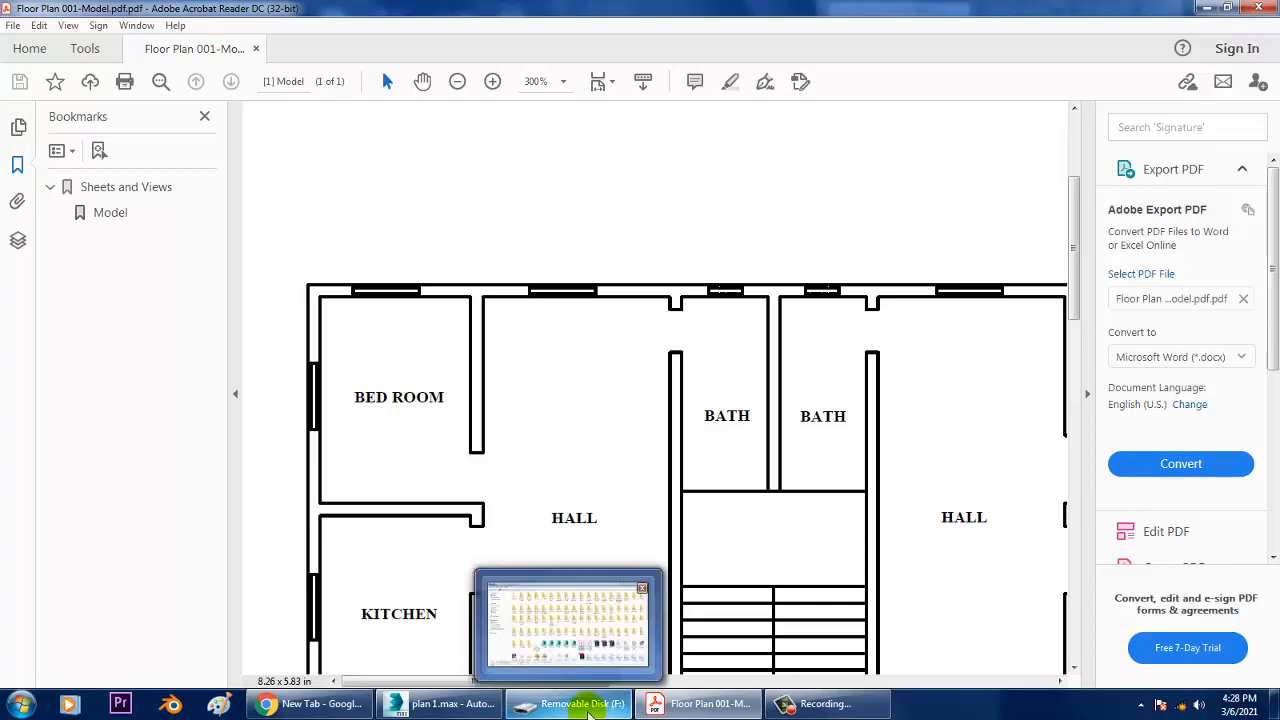
pyautogui.moveTo(663, 630)
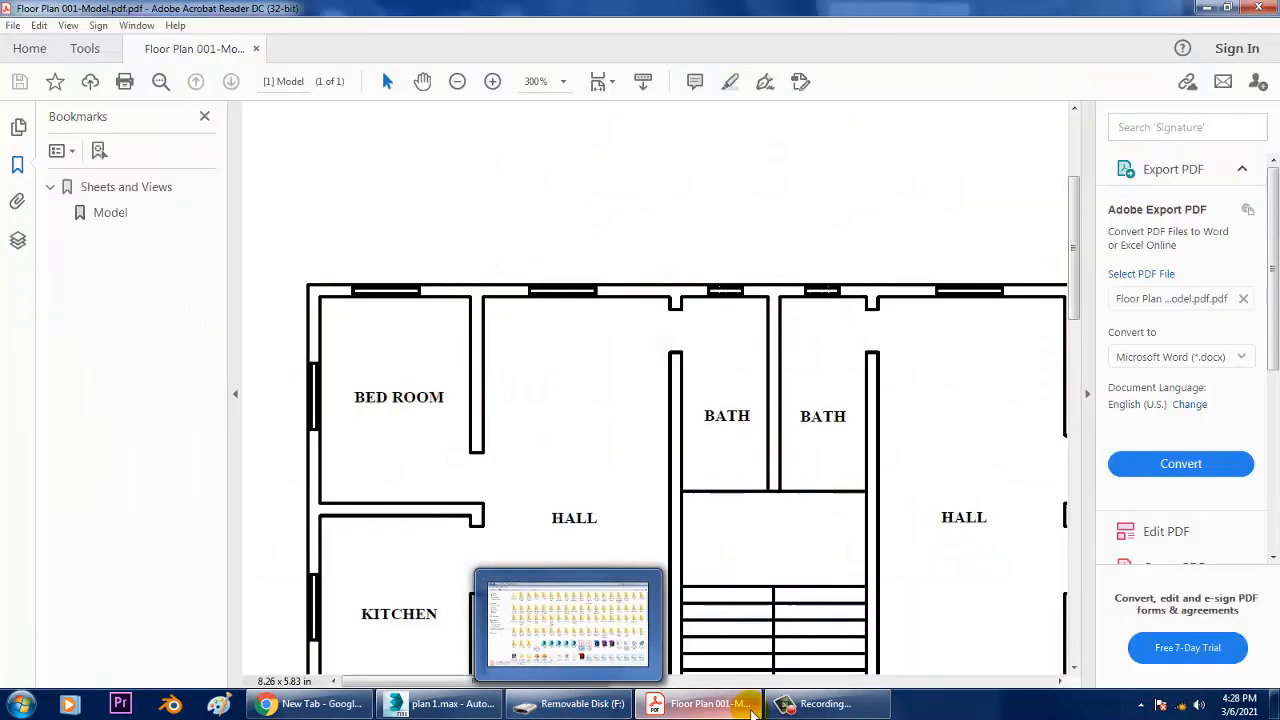
pyautogui.moveTo(768, 707)
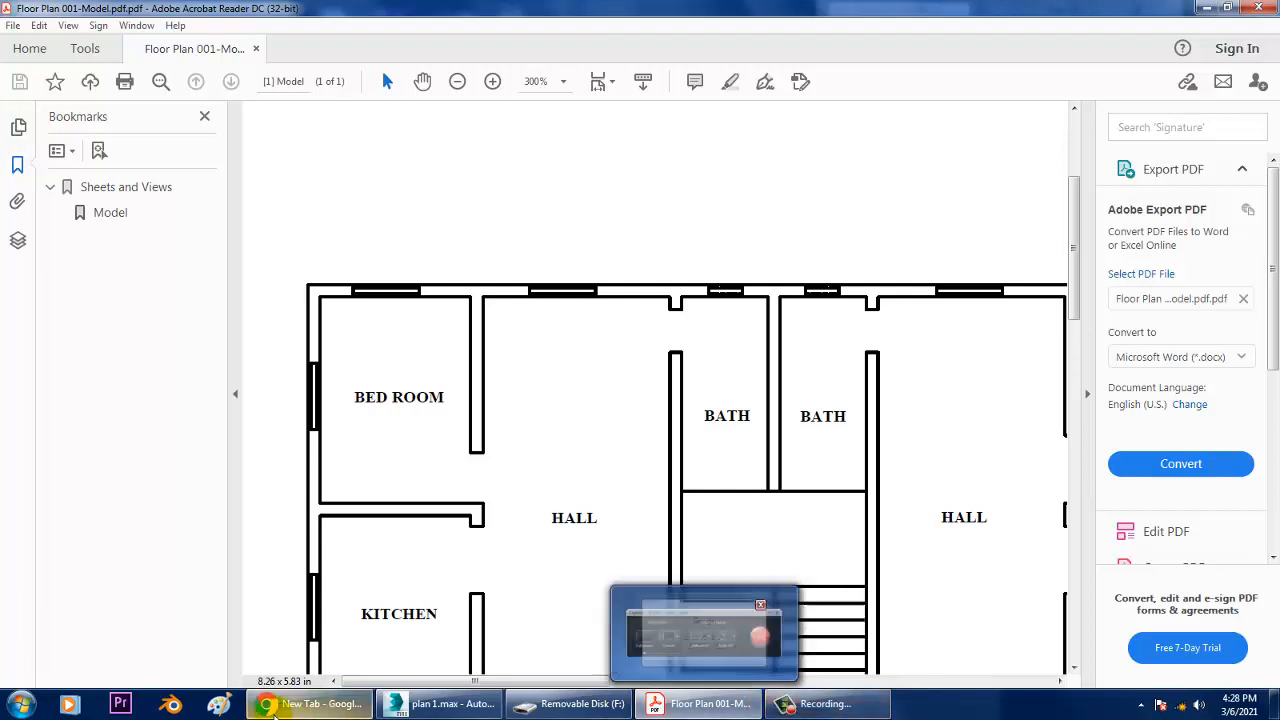
# - Return to 3ds Max and clear the window selection in the Top view
pyautogui.click(433, 707)
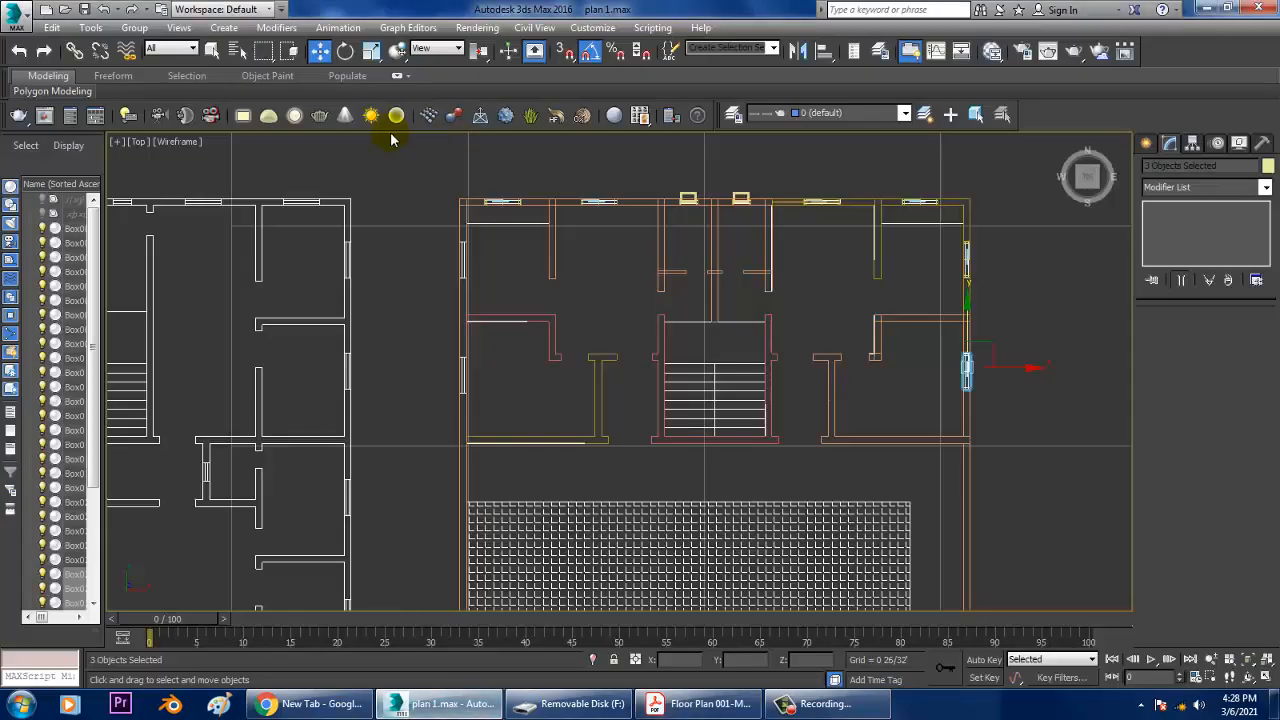
pyautogui.click(914, 286)
pyautogui.scroll(-2, 880, 286)
pyautogui.scroll(4, 777, 314)
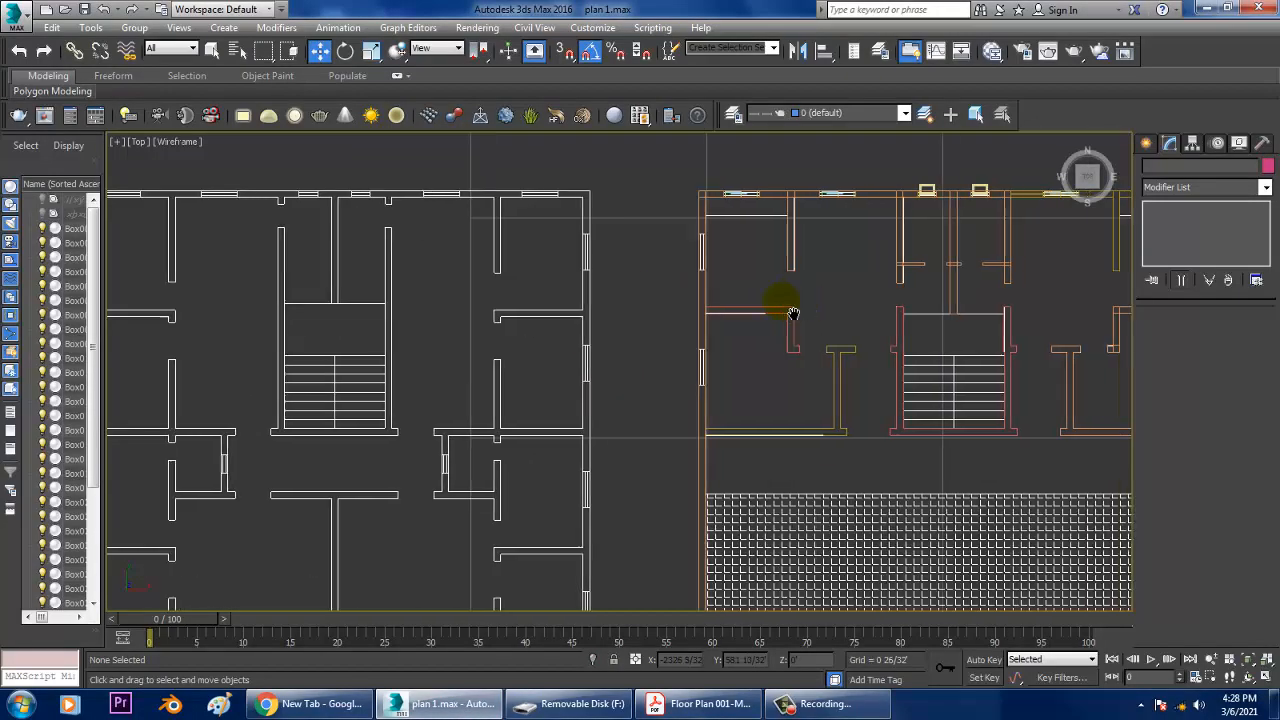
pyautogui.scroll(-2, 617, 299)
# - View the Bathroom-Door-Ideas-13 image from D:\March\Plan_1 as a door reference and place its window beside the modelled plan
pyautogui.click(479, 27)
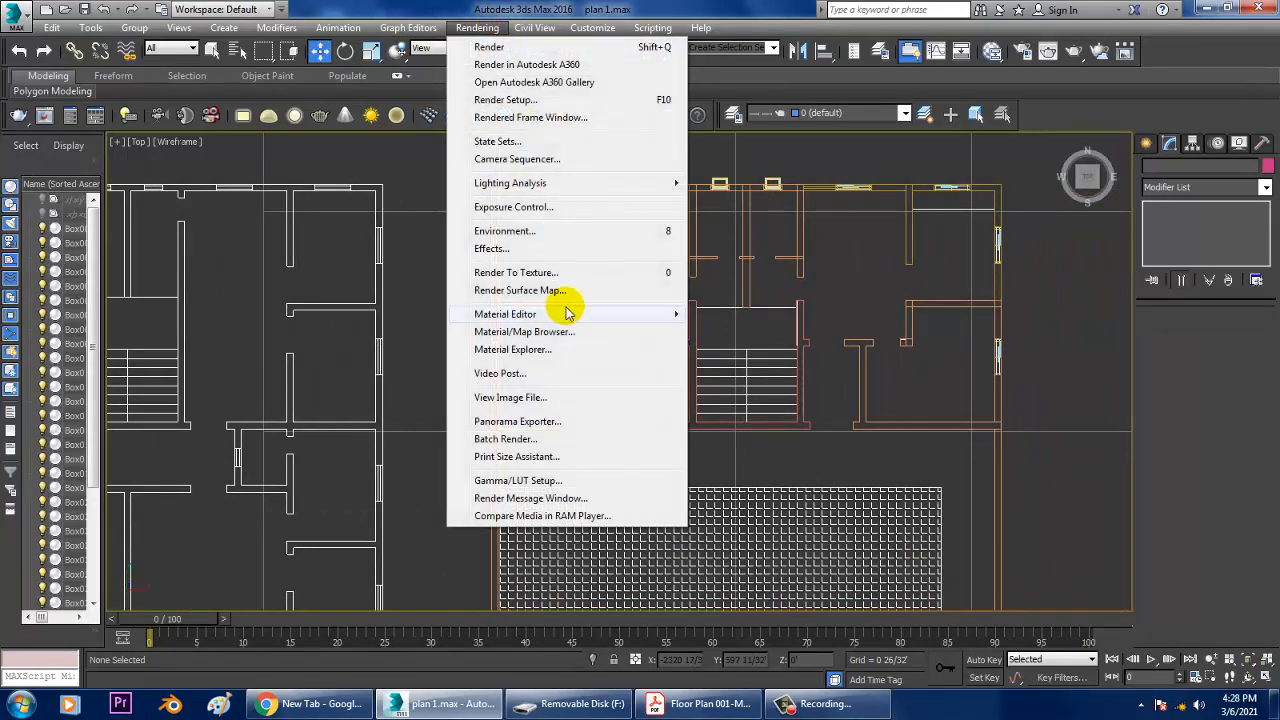
pyautogui.click(578, 398)
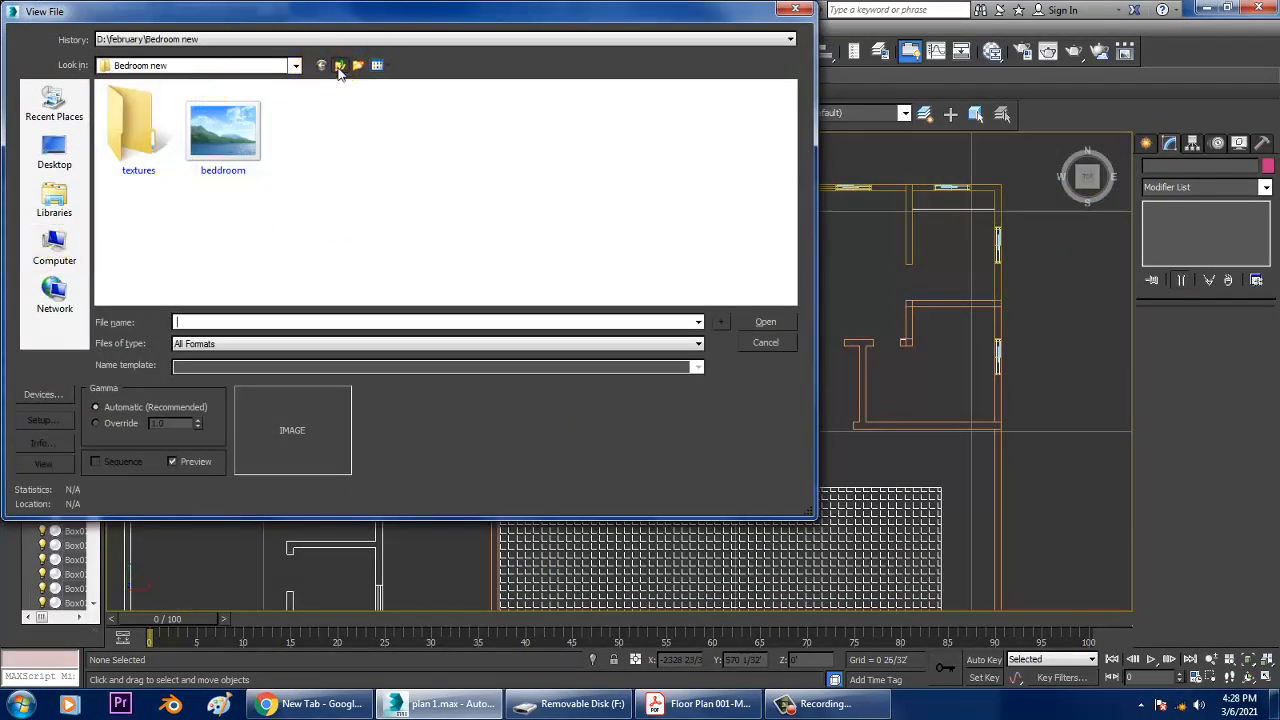
pyautogui.click(340, 67)
pyautogui.click(340, 66)
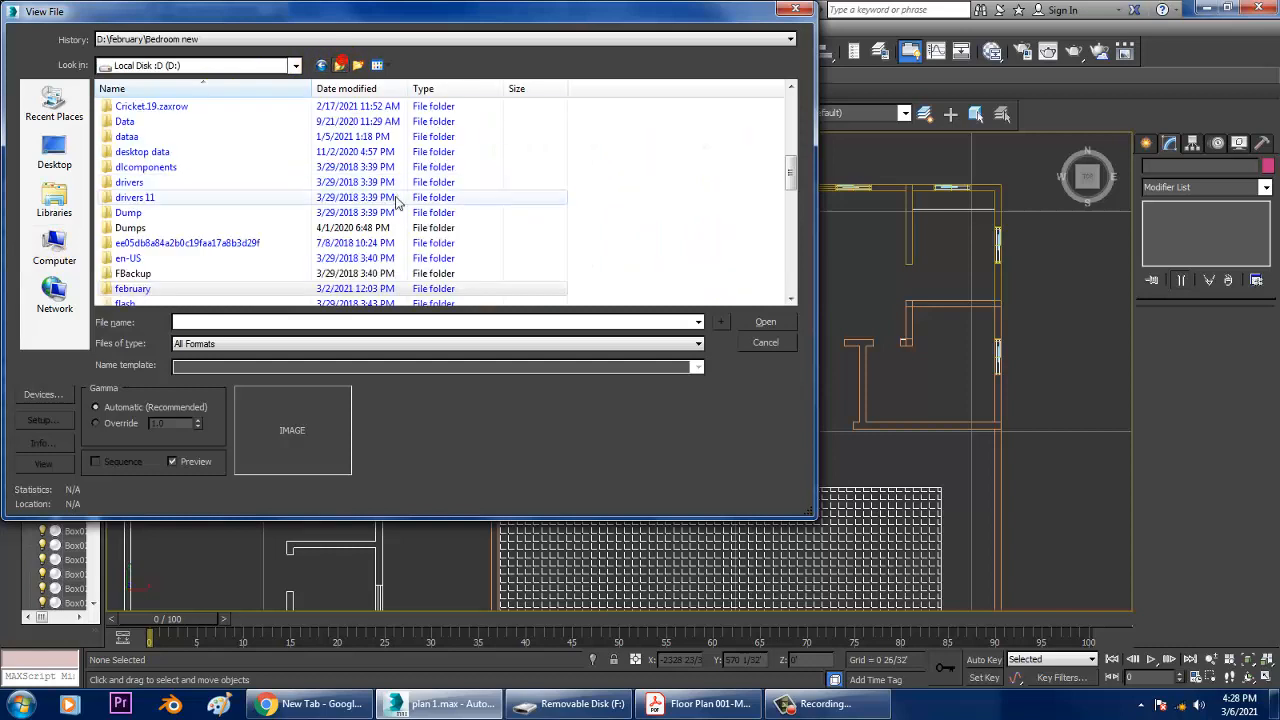
pyautogui.scroll(-5, 223, 243)
pyautogui.doubleClick(148, 108)
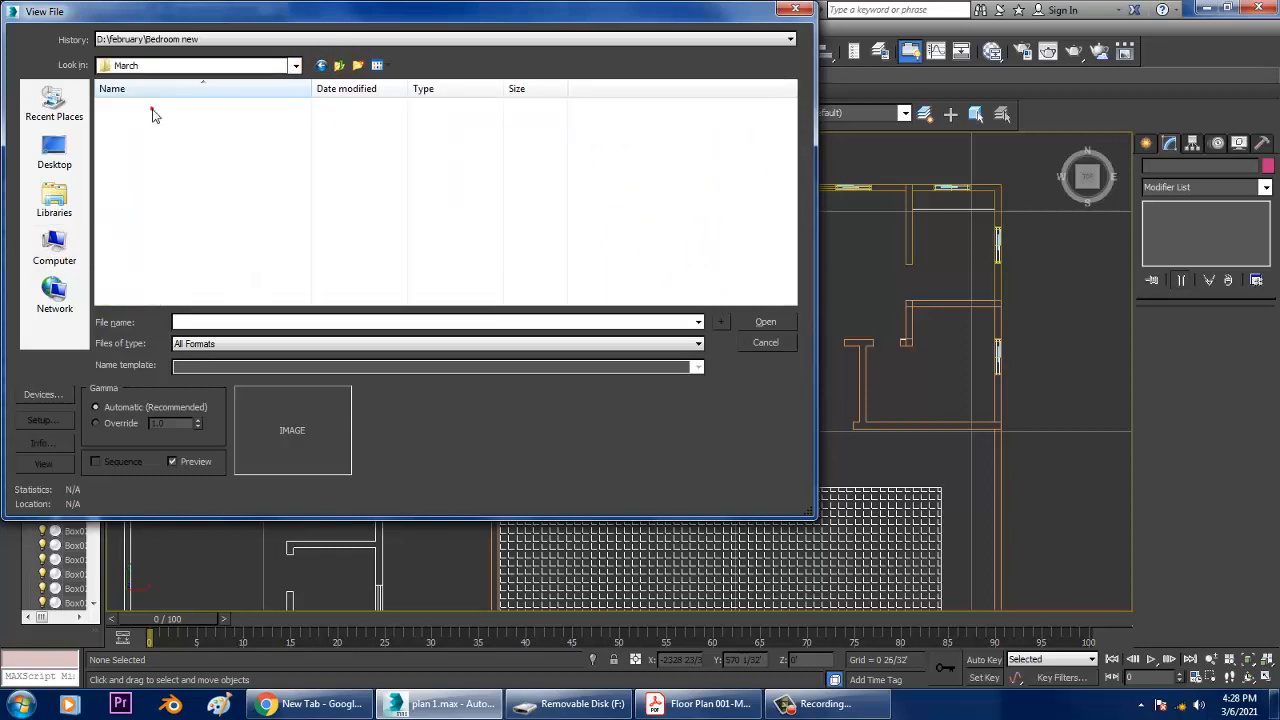
pyautogui.doubleClick(130, 228)
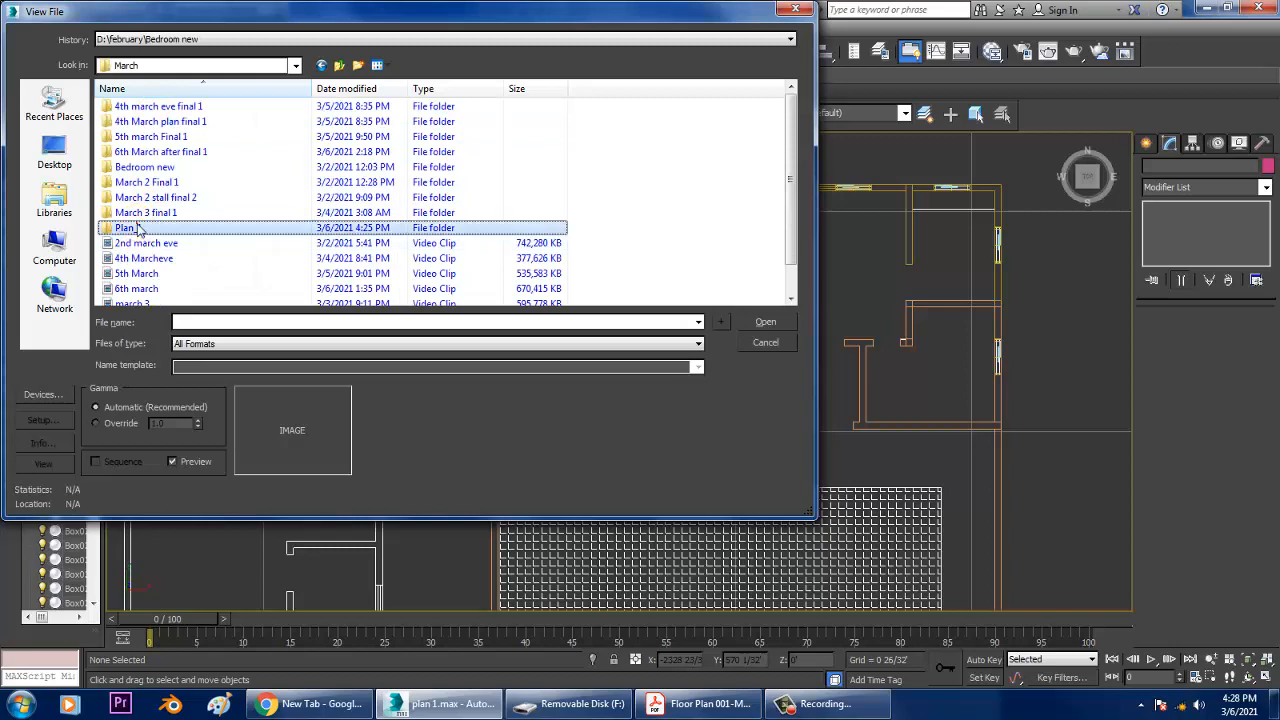
pyautogui.click(125, 145)
pyautogui.click(213, 148)
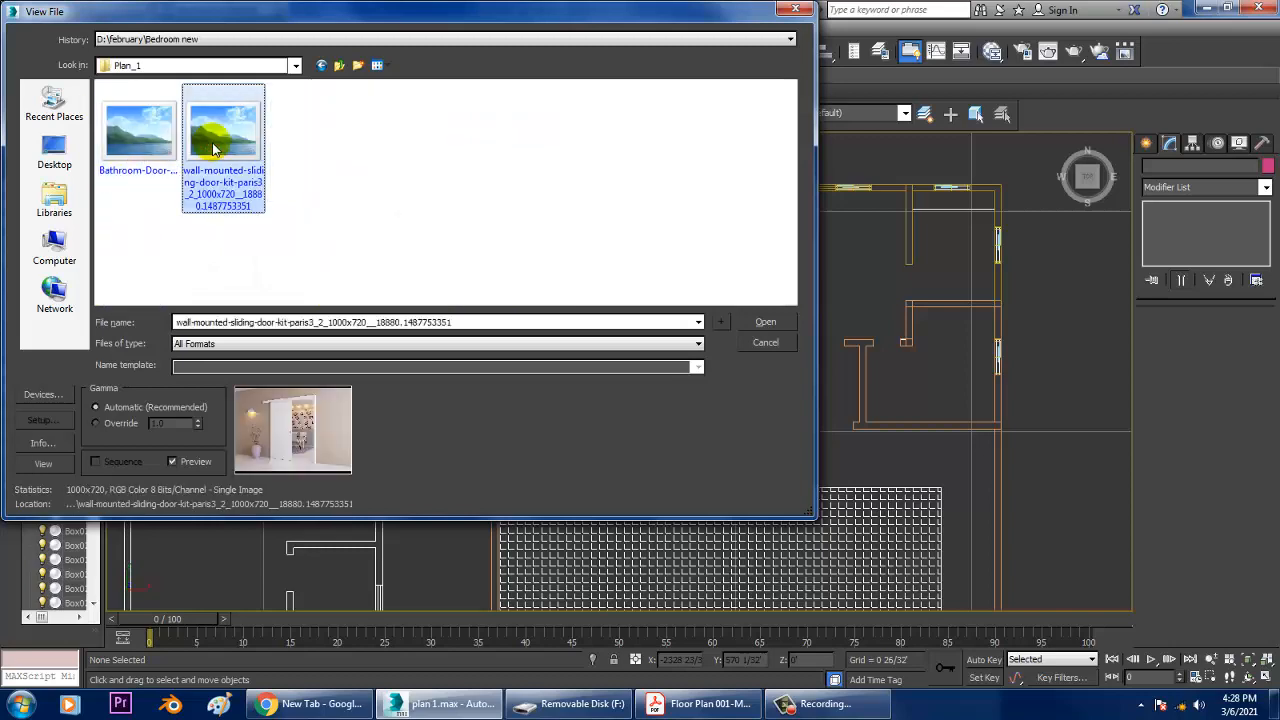
pyautogui.doubleClick(137, 145)
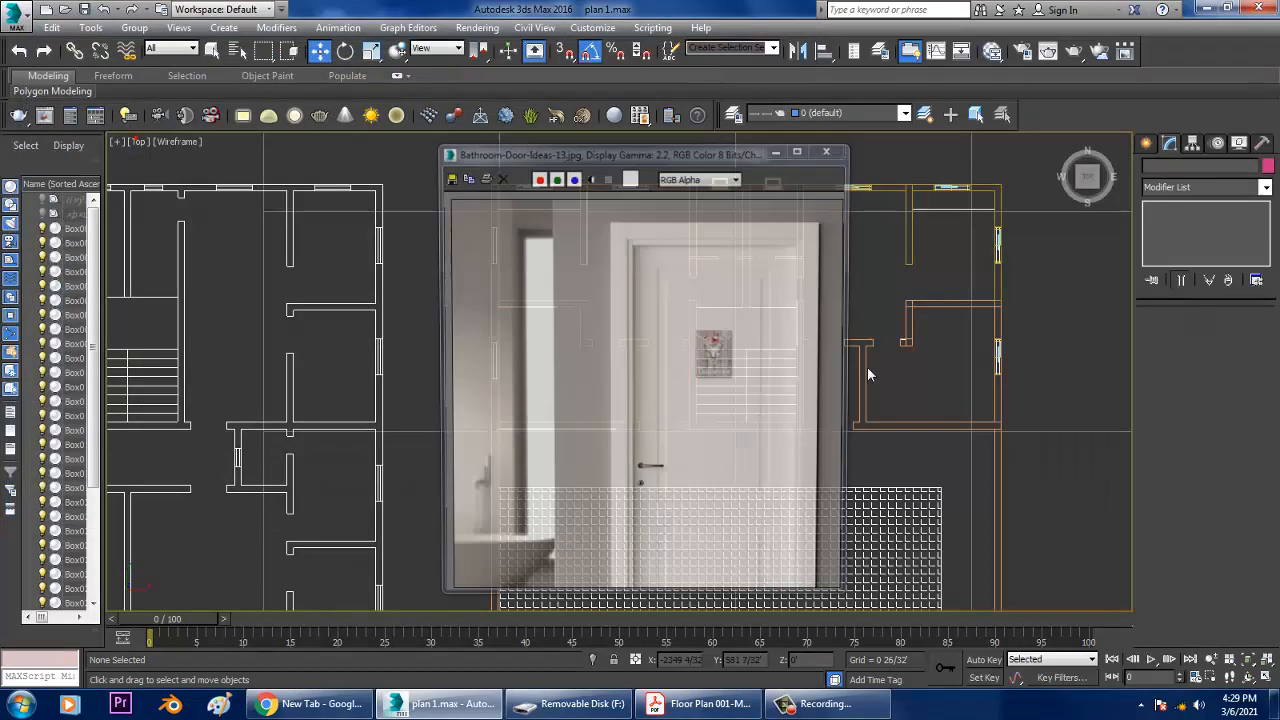
pyautogui.moveTo(637, 159); pyautogui.dragTo(177, 93)
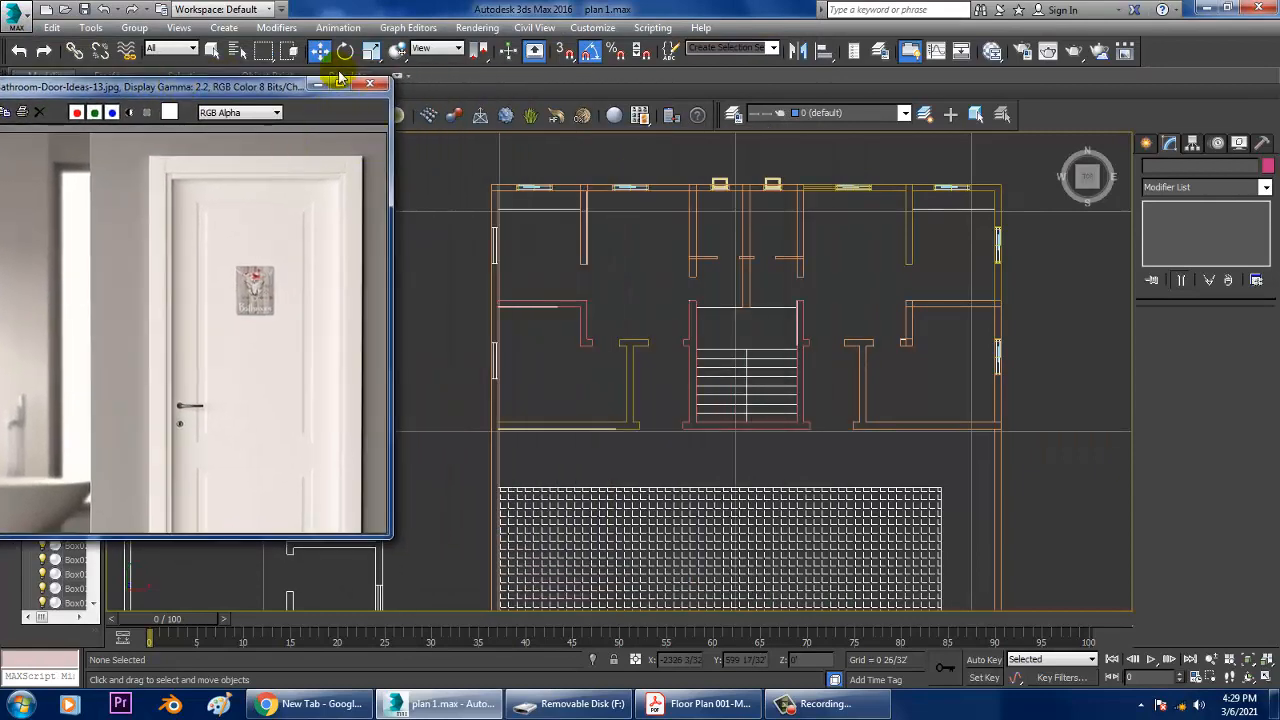
# - View the wall-mounted sliding door image from the Plan_1 folder and minimize its window
pyautogui.click(477, 27)
pyautogui.click(510, 397)
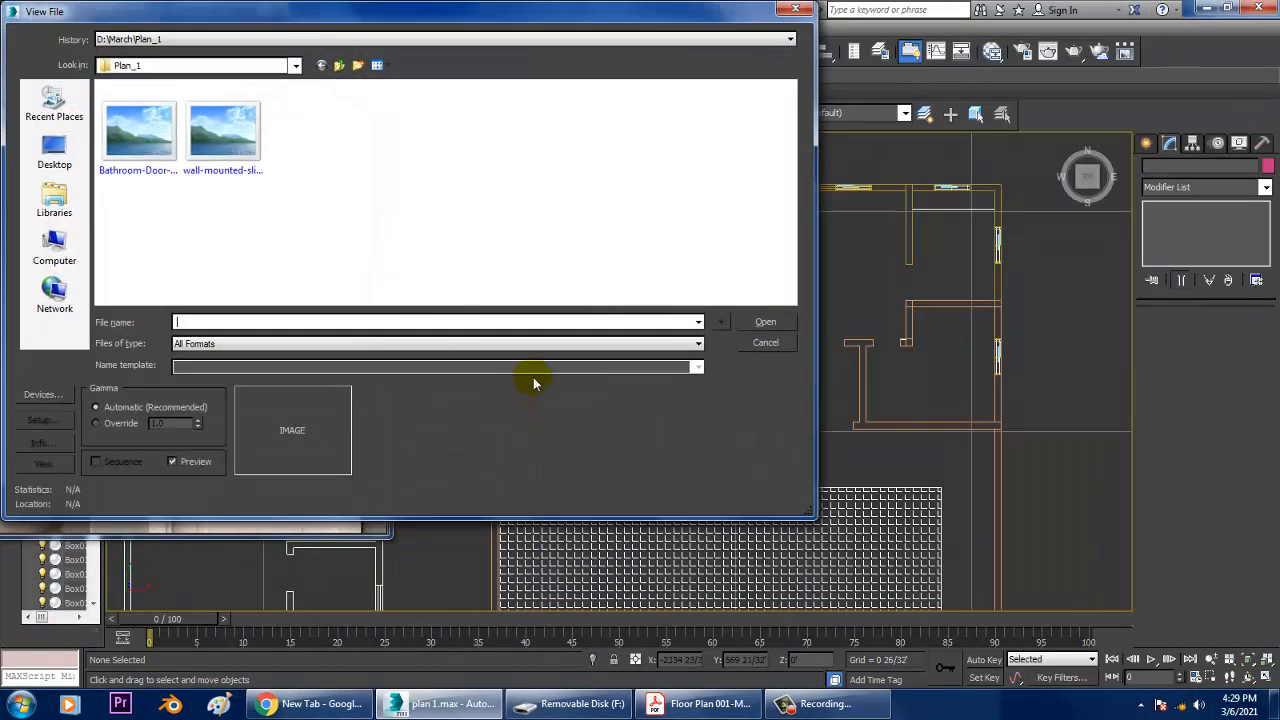
pyautogui.doubleClick(240, 136)
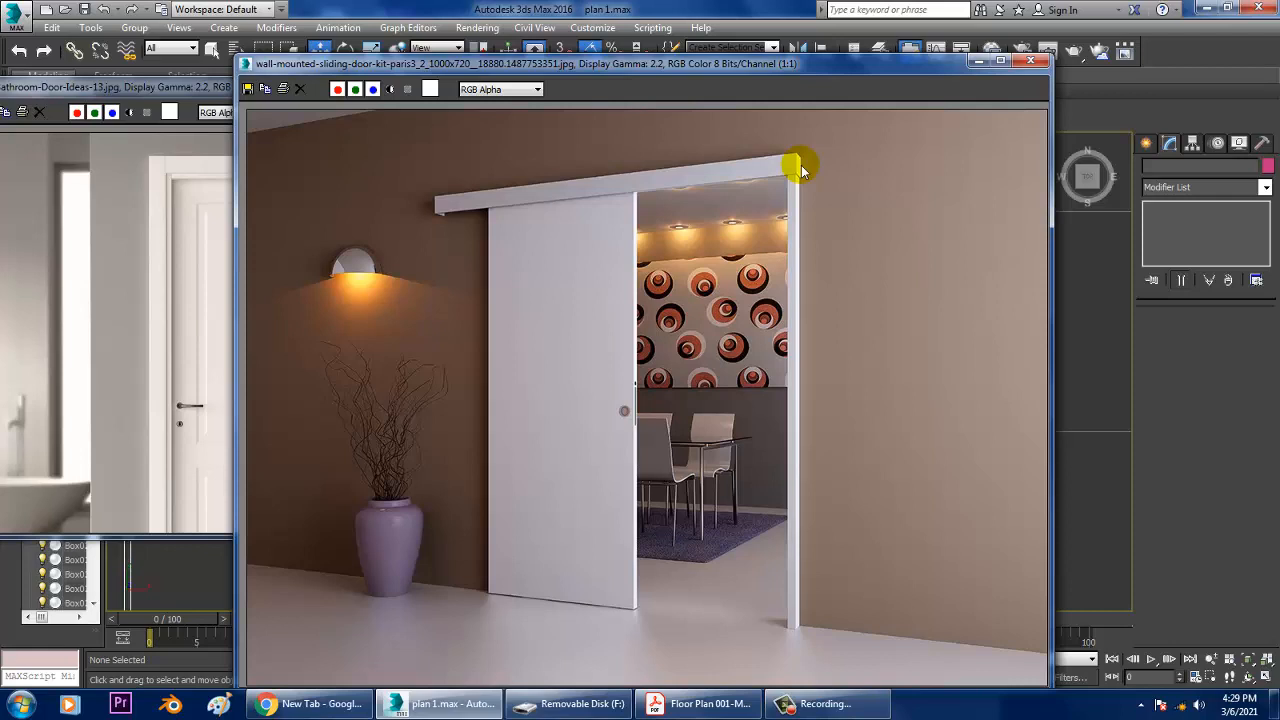
pyautogui.click(978, 62)
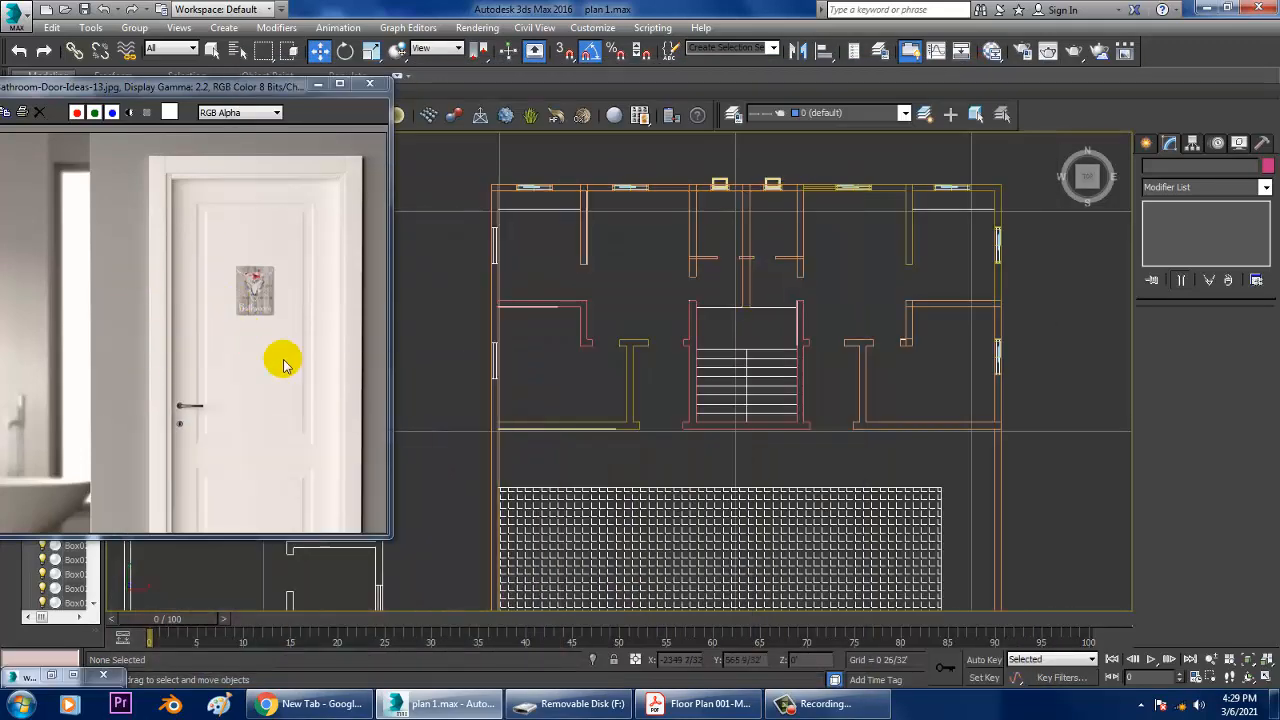
# - Examine the modelled plan's doorways in the Top view against the door reference and the PDF floor plan
pyautogui.scroll(5, 749, 337)
pyautogui.scroll(-8, 752, 345)
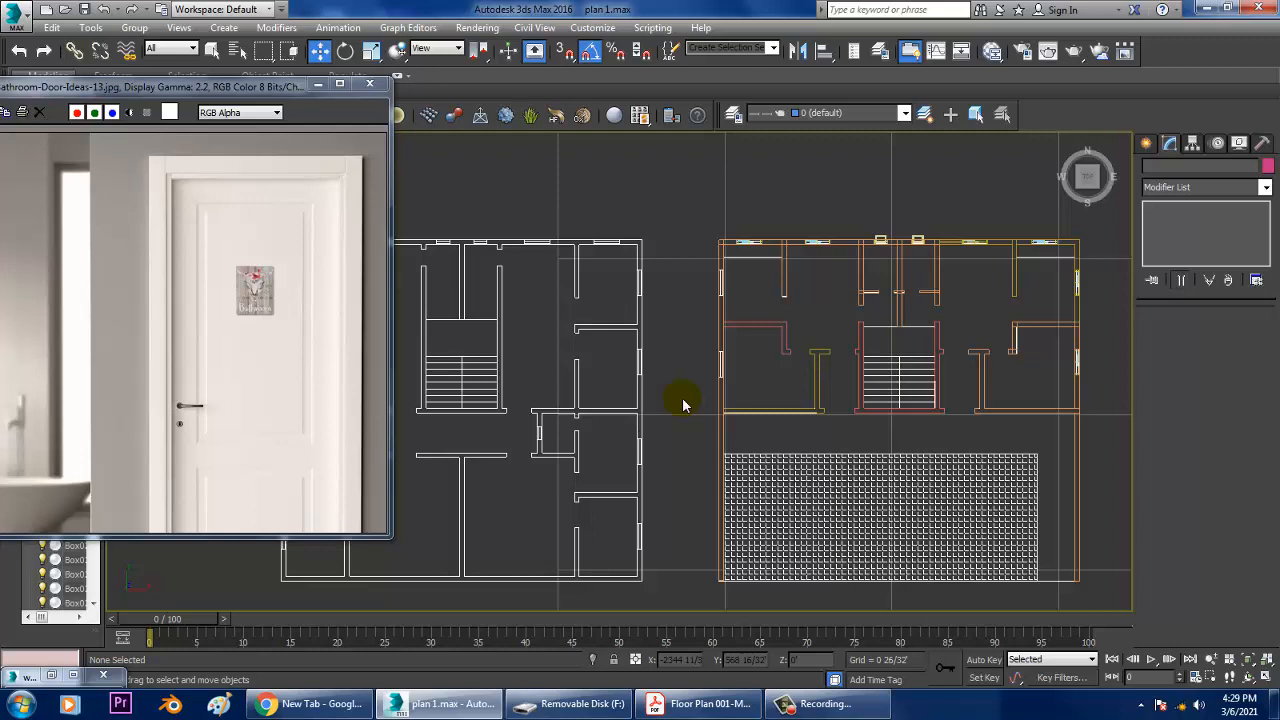
pyautogui.moveTo(553, 363); pyautogui.dragTo(336, 322, button='middle')
pyautogui.scroll(3, 772, 324)
pyautogui.moveTo(886, 234); pyautogui.dragTo(830, 339, button='middle')
pyautogui.scroll(-3, 830, 343)
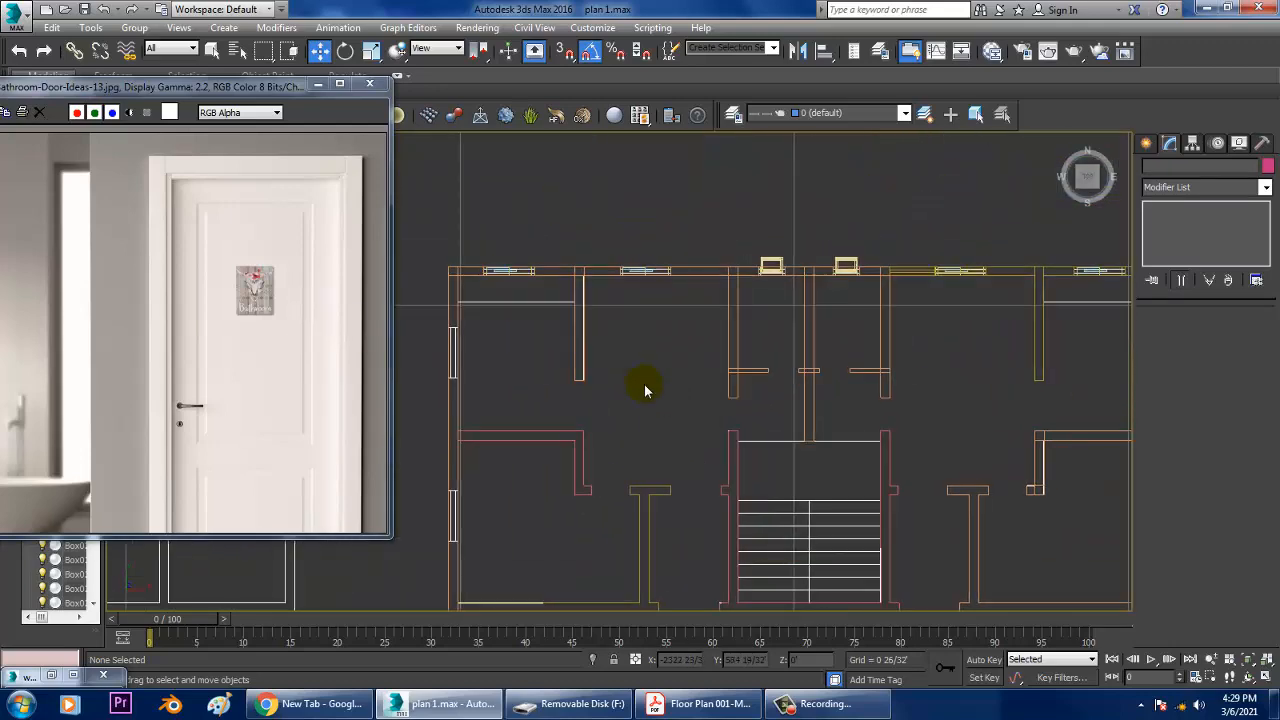
pyautogui.click(720, 705)
pyautogui.click(720, 705)
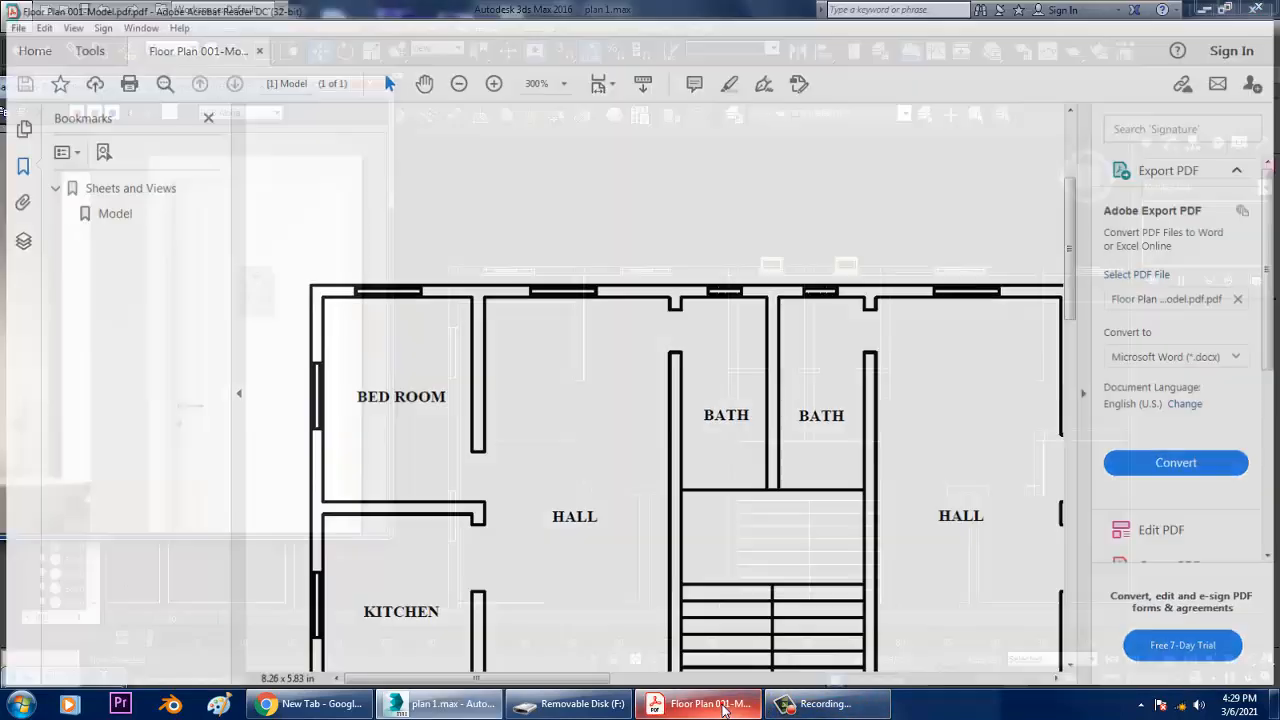
pyautogui.moveTo(586, 394); pyautogui.dragTo(631, 360, button='middle')
pyautogui.scroll(5, 625, 355)
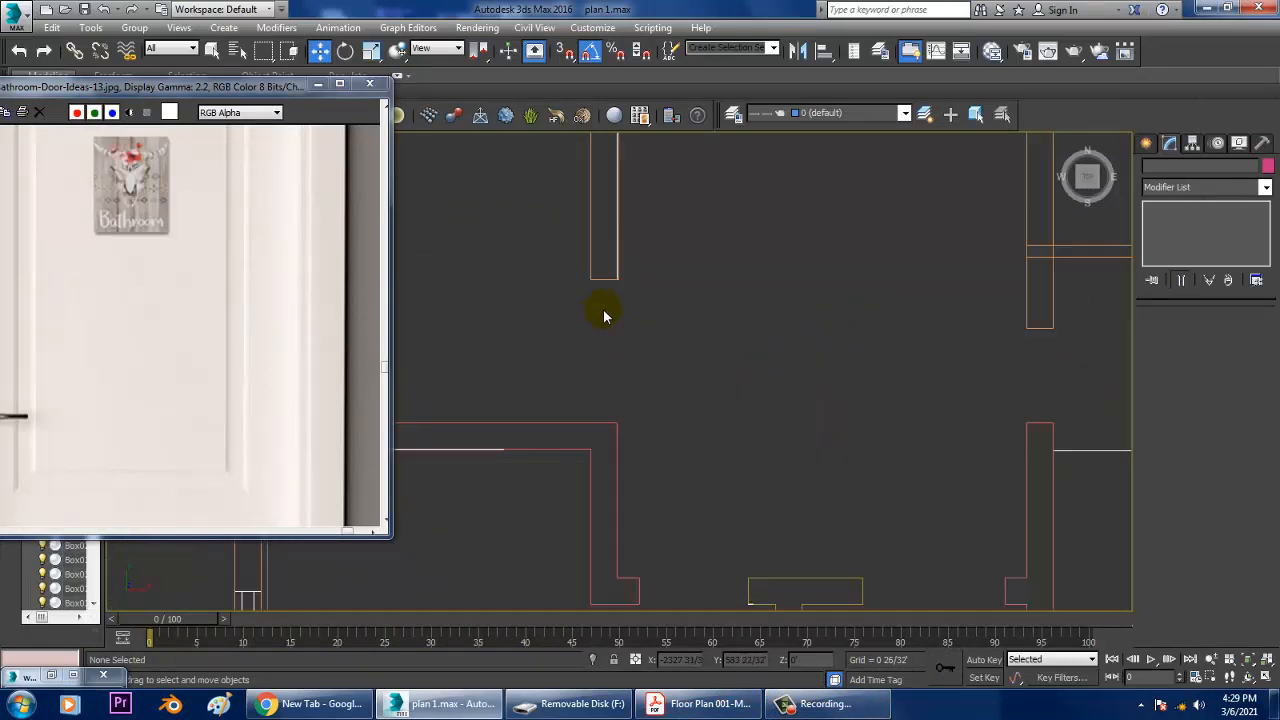
# - Draw a box with AutoGrid and snapping across the doorway gap in the Top view, about 4 2/32' long and 0 24/32' wide
pyautogui.click(605, 280)
pyautogui.click(1146, 143)
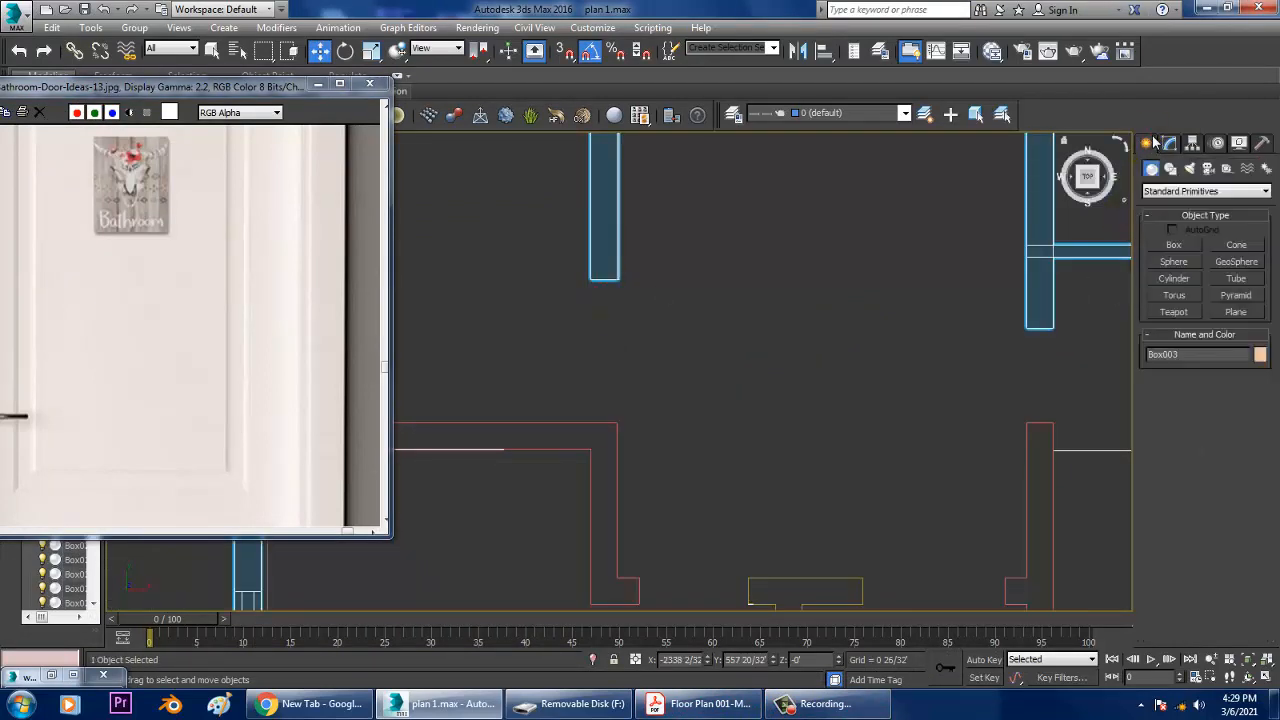
pyautogui.click(1174, 245)
pyautogui.moveTo(736, 280); pyautogui.dragTo(791, 251, button='middle')
pyautogui.scroll(2, 663, 263)
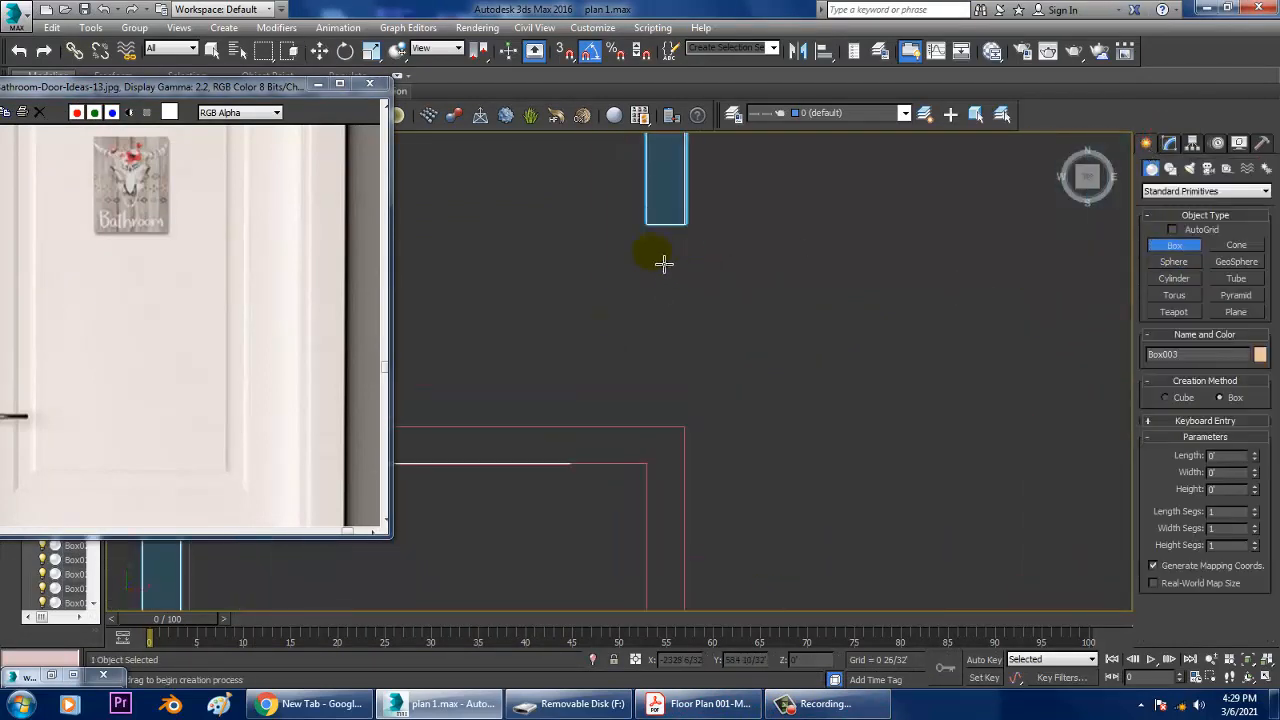
pyautogui.moveTo(663, 263); pyautogui.dragTo(707, 250, button='middle')
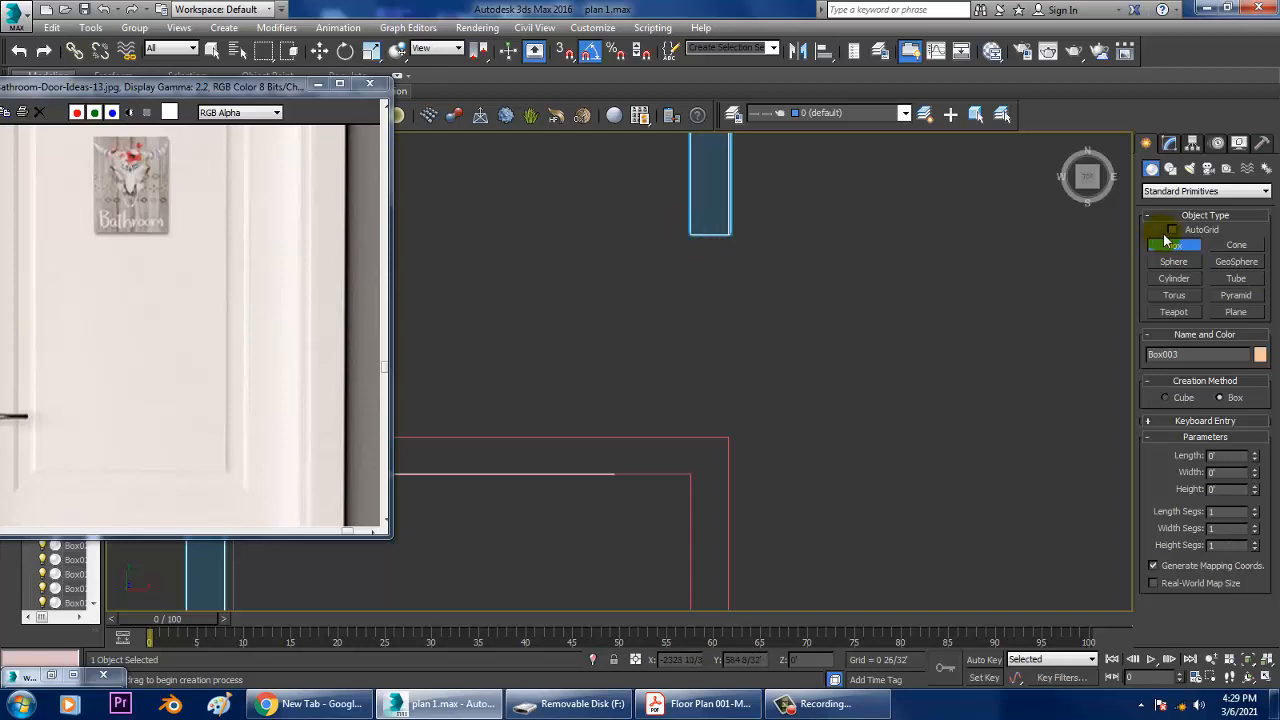
pyautogui.press('s')
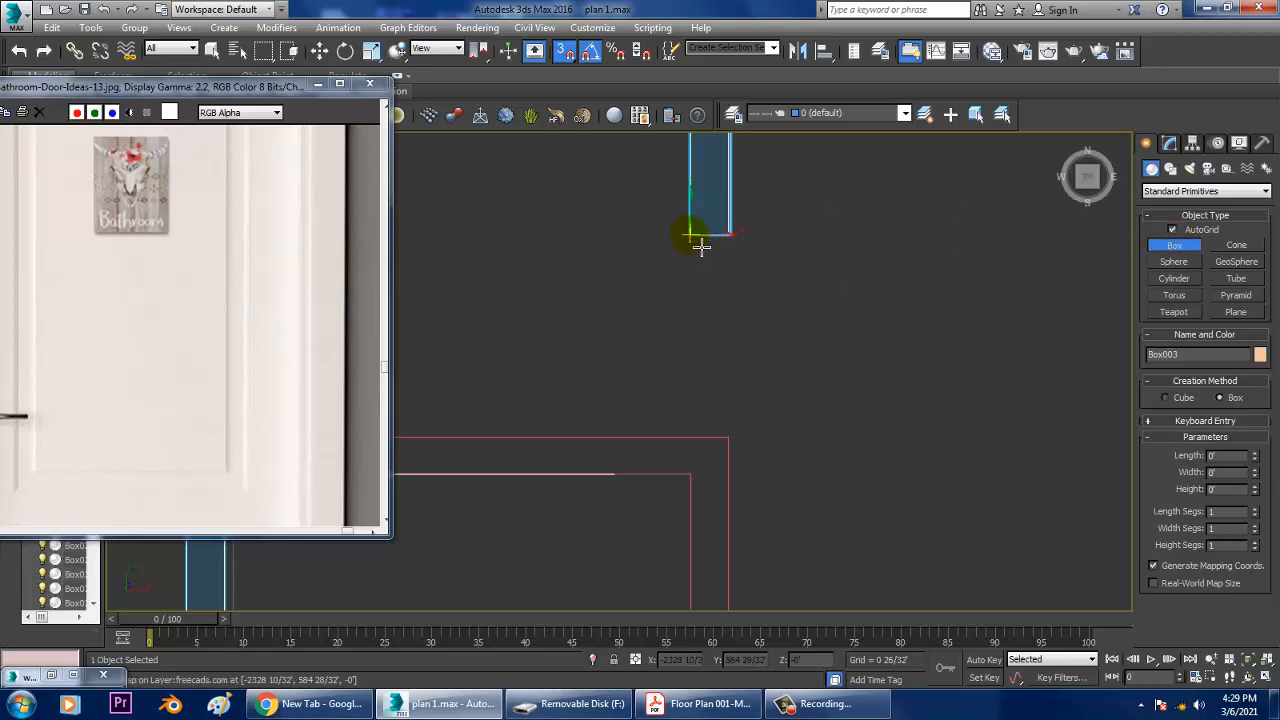
pyautogui.moveTo(698, 240); pyautogui.dragTo(748, 437)
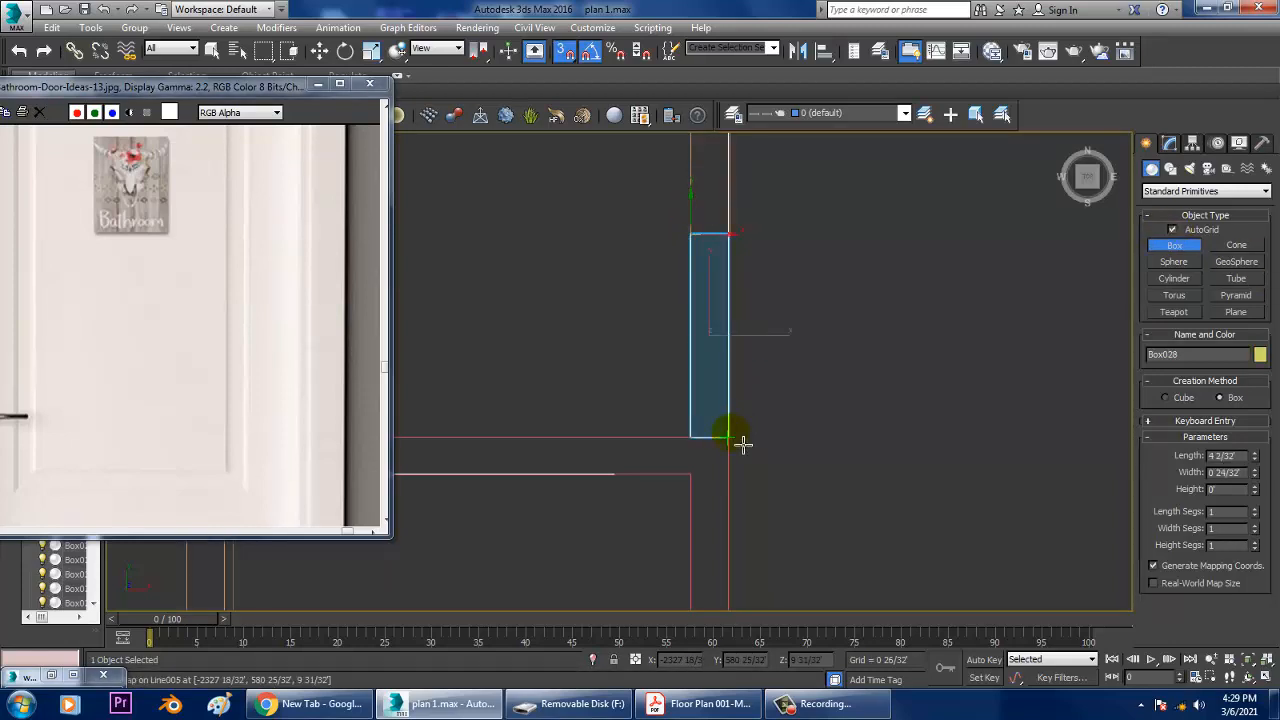
pyautogui.click(741, 301)
pyautogui.press('w')
pyautogui.hotkey('alt', 'w')
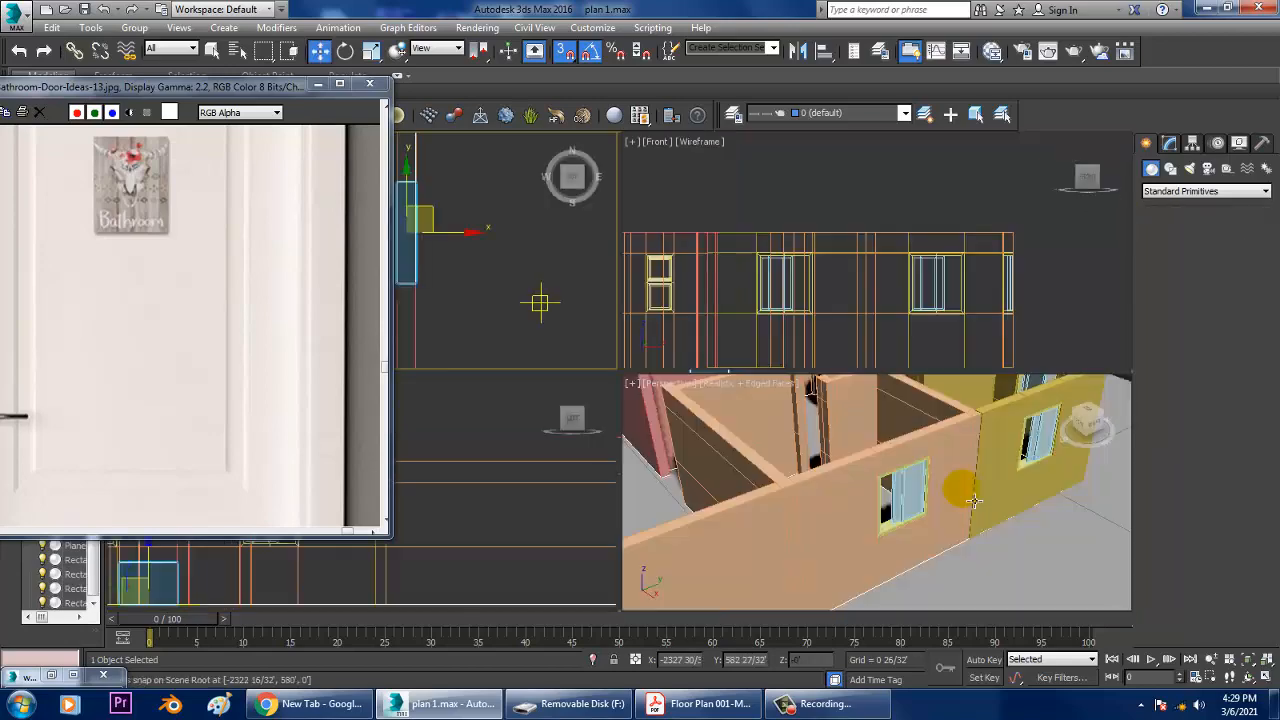
# - Set the doorway box's height to 6' and refine it to 6.5'
pyautogui.middleClick(975, 501)
pyautogui.press('z')
pyautogui.hotkey('alt', 'w')
pyautogui.keyDown('alt'); pyautogui.moveTo(963, 499); pyautogui.dragTo(780, 466, button='middle'); pyautogui.keyUp('alt')
pyautogui.scroll(-5, 863, 437)
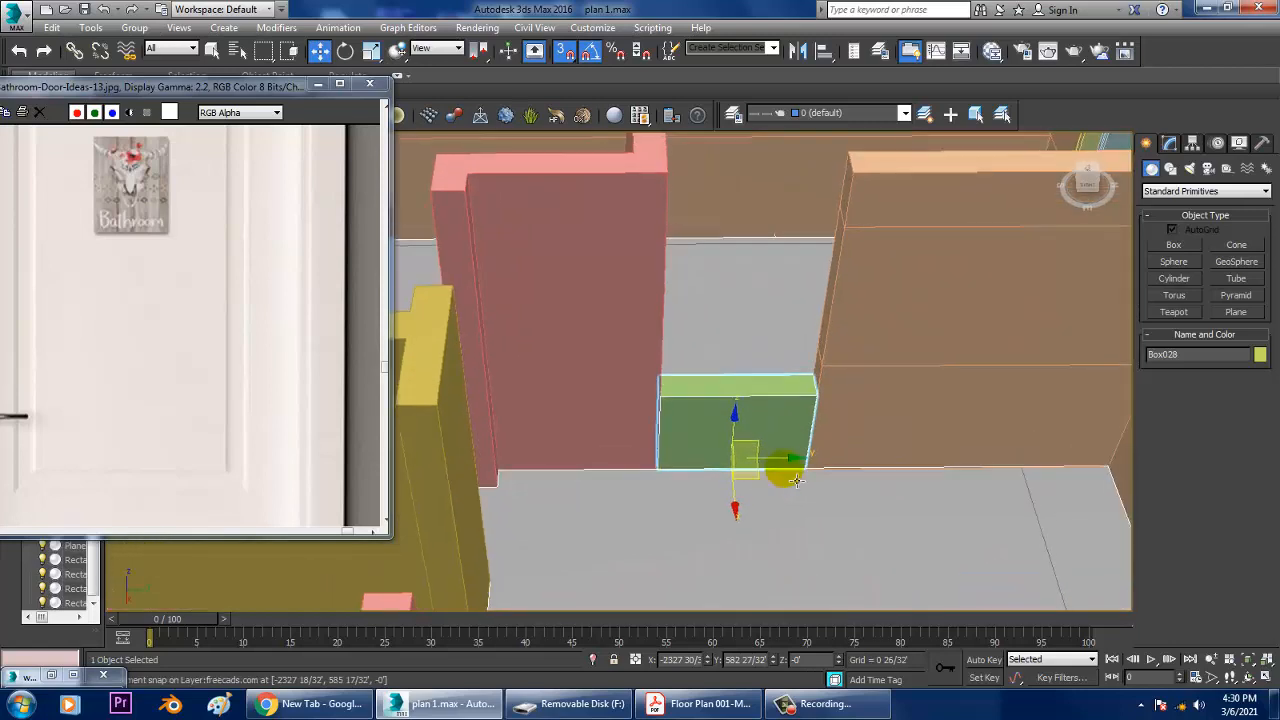
pyautogui.click(1170, 146)
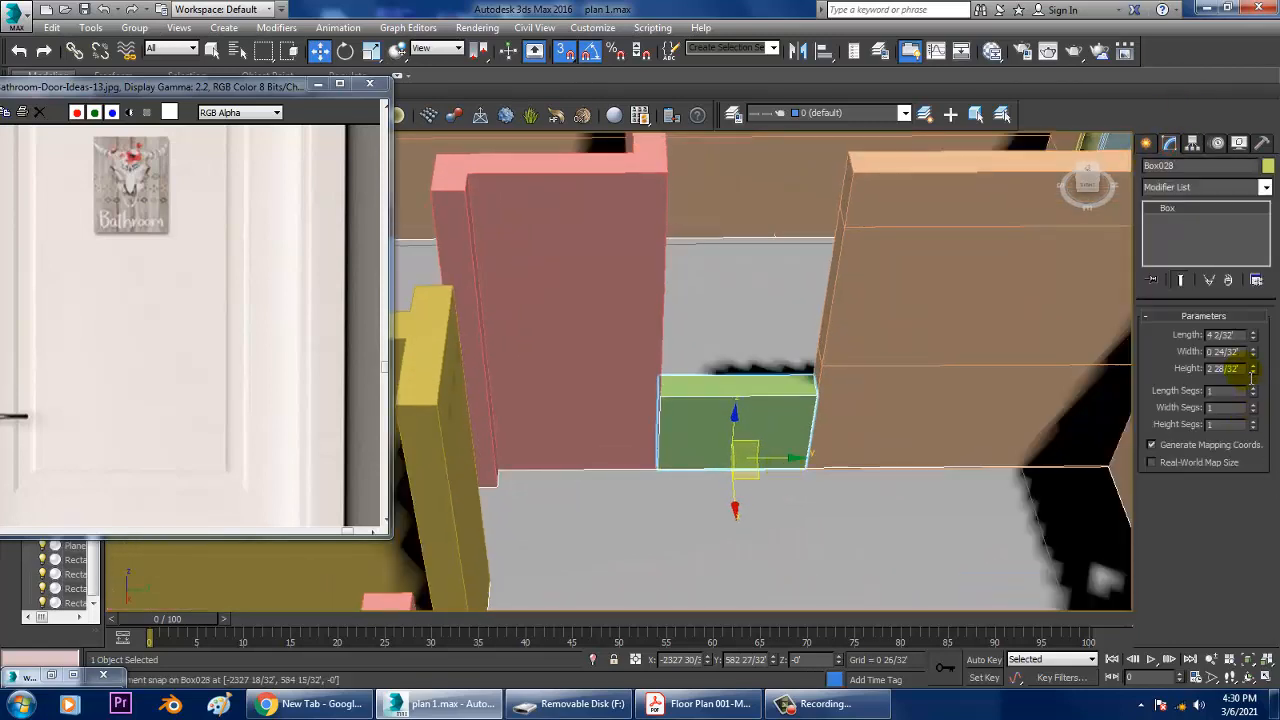
pyautogui.write('6')
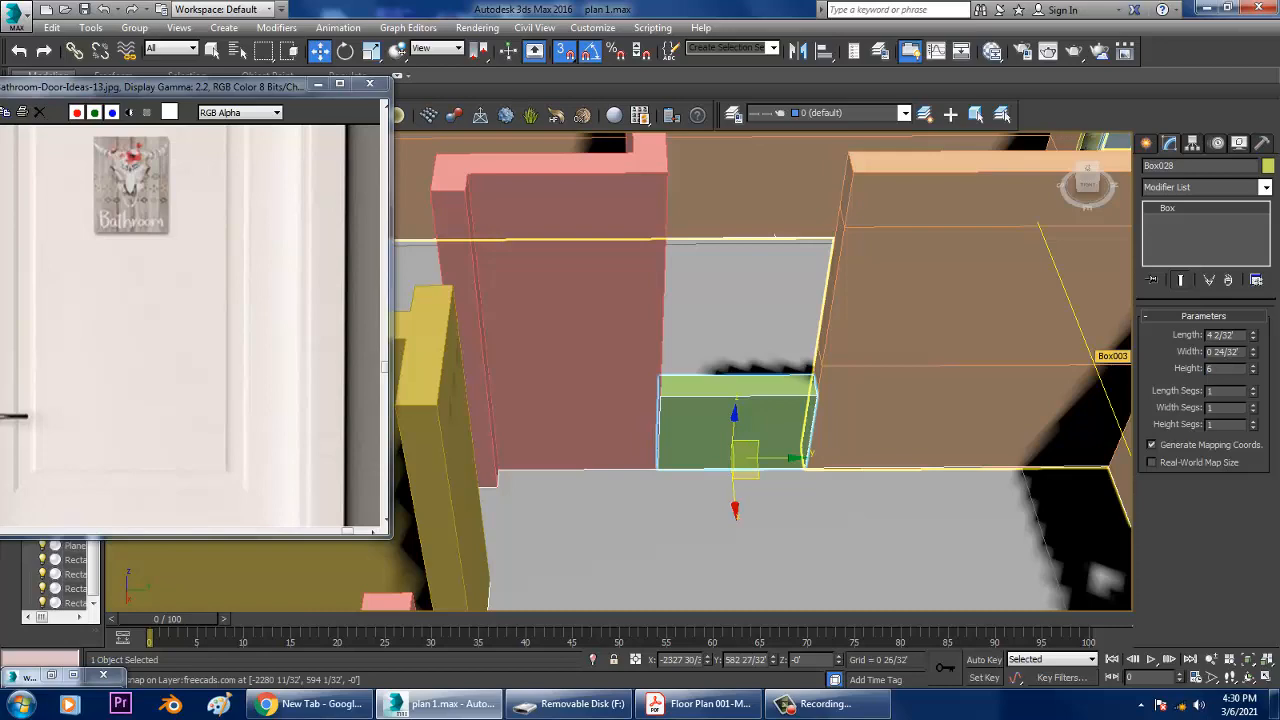
pyautogui.press('Return')
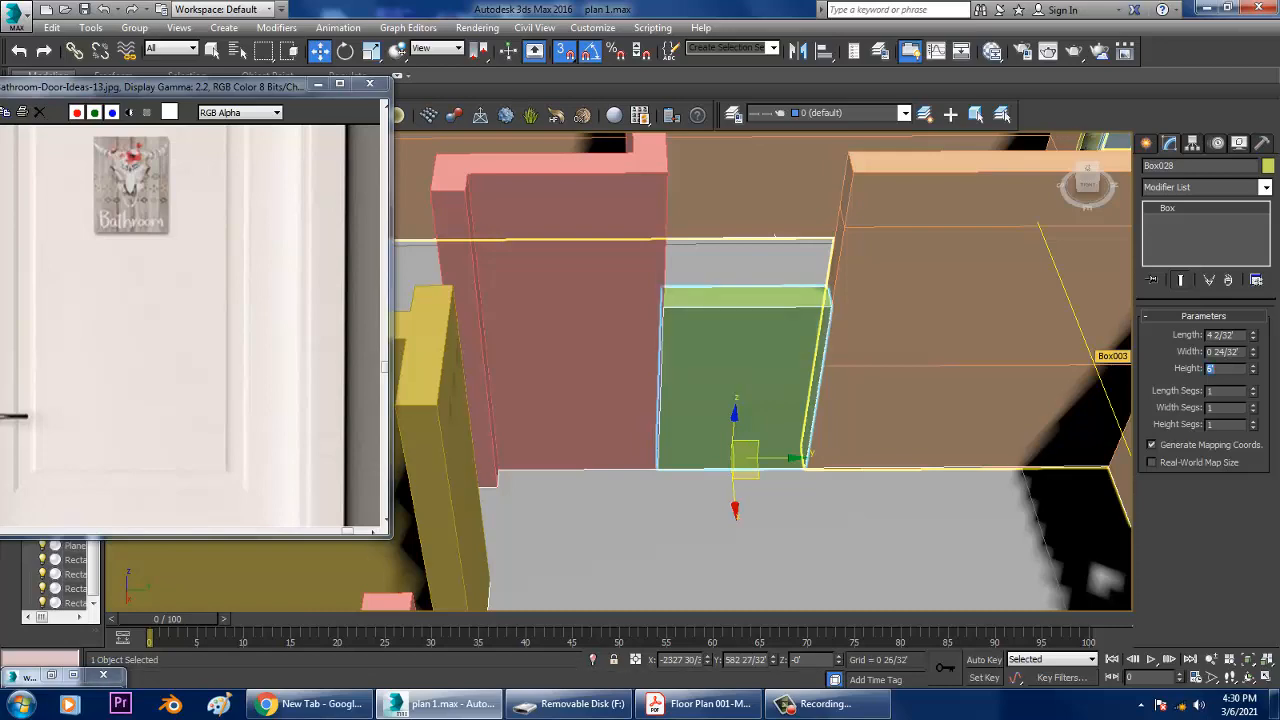
pyautogui.keyDown('alt'); pyautogui.moveTo(859, 246); pyautogui.dragTo(830, 320, button='middle'); pyautogui.keyUp('alt')
pyautogui.moveTo(1227, 374); pyautogui.dragTo(1178, 372)
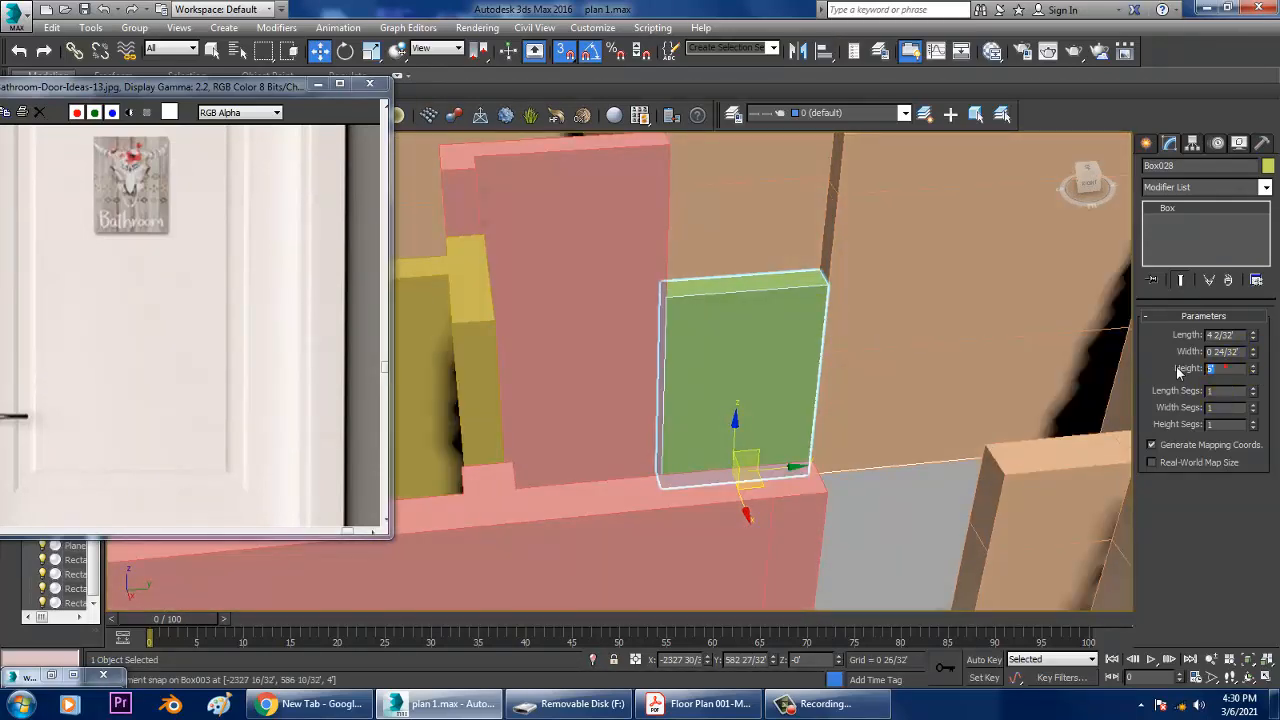
pyautogui.write('6.5')
pyautogui.press('Return')
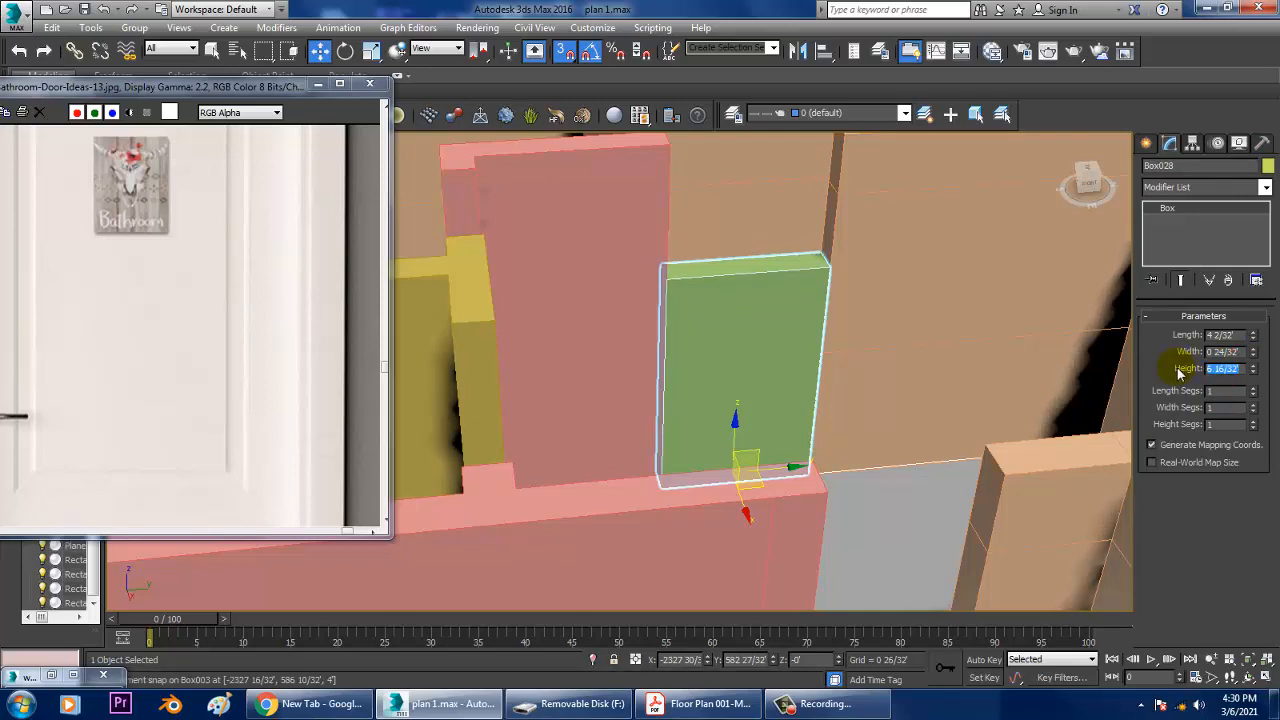
# - Convert the doorway box to an Editable Poly
pyautogui.keyDown('alt'); pyautogui.moveTo(654, 306); pyautogui.dragTo(808, 379, button='middle'); pyautogui.keyUp('alt')
pyautogui.scroll(3, 781, 326)
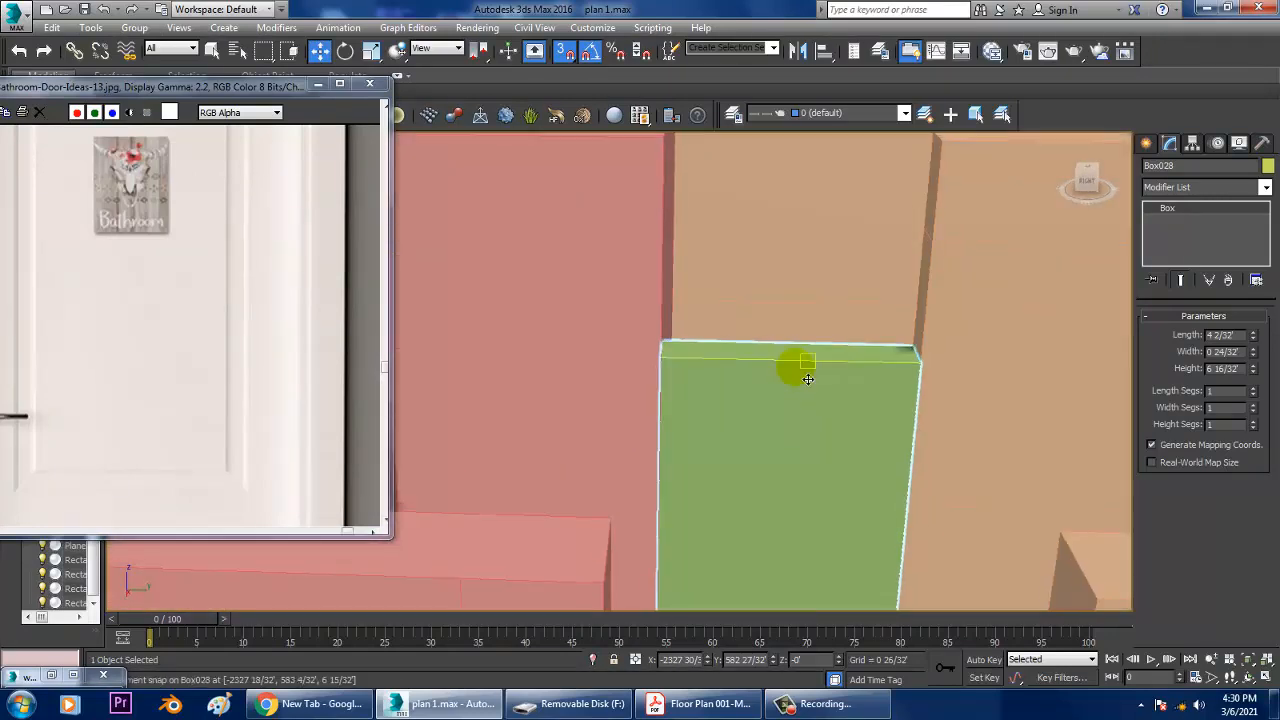
pyautogui.scroll(-3, 808, 379)
pyautogui.rightClick(806, 403)
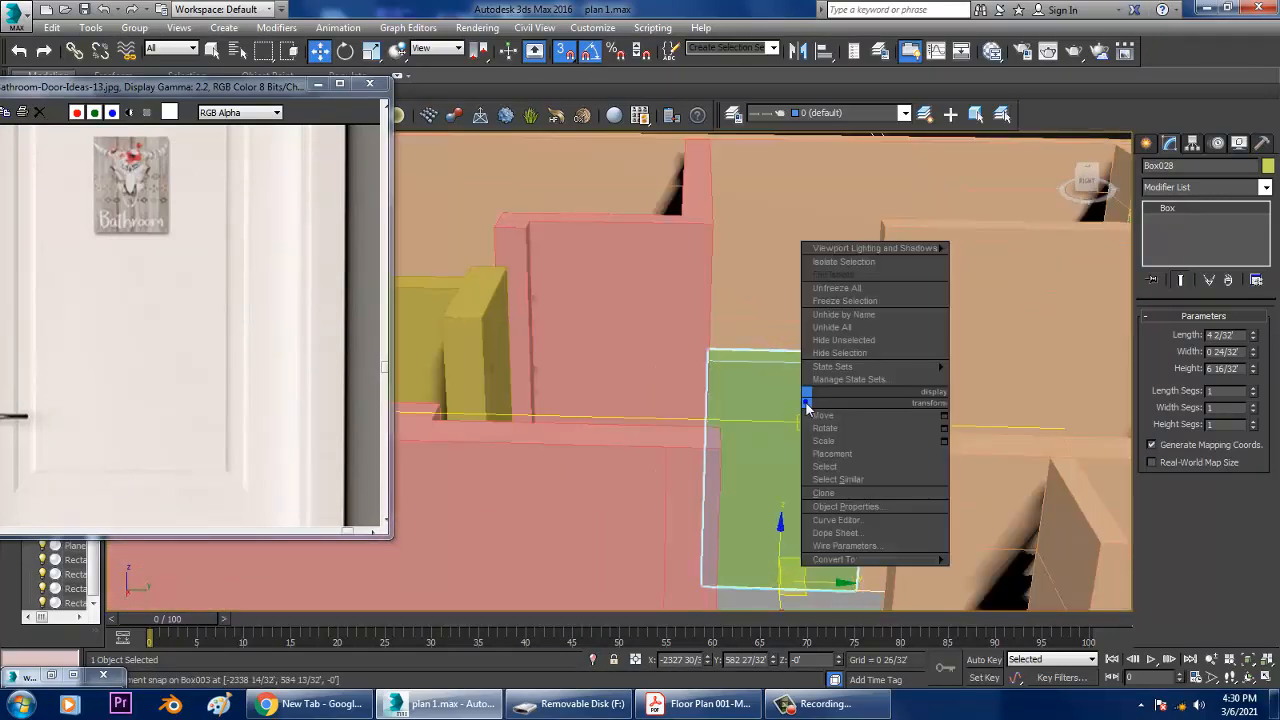
pyautogui.moveTo(840, 559)
pyautogui.click(993, 569)
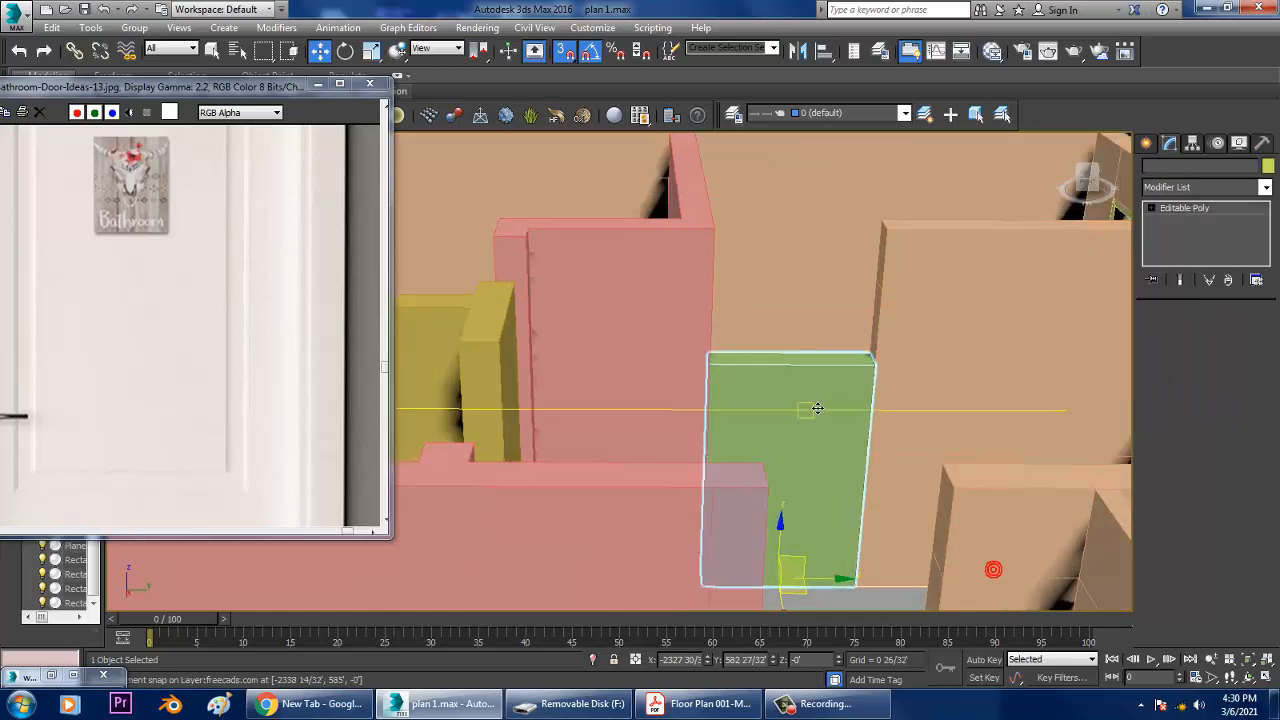
# - Inset the two large opposite faces of the doorway box by 0 7/32'
pyautogui.keyDown('alt'); pyautogui.moveTo(817, 408); pyautogui.dragTo(983, 357, button='middle'); pyautogui.keyUp('alt')
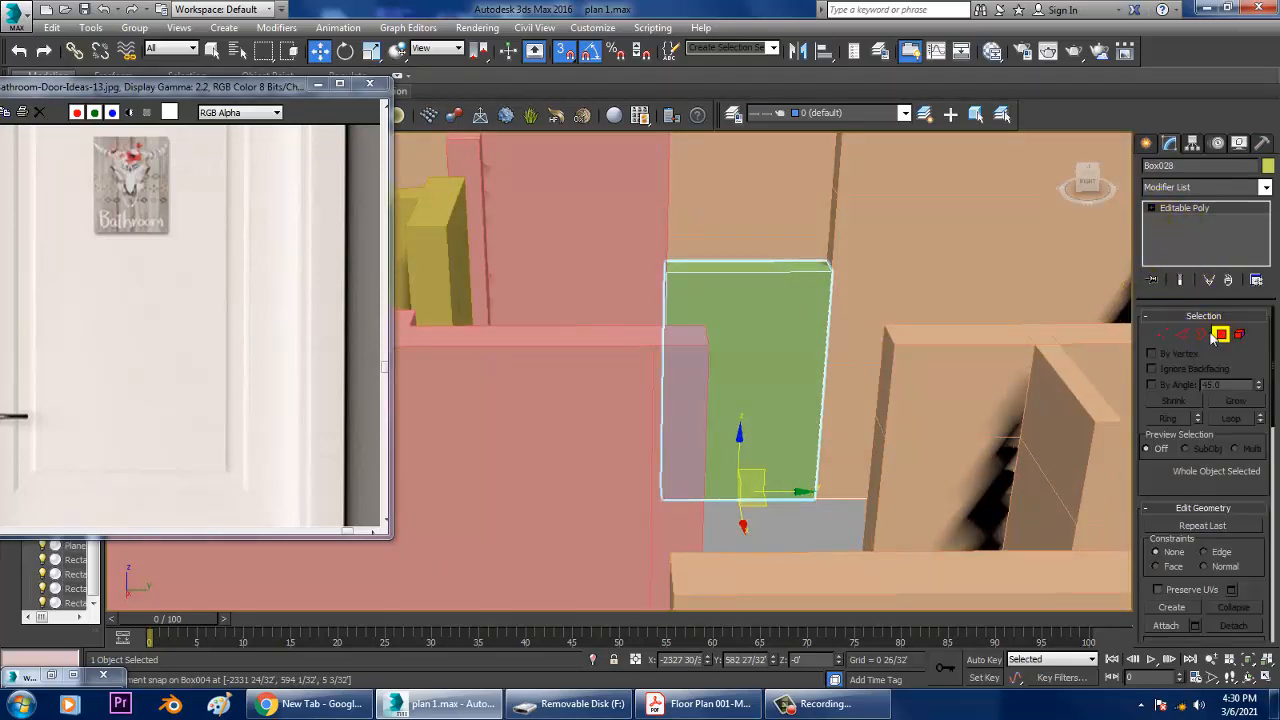
pyautogui.click(1220, 334)
pyautogui.click(753, 370)
pyautogui.keyDown('alt'); pyautogui.moveTo(757, 378); pyautogui.dragTo(946, 357, button='middle'); pyautogui.keyUp('alt')
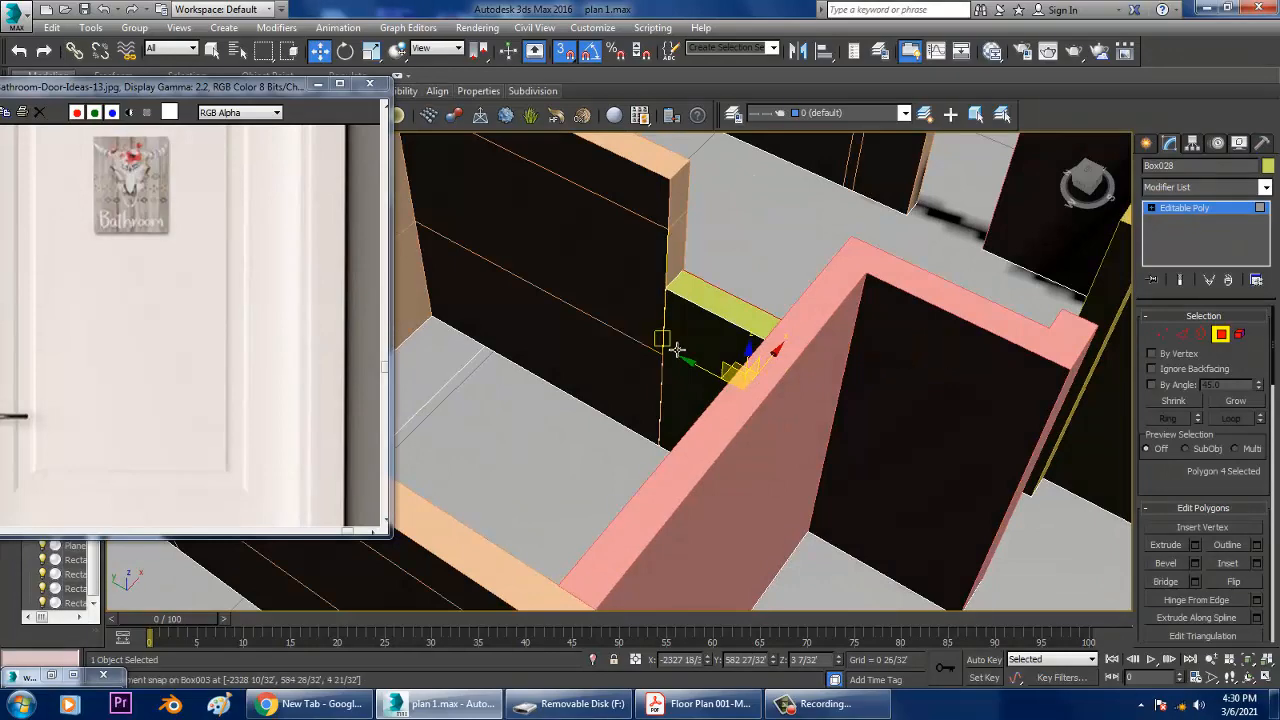
pyautogui.keyDown('ctrl'); pyautogui.click(690, 380); pyautogui.keyUp('ctrl')
pyautogui.keyDown('alt'); pyautogui.moveTo(700, 370); pyautogui.dragTo(800, 375, button='middle'); pyautogui.keyUp('alt')
pyautogui.scroll(5, 768, 359)
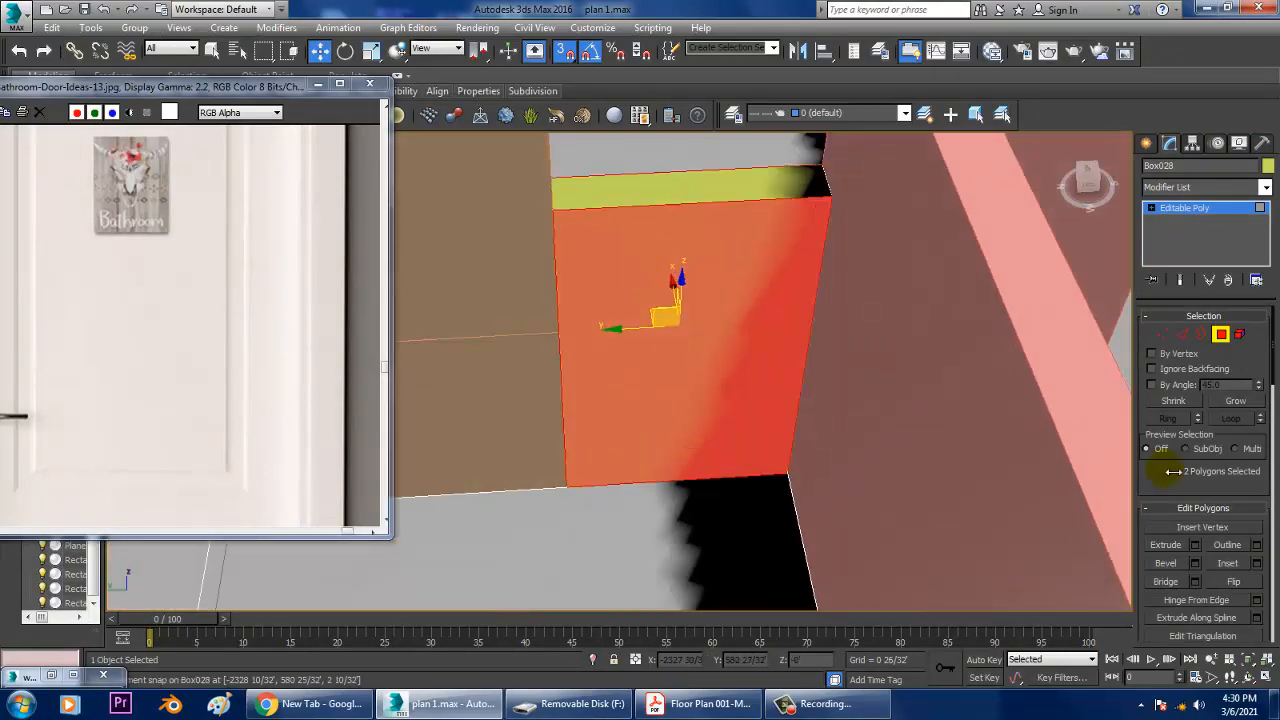
pyautogui.click(1256, 563)
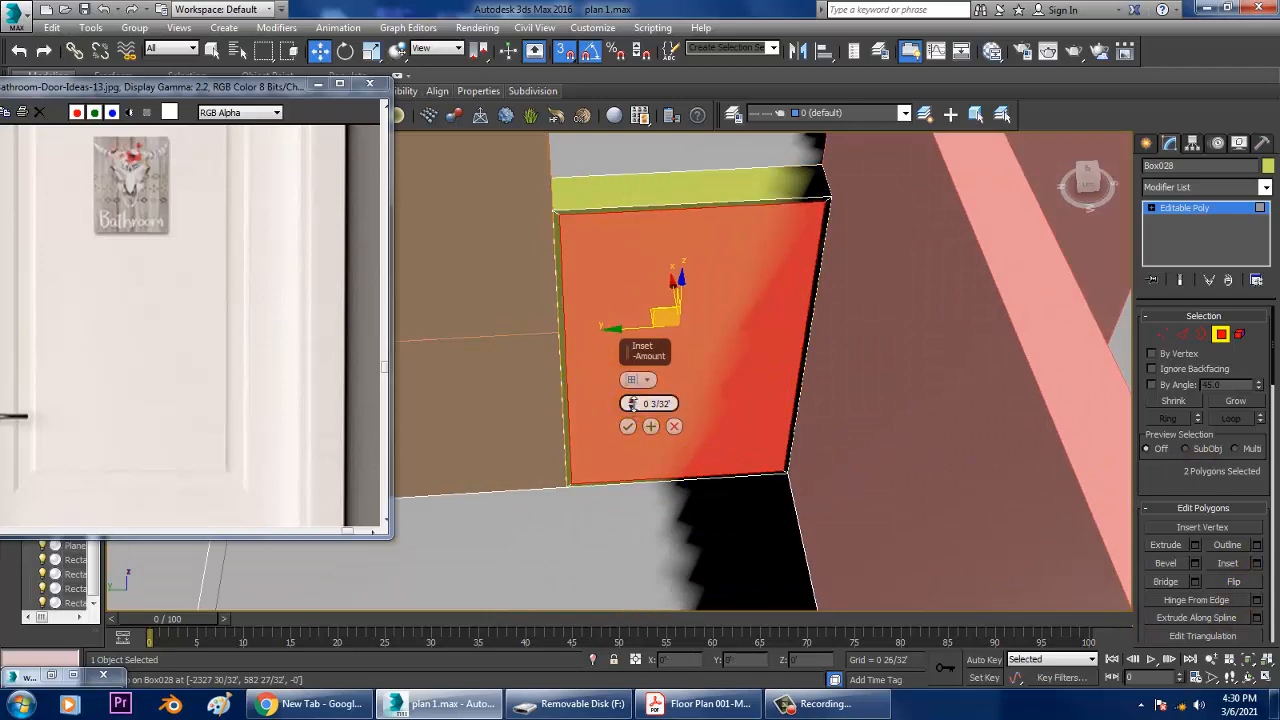
pyautogui.moveTo(632, 404); pyautogui.dragTo(631, 398)
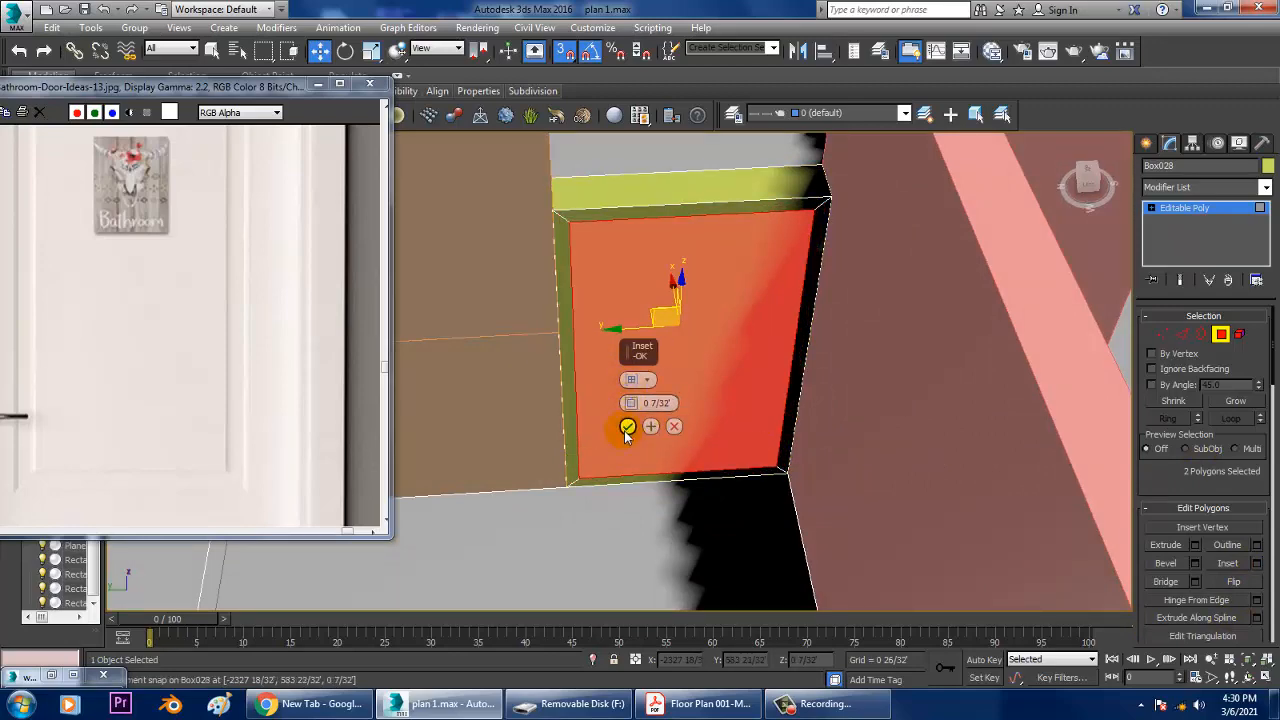
pyautogui.click(627, 426)
# - Select the inset faces and bottom border strips on both sides of the box and bridge them to open the frame
pyautogui.keyDown('alt'); pyautogui.moveTo(627, 426); pyautogui.dragTo(762, 360, button='middle'); pyautogui.keyUp('alt')
pyautogui.scroll(3, 762, 360)
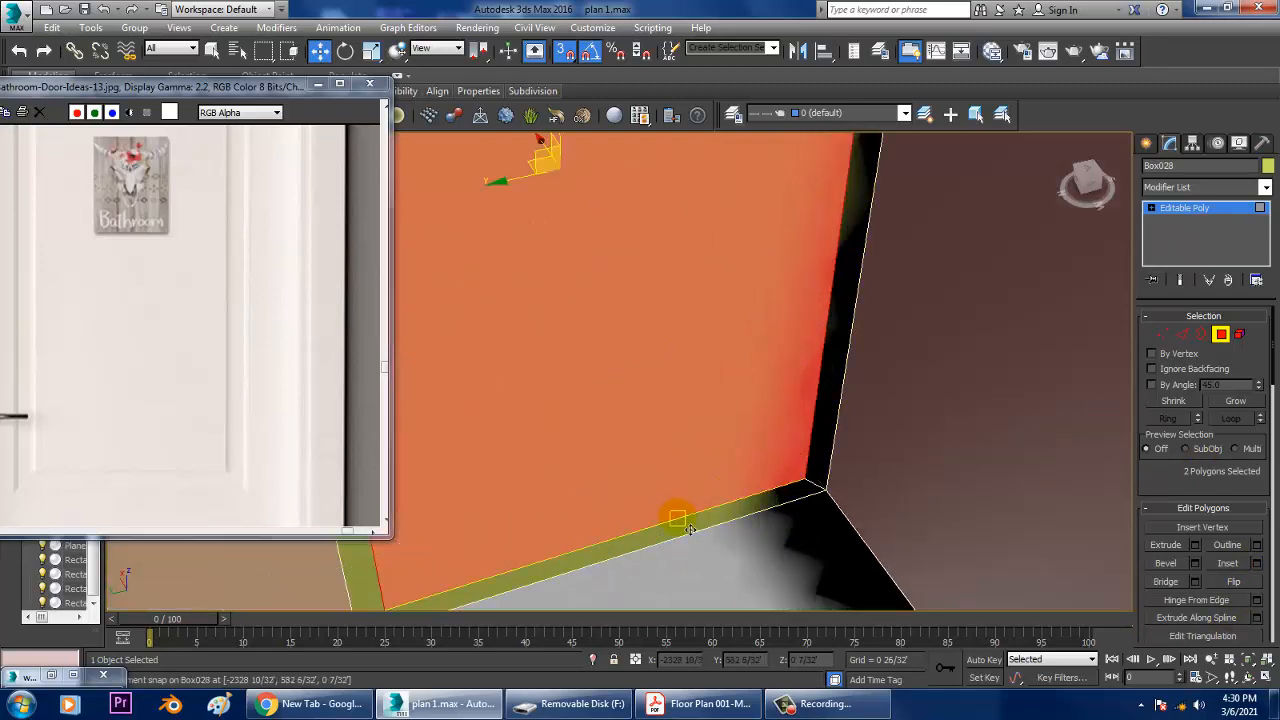
pyautogui.moveTo(692, 472); pyautogui.dragTo(704, 470, button='middle')
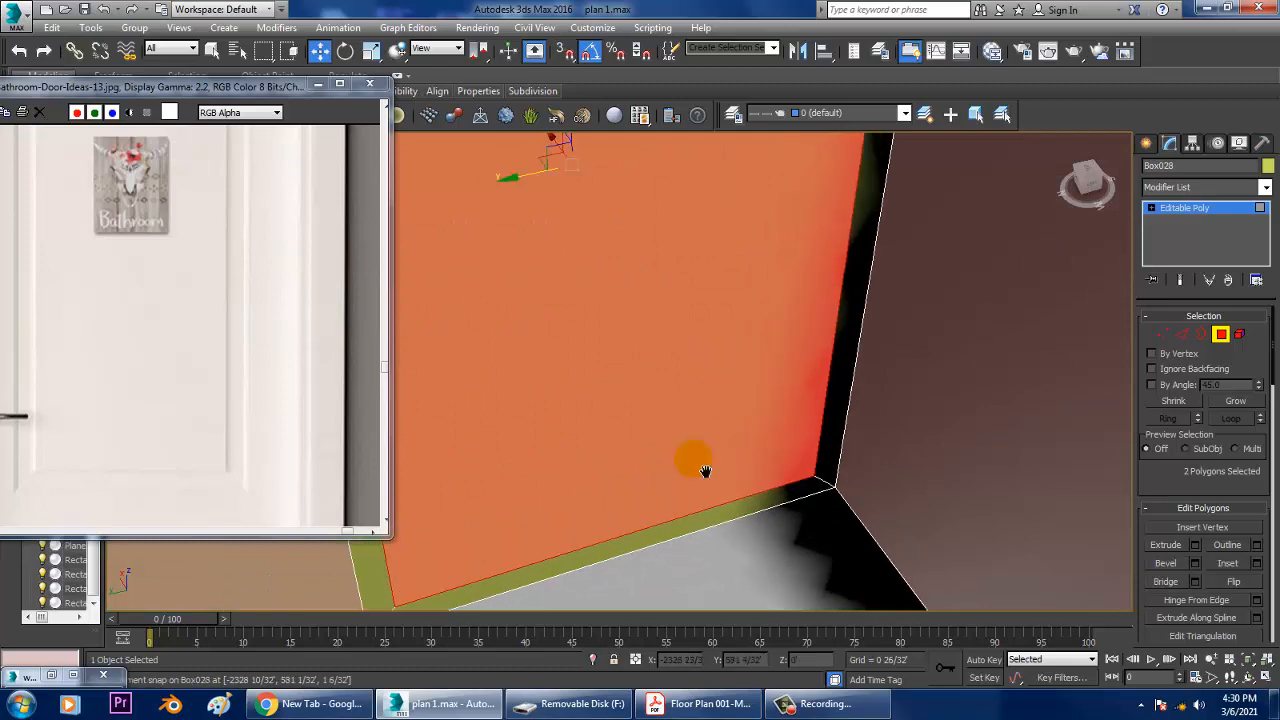
pyautogui.click(680, 526)
pyautogui.keyDown('ctrl'); pyautogui.click(645, 388); pyautogui.keyUp('ctrl')
pyautogui.keyDown('alt'); pyautogui.moveTo(645, 388); pyautogui.dragTo(940, 425, button='middle'); pyautogui.keyUp('alt')
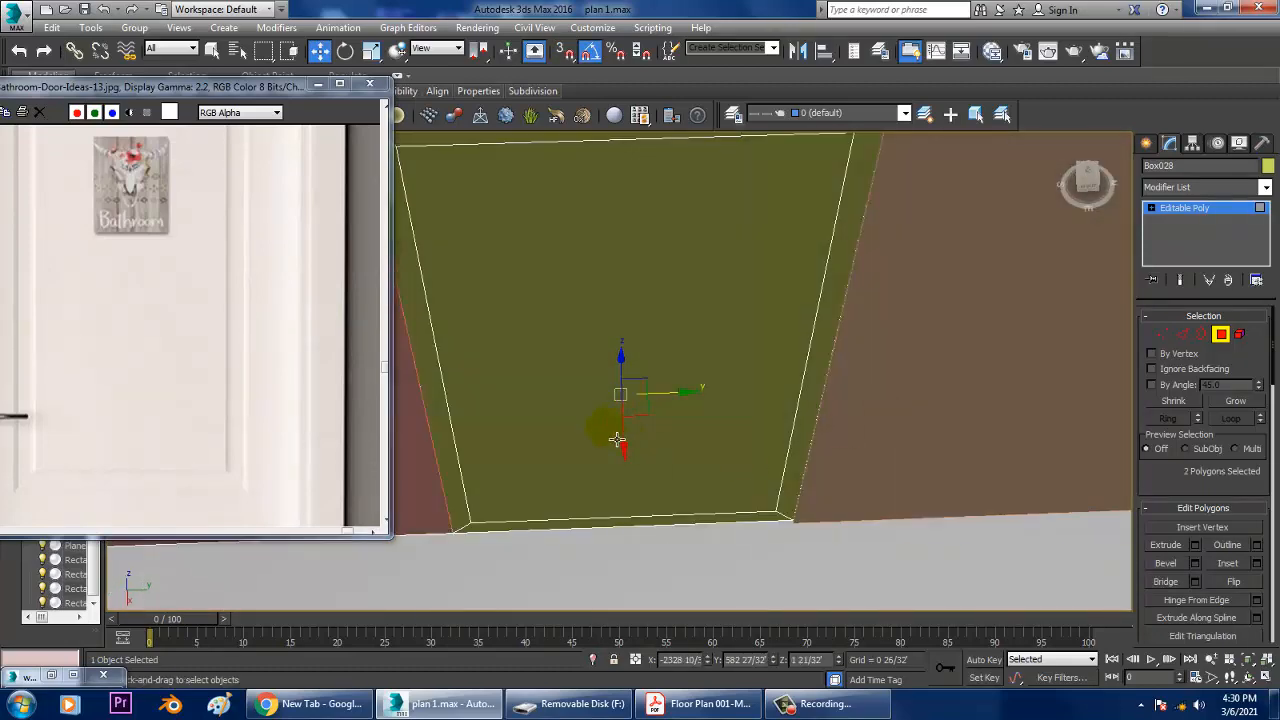
pyautogui.keyDown('ctrl'); pyautogui.click(617, 440); pyautogui.keyUp('ctrl')
pyautogui.keyDown('ctrl'); pyautogui.click(606, 538); pyautogui.keyUp('ctrl')
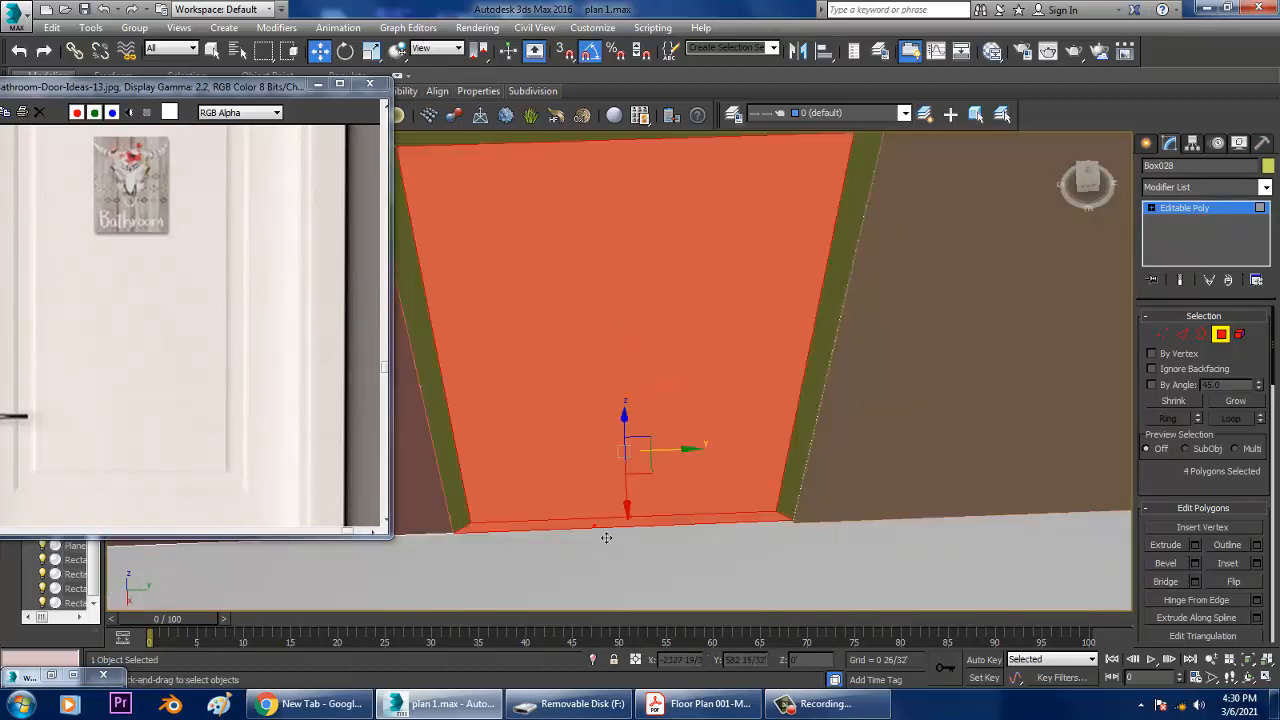
pyautogui.click(1169, 584)
# - Lower the door frame's inner bottom vertices by 0 7/32' to floor level in the Left view
pyautogui.keyDown('alt'); pyautogui.moveTo(749, 434); pyautogui.dragTo(740, 385, button='middle'); pyautogui.keyUp('alt')
pyautogui.moveTo(746, 492); pyautogui.dragTo(763, 402, button='middle')
pyautogui.hotkey('alt', 'w')
pyautogui.middleClick(834, 251)
pyautogui.hotkey('alt', 'w')
pyautogui.scroll(4, 891, 251)
pyautogui.scroll(-5, 840, 306)
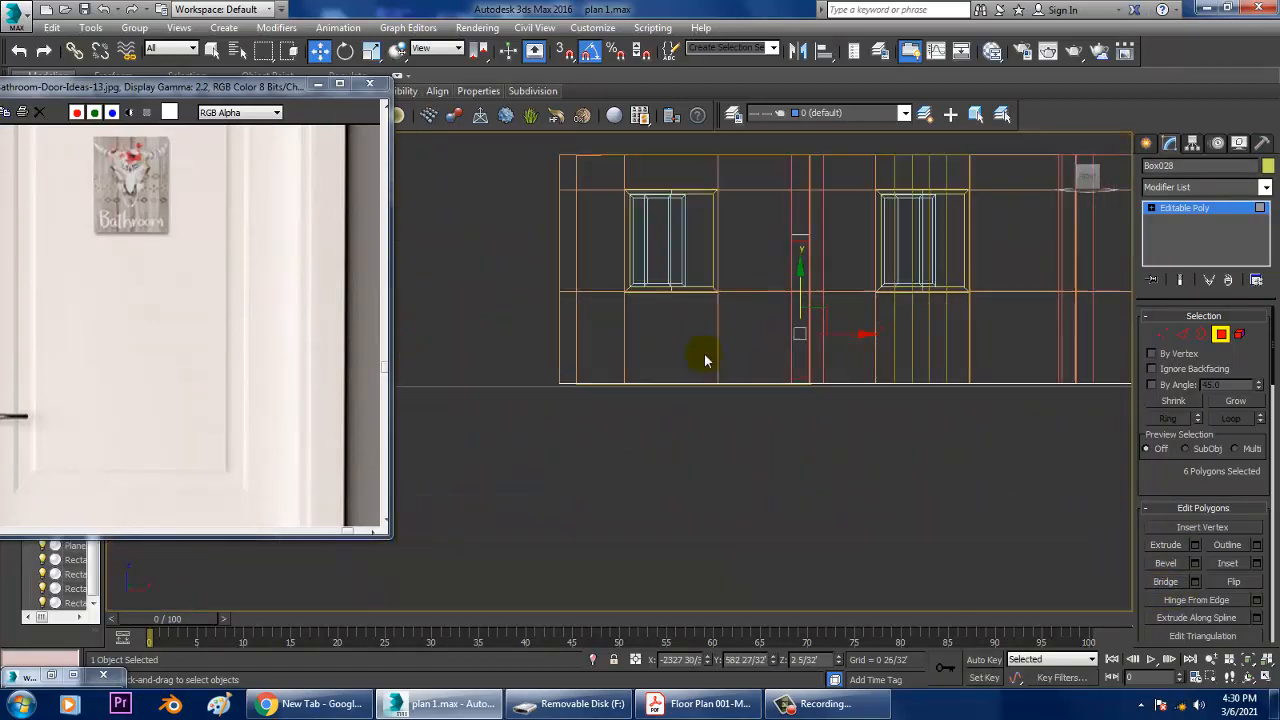
pyautogui.hotkey('alt', 'w')
pyautogui.hotkey('alt', 'w')
pyautogui.scroll(4, 720, 463)
pyautogui.scroll(-2, 803, 406)
pyautogui.scroll(3, 718, 449)
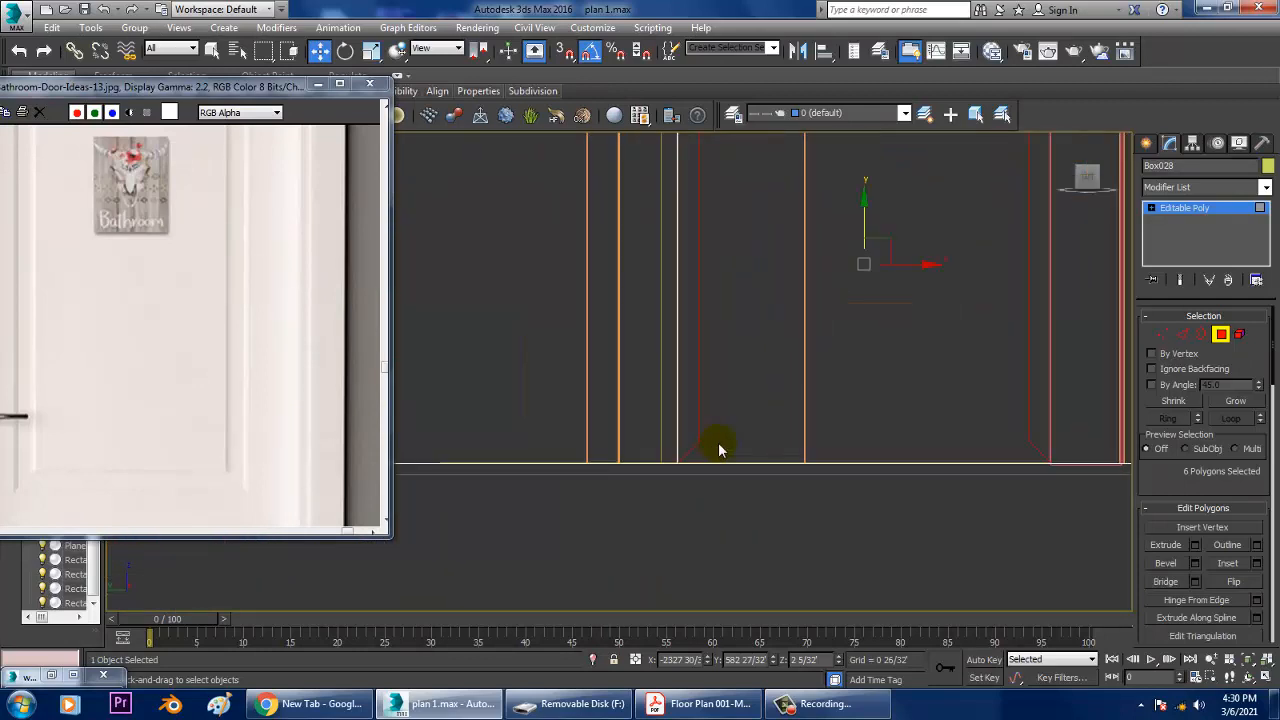
pyautogui.press('1')
pyautogui.moveTo(1034, 476); pyautogui.dragTo(1040, 477)
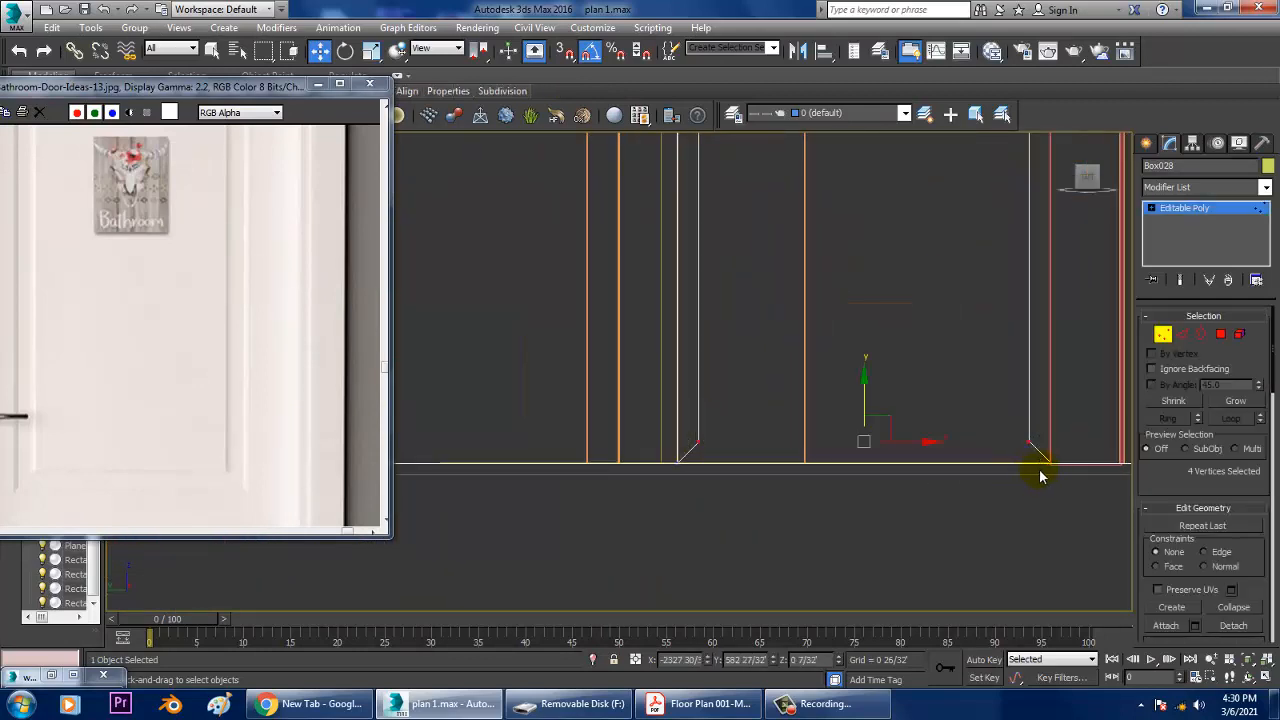
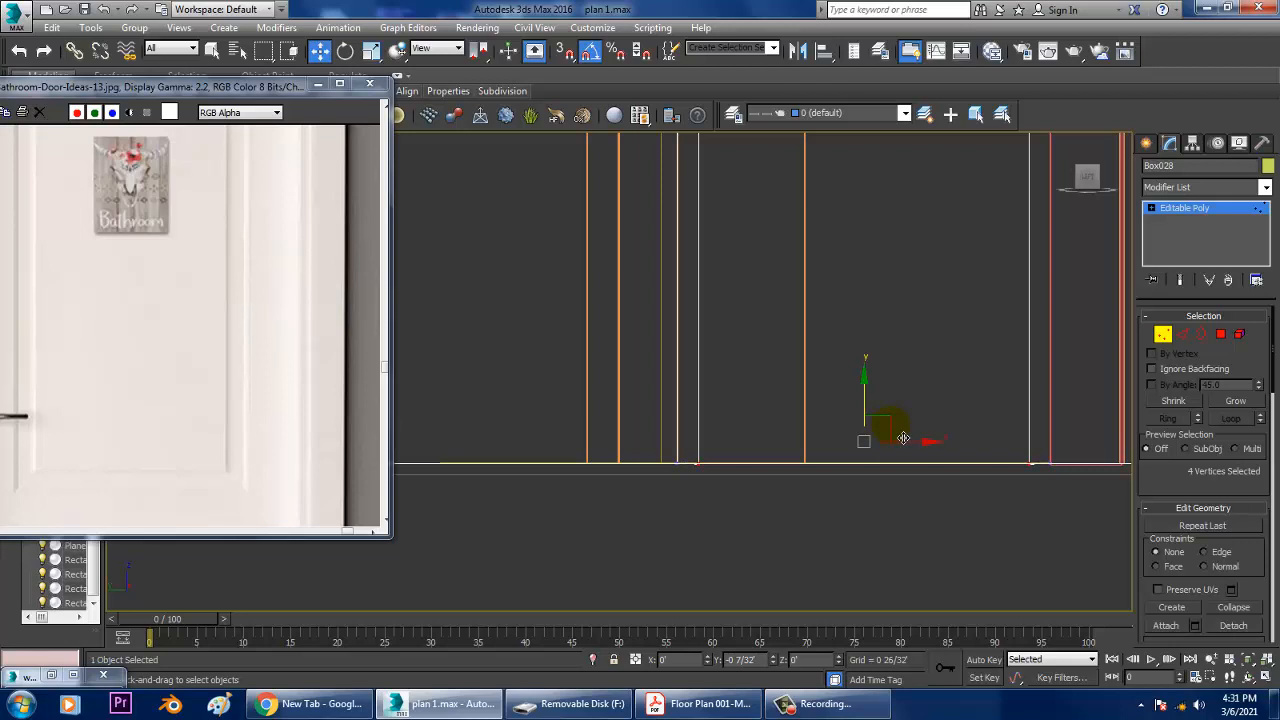
# - Select all the door frame's bottom vertices and scale them flat along the vertical axis
pyautogui.moveTo(900, 436); pyautogui.dragTo(847, 448)
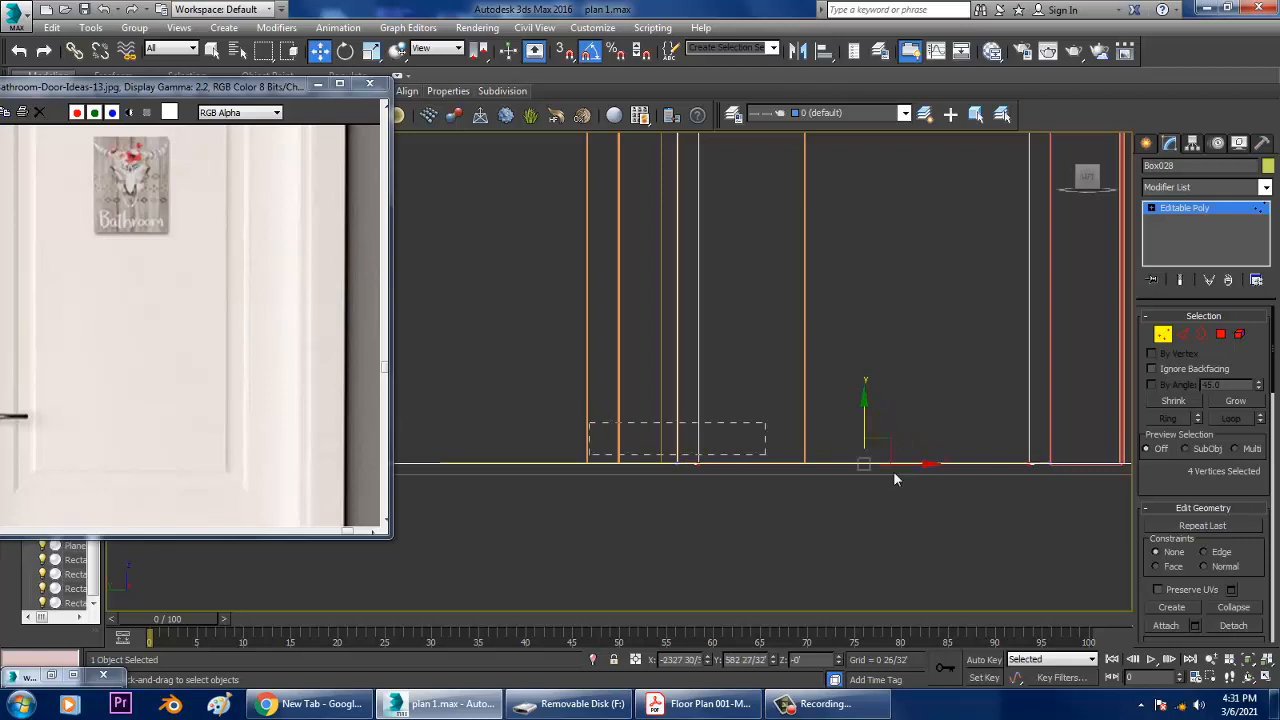
pyautogui.press('r')
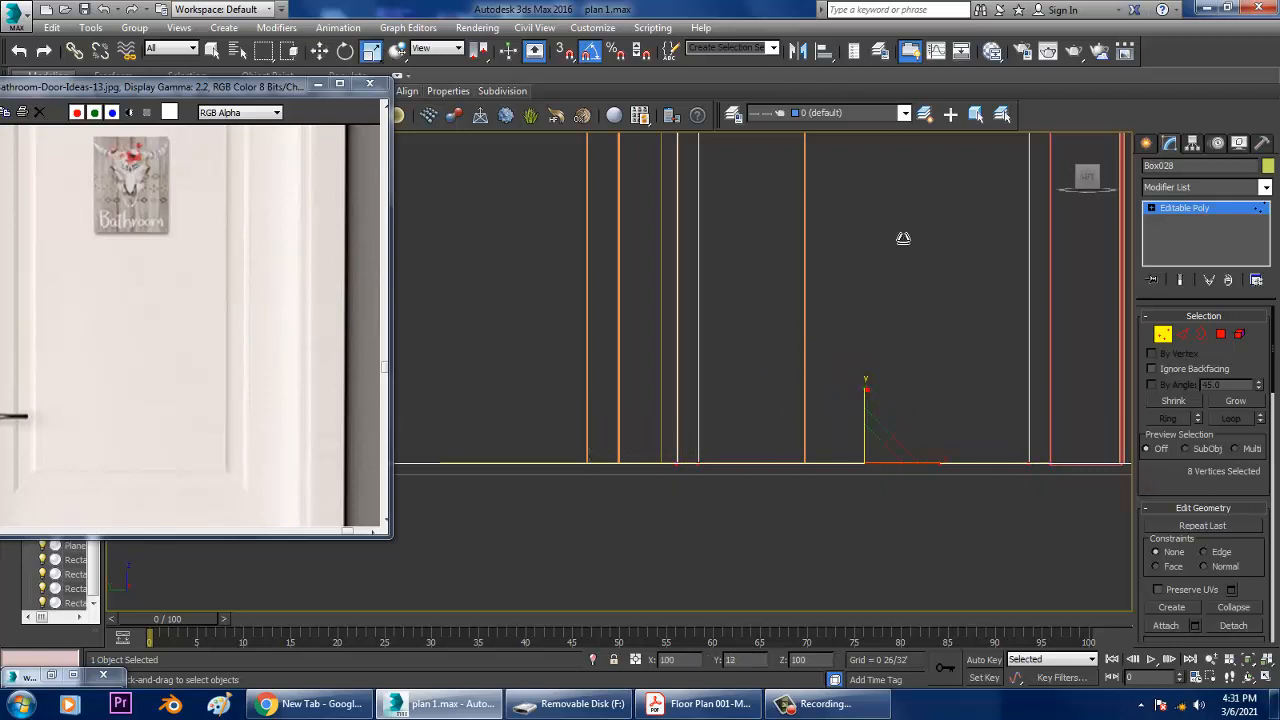
pyautogui.hotkey('alt', 'w')
pyautogui.keyDown('alt'); pyautogui.moveTo(943, 537); pyautogui.dragTo(1064, 536, button='middle'); pyautogui.keyUp('alt')
pyautogui.hotkey('alt', 'w')
pyautogui.keyDown('alt'); pyautogui.moveTo(881, 463); pyautogui.dragTo(717, 455, button='middle'); pyautogui.keyUp('alt')
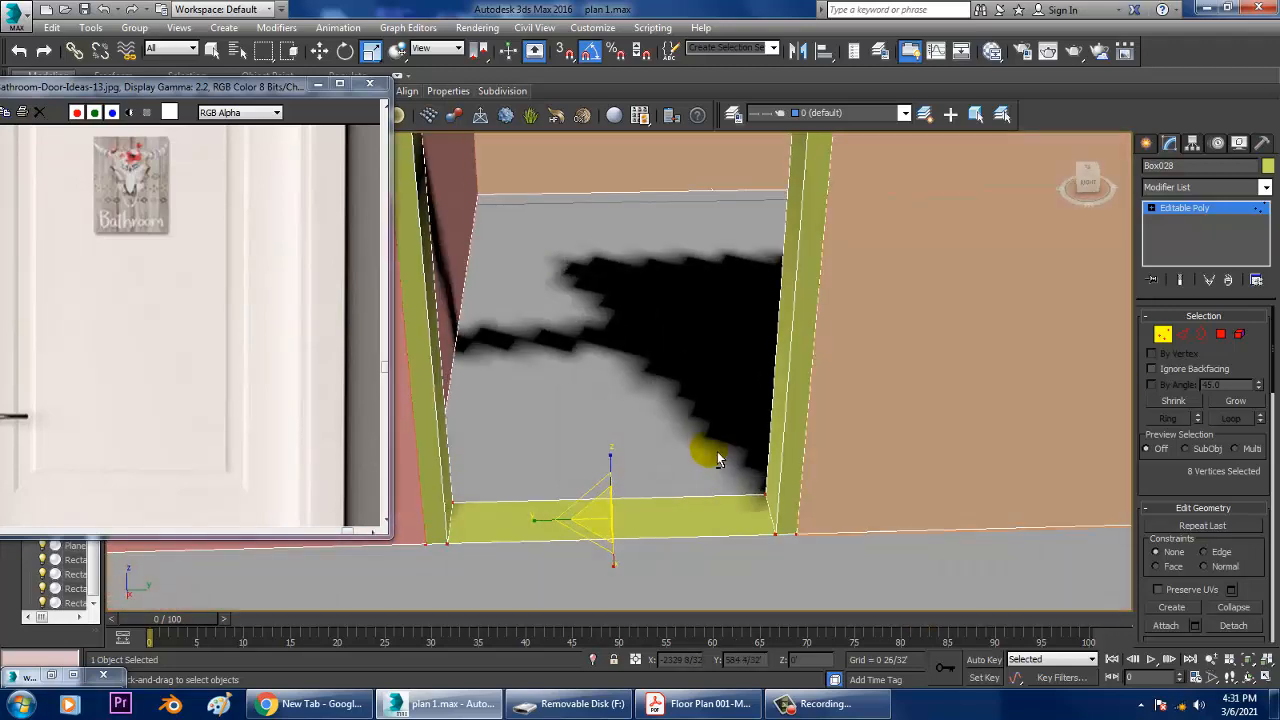
# - Clear the door frame's polygon selection and return to object level
pyautogui.click(1220, 336)
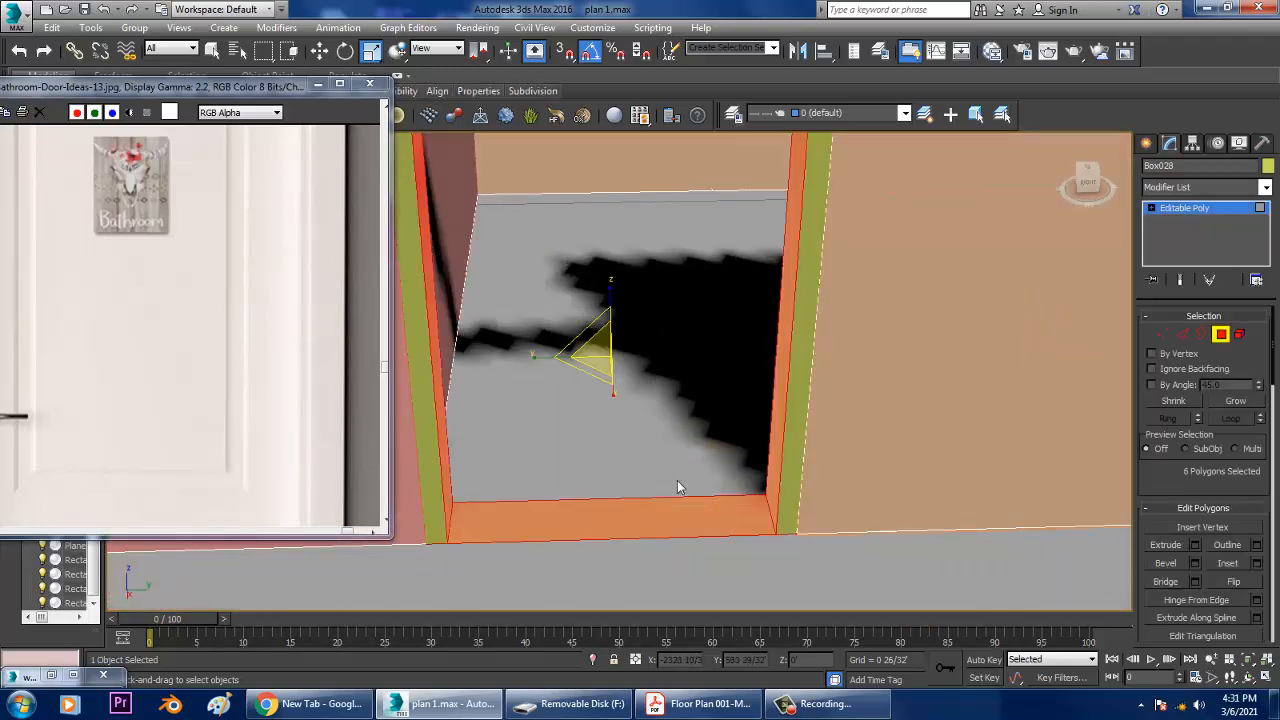
pyautogui.click(665, 583)
pyautogui.keyDown('alt'); pyautogui.moveTo(723, 457); pyautogui.dragTo(754, 443, button='middle'); pyautogui.keyUp('alt')
pyautogui.click(1208, 207)
# - Draw an AutoGrid box filling the door frame's opening in the Left view, about 6 7/32' long, 3 19/32' wide and 0 5/32' high
pyautogui.hotkey('alt', 'w')
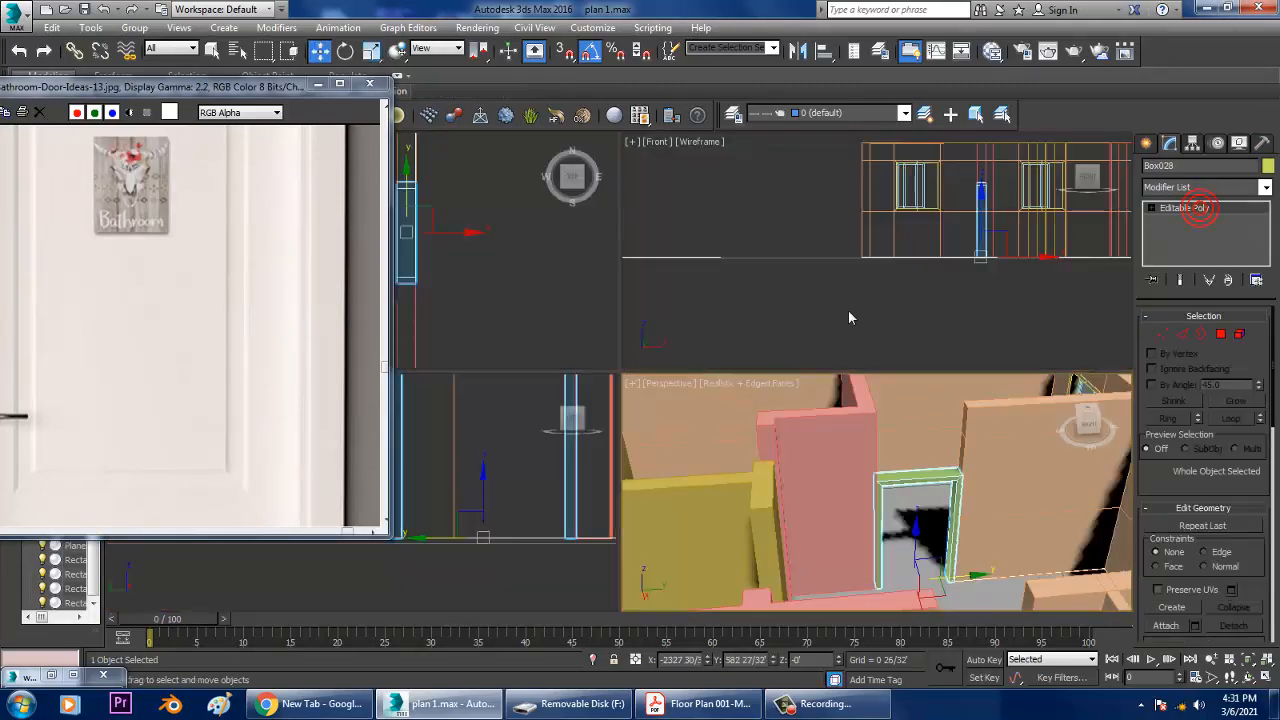
pyautogui.rightClick(829, 307)
pyautogui.moveTo(478, 501); pyautogui.dragTo(458, 499, button='middle')
pyautogui.hotkey('alt', 'w')
pyautogui.press('z')
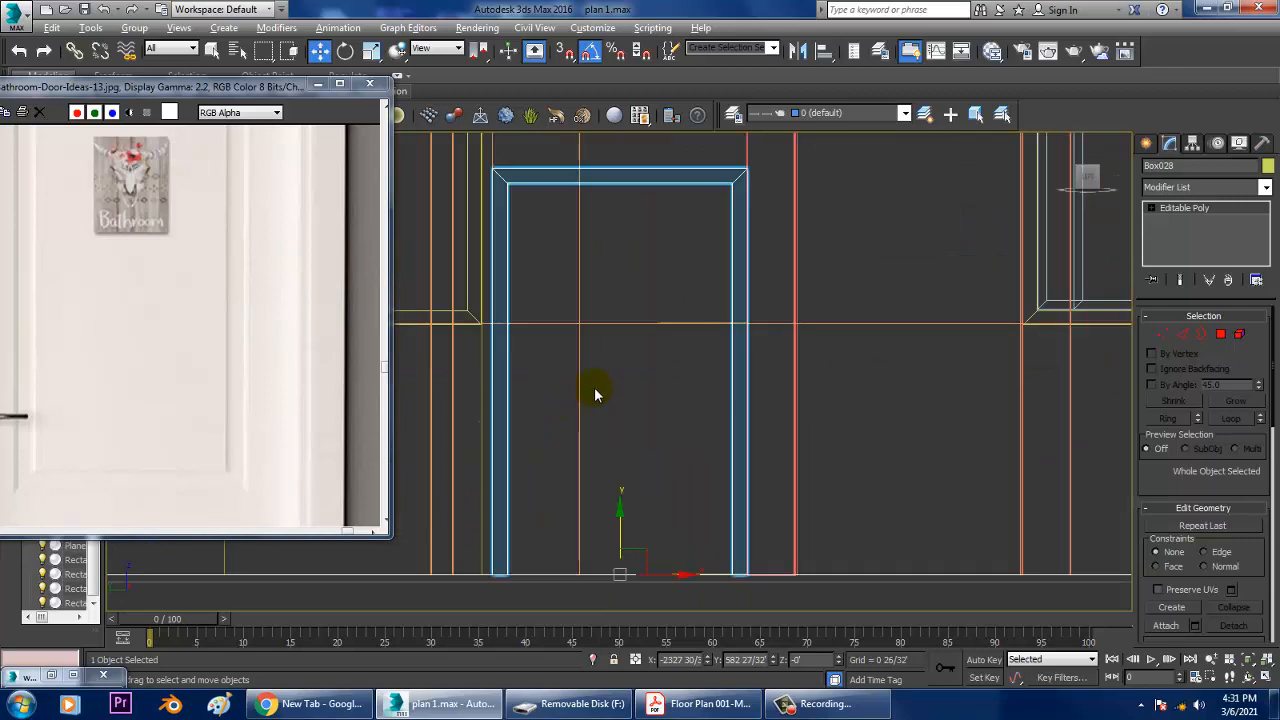
pyautogui.moveTo(594, 394); pyautogui.dragTo(654, 352, button='middle')
pyautogui.click(1146, 143)
pyautogui.click(1172, 246)
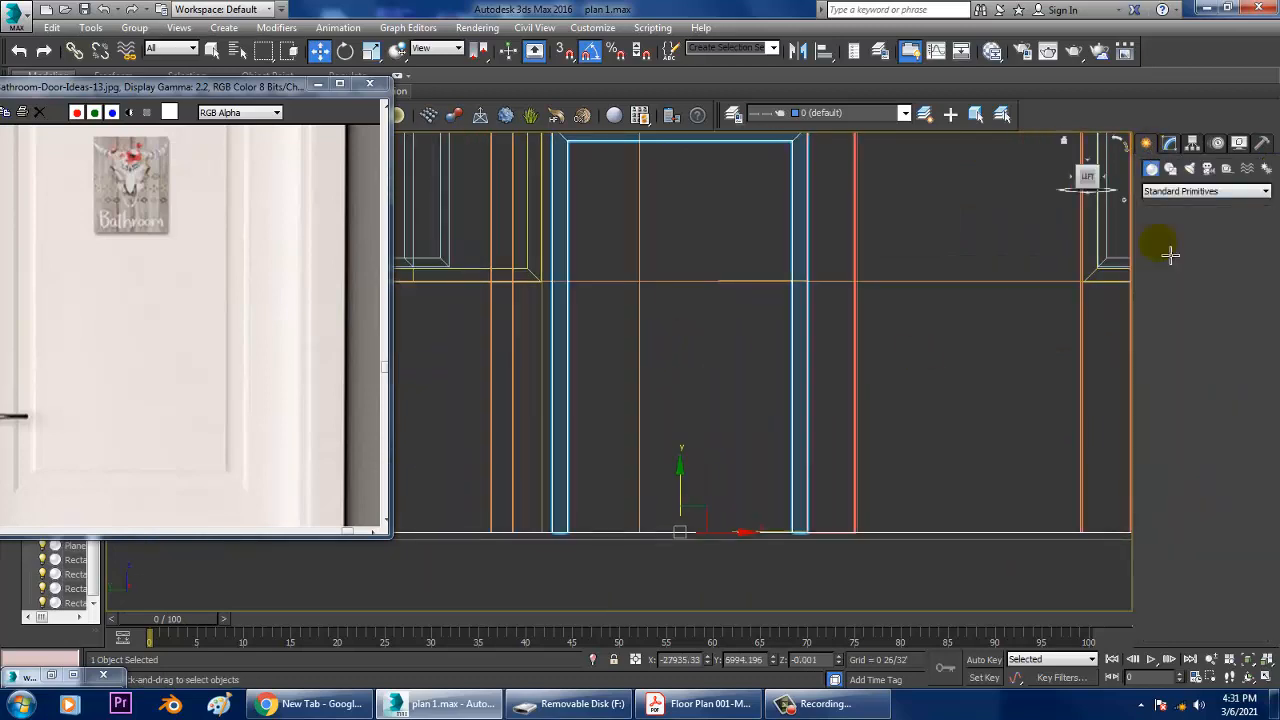
pyautogui.moveTo(629, 184); pyautogui.dragTo(645, 256, button='middle')
pyautogui.moveTo(595, 226); pyautogui.dragTo(820, 614)
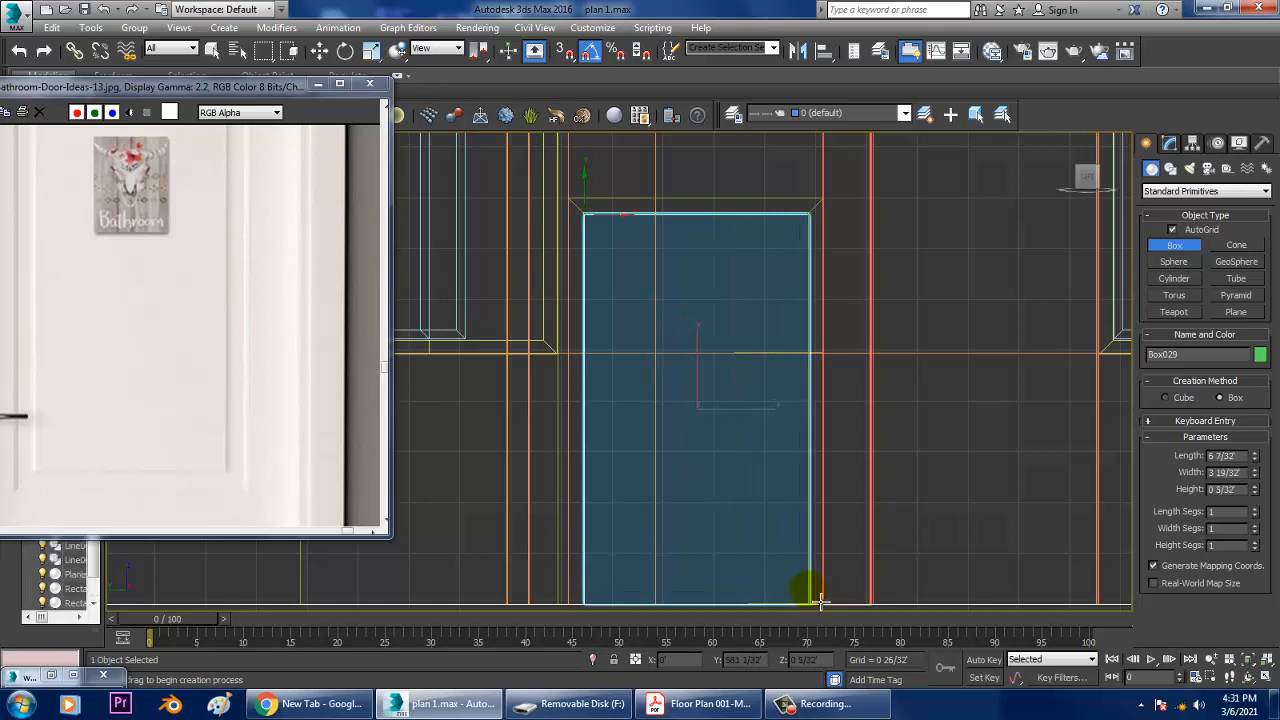
pyautogui.click(820, 601)
# - Move the new door leaf box along the X axis into the door frame in the perspective view
pyautogui.hotkey('alt', 'w')
pyautogui.middleClick(937, 514)
pyautogui.hotkey('alt', 'q')
pyautogui.hotkey('alt', 'w')
pyautogui.scroll(-4, 924, 516)
pyautogui.keyDown('alt'); pyautogui.moveTo(922, 515); pyautogui.dragTo(897, 512, button='middle'); pyautogui.keyUp('alt')
pyautogui.scroll(-3, 890, 508)
pyautogui.press('w')
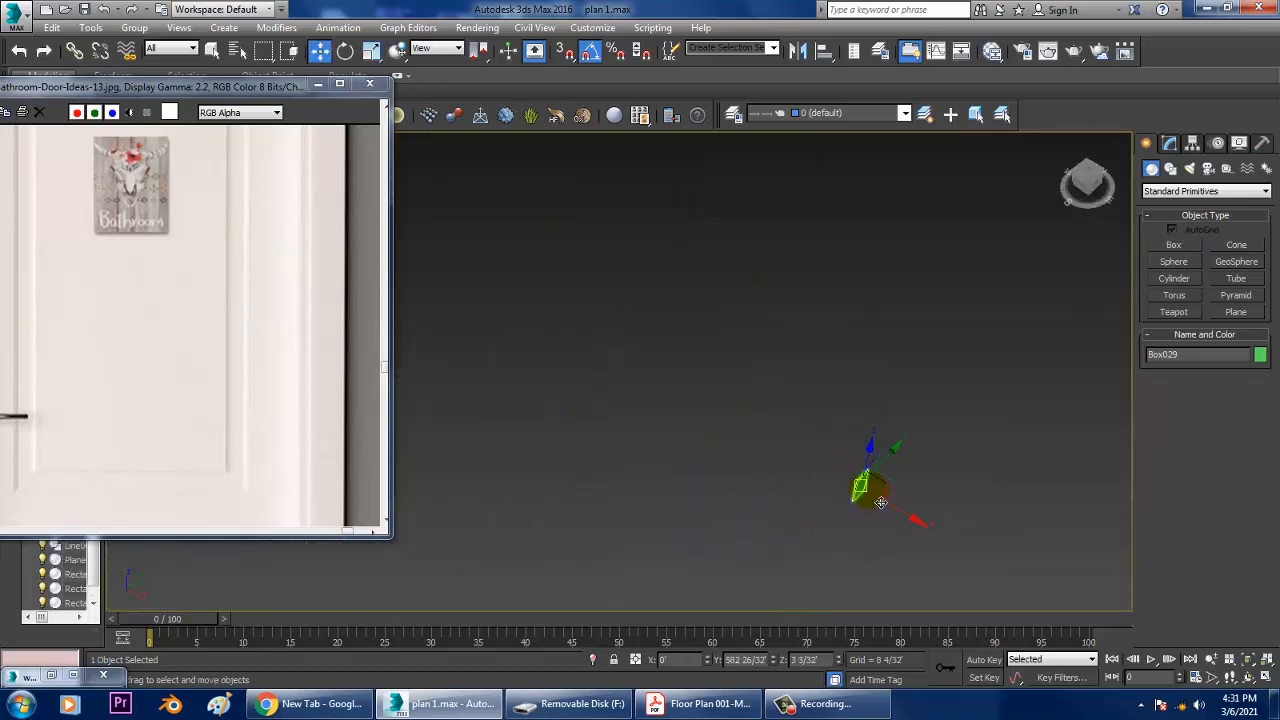
pyautogui.keyDown('alt'); pyautogui.moveTo(568, 382); pyautogui.dragTo(632, 413, button='middle'); pyautogui.keyUp('alt')
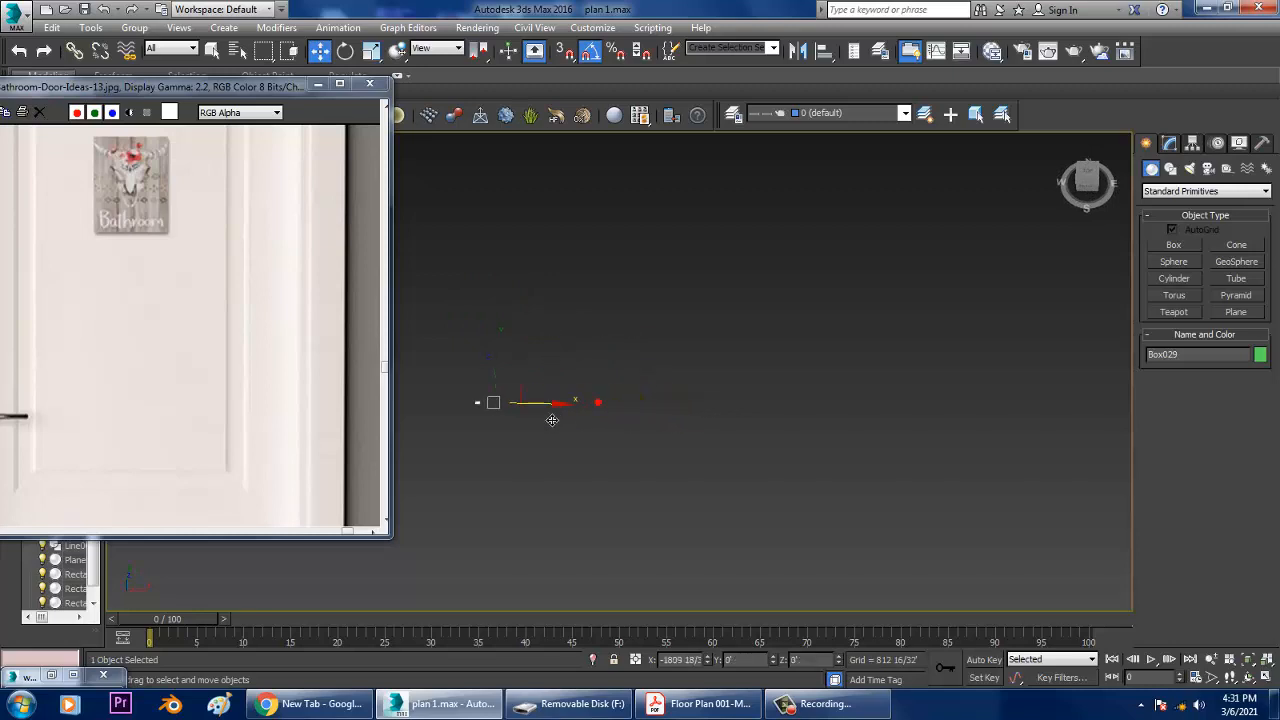
pyautogui.press('z')
pyautogui.scroll(-7, 694, 395)
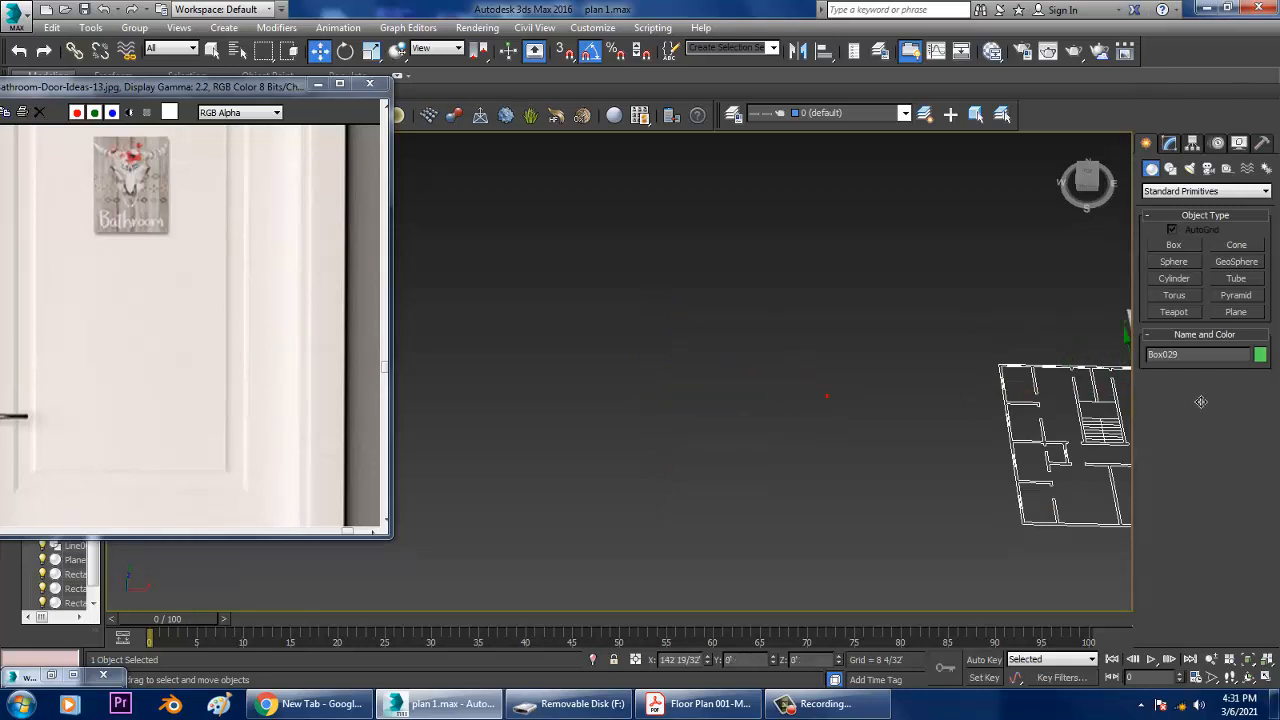
pyautogui.scroll(10, 623, 380)
pyautogui.scroll(-5, 700, 380)
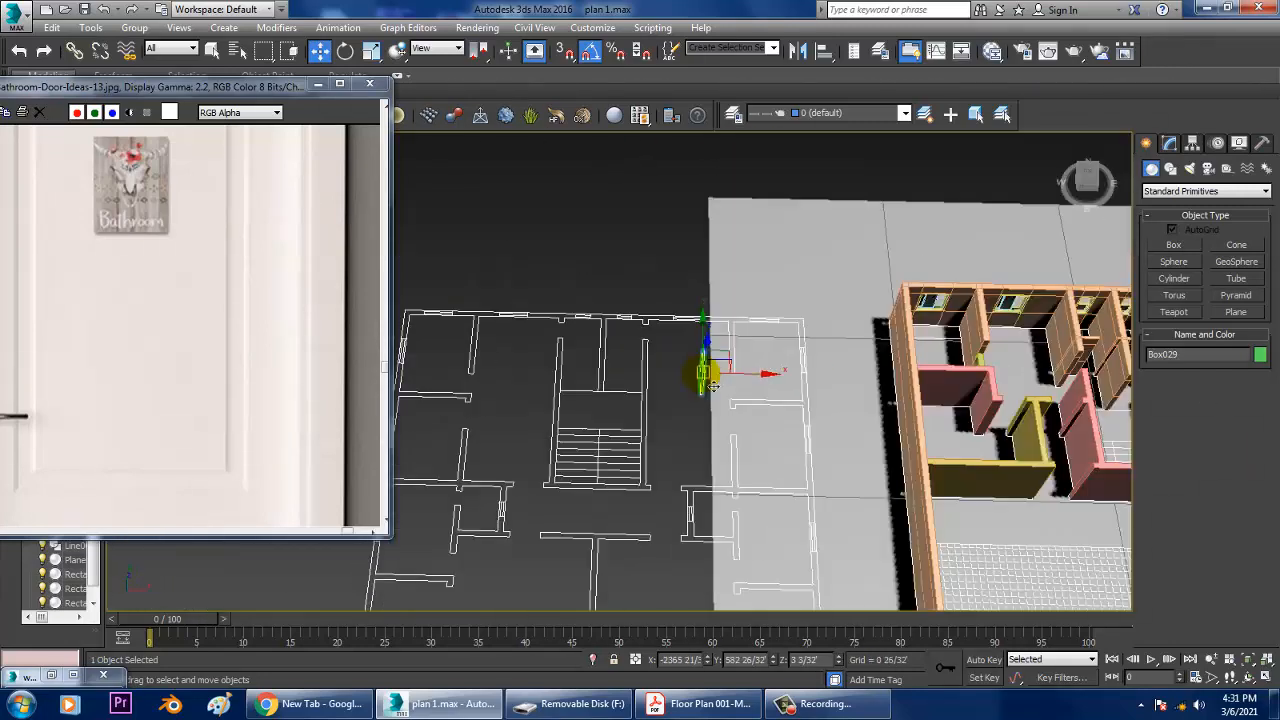
pyautogui.moveTo(745, 372); pyautogui.dragTo(1022, 398)
pyautogui.press('z')
pyautogui.keyDown('alt'); pyautogui.moveTo(680, 268); pyautogui.dragTo(597, 286, button='middle'); pyautogui.keyUp('alt')
pyautogui.scroll(-3, 626, 279)
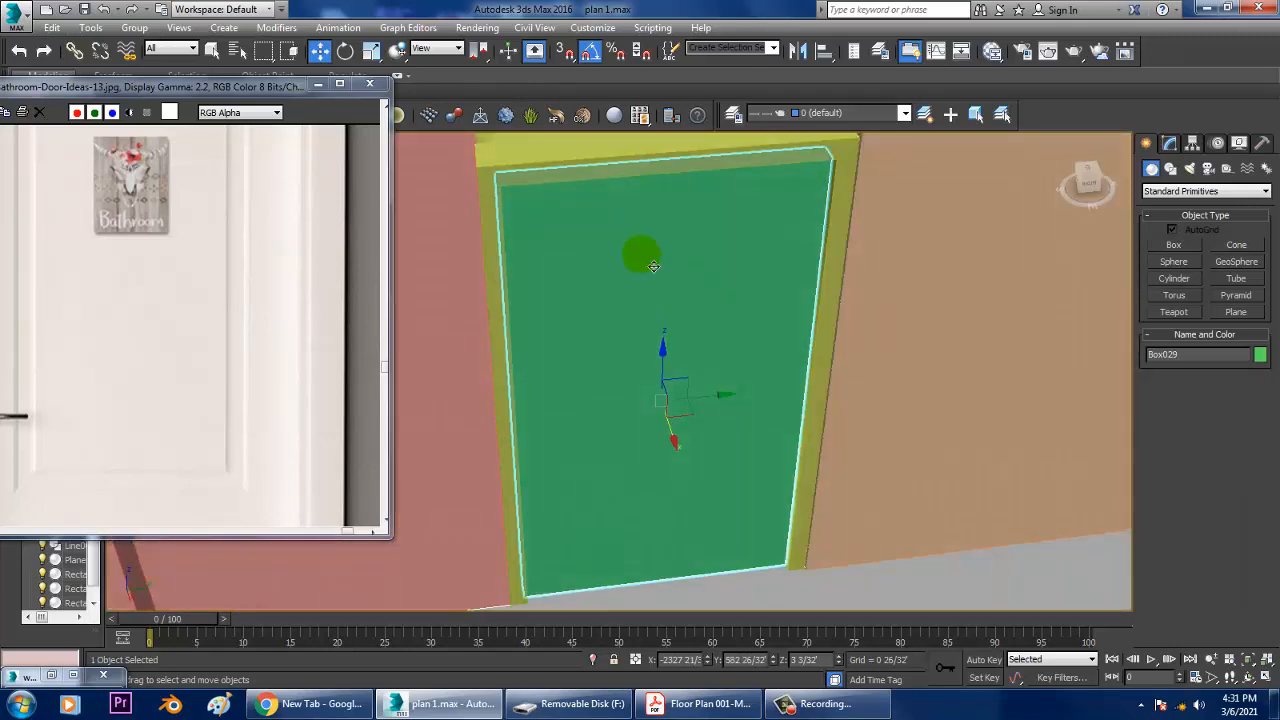
# - Select the door frame together with the leaf and isolate both objects
pyautogui.keyDown('ctrl'); pyautogui.click(614, 157); pyautogui.keyUp('ctrl')
pyautogui.hotkey('alt', 'q')
pyautogui.scroll(-2, 727, 313)
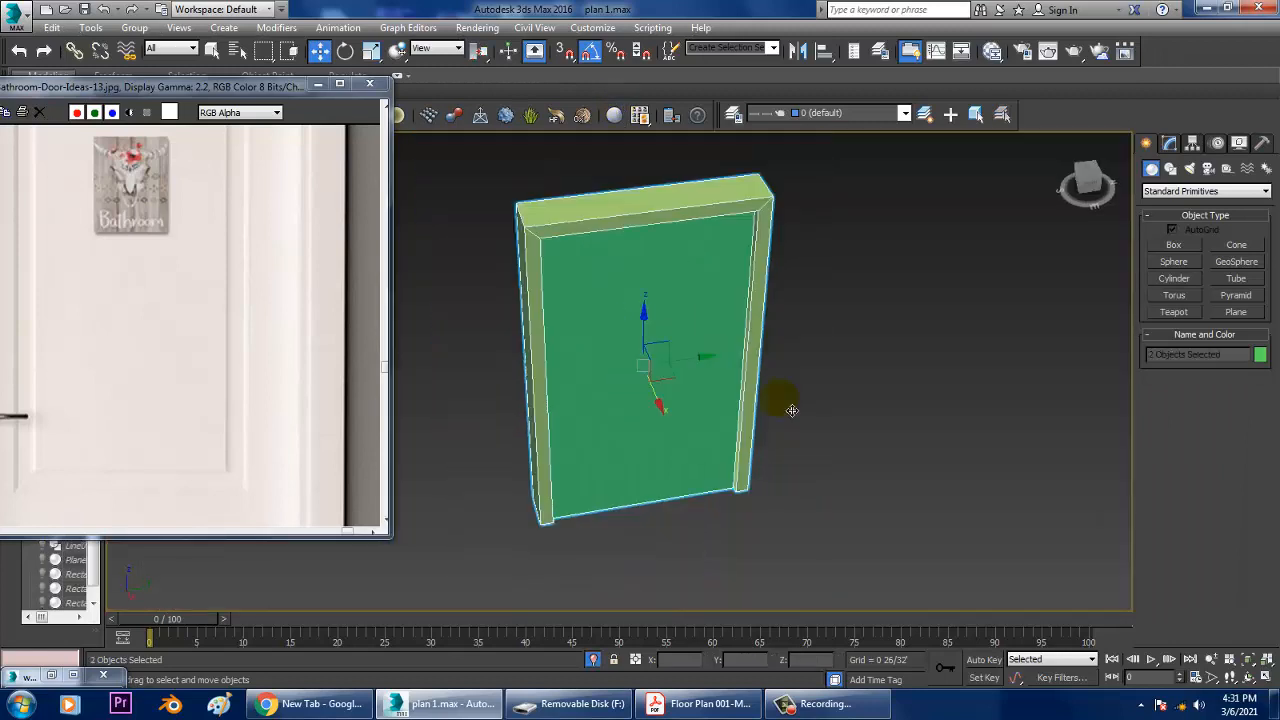
pyautogui.keyDown('alt'); pyautogui.moveTo(786, 403); pyautogui.dragTo(854, 406, button='middle'); pyautogui.keyUp('alt')
pyautogui.keyDown('alt'); pyautogui.moveTo(694, 353); pyautogui.dragTo(722, 349, button='middle'); pyautogui.keyUp('alt')
# - Scale the door leaf's thickness down to about 68% and shift the leaf slightly within the frame
pyautogui.click(875, 300)
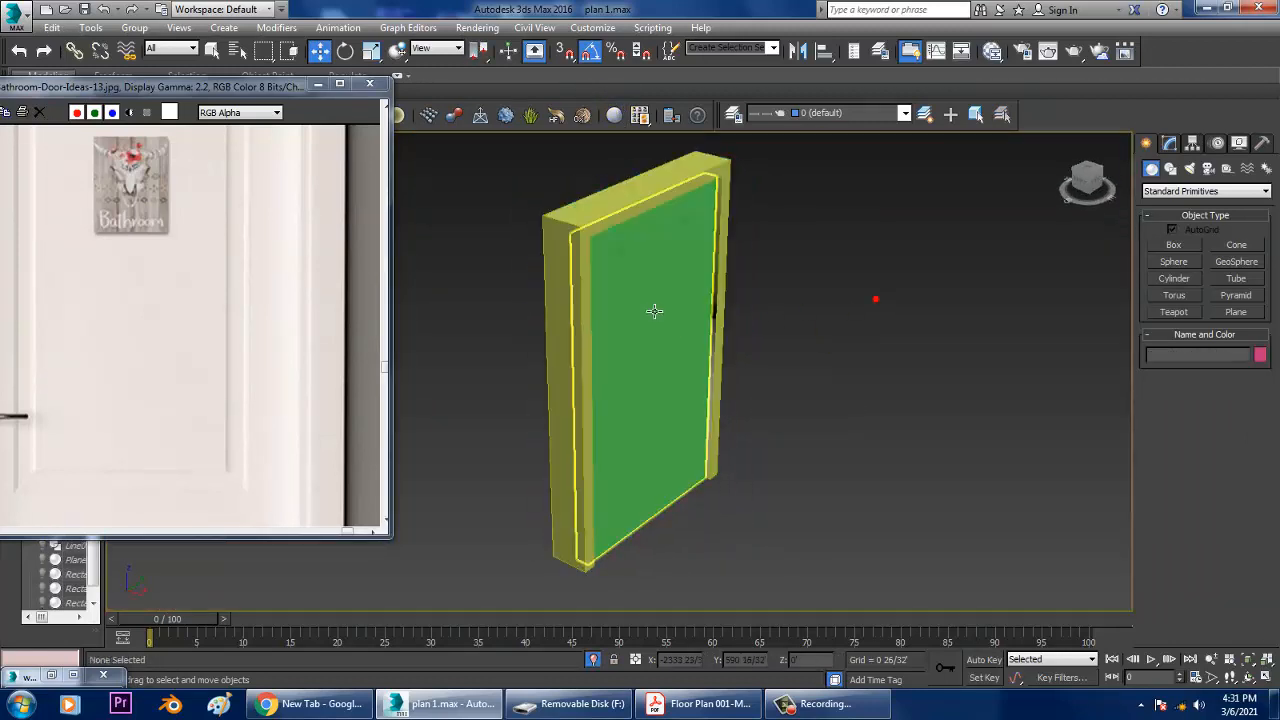
pyautogui.click(654, 311)
pyautogui.keyDown('alt'); pyautogui.moveTo(654, 311); pyautogui.dragTo(704, 316, button='middle'); pyautogui.keyUp('alt')
pyautogui.press('r')
pyautogui.moveTo(713, 376); pyautogui.dragTo(687, 377)
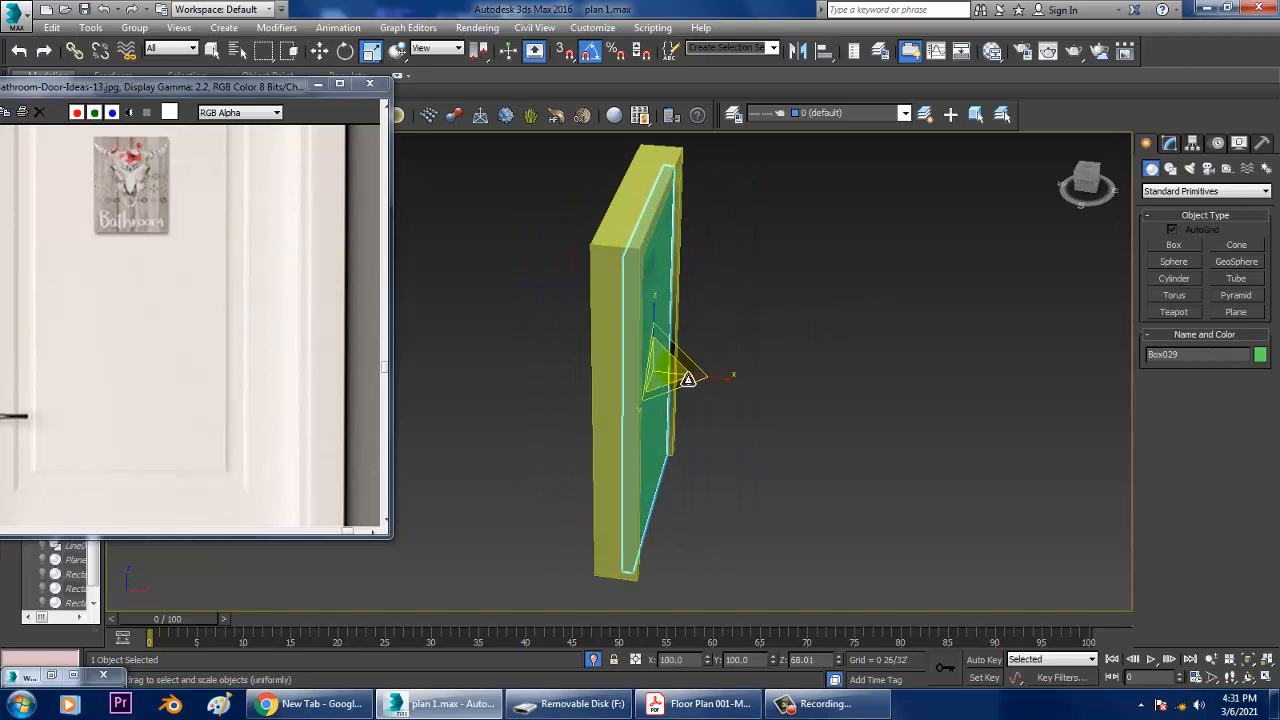
pyautogui.keyDown('alt'); pyautogui.moveTo(672, 368); pyautogui.dragTo(709, 376, button='middle'); pyautogui.keyUp('alt')
pyautogui.press('w')
pyautogui.moveTo(709, 376); pyautogui.dragTo(705, 374)
pyautogui.keyDown('alt'); pyautogui.moveTo(719, 385); pyautogui.dragTo(683, 298, button='middle'); pyautogui.keyUp('alt')
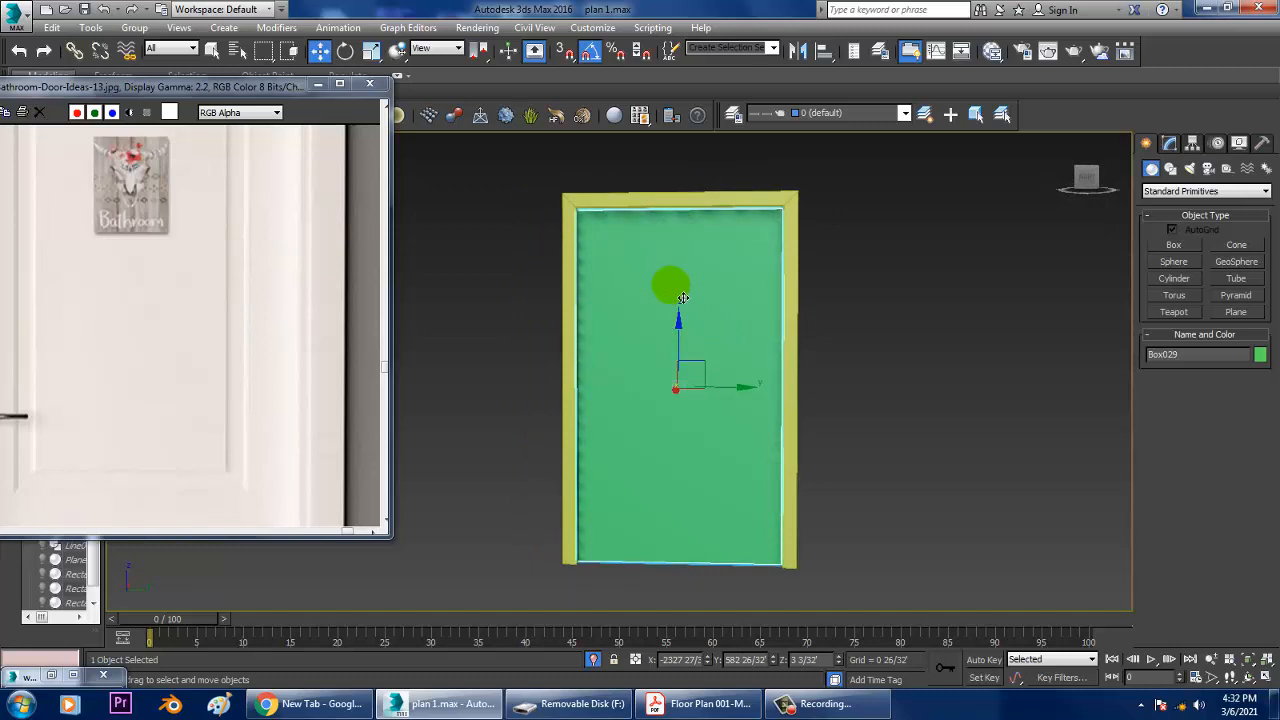
# - Convert the door leaf to an editable poly and select its front and back polygons
pyautogui.rightClick(672, 291)
pyautogui.click(859, 409)
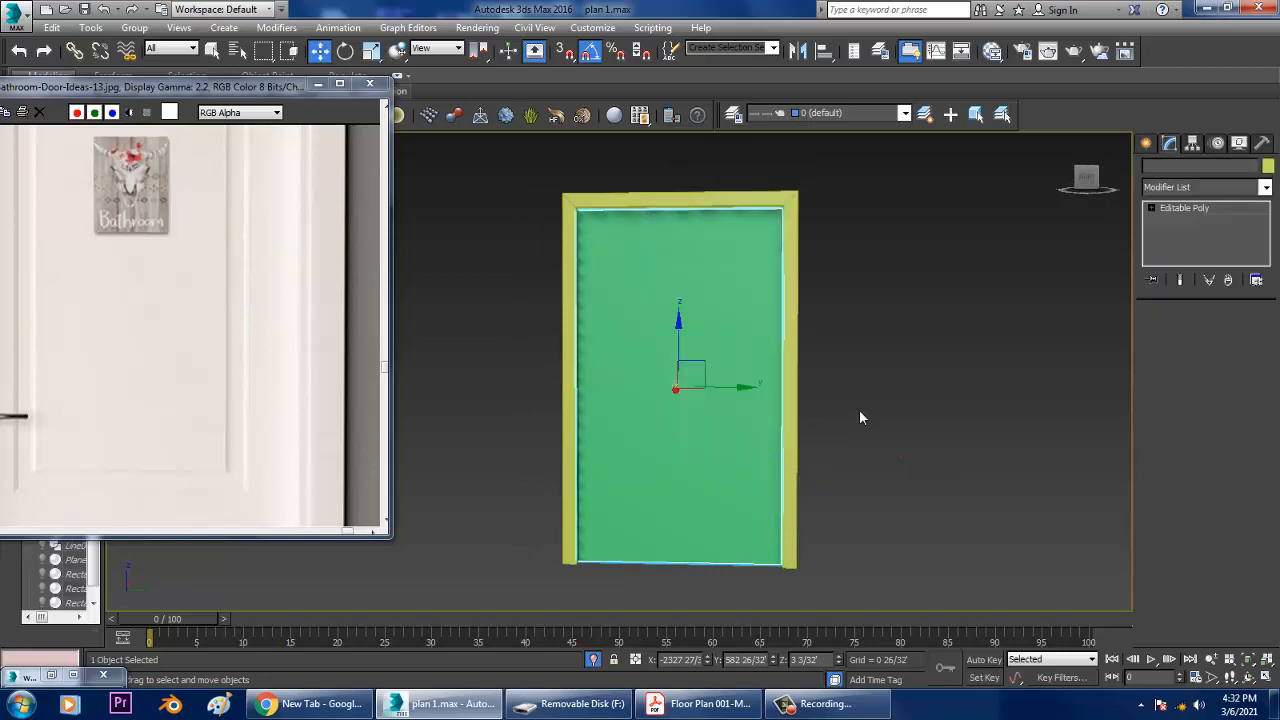
pyautogui.click(1221, 334)
pyautogui.keyDown('alt'); pyautogui.moveTo(694, 331); pyautogui.dragTo(925, 355, button='middle'); pyautogui.keyUp('alt')
pyautogui.click(704, 300)
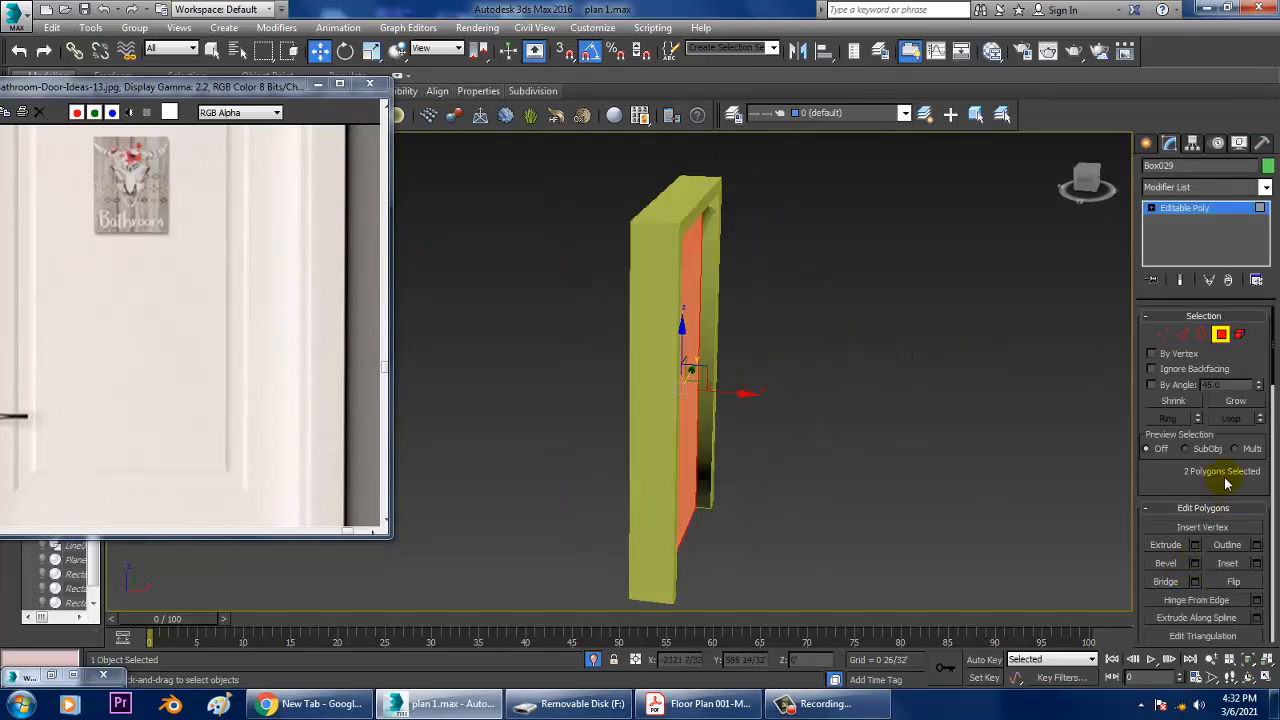
# - Inset the leaf's front and back polygons as a group to form a narrow border around each face
pyautogui.click(1257, 564)
pyautogui.keyDown('alt'); pyautogui.moveTo(800, 372); pyautogui.dragTo(620, 388, button='middle'); pyautogui.keyUp('alt')
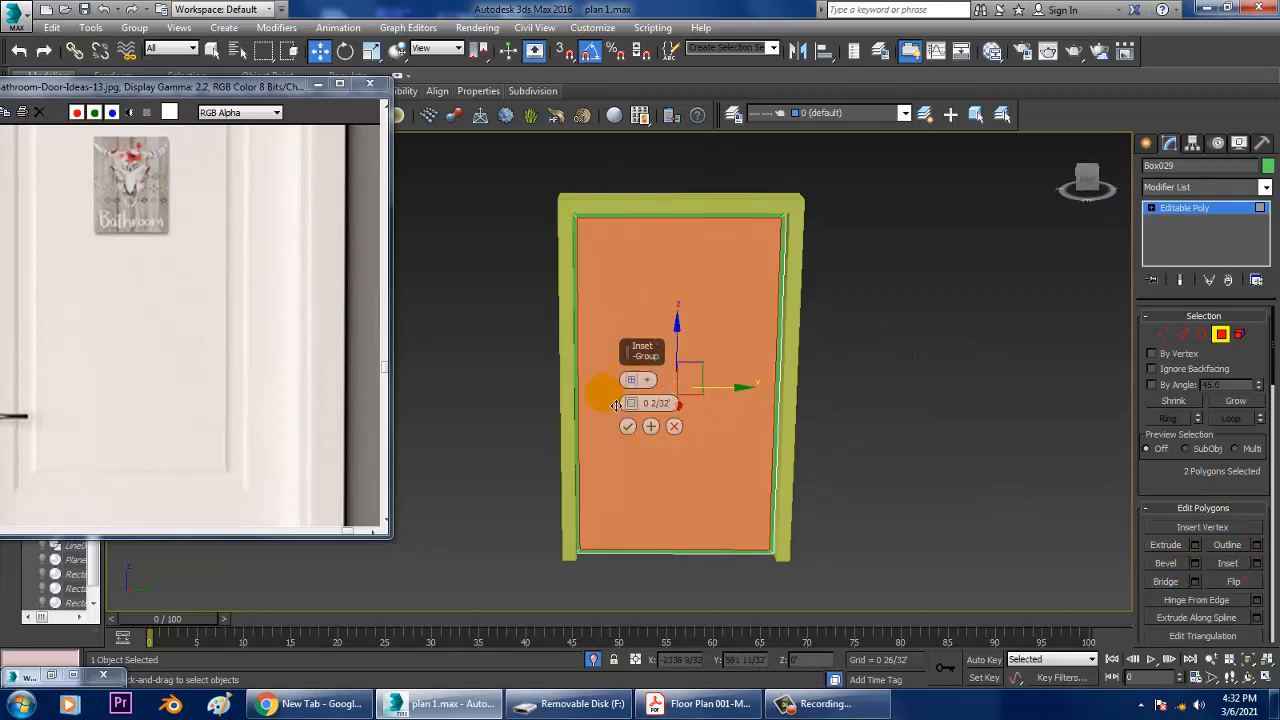
pyautogui.moveTo(632, 404); pyautogui.dragTo(632, 401)
pyautogui.click(627, 426)
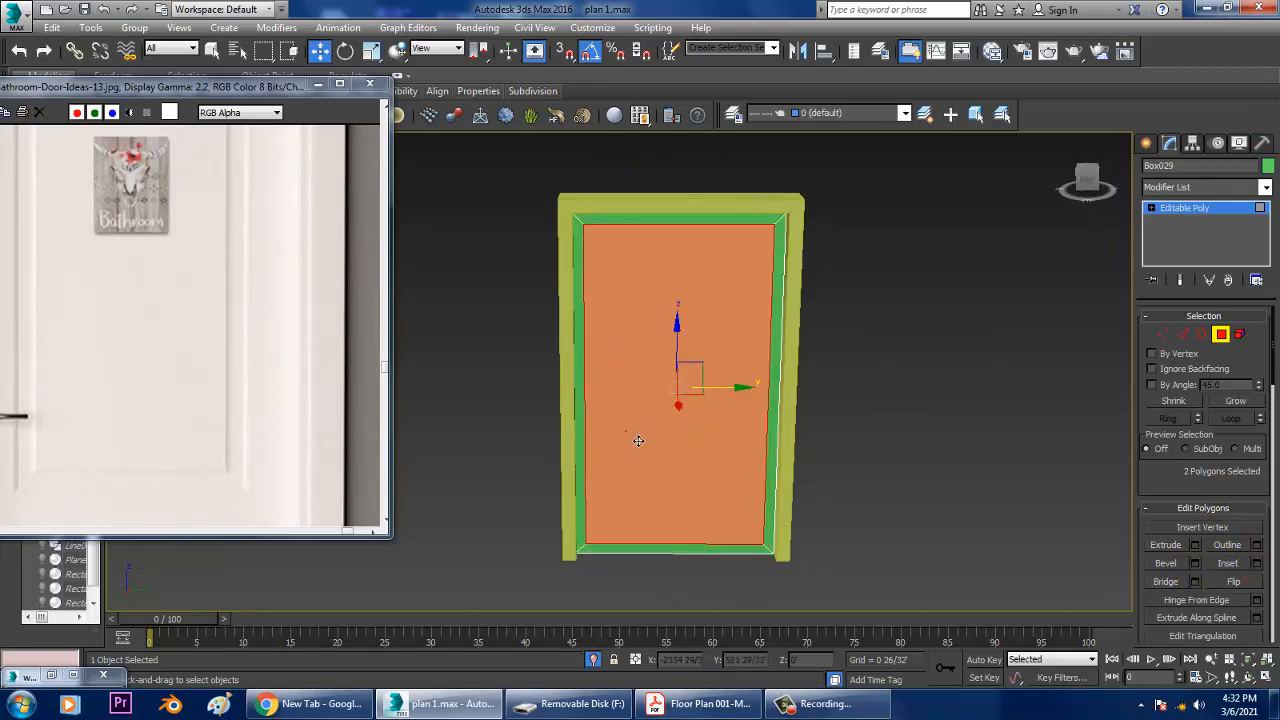
pyautogui.keyDown('alt'); pyautogui.moveTo(627, 426); pyautogui.dragTo(714, 253, button='middle'); pyautogui.keyUp('alt')
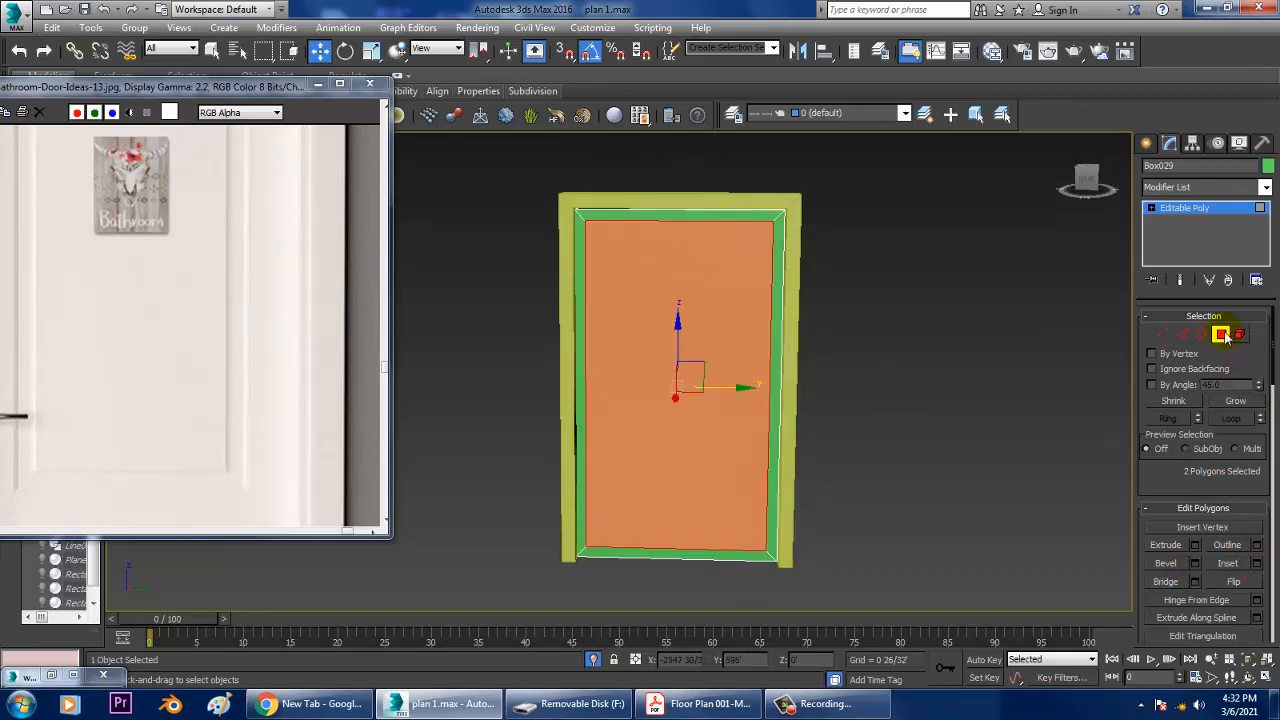
# - Select the door leaf's vertical edges and connect them with 2 segments
pyautogui.click(1181, 336)
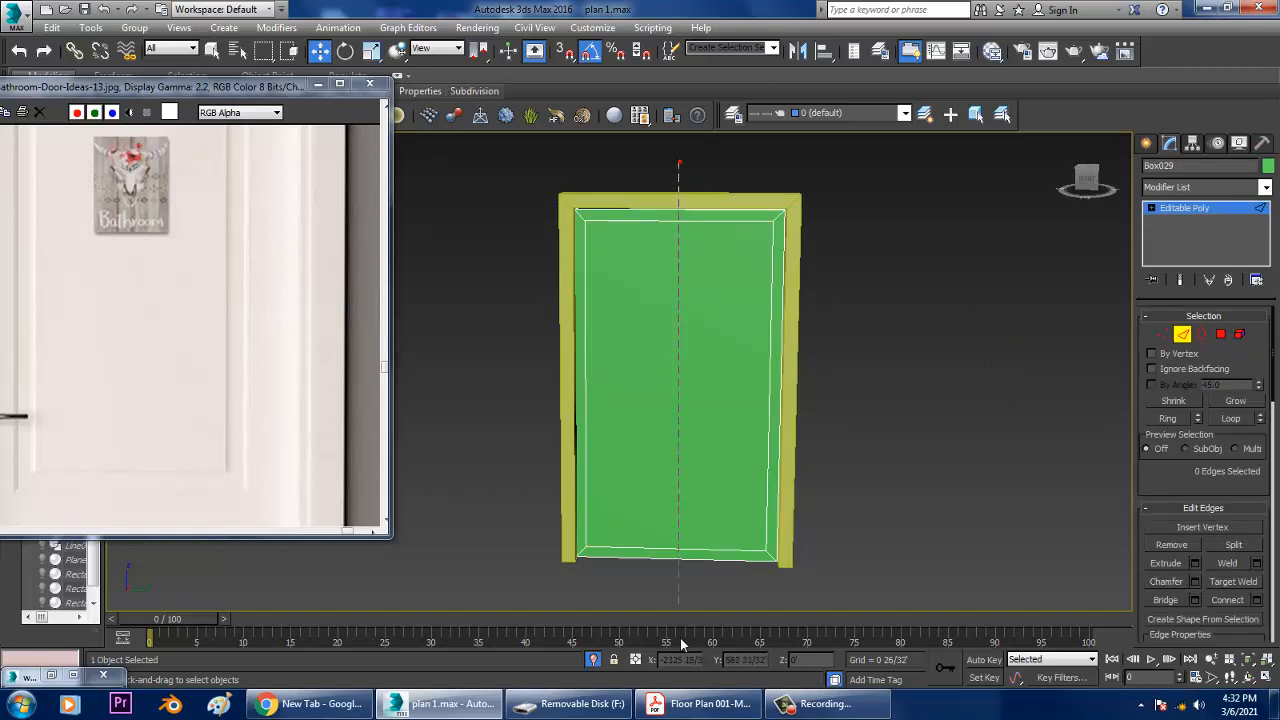
pyautogui.moveTo(681, 639); pyautogui.dragTo(679, 639)
pyautogui.moveTo(497, 304); pyautogui.dragTo(880, 430)
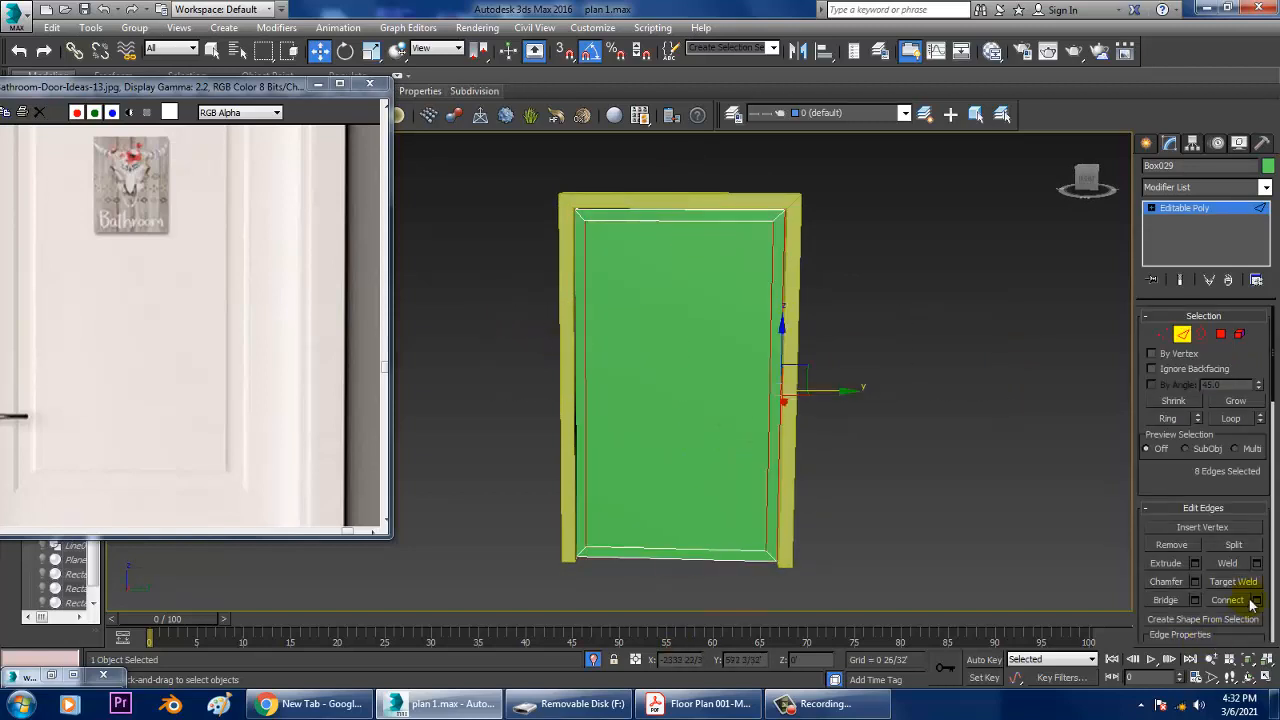
pyautogui.click(1254, 600)
pyautogui.moveTo(630, 380); pyautogui.dragTo(632, 370)
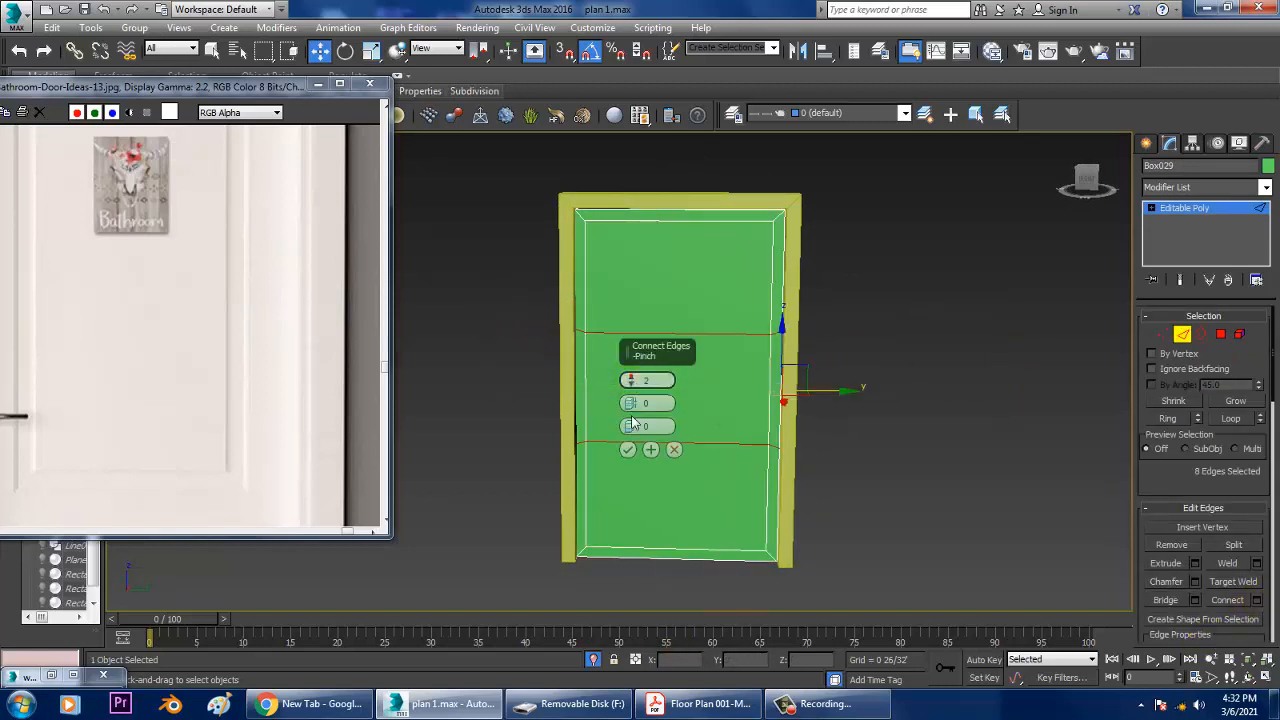
pyautogui.click(627, 449)
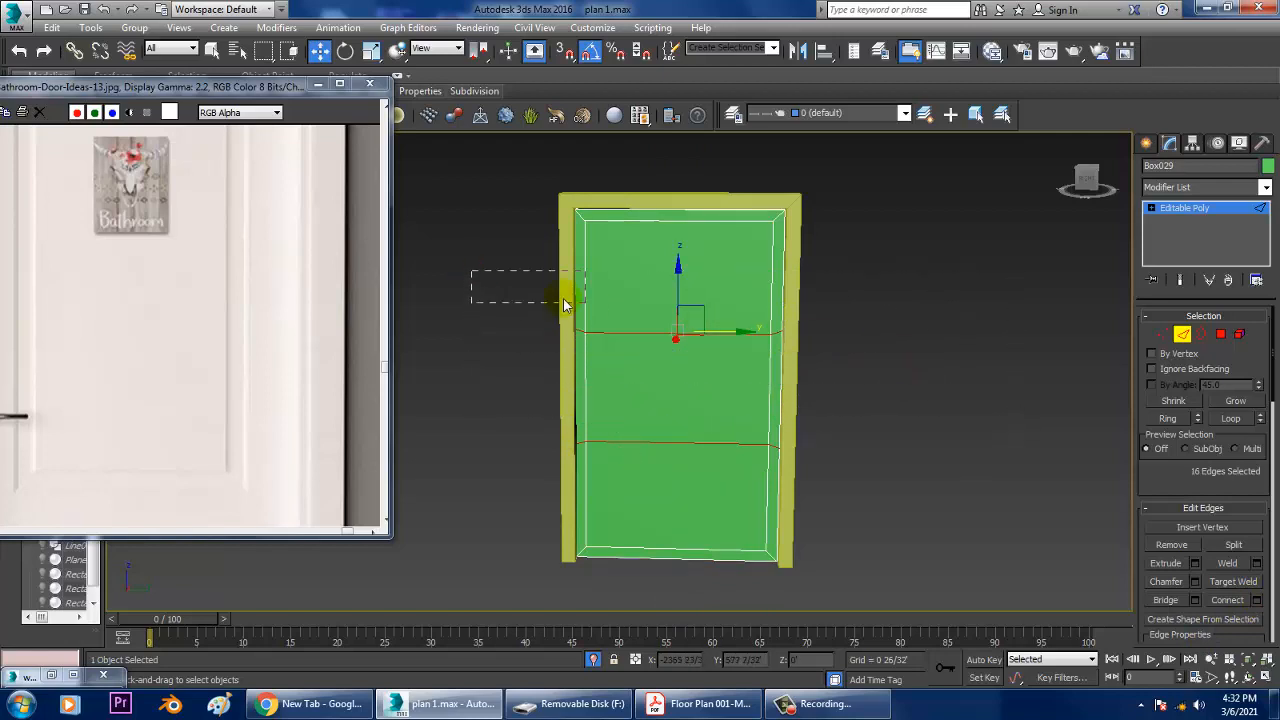
# - Flatten the leaf's two connected vertex rows and scale them together vertically into a narrow horizontal band
pyautogui.press('1')
pyautogui.moveTo(564, 305); pyautogui.dragTo(873, 386)
pyautogui.press('r')
pyautogui.moveTo(676, 262); pyautogui.dragTo(705, 377)
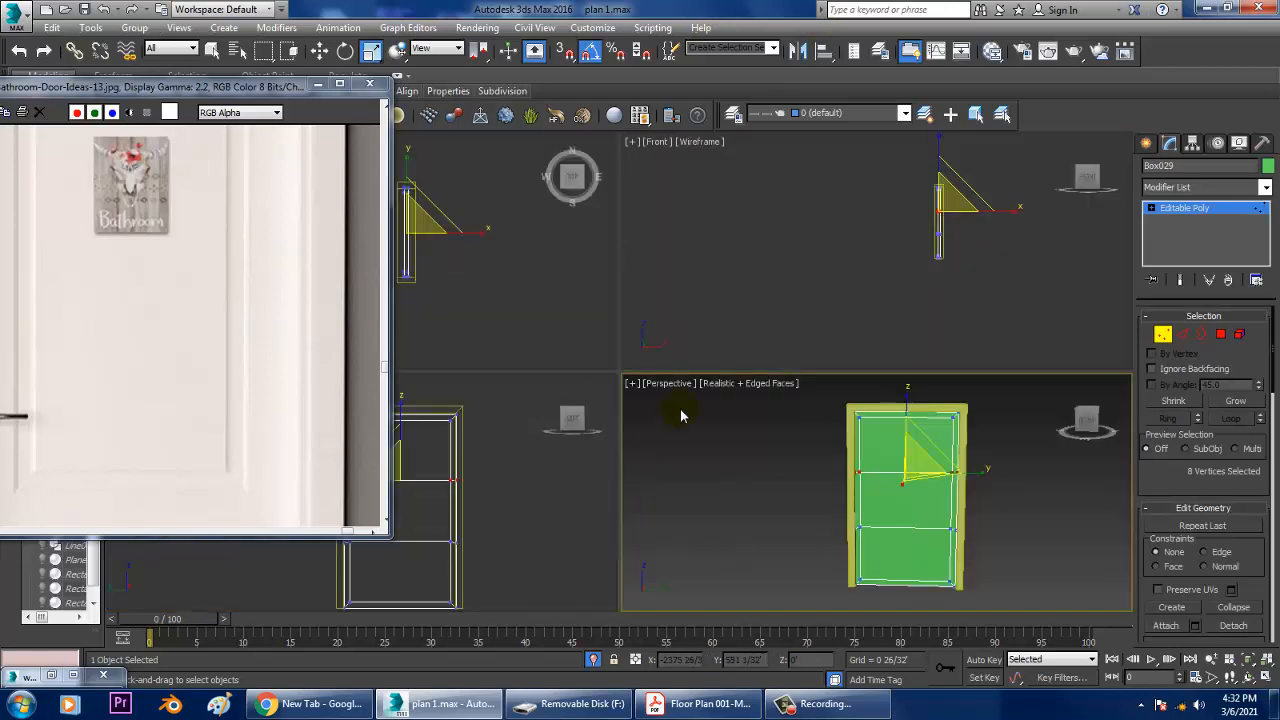
pyautogui.hotkey('alt', 'w')
pyautogui.hotkey('alt', 'w')
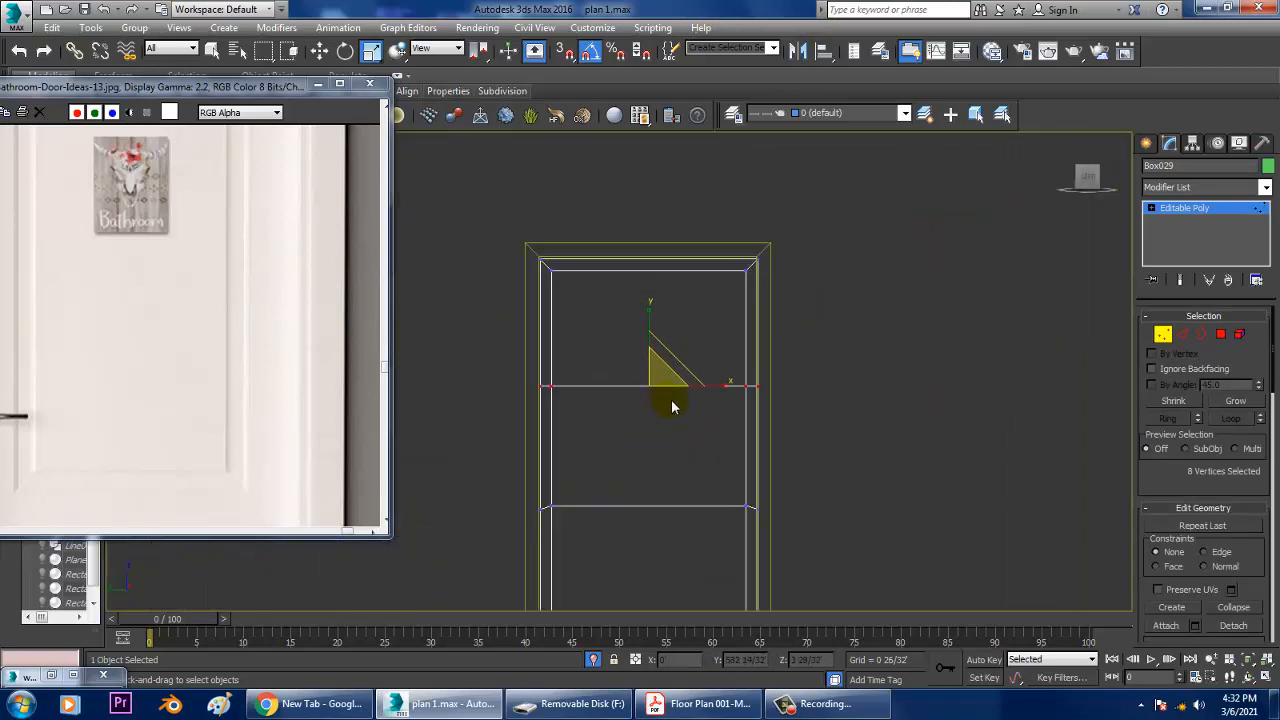
pyautogui.moveTo(486, 453); pyautogui.dragTo(743, 545)
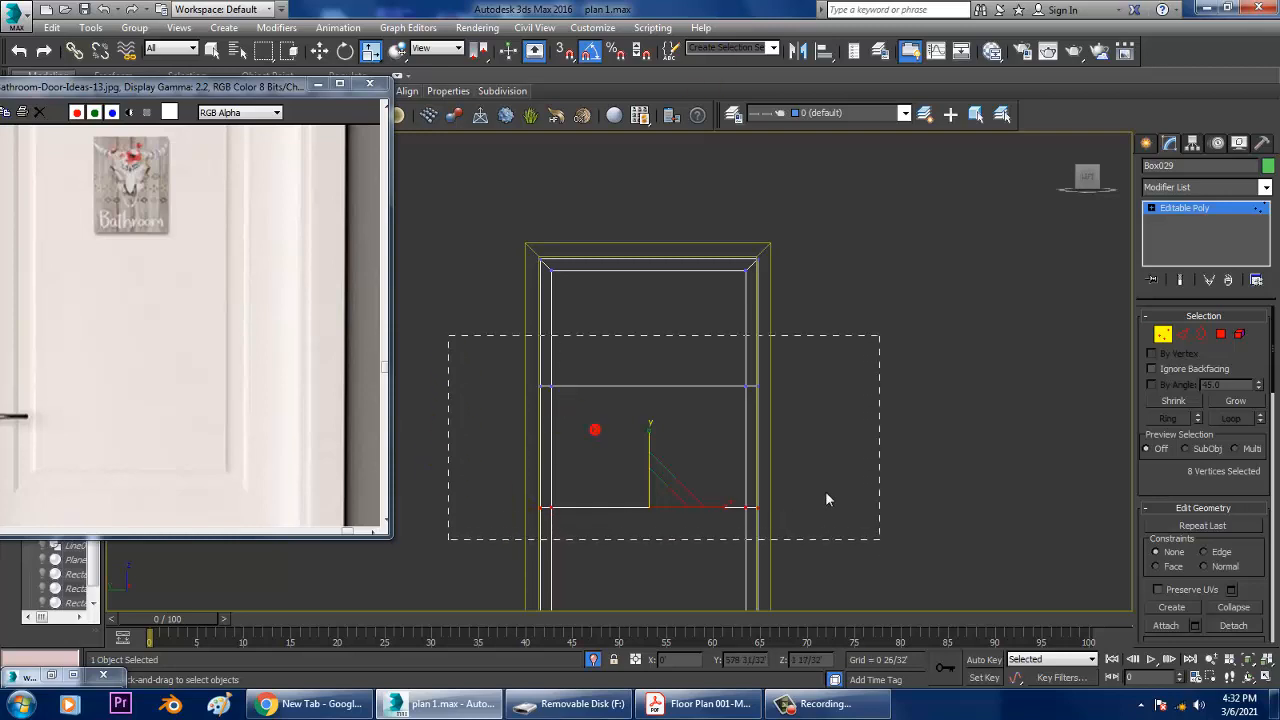
pyautogui.moveTo(663, 396); pyautogui.dragTo(699, 307)
# - Raise the narrow band of vertices on the door leaf to about Z 4 11/32' in the Left view
pyautogui.press('w')
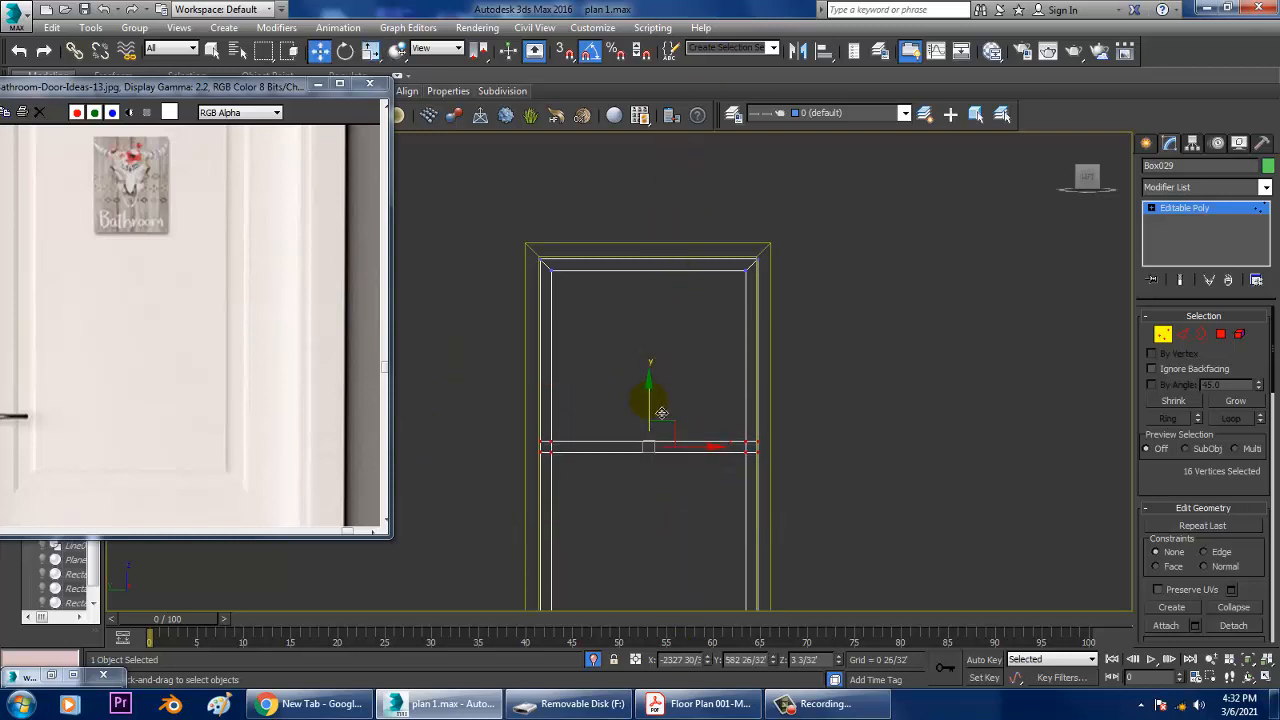
pyautogui.moveTo(655, 405); pyautogui.dragTo(666, 322)
pyautogui.hotkey('alt', 'w')
# - Select the three polygons of the narrow horizontal band across the door leaf's front face
pyautogui.scroll(5, 1056, 551)
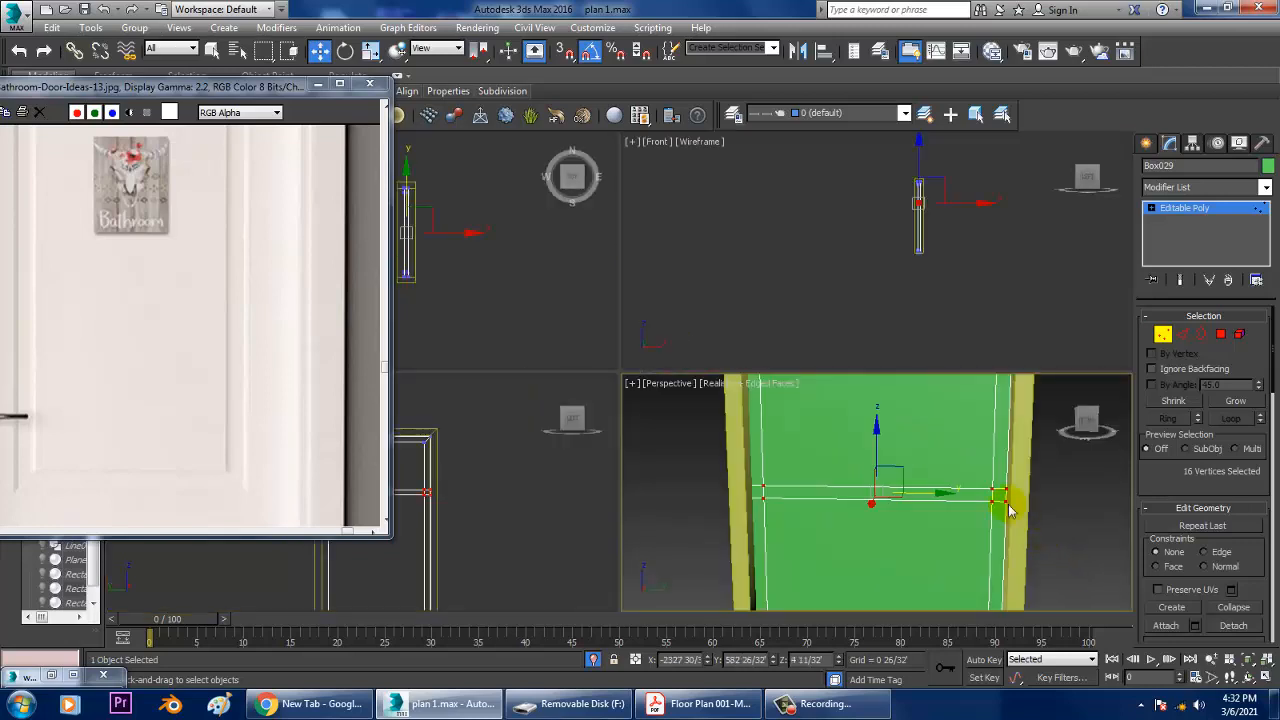
pyautogui.hotkey('alt', 'w')
pyautogui.keyDown('ctrl'); pyautogui.click(1220, 334); pyautogui.keyUp('ctrl')
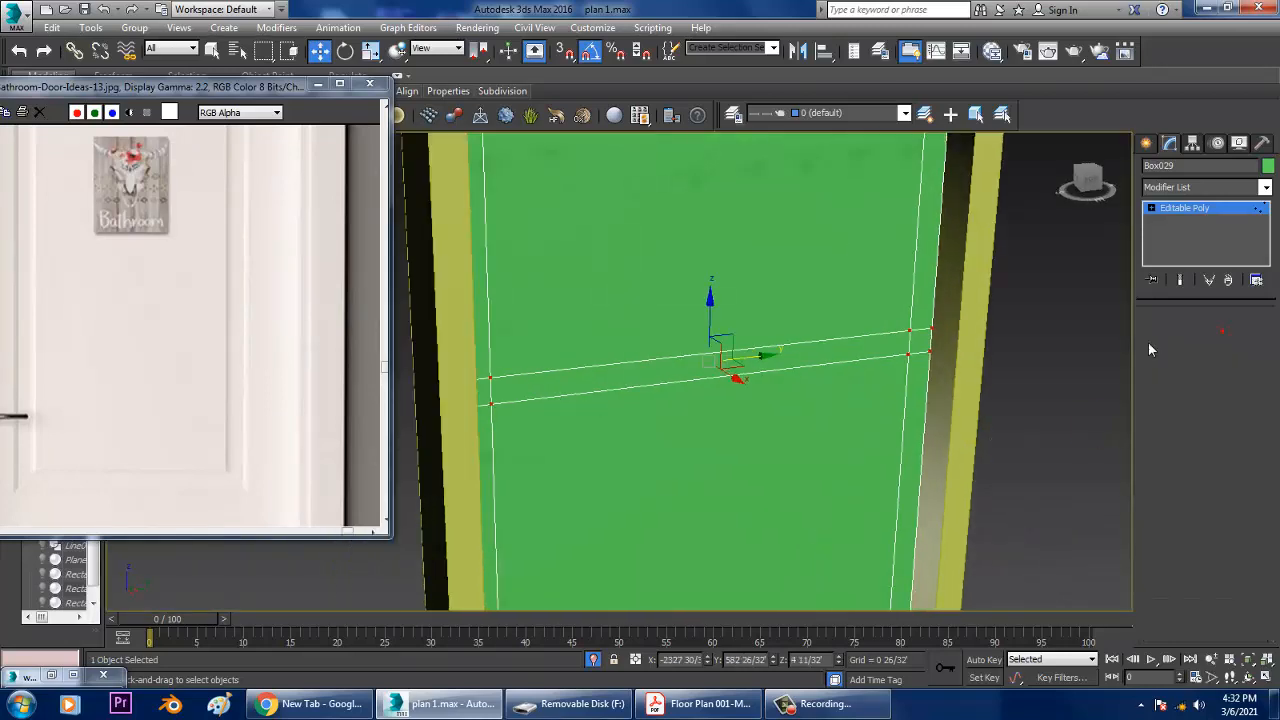
pyautogui.keyDown('alt'); pyautogui.moveTo(798, 371); pyautogui.dragTo(812, 370, button='middle'); pyautogui.keyUp('alt')
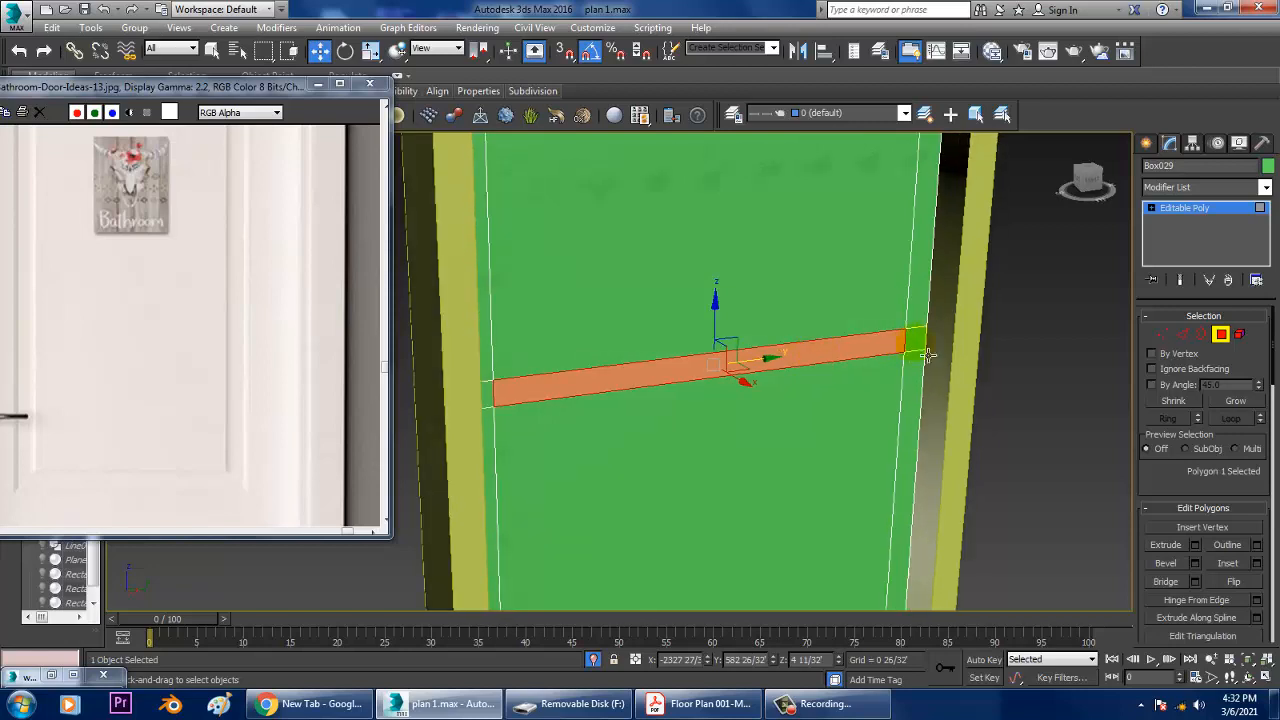
pyautogui.keyDown('ctrl'); pyautogui.click(926, 347); pyautogui.keyUp('ctrl')
pyautogui.keyDown('ctrl'); pyautogui.click(490, 395); pyautogui.keyUp('ctrl')
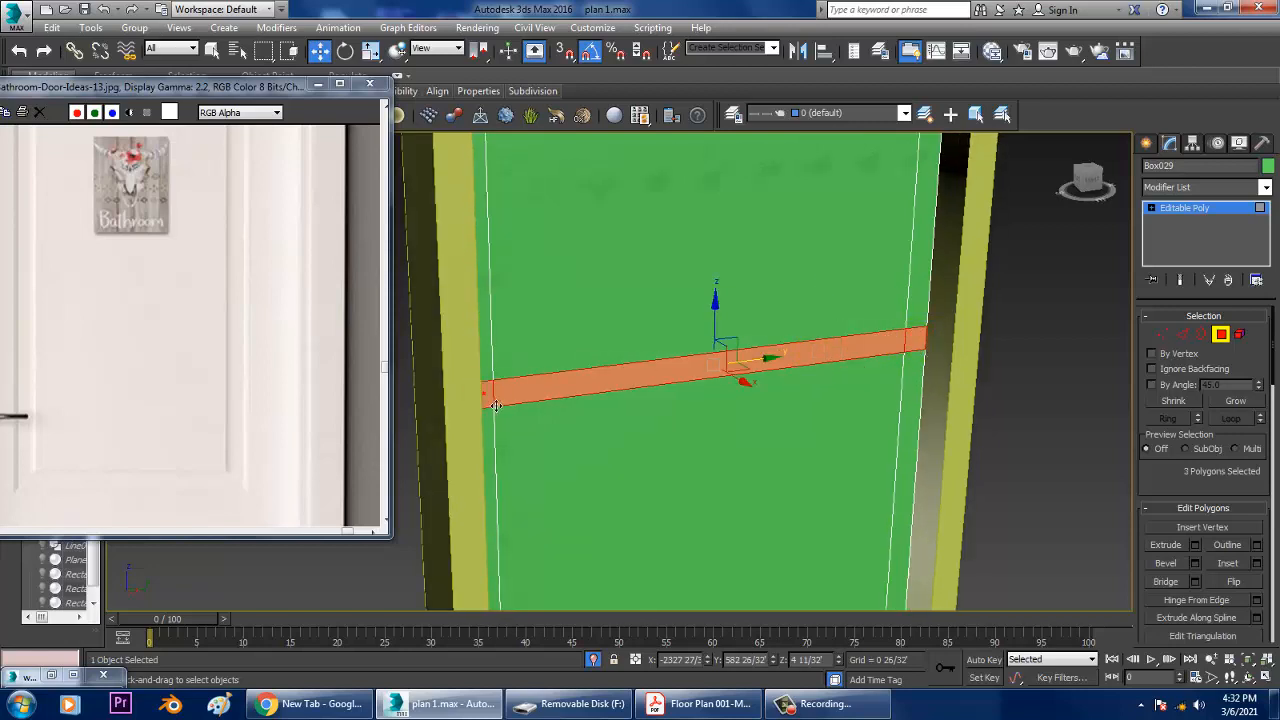
# - Bevel the band inward with an outline of -0 1/32' to form a groove, and return to object level
pyautogui.click(1196, 563)
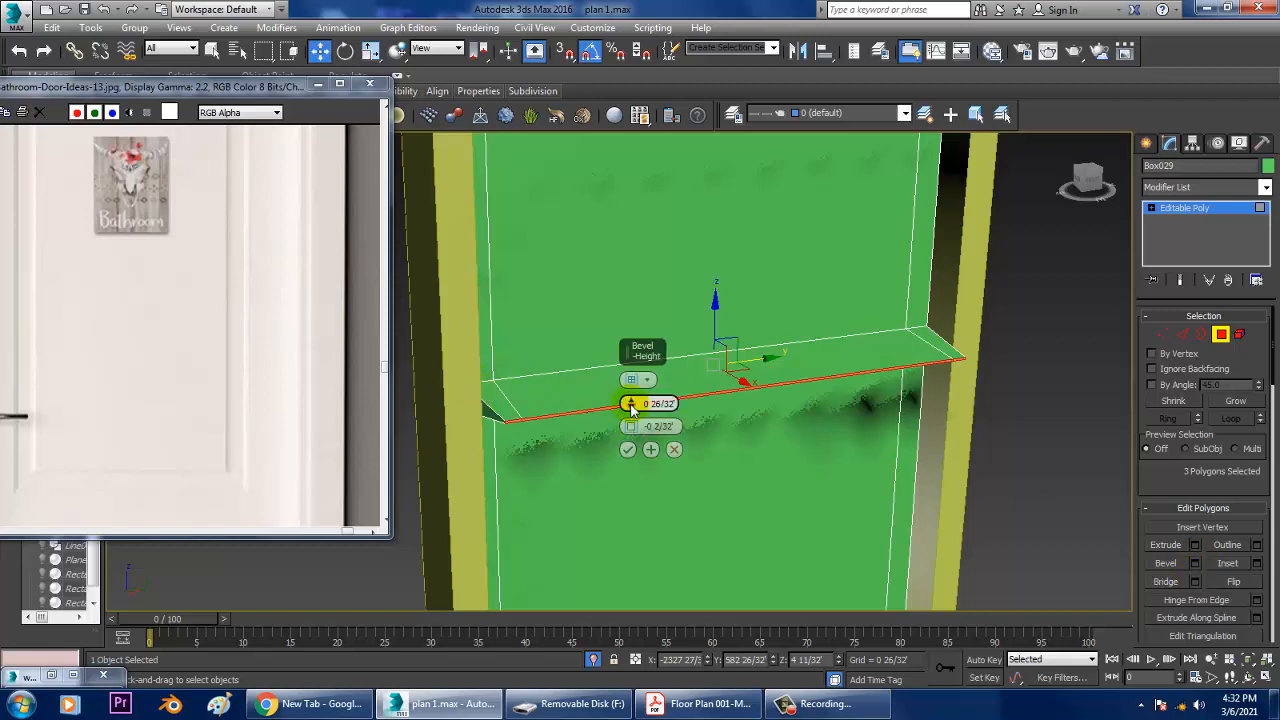
pyautogui.moveTo(631, 403); pyautogui.dragTo(643, 447)
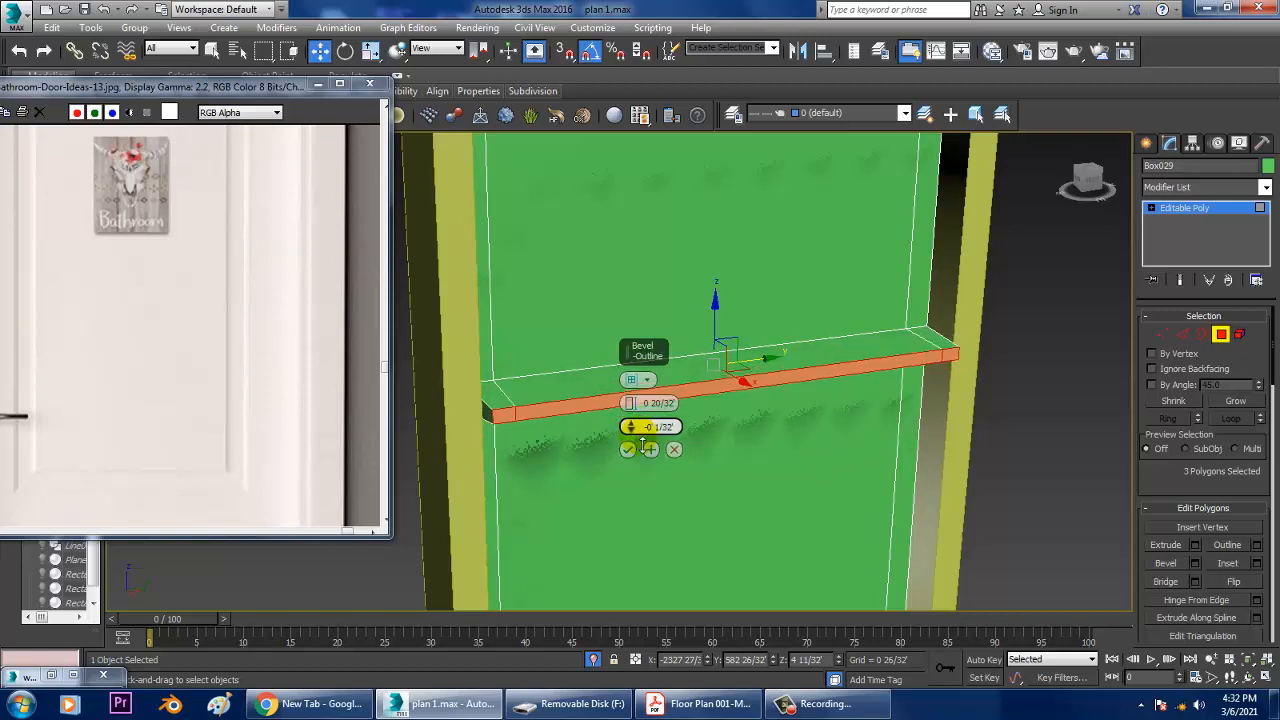
pyautogui.moveTo(629, 403); pyautogui.dragTo(645, 470)
pyautogui.click(628, 449)
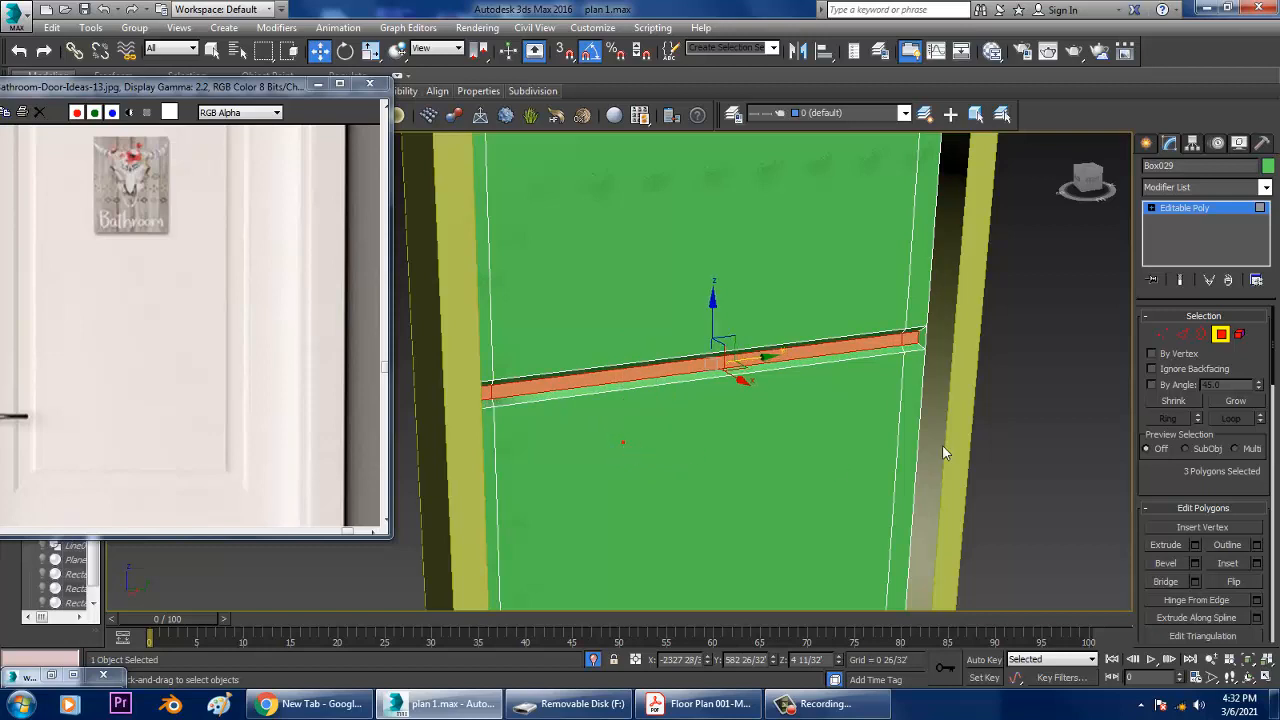
pyautogui.click(1042, 390)
pyautogui.scroll(-2, 1040, 395)
pyautogui.keyDown('alt'); pyautogui.moveTo(1042, 380); pyautogui.dragTo(1005, 384, button='middle'); pyautogui.keyUp('alt')
pyautogui.click(1195, 210)
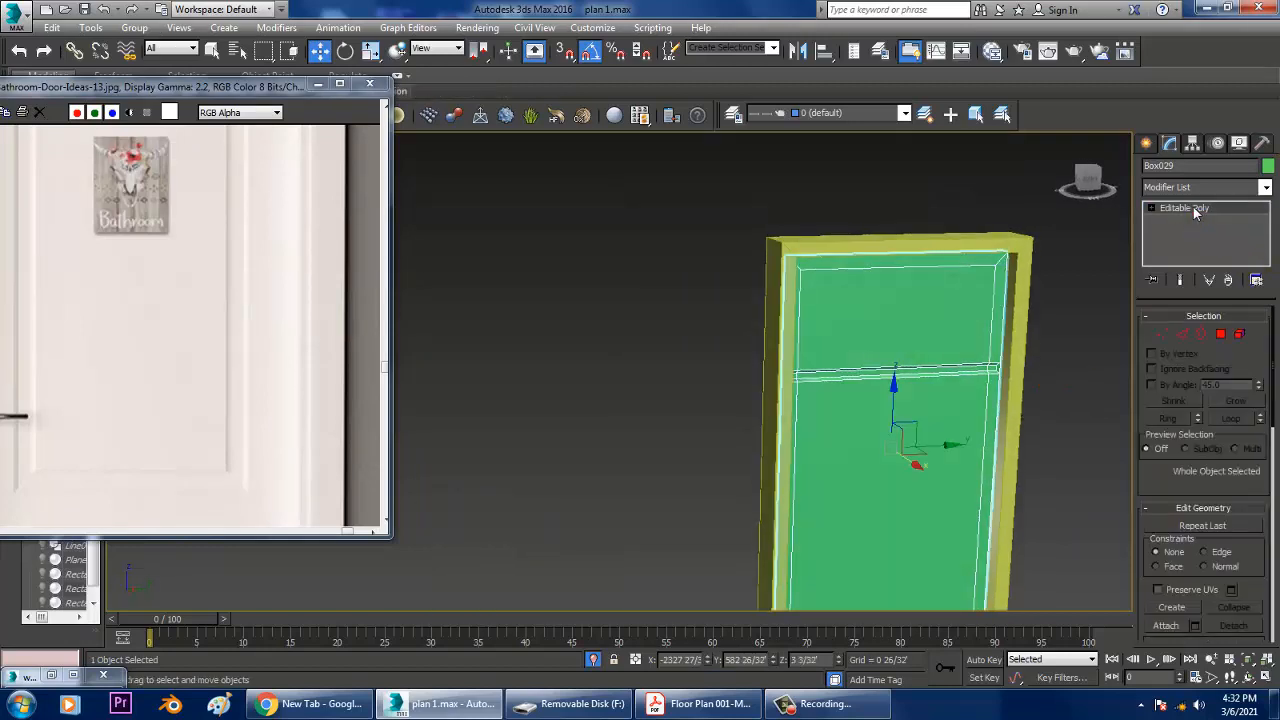
pyautogui.moveTo(143, 303); pyautogui.dragTo(176, 437, button='middle')
pyautogui.moveTo(192, 294); pyautogui.dragTo(208, 354, button='middle')
pyautogui.moveTo(984, 446); pyautogui.dragTo(928, 394, button='middle')
pyautogui.moveTo(928, 394); pyautogui.dragTo(1100, 366, button='middle')
pyautogui.click(1196, 208)
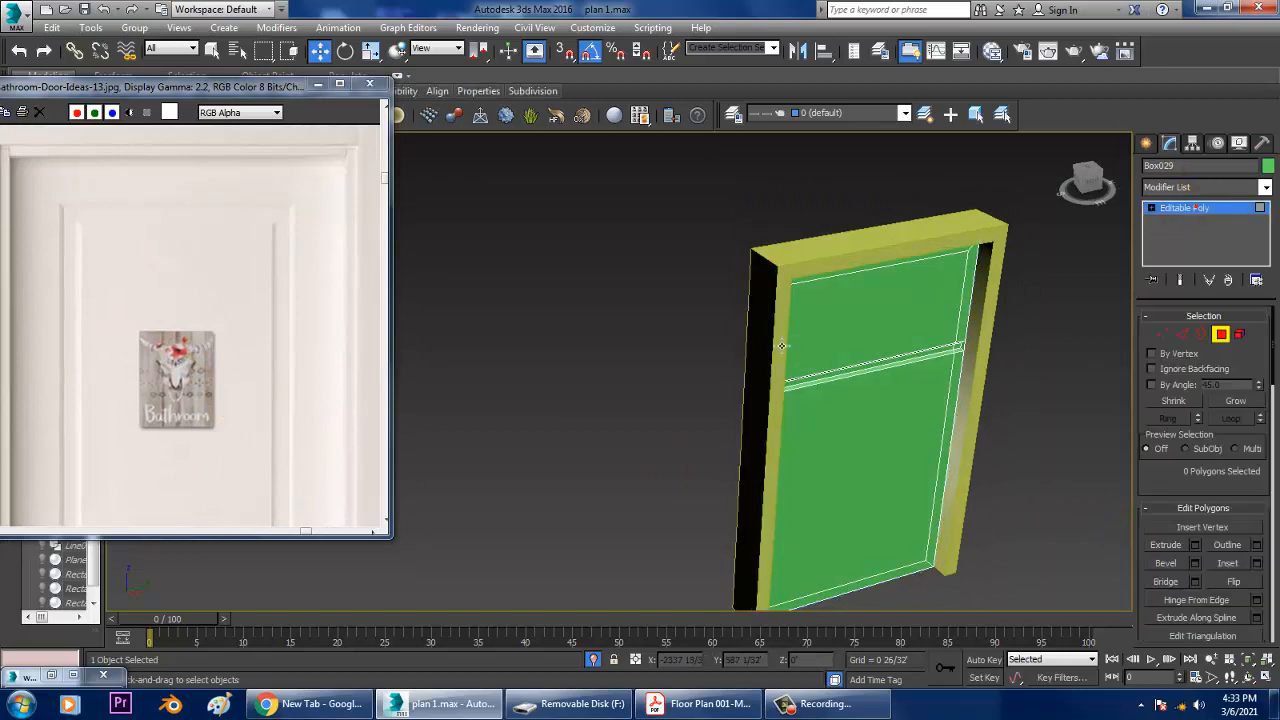
pyautogui.hotkey('alt', 'w')
pyautogui.click(815, 260)
pyautogui.hotkey('alt', 'w')
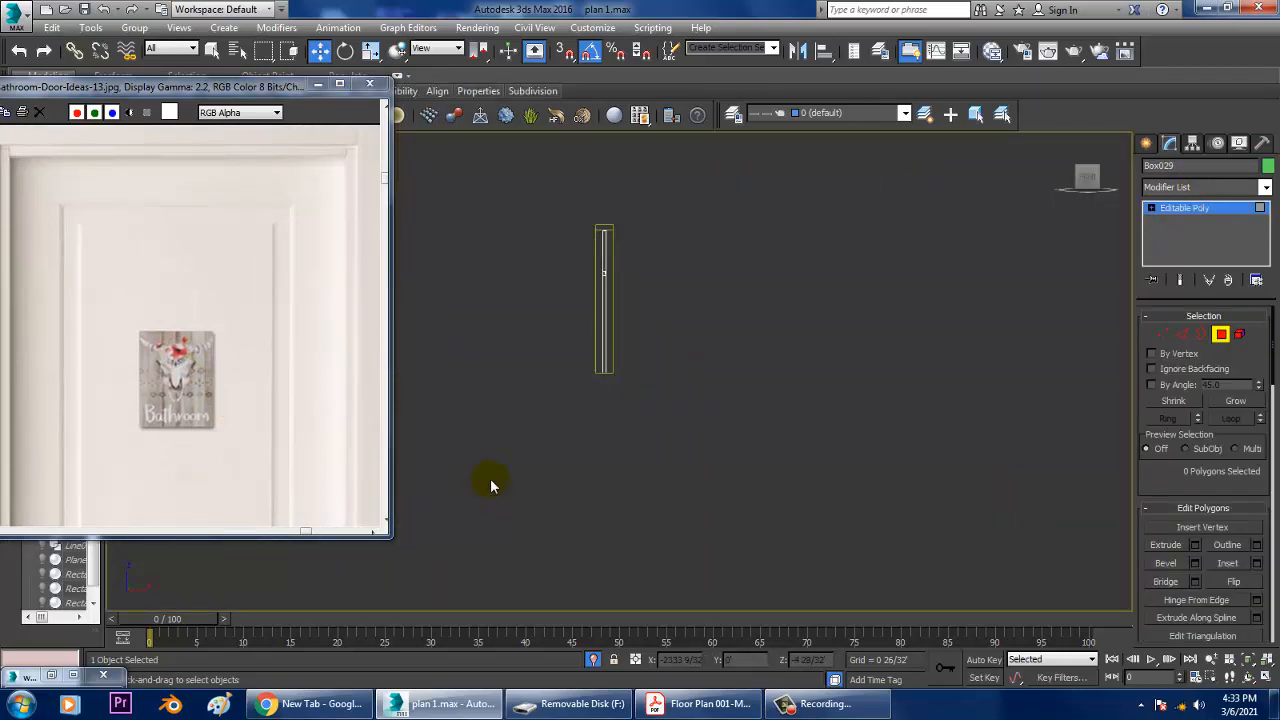
# - Move the door leaf's pivot point horizontally from its centre to the leaf's left vertical edge in the Left view
pyautogui.hotkey('alt', 'w')
pyautogui.click(541, 500)
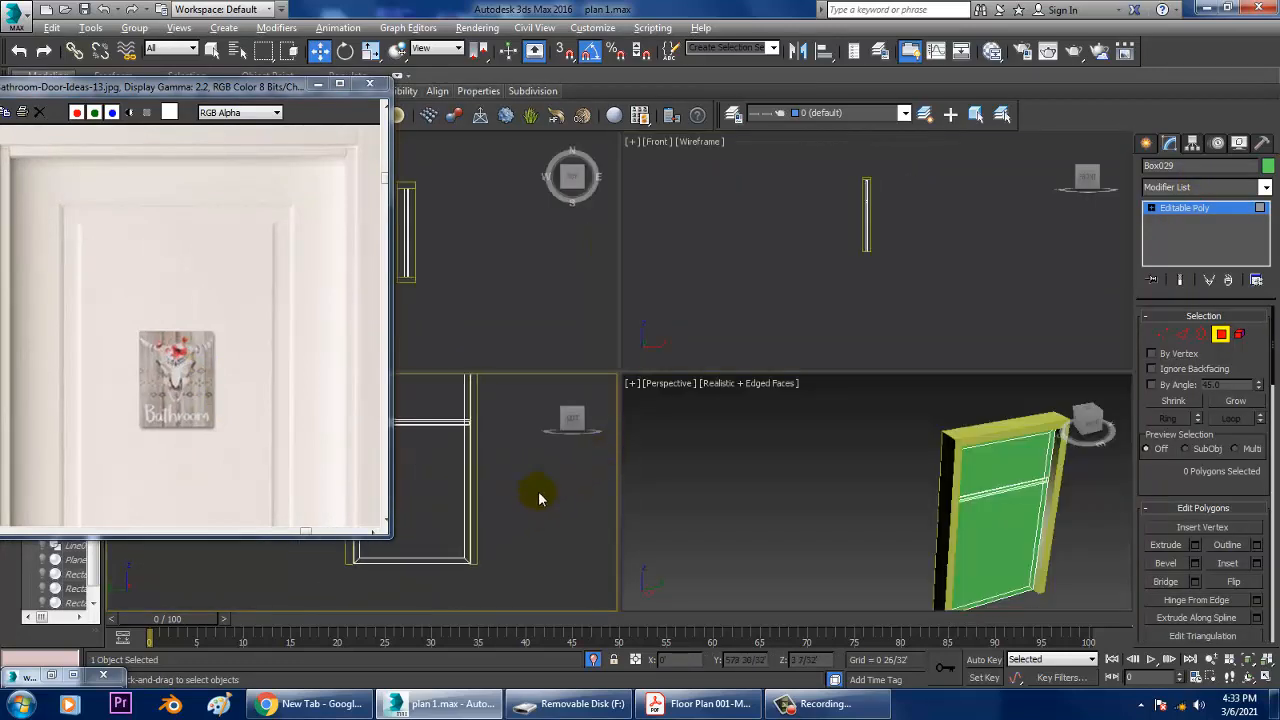
pyautogui.hotkey('alt', 'w')
pyautogui.moveTo(1032, 388); pyautogui.dragTo(937, 380, button='middle')
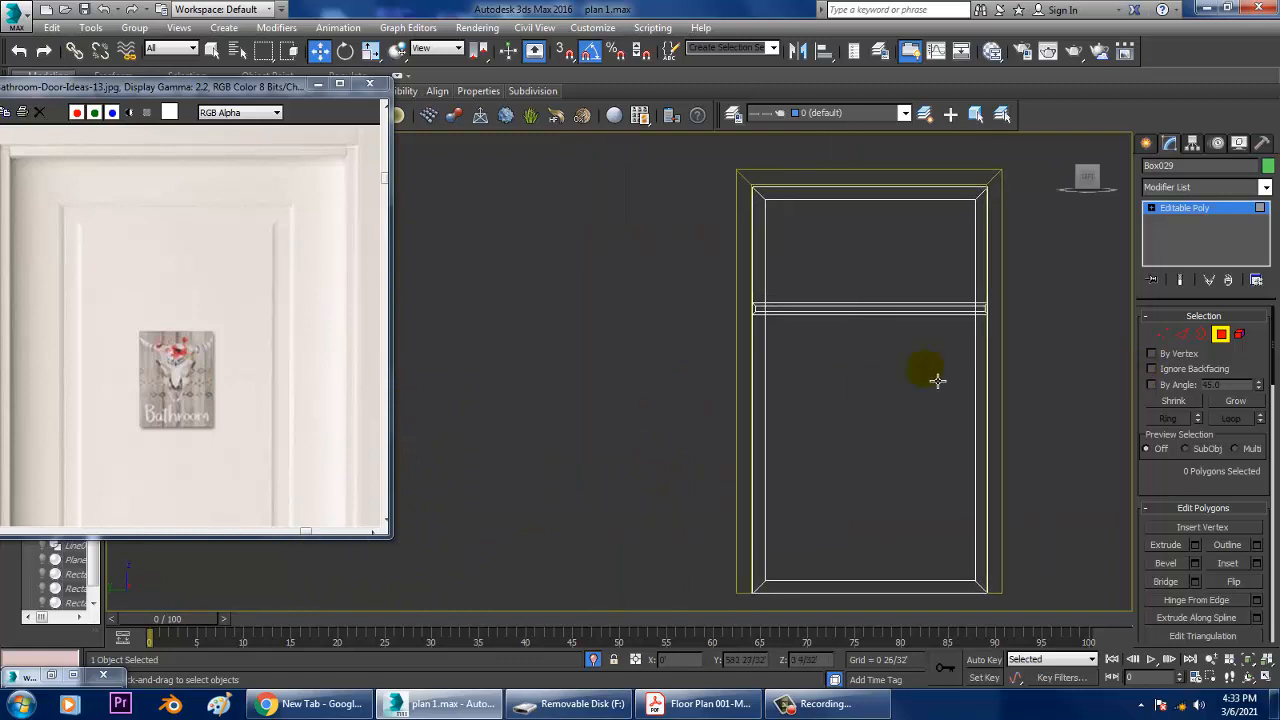
pyautogui.click(1209, 208)
pyautogui.click(1192, 142)
pyautogui.click(1208, 246)
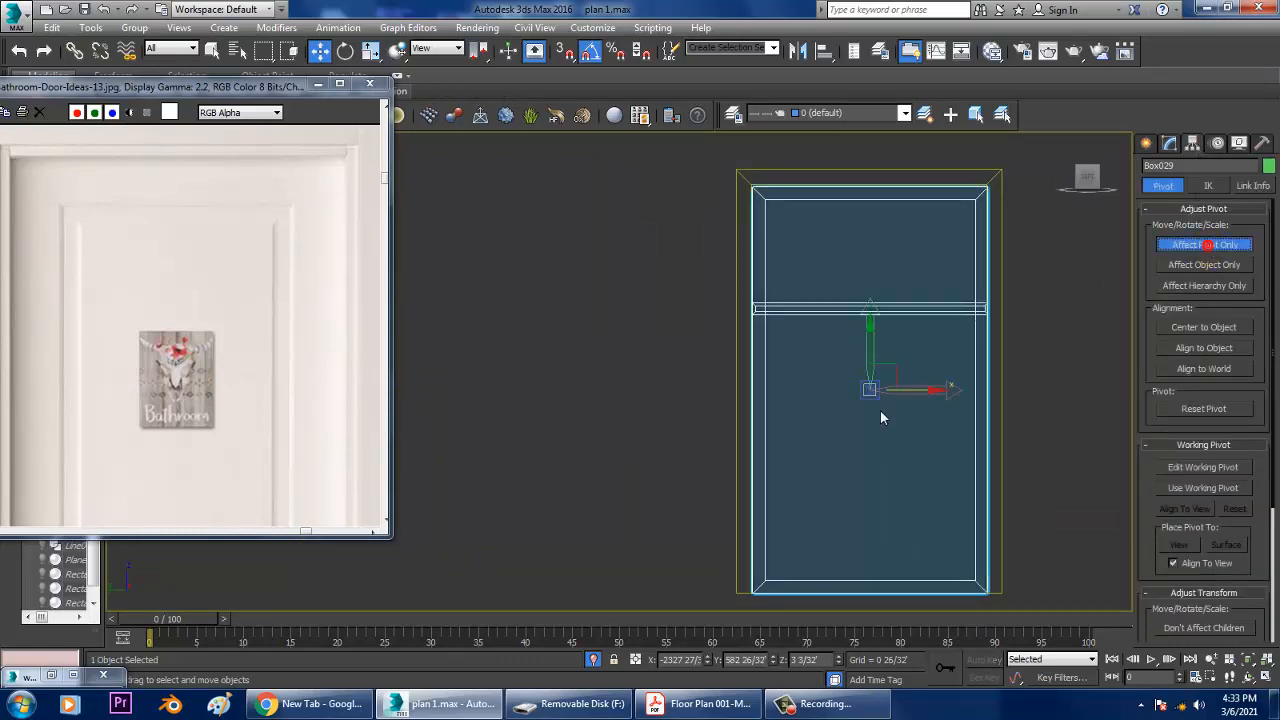
pyautogui.moveTo(930, 404); pyautogui.dragTo(814, 400)
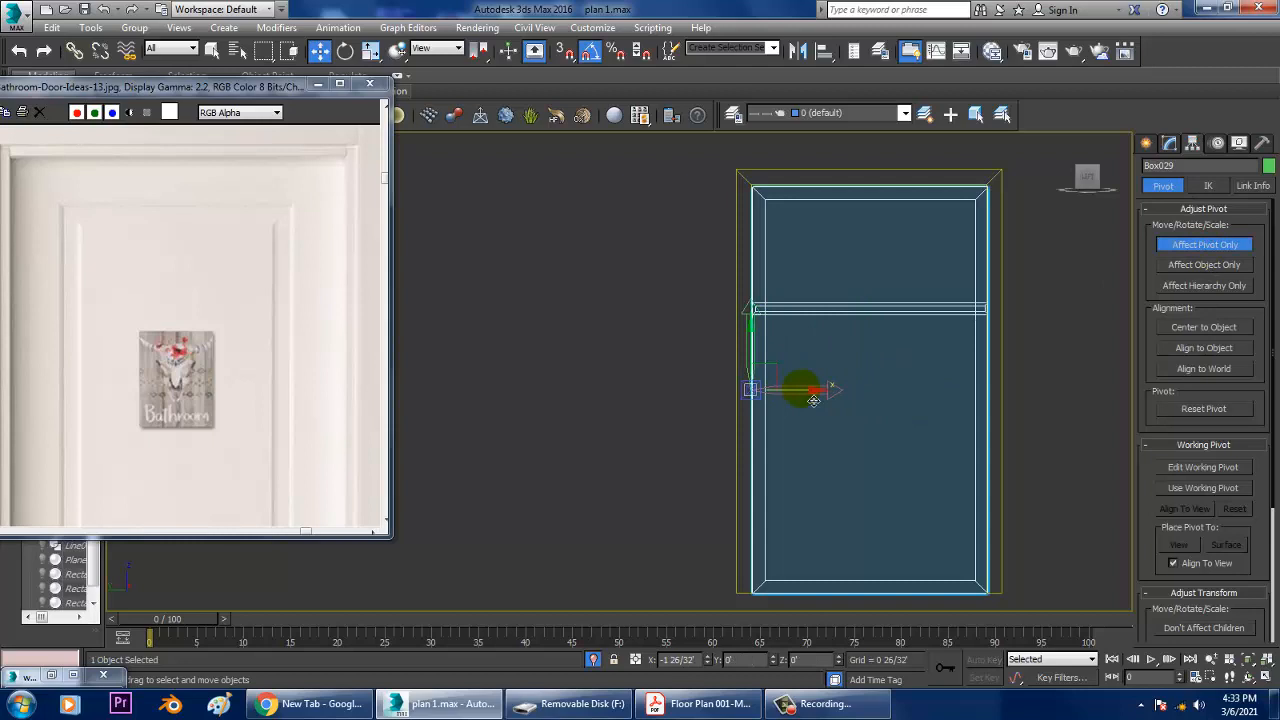
pyautogui.click(1224, 264)
pyautogui.press('e')
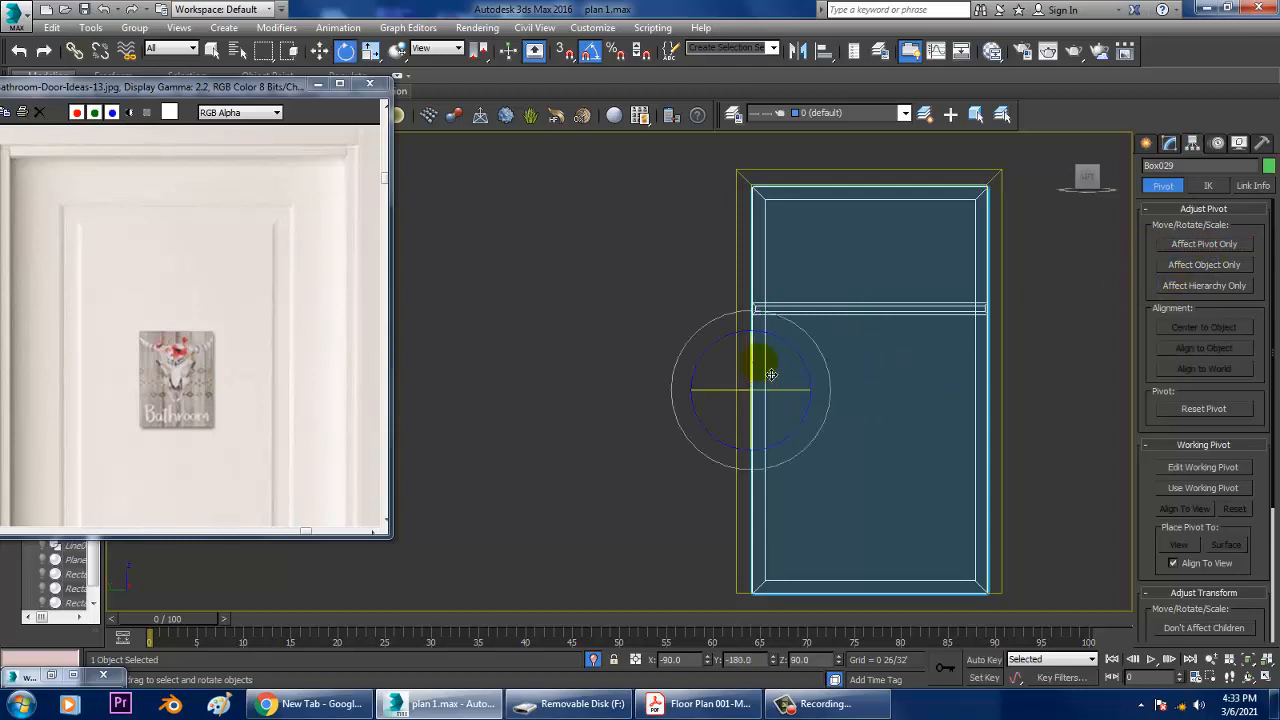
# - End the door's isolation in the Perspective view so the surrounding house model is shown again
pyautogui.hotkey('alt', 'w')
pyautogui.click(971, 486)
pyautogui.hotkey('alt', 'w')
pyautogui.moveTo(925, 455); pyautogui.dragTo(916, 434)
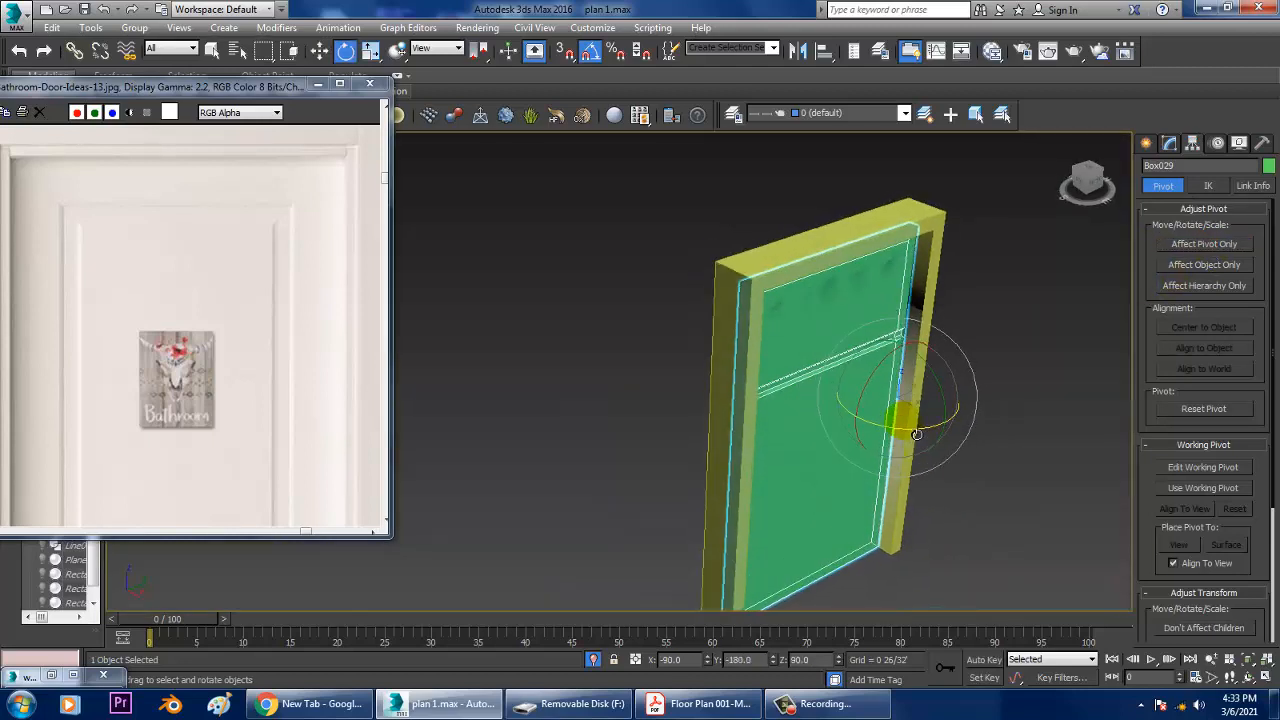
pyautogui.rightClick(998, 343)
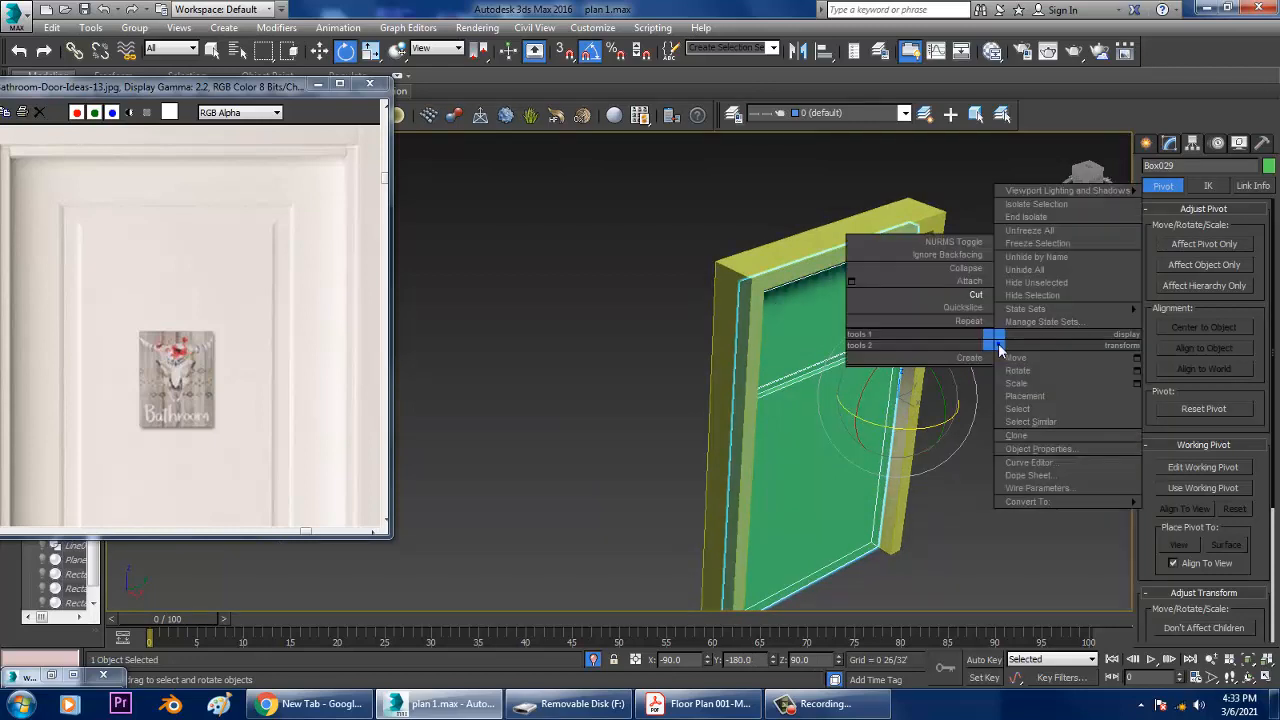
pyautogui.click(1030, 217)
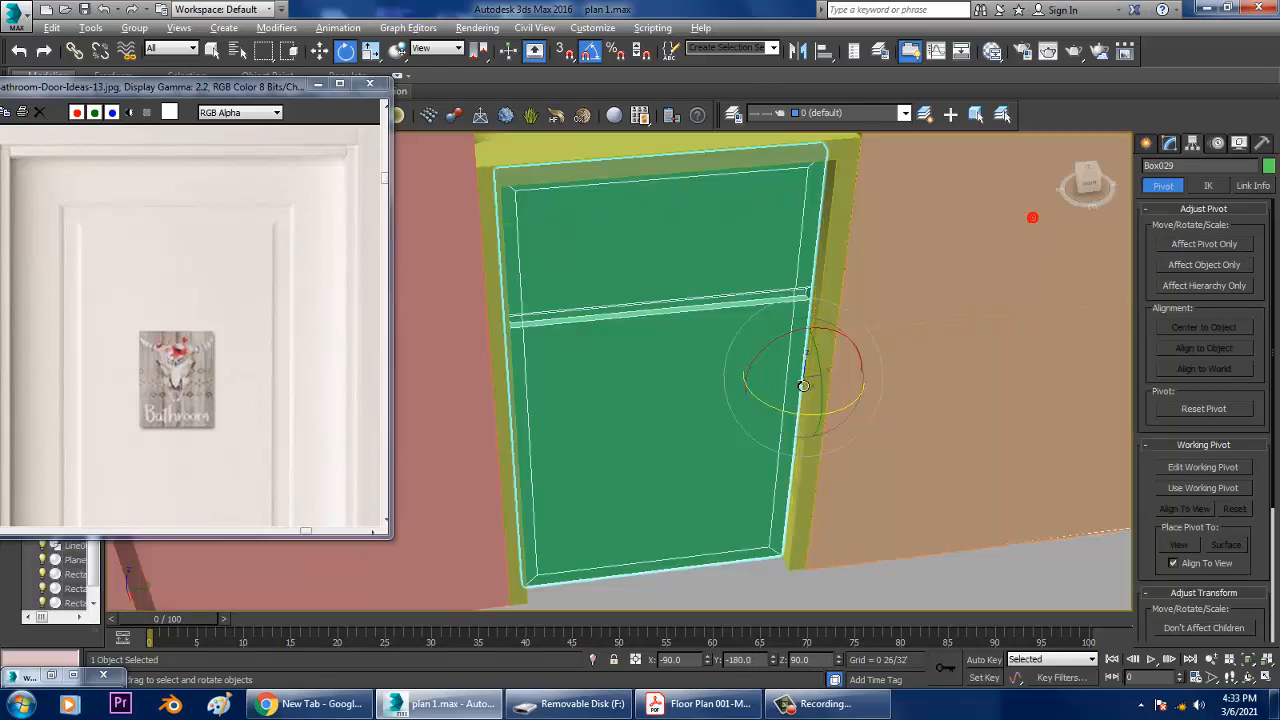
# - Try to rotate the door leaf about its current pivot in the Perspective view, and undo the rotation
pyautogui.keyDown('alt'); pyautogui.moveTo(803, 386); pyautogui.dragTo(823, 389, button='middle'); pyautogui.keyUp('alt')
pyautogui.scroll(-4, 823, 389)
pyautogui.keyDown('alt'); pyautogui.moveTo(771, 443); pyautogui.dragTo(880, 300, button='middle'); pyautogui.keyUp('alt')
pyautogui.hotkey('alt', 'w')
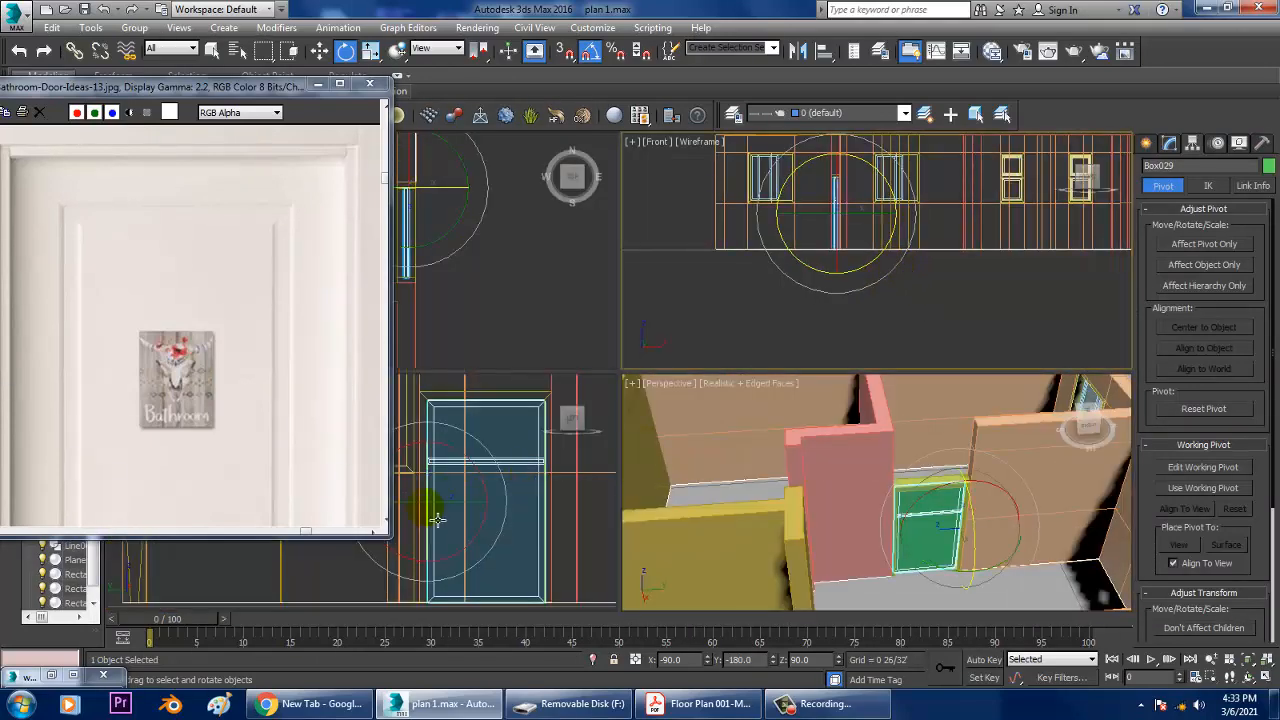
pyautogui.hotkey('alt', 'w')
pyautogui.hotkey('alt', 'w')
pyautogui.middleClick(890, 468)
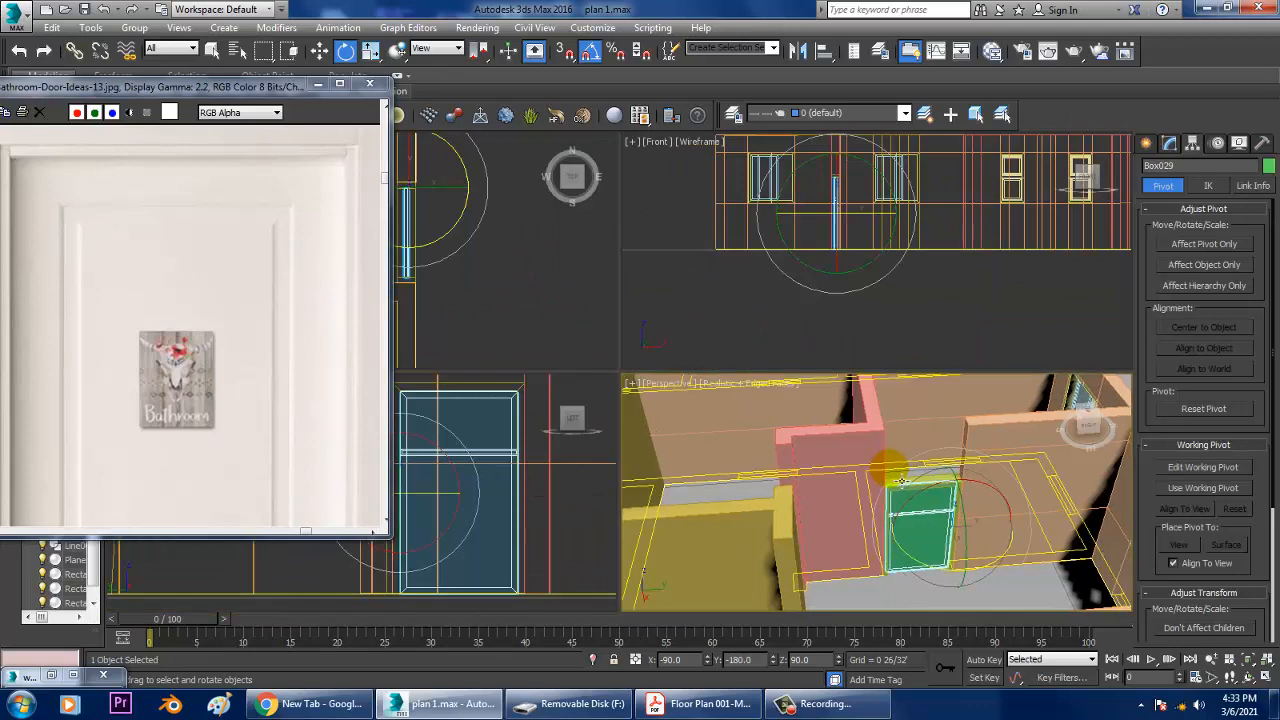
pyautogui.hotkey('alt', 'w')
pyautogui.moveTo(768, 487); pyautogui.dragTo(700, 394)
pyautogui.hotkey('ctrl', 'z')
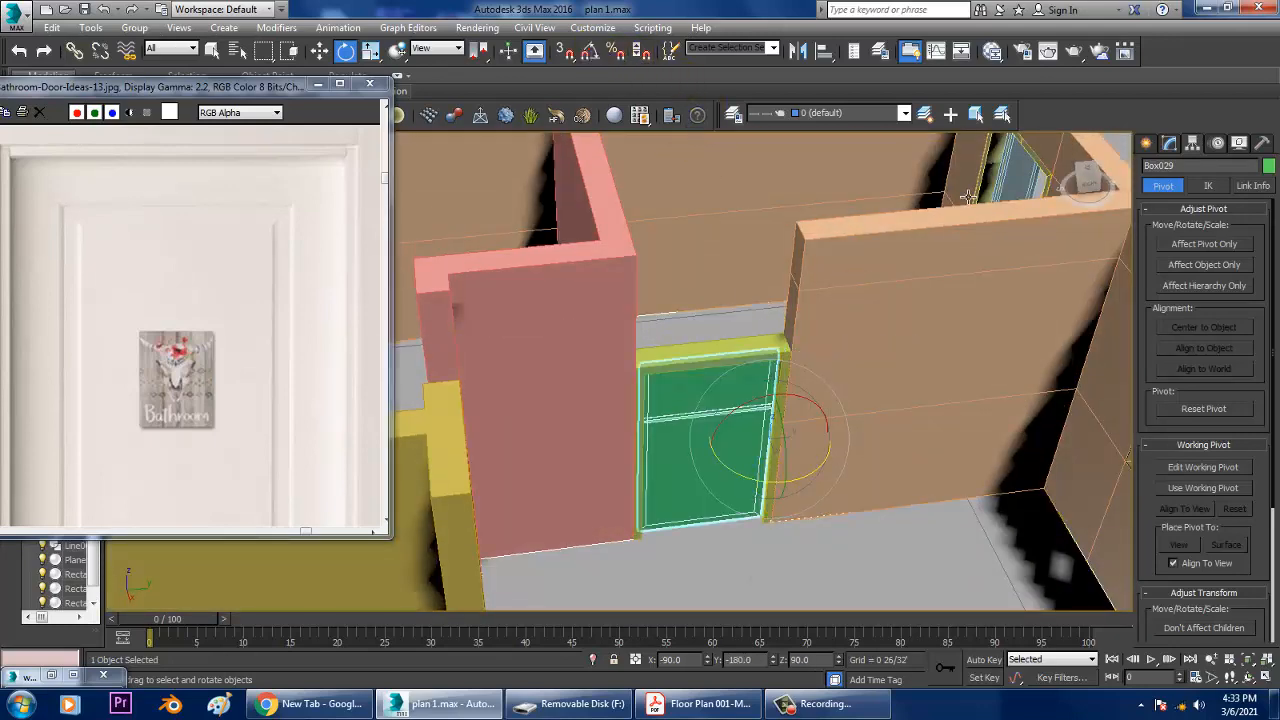
# - Move the door leaf's pivot to its opposite vertical edge, beside the pink wall, and fine-tune it in the Left view
pyautogui.press('Insert')
pyautogui.press('w')
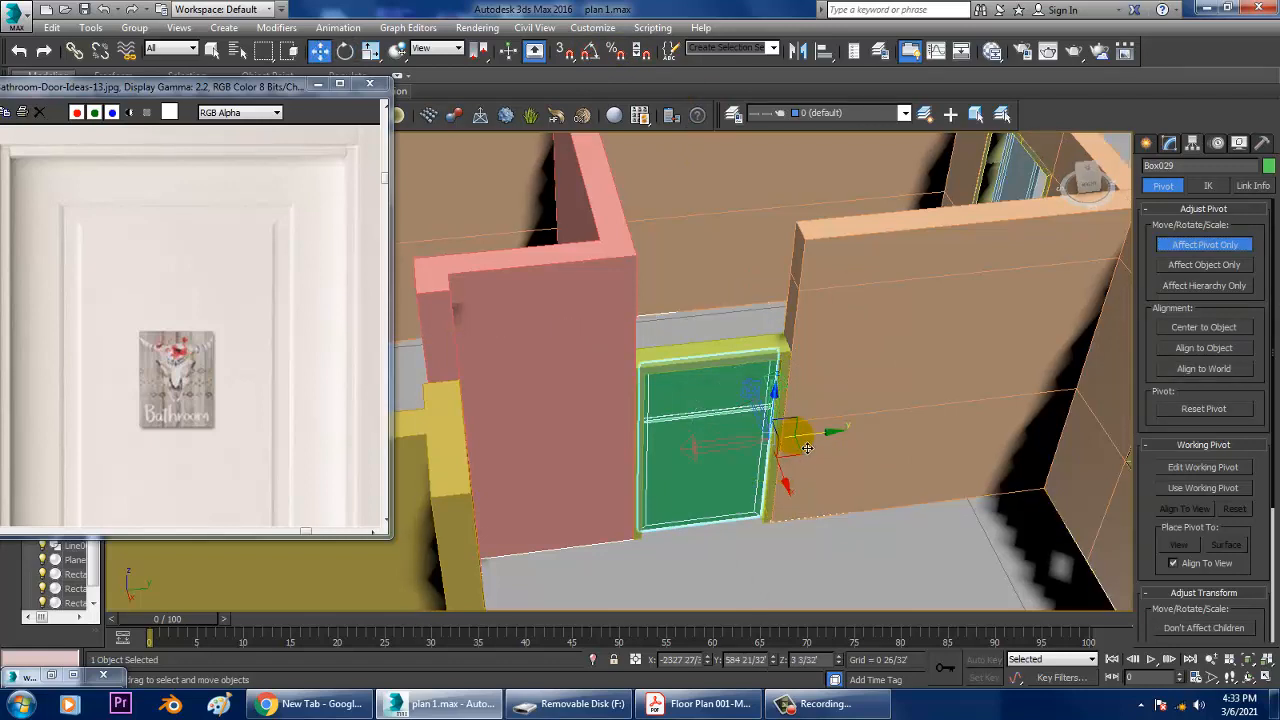
pyautogui.moveTo(808, 433); pyautogui.dragTo(702, 460)
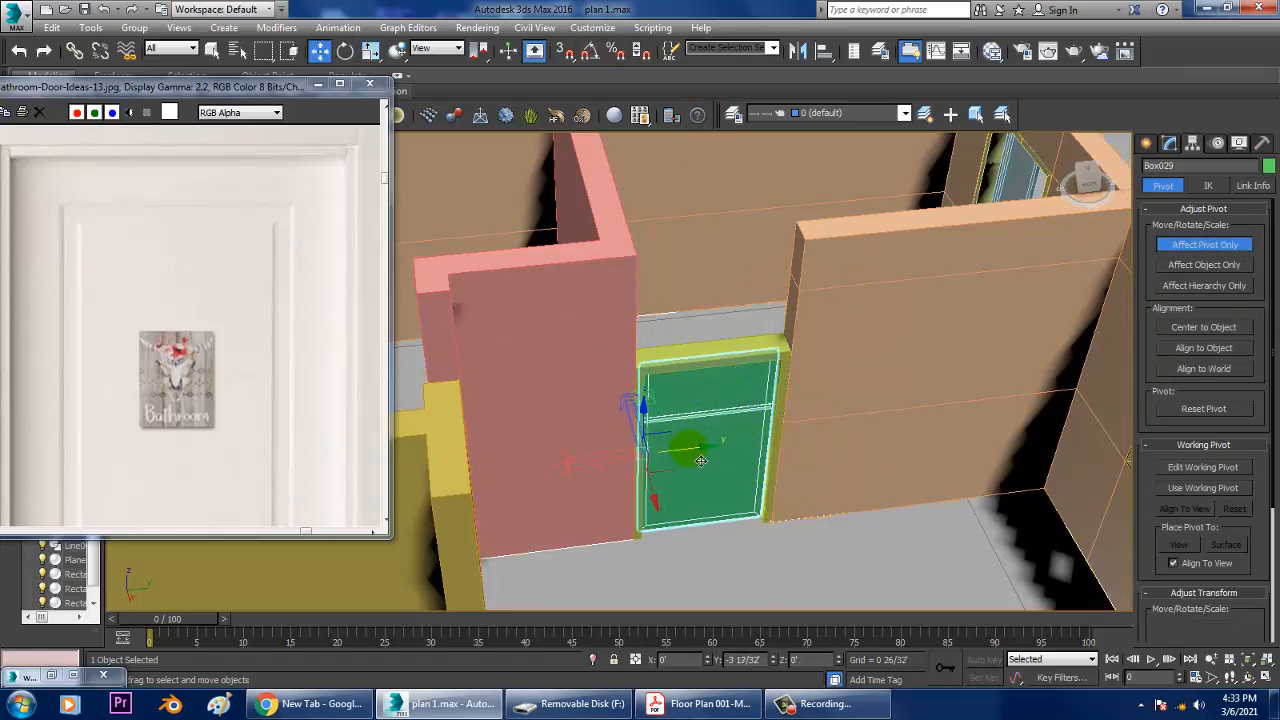
pyautogui.hotkey('alt', 'w')
pyautogui.rightClick(486, 509)
pyautogui.hotkey('alt', 'w')
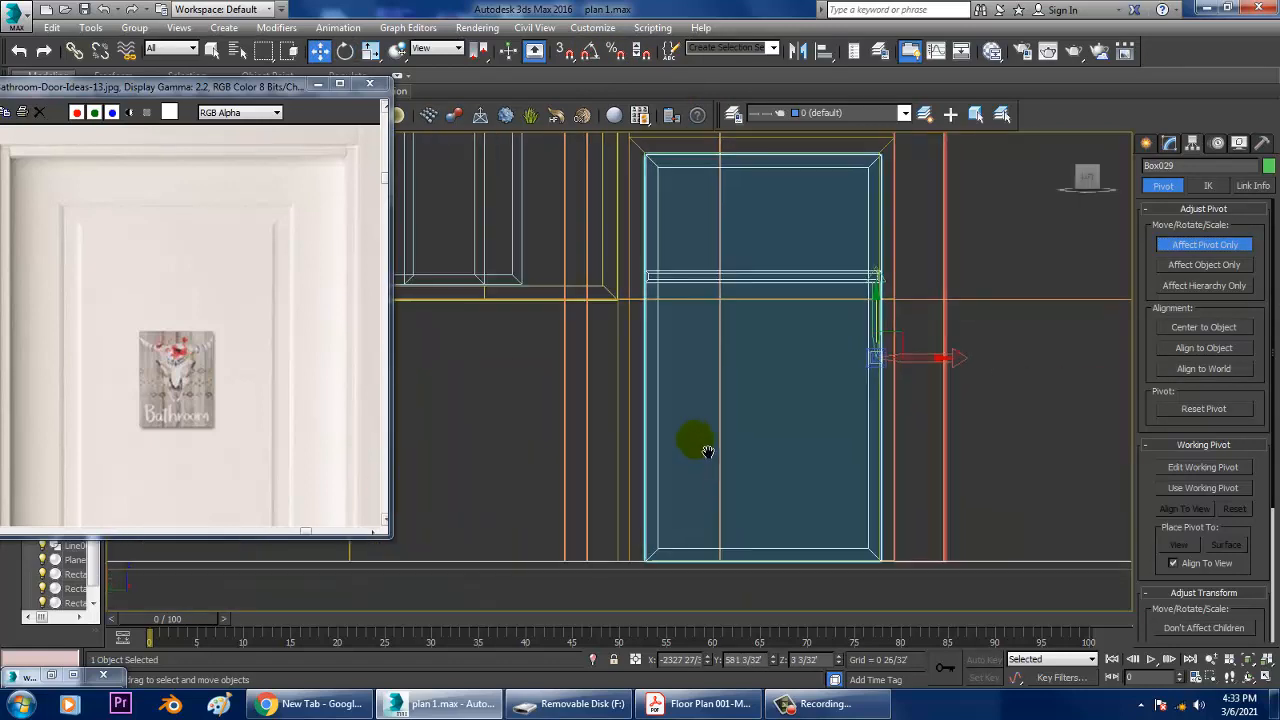
pyautogui.scroll(3, 706, 449)
pyautogui.moveTo(1002, 340); pyautogui.dragTo(1005, 339)
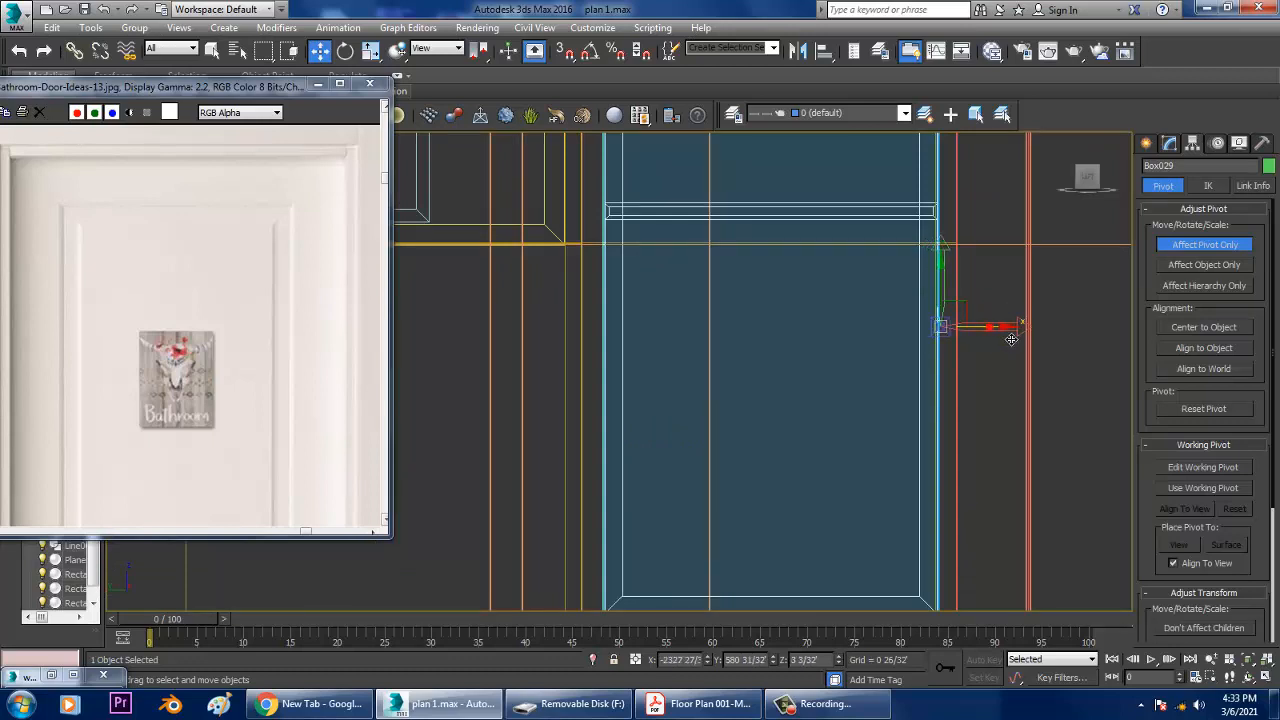
# - Finish the pivot adjustment and rotate the door leaf open about its hinge edge to about Z -29.68
pyautogui.hotkey('alt', 'w')
pyautogui.rightClick(903, 470)
pyautogui.hotkey('alt', 'w')
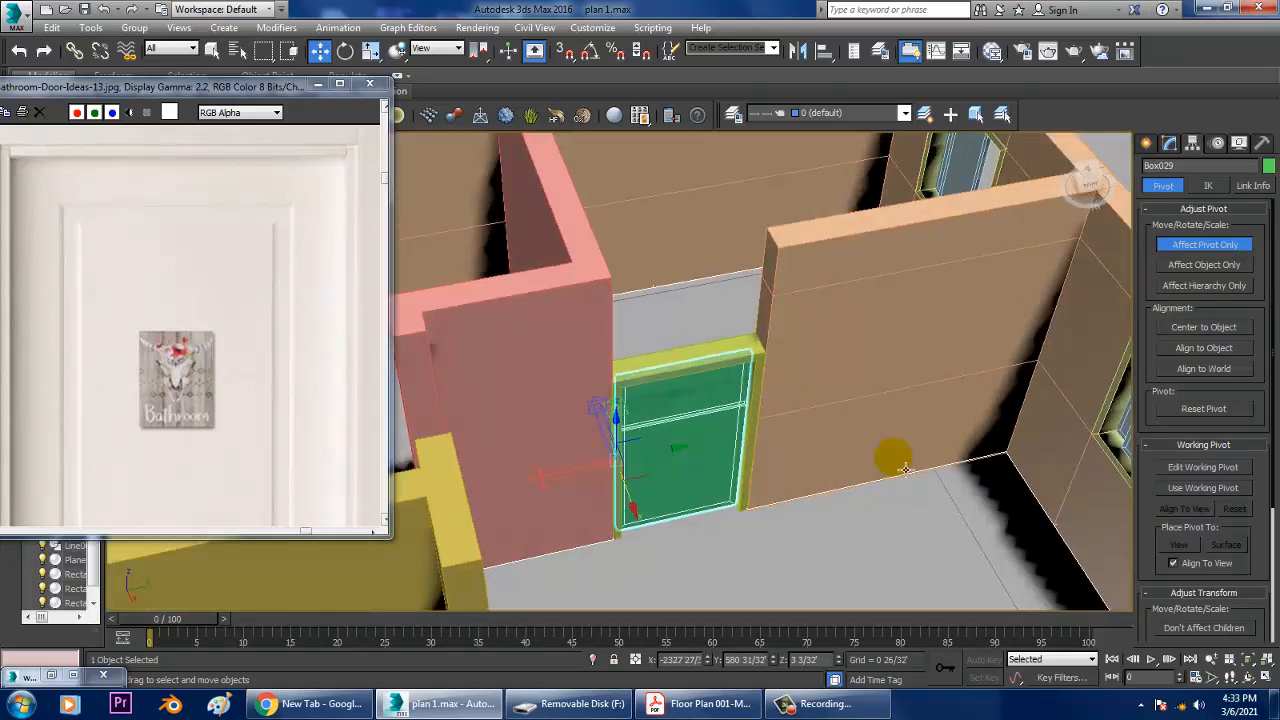
pyautogui.click(1207, 246)
pyautogui.press('e')
pyautogui.moveTo(605, 517); pyautogui.dragTo(690, 484)
pyautogui.keyDown('alt'); pyautogui.moveTo(709, 386); pyautogui.dragTo(793, 455, button='middle'); pyautogui.keyUp('alt')
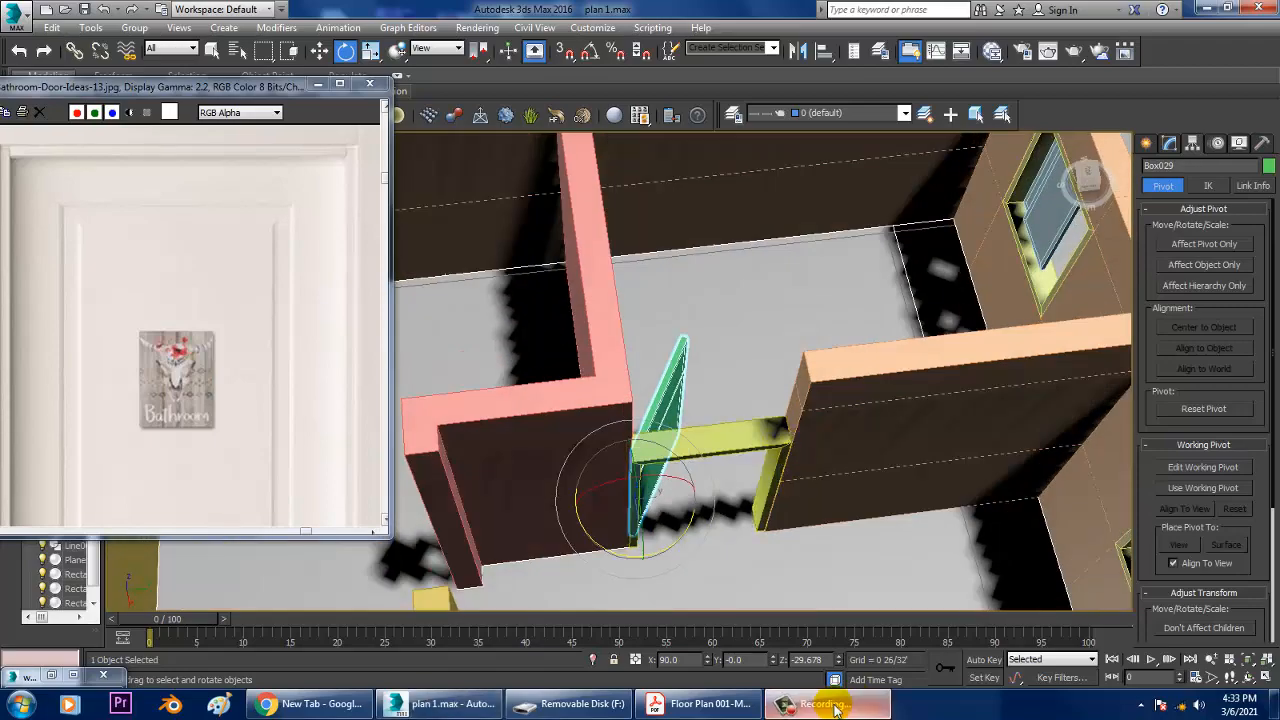
# - Switch to the floor plan PDF in Acrobat Reader, return to 3ds Max, and examine the doorway among the surrounding walls
pyautogui.click(712, 704)
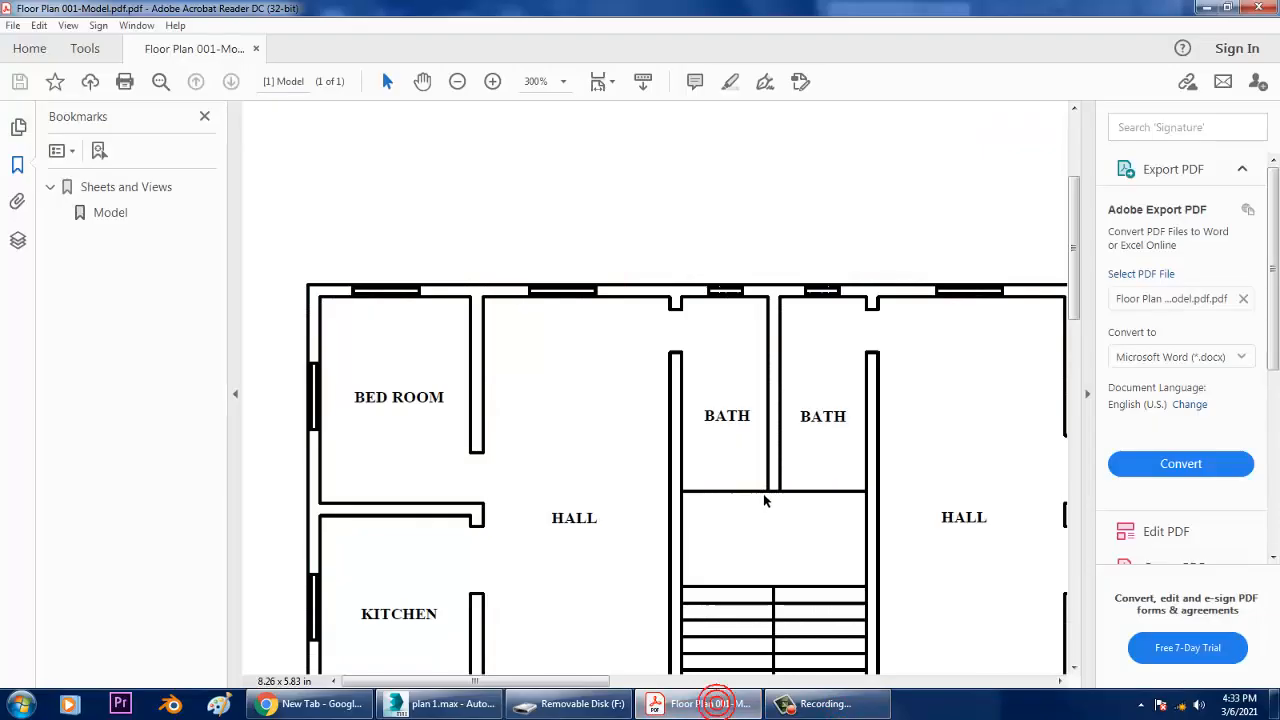
pyautogui.click(1198, 8)
pyautogui.keyDown('alt'); pyautogui.moveTo(1086, 400); pyautogui.dragTo(752, 236, button='middle'); pyautogui.keyUp('alt')
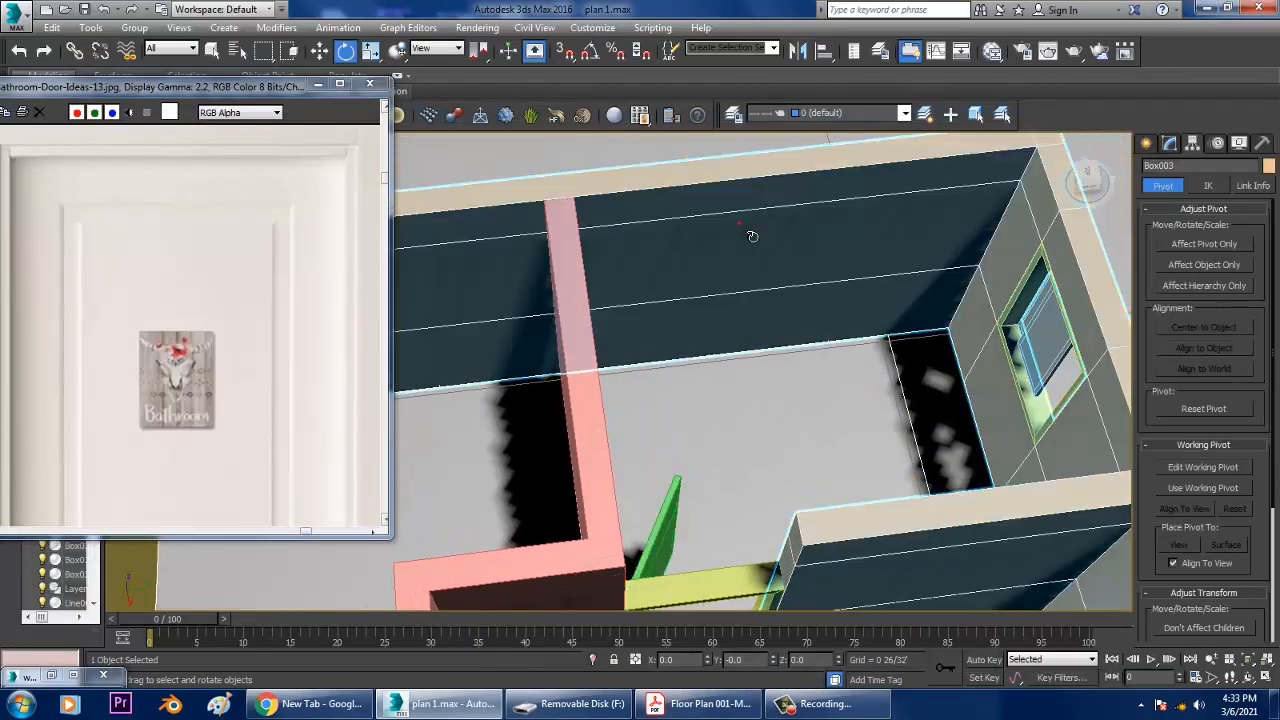
pyautogui.scroll(-10, 880, 355)
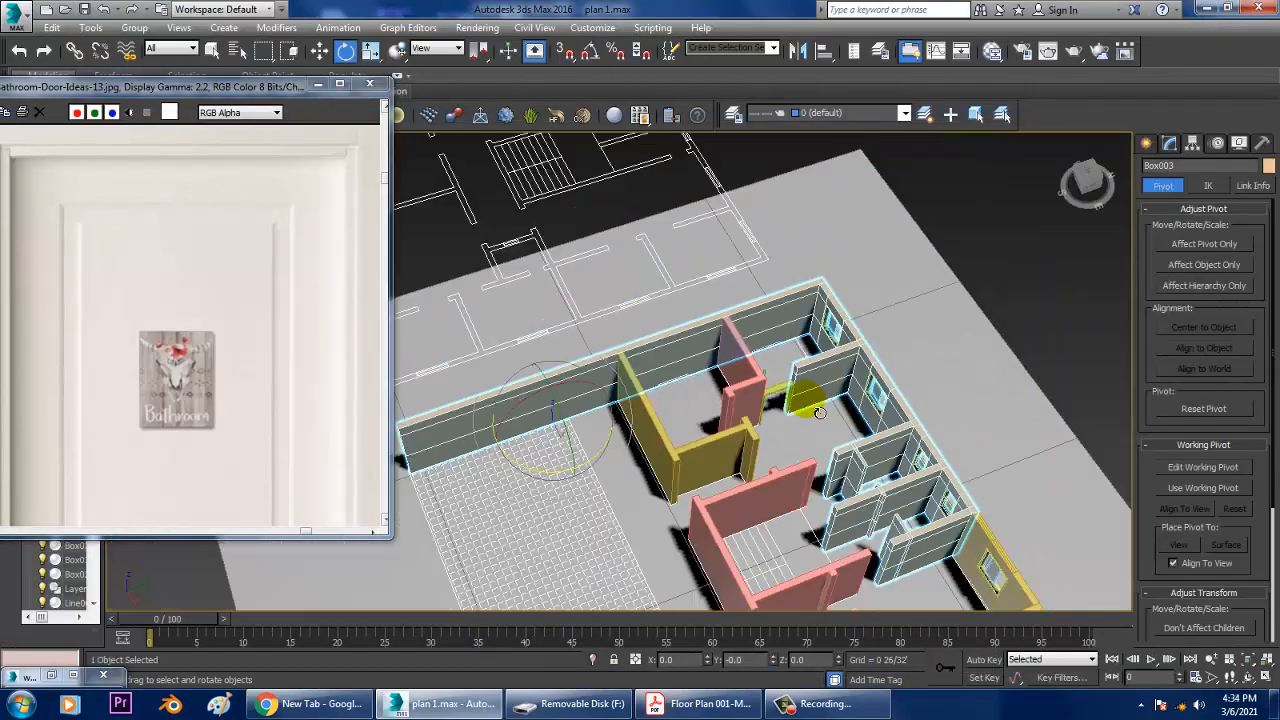
pyautogui.moveTo(792, 413)
pyautogui.keyDown('alt'); pyautogui.mouseDown(button='middle')
pyautogui.moveTo(905, 444)
pyautogui.moveTo(799, 403)
pyautogui.mouseUp(button='middle'); pyautogui.keyUp('alt')
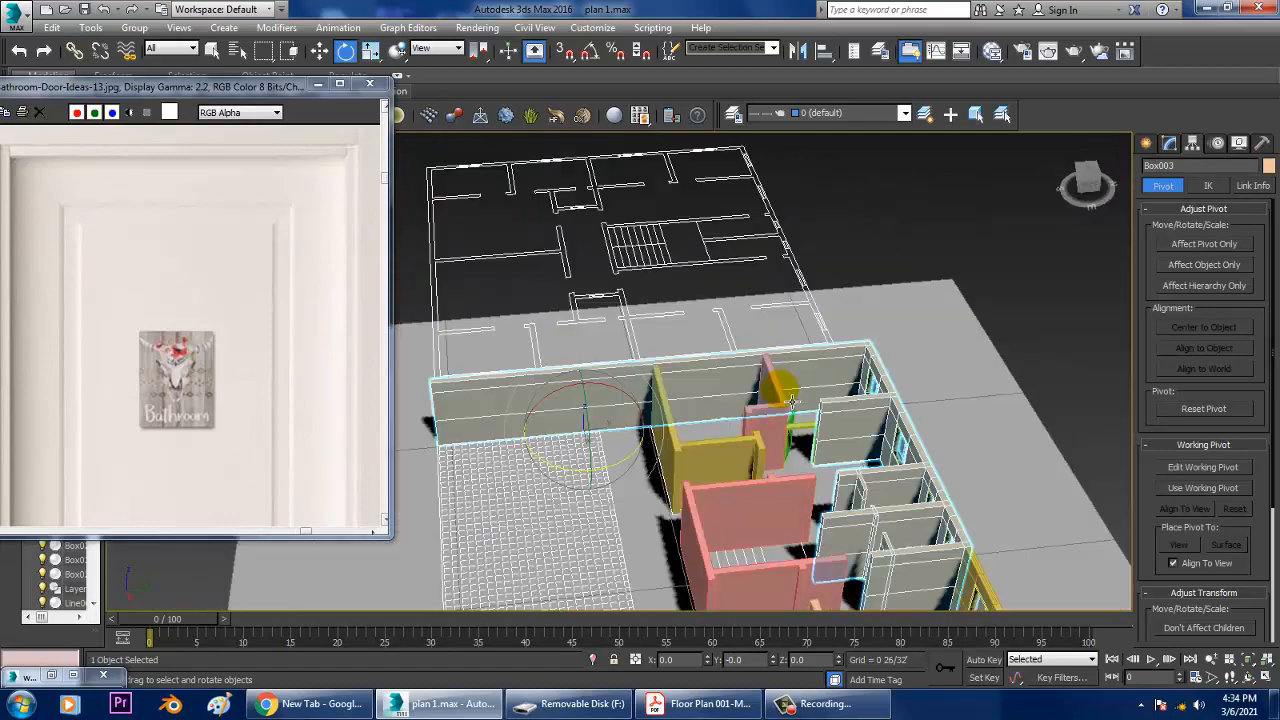
pyautogui.scroll(7, 848, 397)
pyautogui.keyDown('alt'); pyautogui.moveTo(815, 503); pyautogui.dragTo(832, 398, button='middle'); pyautogui.keyUp('alt')
pyautogui.scroll(7, 856, 450)
pyautogui.scroll(-2, 829, 434)
# - Show the selected wall's Editable Poly settings and move the door reference image down to uncover the modelling tools
pyautogui.click(1147, 144)
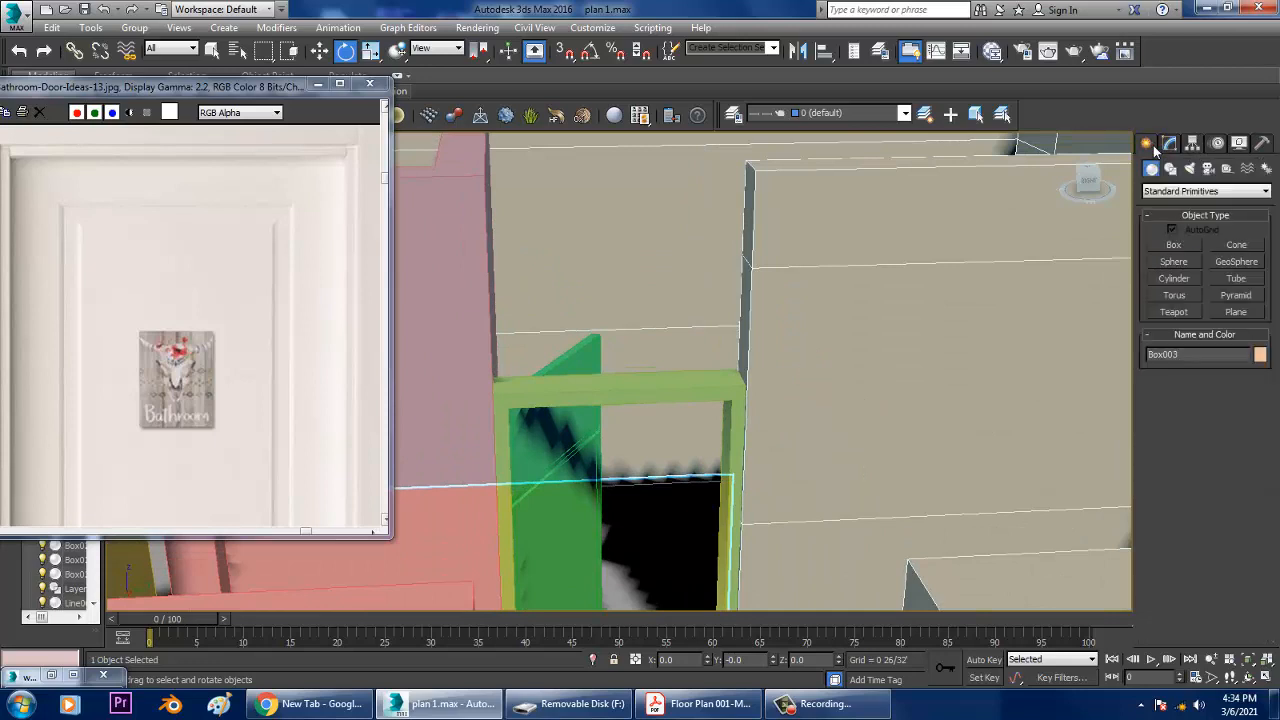
pyautogui.click(1169, 143)
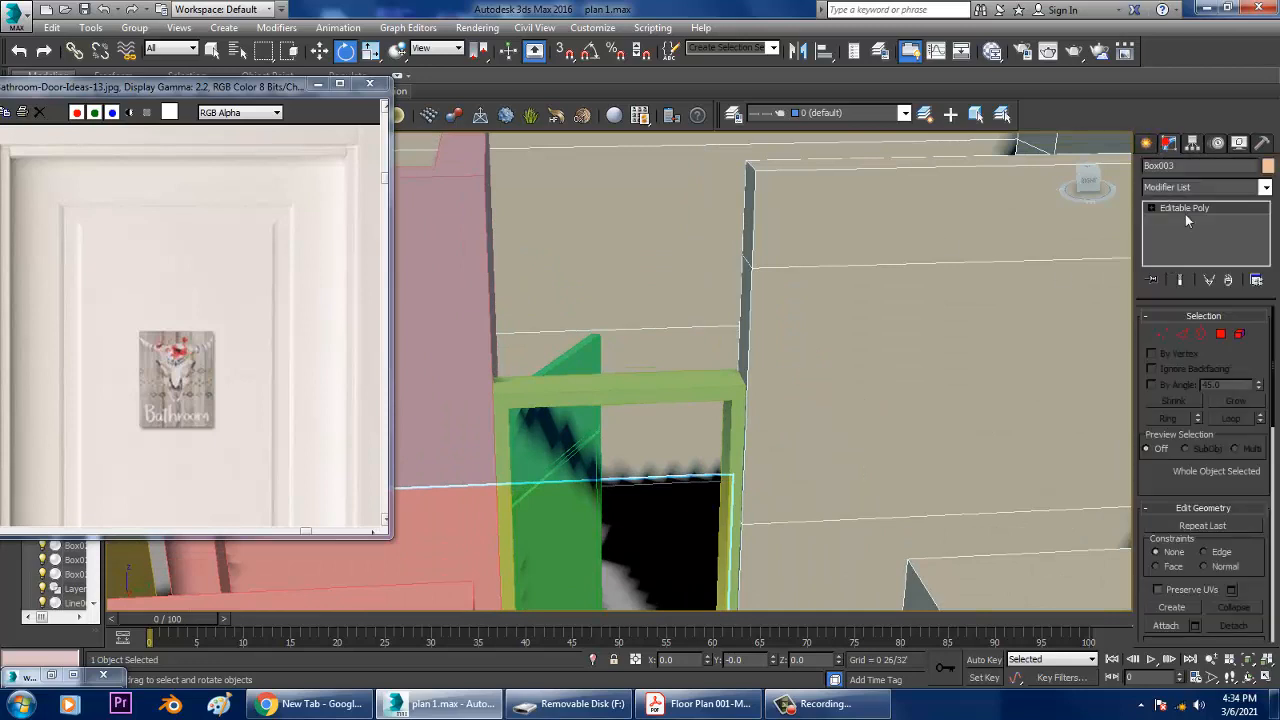
pyautogui.moveTo(250, 92); pyautogui.dragTo(220, 277)
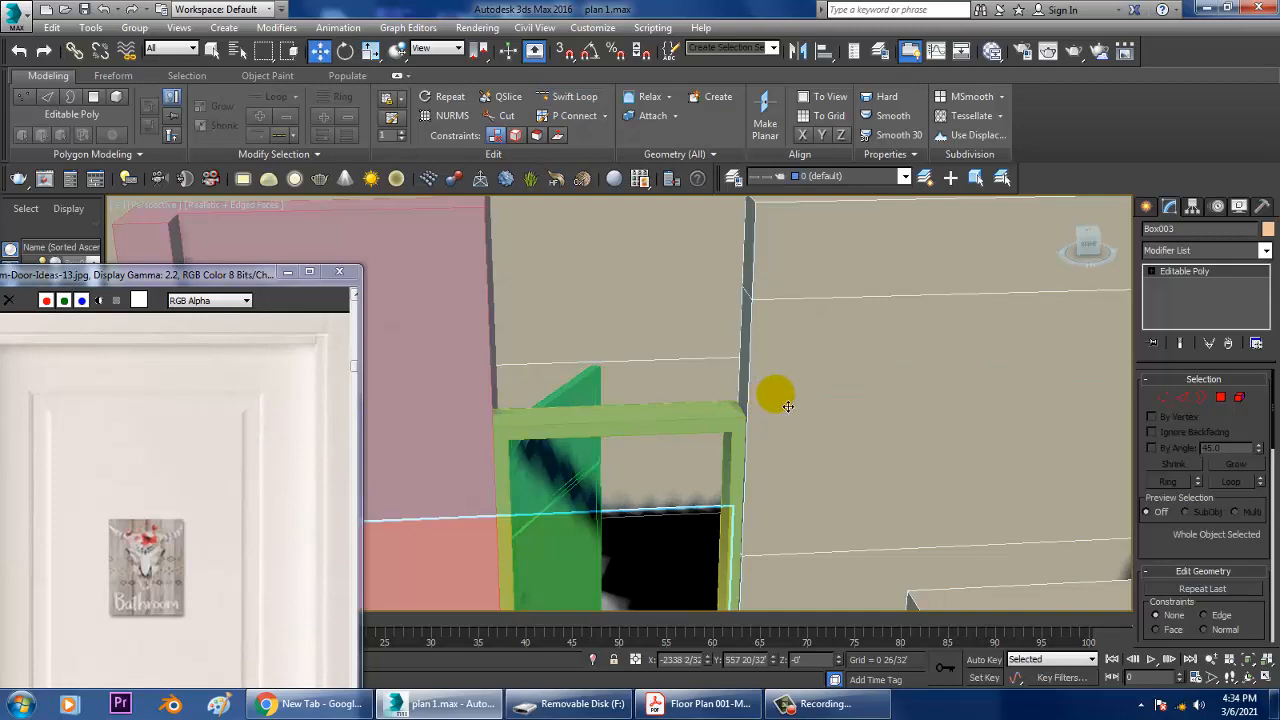
pyautogui.press('w')
# - Insert a horizontal edge loop with Swift Loop around the selected wall, level with the top of the door frame
pyautogui.hotkey('alt', 'w')
pyautogui.hotkey('alt', 'w')
pyautogui.scroll(5, 780, 371)
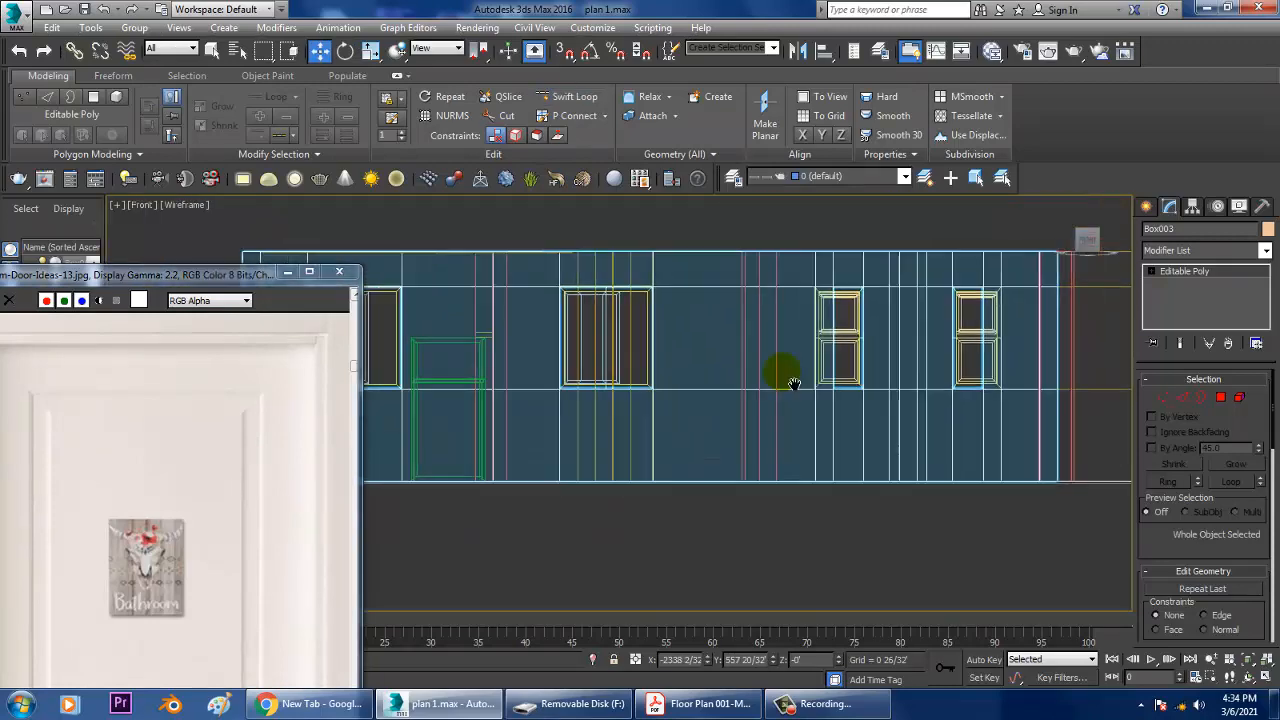
pyautogui.moveTo(776, 372); pyautogui.dragTo(992, 374, button='middle')
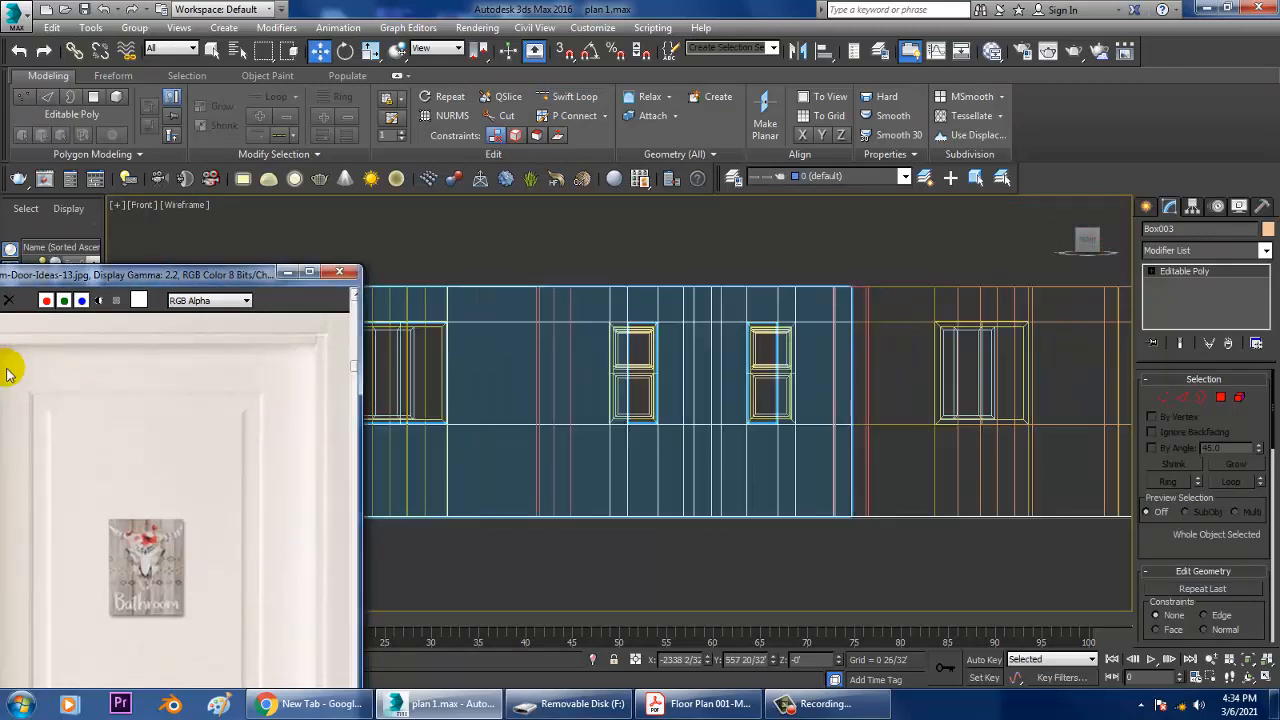
pyautogui.moveTo(9, 371); pyautogui.dragTo(315, 375, button='middle')
pyautogui.moveTo(623, 409); pyautogui.dragTo(918, 441, button='middle')
pyautogui.hotkey('alt', 'w')
pyautogui.moveTo(540, 540); pyautogui.dragTo(509, 523, button='middle')
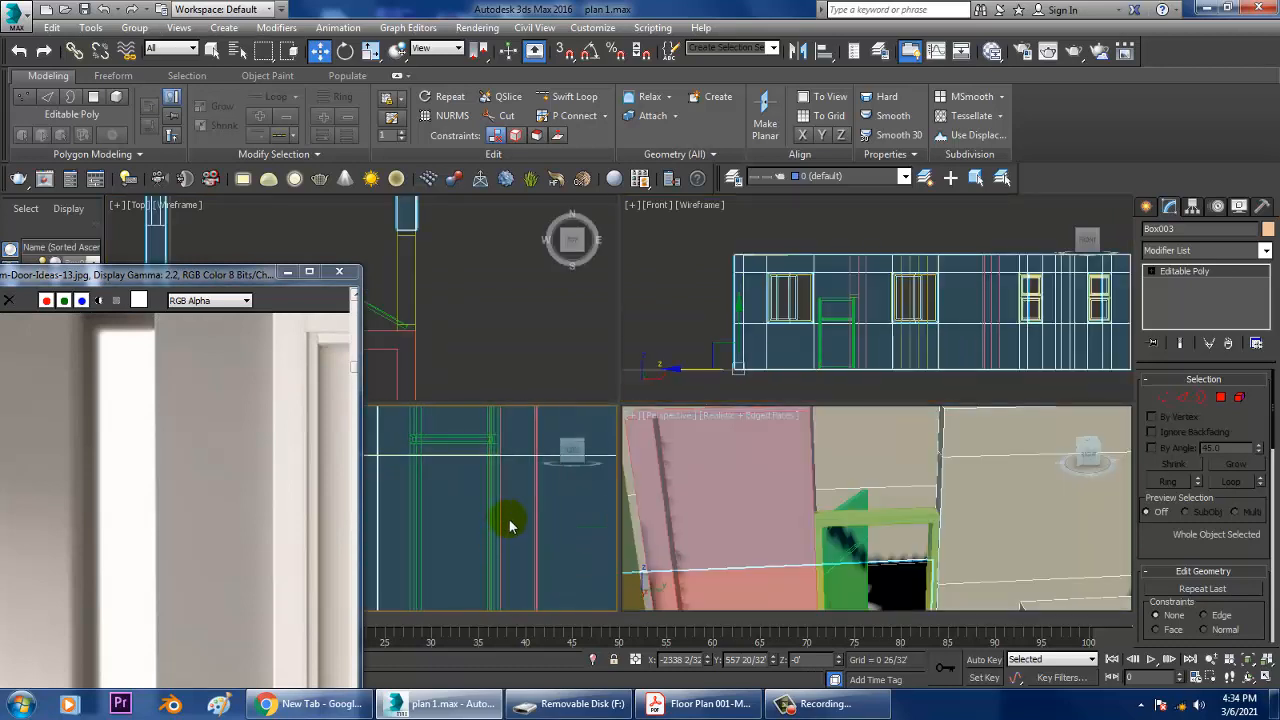
pyautogui.hotkey('alt', 'w')
pyautogui.moveTo(579, 588); pyautogui.dragTo(586, 580, button='middle')
pyautogui.scroll(-3, 586, 580)
pyautogui.moveTo(661, 494); pyautogui.dragTo(697, 428, button='middle')
pyautogui.scroll(5, 651, 443)
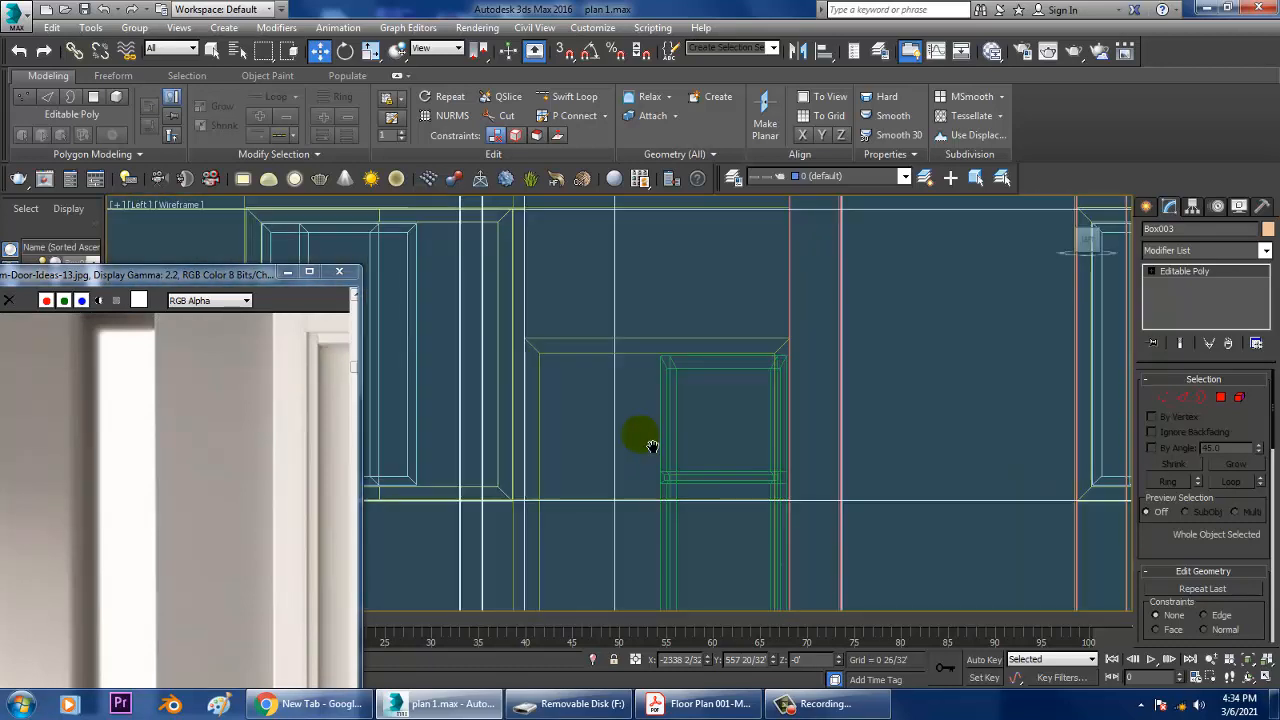
pyautogui.click(574, 100)
pyautogui.moveTo(904, 358); pyautogui.dragTo(787, 493, button='middle')
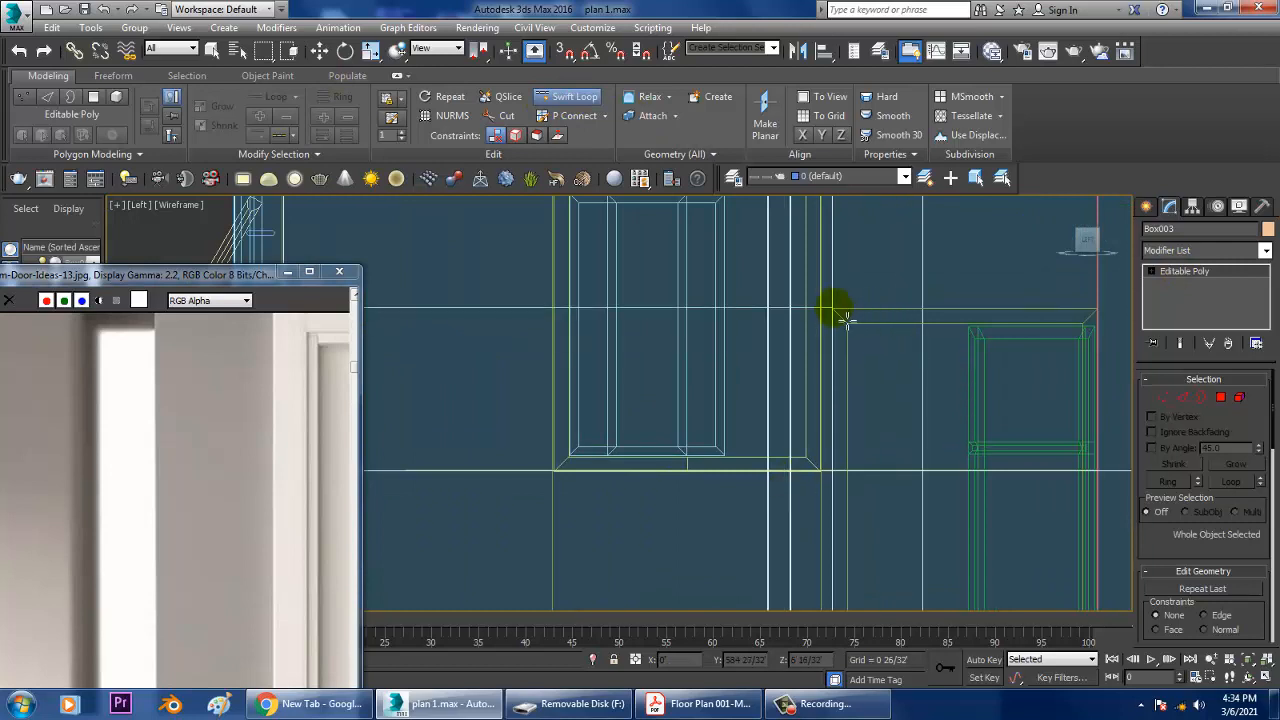
pyautogui.click(847, 320)
pyautogui.rightClick(838, 384)
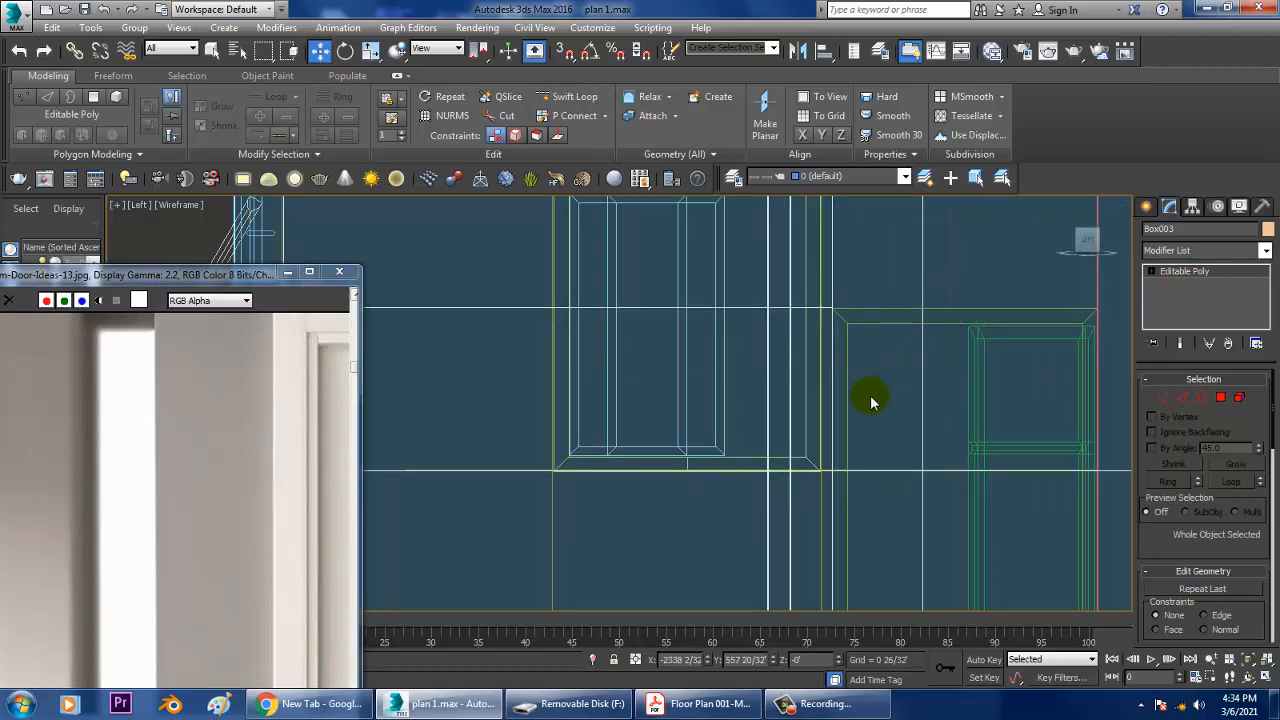
# - Convert the extruded pink wall beside the open door to an Editable Poly
pyautogui.hotkey('alt', 'w')
pyautogui.middleClick(978, 469)
pyautogui.hotkey('alt', 'w')
pyautogui.keyDown('alt'); pyautogui.moveTo(795, 452); pyautogui.dragTo(900, 440, button='middle'); pyautogui.keyUp('alt')
pyautogui.click(490, 328)
pyautogui.moveTo(650, 340)
pyautogui.keyDown('alt'); pyautogui.mouseDown(button='middle')
pyautogui.moveTo(666, 369)
pyautogui.moveTo(592, 403)
pyautogui.moveTo(655, 329)
pyautogui.mouseUp(button='middle'); pyautogui.keyUp('alt')
pyautogui.scroll(-3, 657, 350)
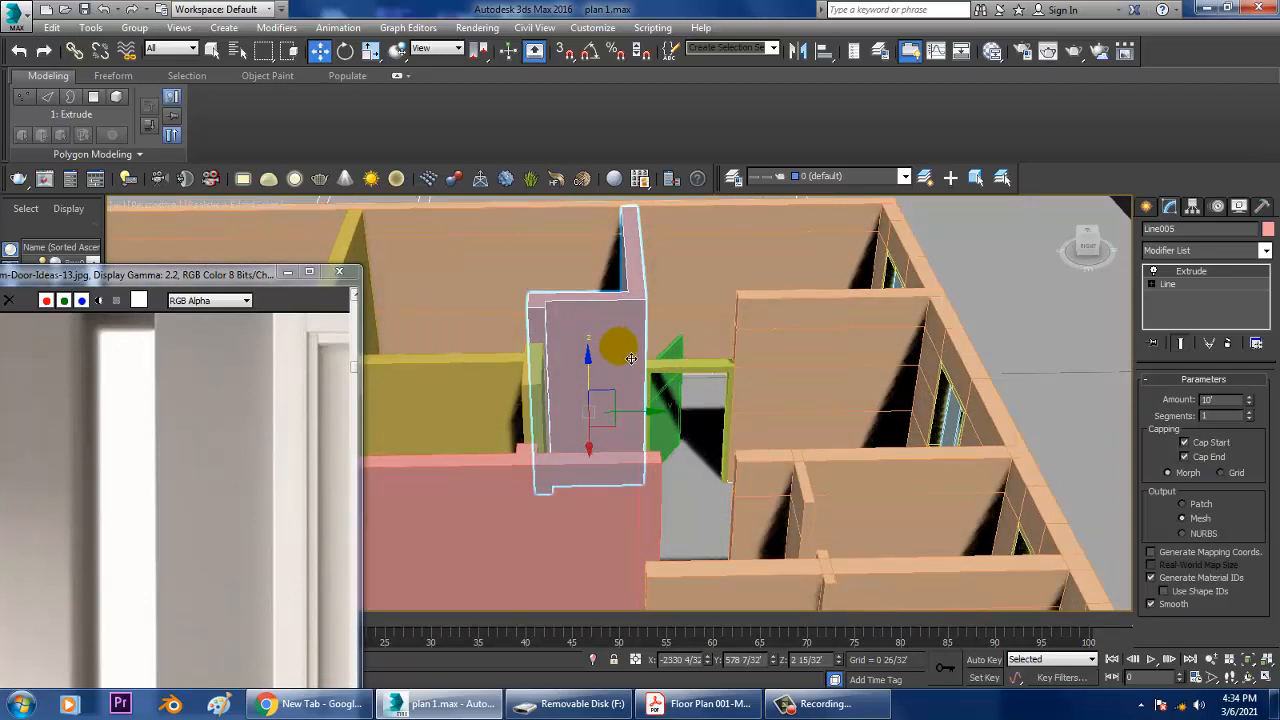
pyautogui.rightClick(624, 352)
pyautogui.moveTo(694, 504)
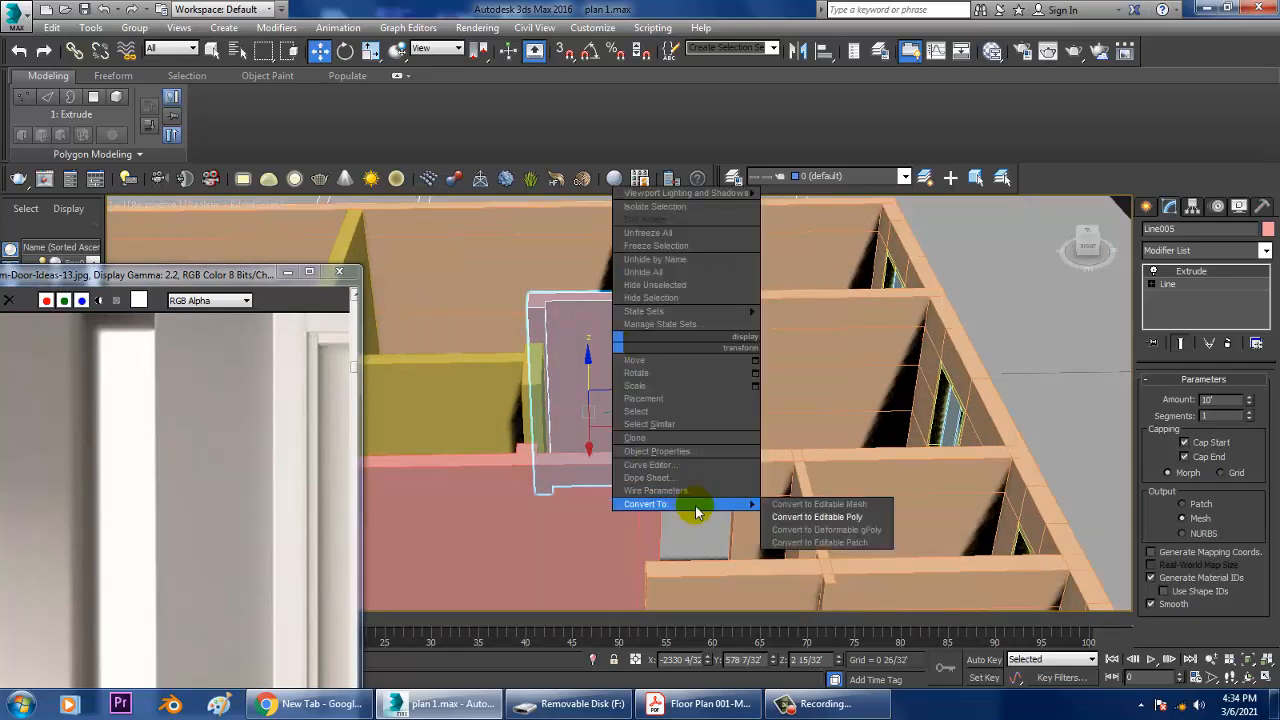
pyautogui.click(820, 517)
pyautogui.keyDown('alt'); pyautogui.moveTo(788, 378); pyautogui.dragTo(709, 367, button='middle'); pyautogui.keyUp('alt')
pyautogui.scroll(4, 694, 371)
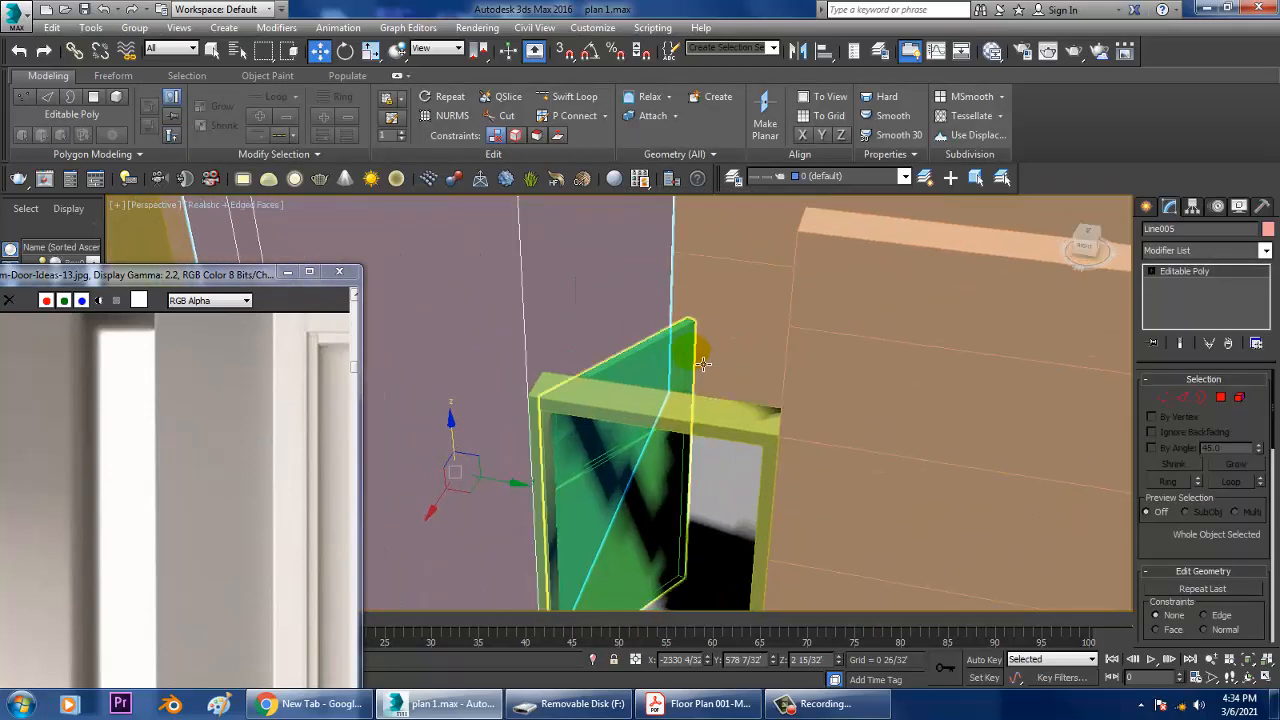
# - Insert a horizontal edge loop with Swift Loop around the pink wall, level with the top of the door frame
pyautogui.click(576, 97)
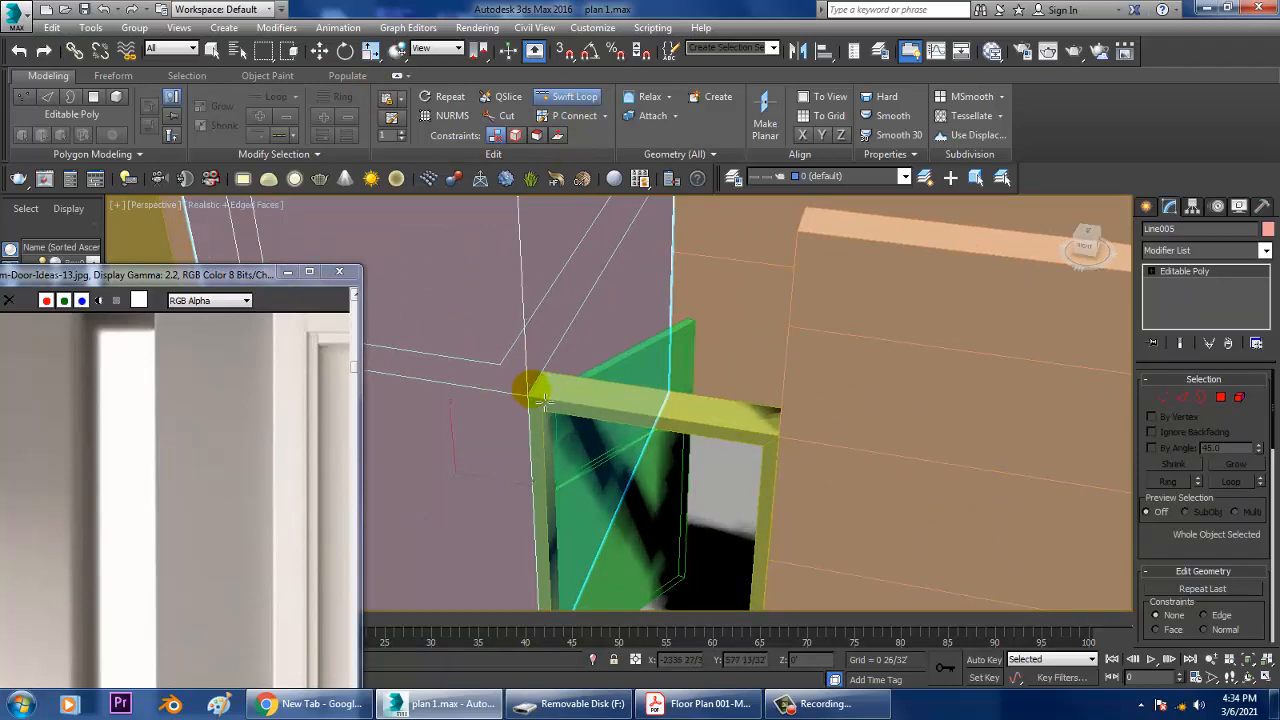
pyautogui.rightClick(533, 391)
pyautogui.keyDown('alt'); pyautogui.moveTo(568, 340); pyautogui.dragTo(589, 306, button='middle'); pyautogui.keyUp('alt')
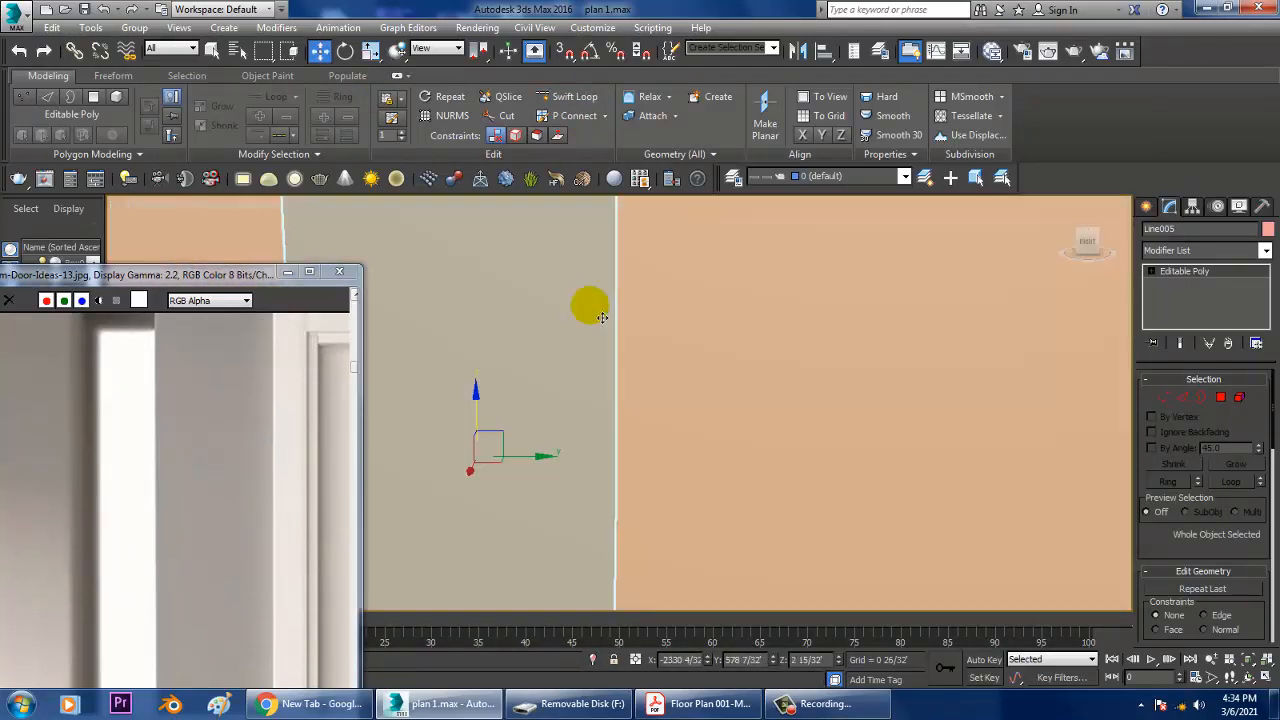
# - Adjust the new edge loop's height in the Front view to line up with the adjoining wall's loop just above the door frame
pyautogui.moveTo(676, 314); pyautogui.dragTo(680, 333, button='middle')
pyautogui.hotkey('alt', 'w')
pyautogui.middleClick(849, 271)
pyautogui.hotkey('alt', 'w')
pyautogui.moveTo(772, 322)
pyautogui.mouseDown(button='middle')
pyautogui.moveTo(744, 334)
pyautogui.moveTo(760, 334)
pyautogui.mouseUp(button='middle')
pyautogui.scroll(4, 686, 386)
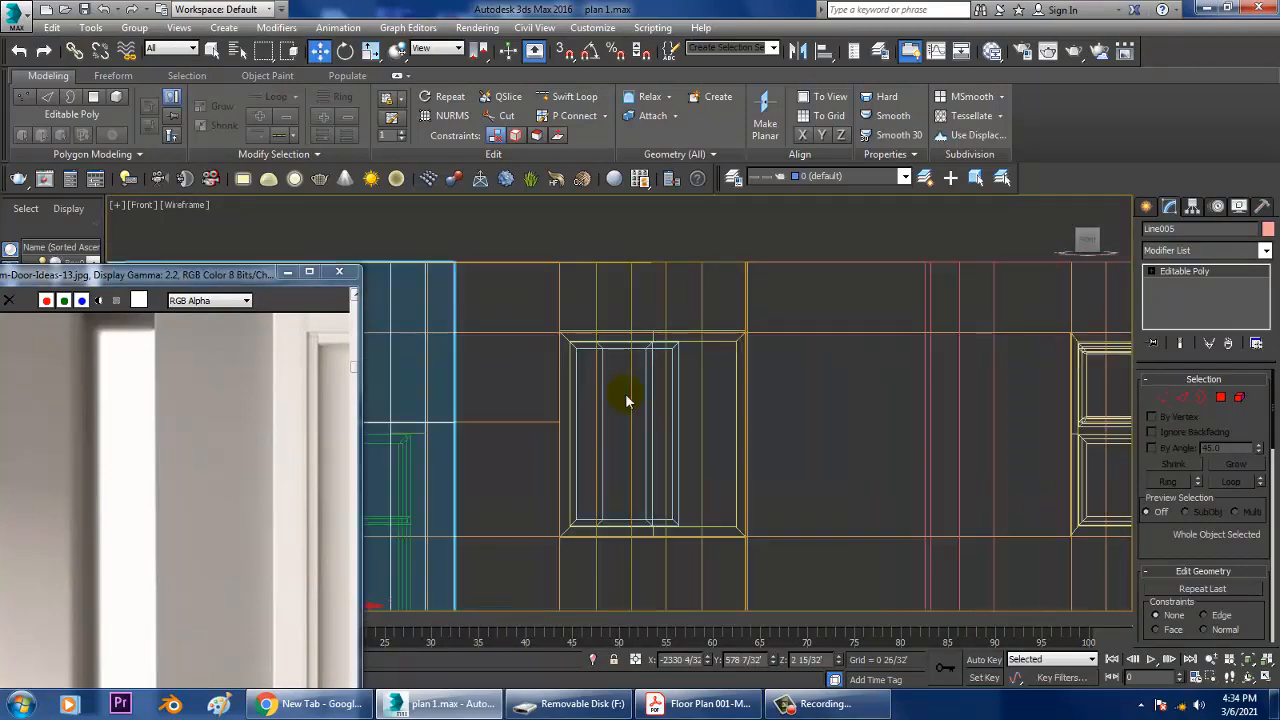
pyautogui.moveTo(426, 394); pyautogui.dragTo(758, 390, button='middle')
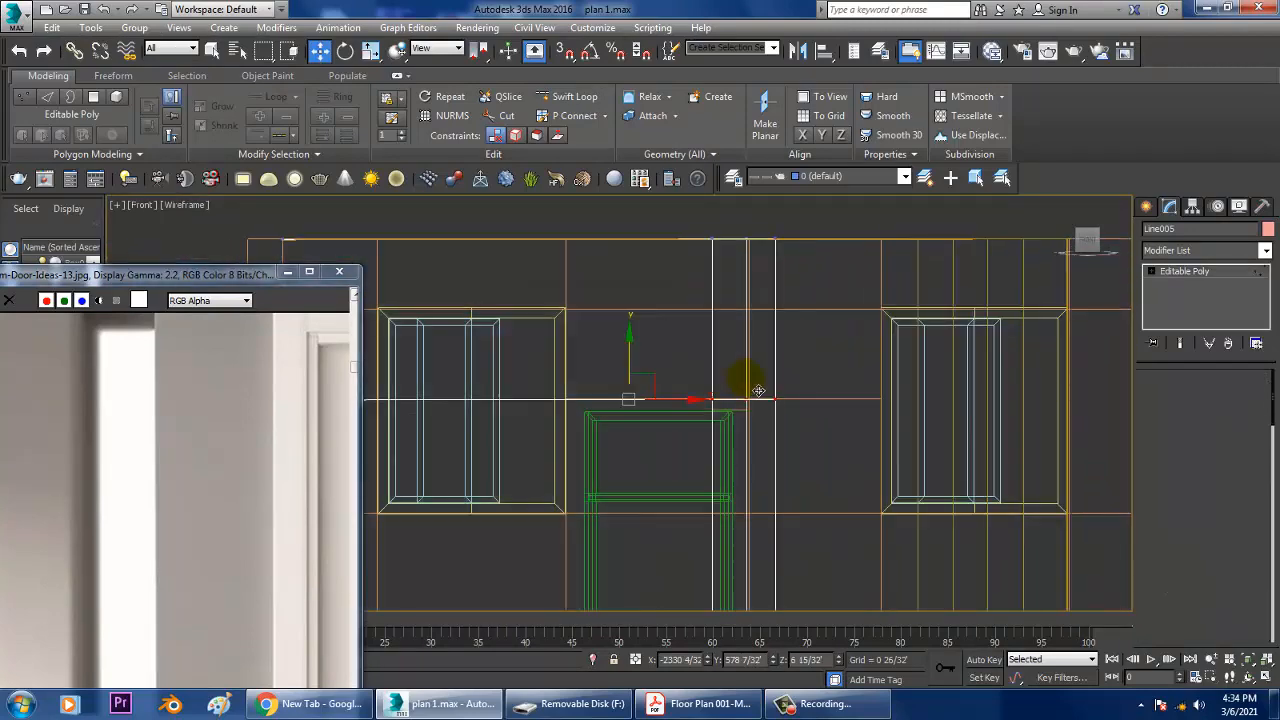
pyautogui.click(1167, 278)
pyautogui.press('2')
pyautogui.scroll(4, 737, 400)
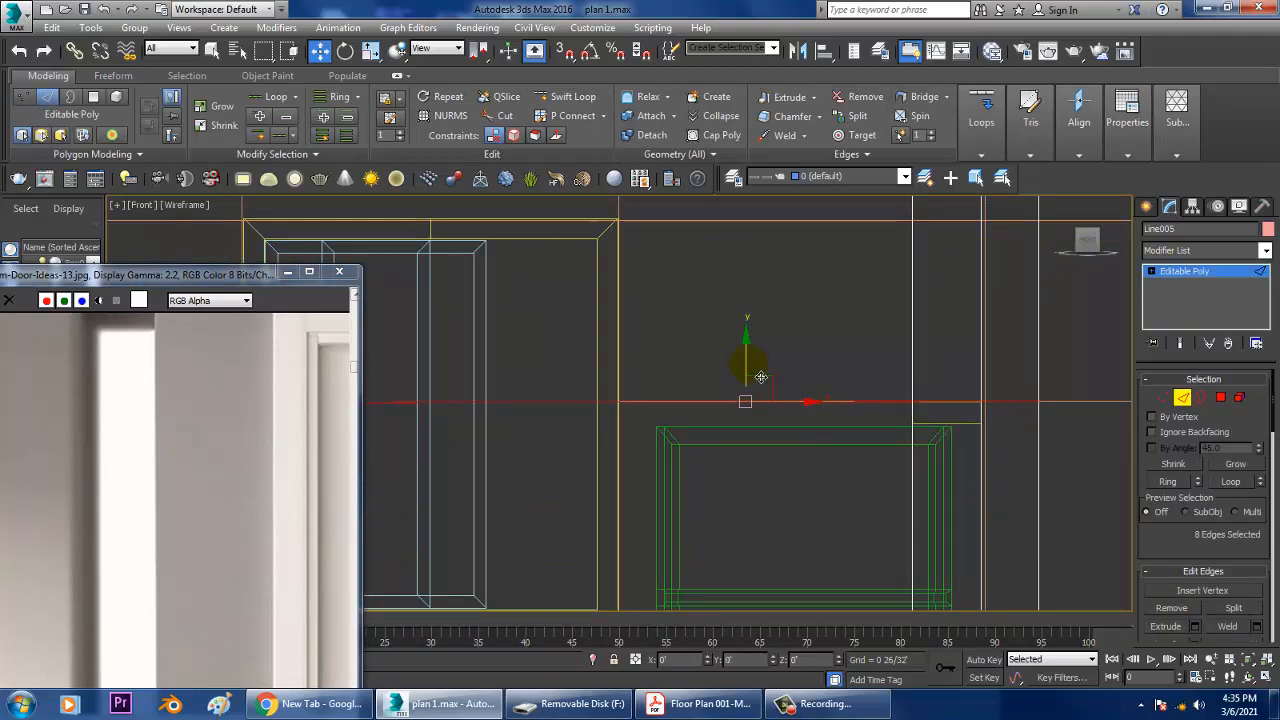
pyautogui.hotkey('alt', 'w')
pyautogui.middleClick(944, 456)
pyautogui.hotkey('alt', 'w')
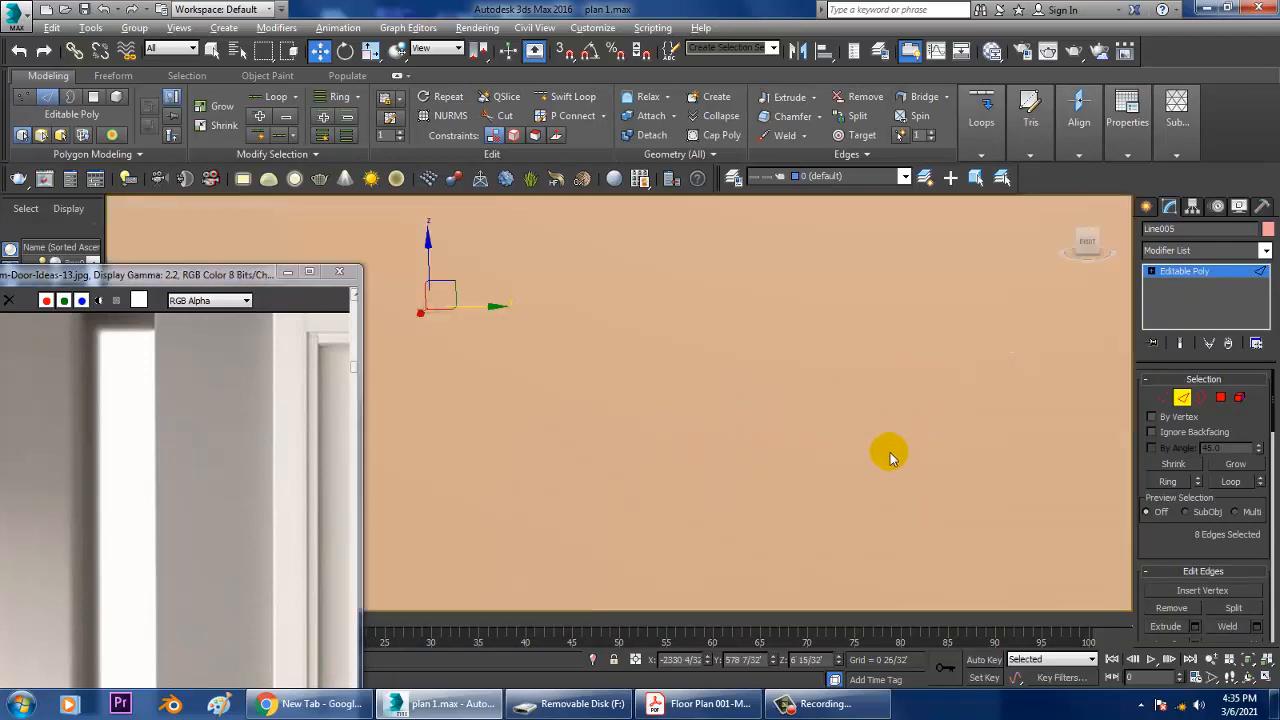
pyautogui.scroll(-6, 877, 405)
pyautogui.press('z')
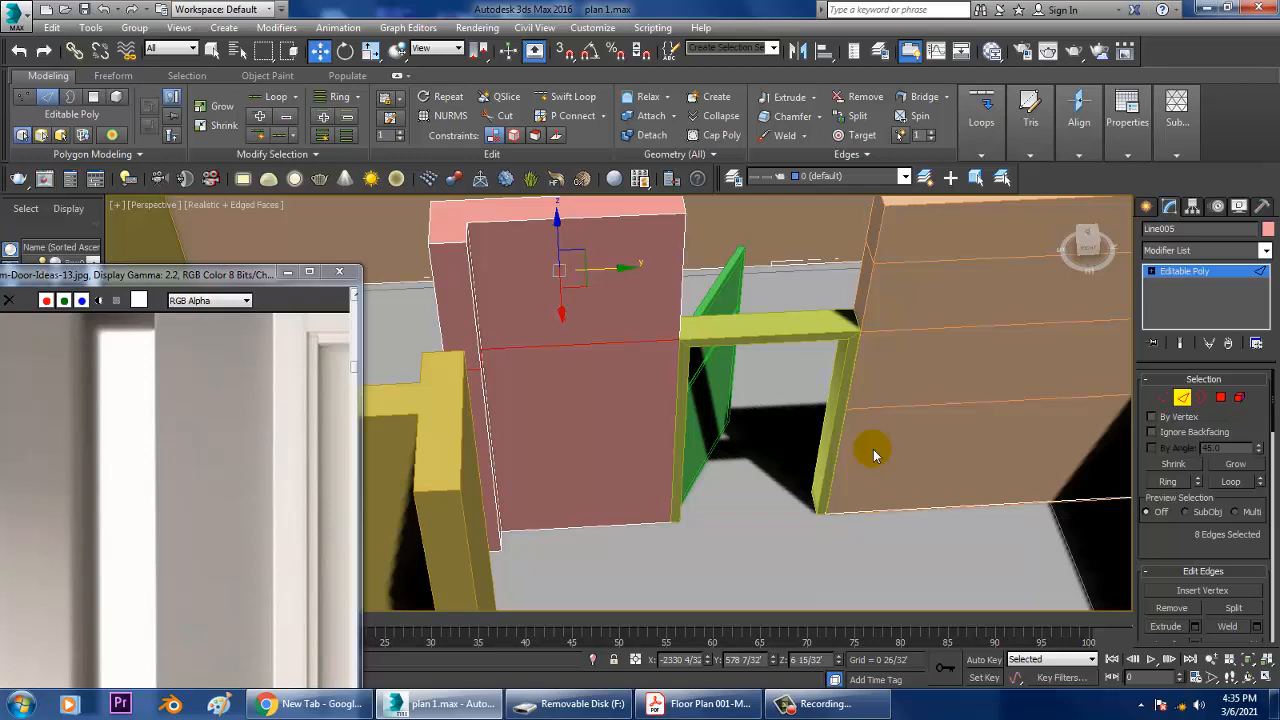
# - Attach the adjoining orange walls to the pink wall's Editable Poly so they form one object
pyautogui.click(1186, 273)
pyautogui.scroll(-5, 1192, 372)
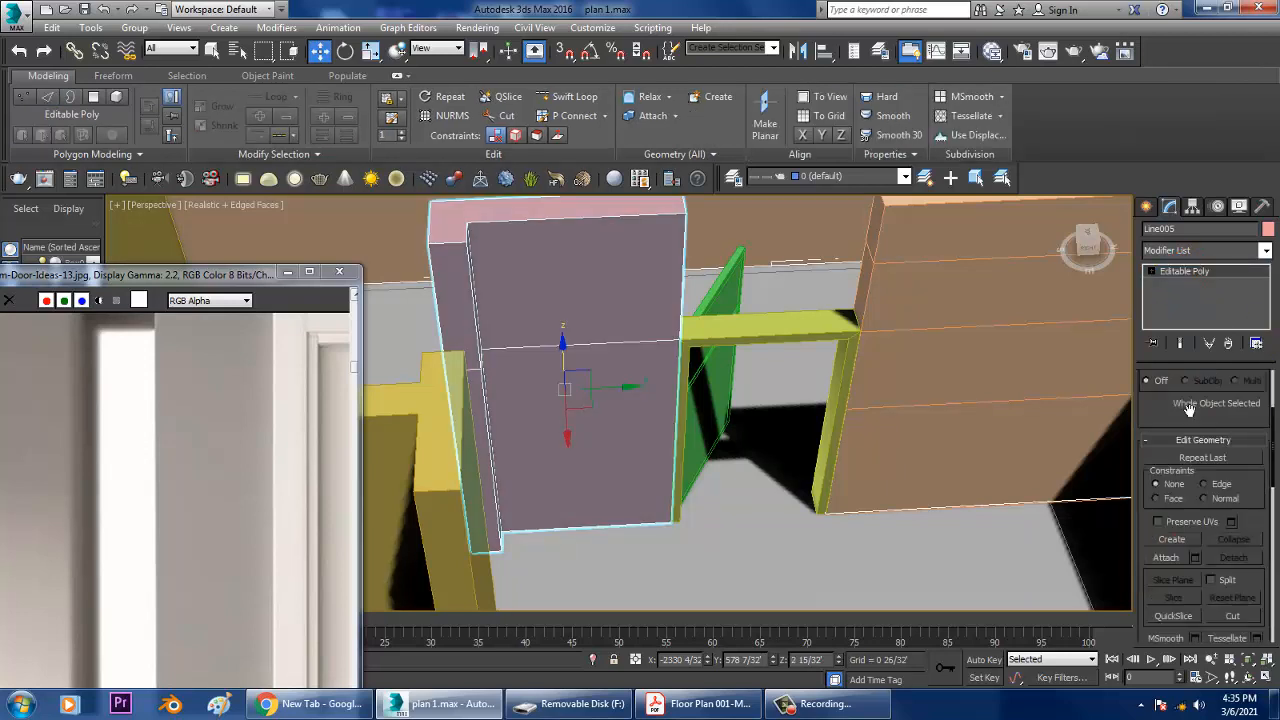
pyautogui.click(1170, 510)
pyautogui.click(940, 270)
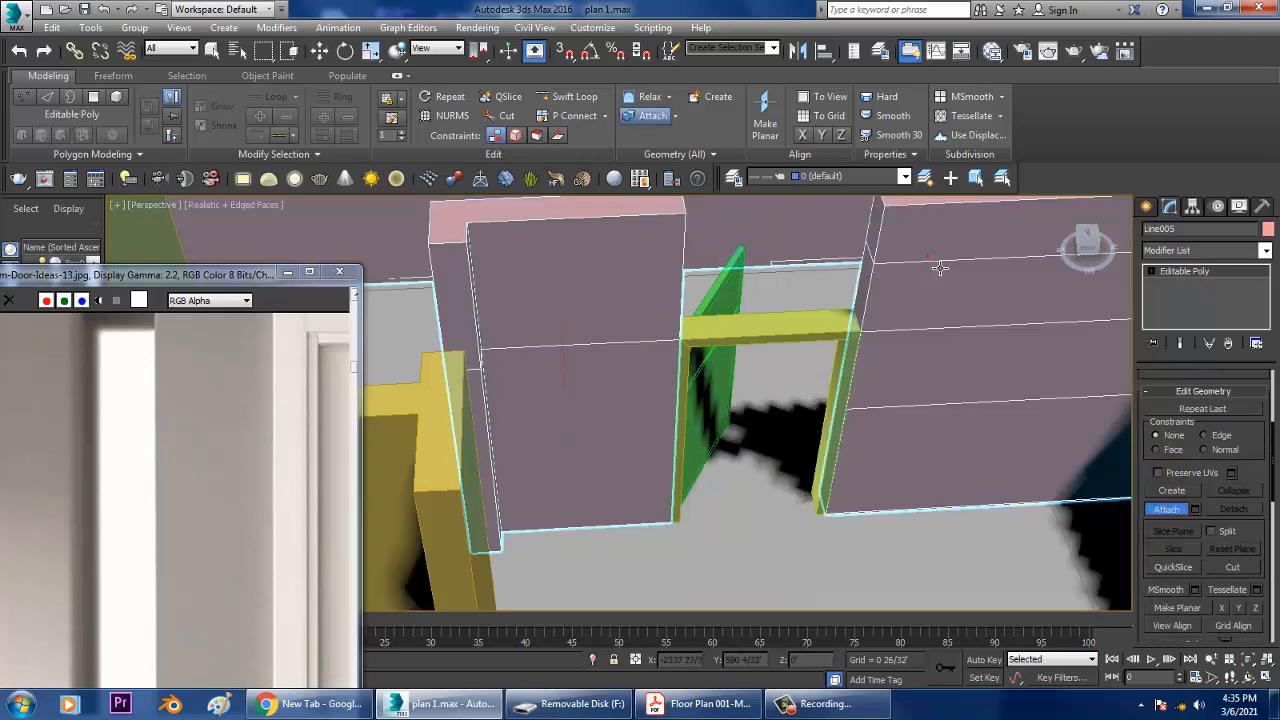
pyautogui.rightClick(935, 268)
# - Insert a second horizontal edge loop with Swift Loop around the wall beside the door, higher up at the neighbouring walls' upper loop
pyautogui.scroll(4, 916, 339)
pyautogui.moveTo(917, 339); pyautogui.dragTo(941, 389, button='middle')
pyautogui.keyDown('alt'); pyautogui.moveTo(864, 386); pyautogui.dragTo(771, 243, button='middle'); pyautogui.keyUp('alt')
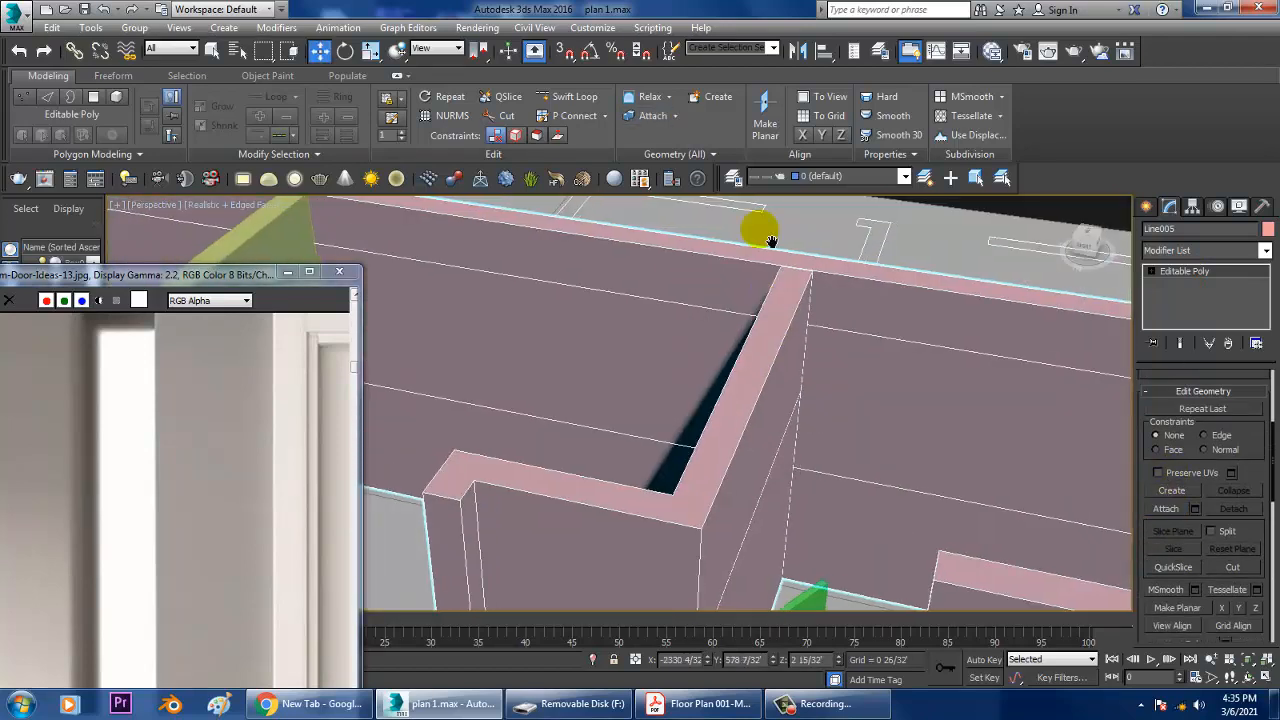
pyautogui.scroll(-4, 771, 243)
pyautogui.moveTo(786, 318); pyautogui.dragTo(860, 392, button='middle')
pyautogui.click(854, 376)
pyautogui.scroll(4, 860, 392)
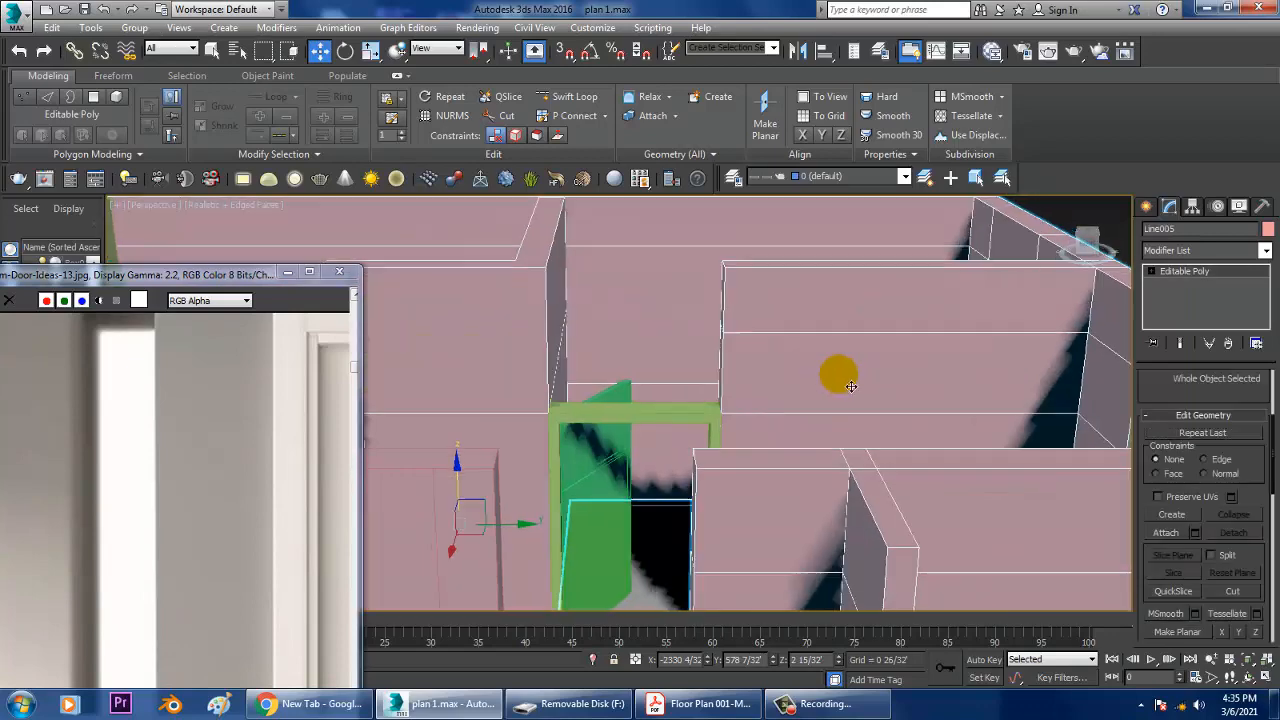
pyautogui.click(568, 96)
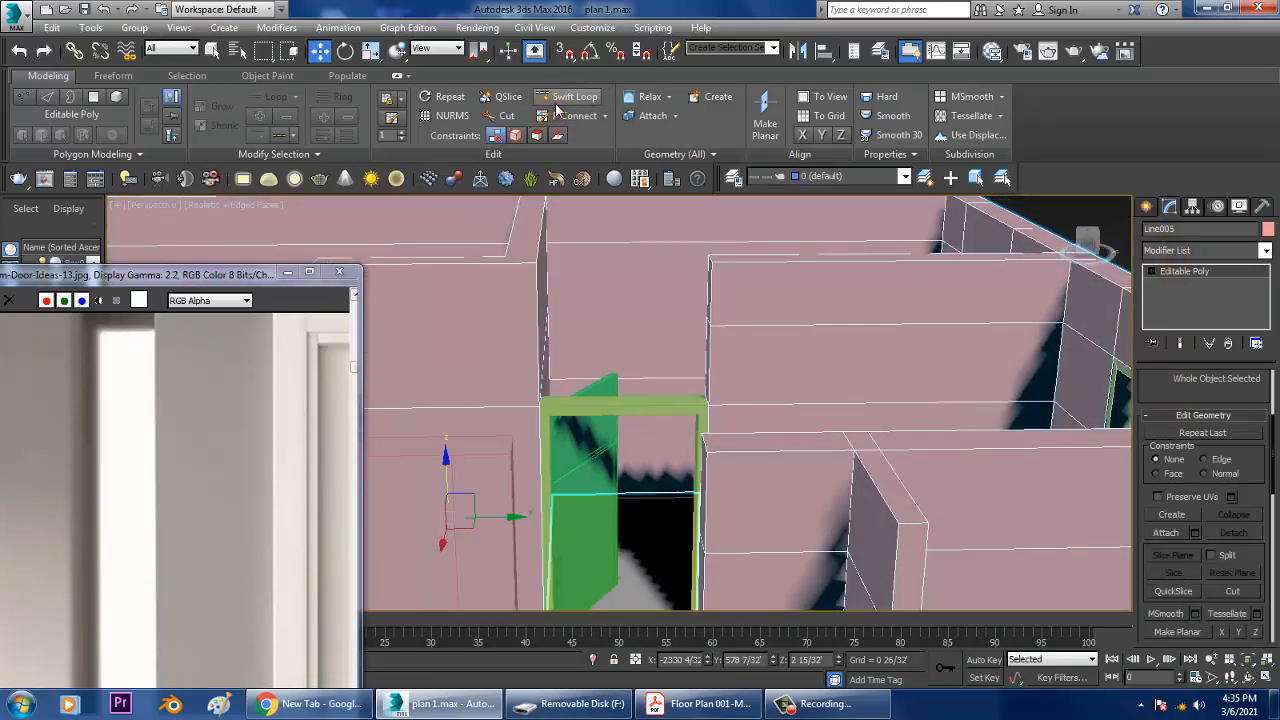
pyautogui.press('w')
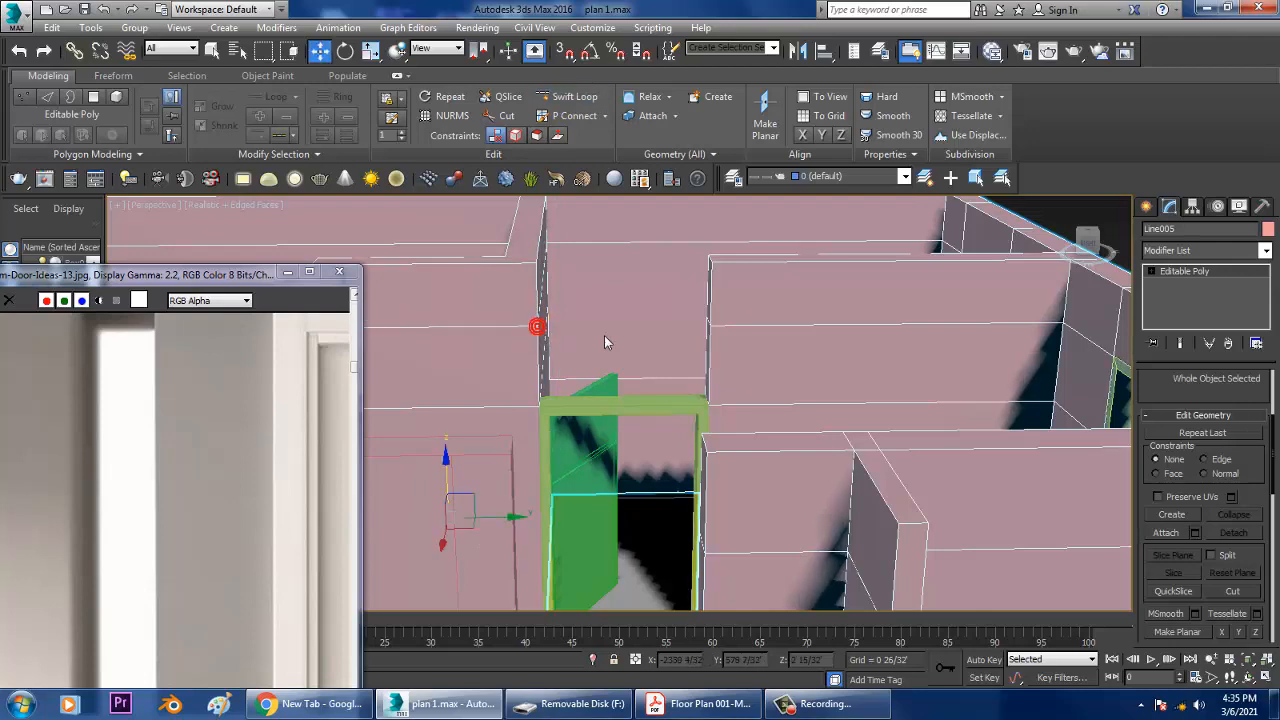
# - Align the upper edge loop in the Front view with the existing edge line at the window frames' top
pyautogui.hotkey('alt', 'w')
pyautogui.hotkey('alt', 'w')
pyautogui.scroll(-2, 863, 357)
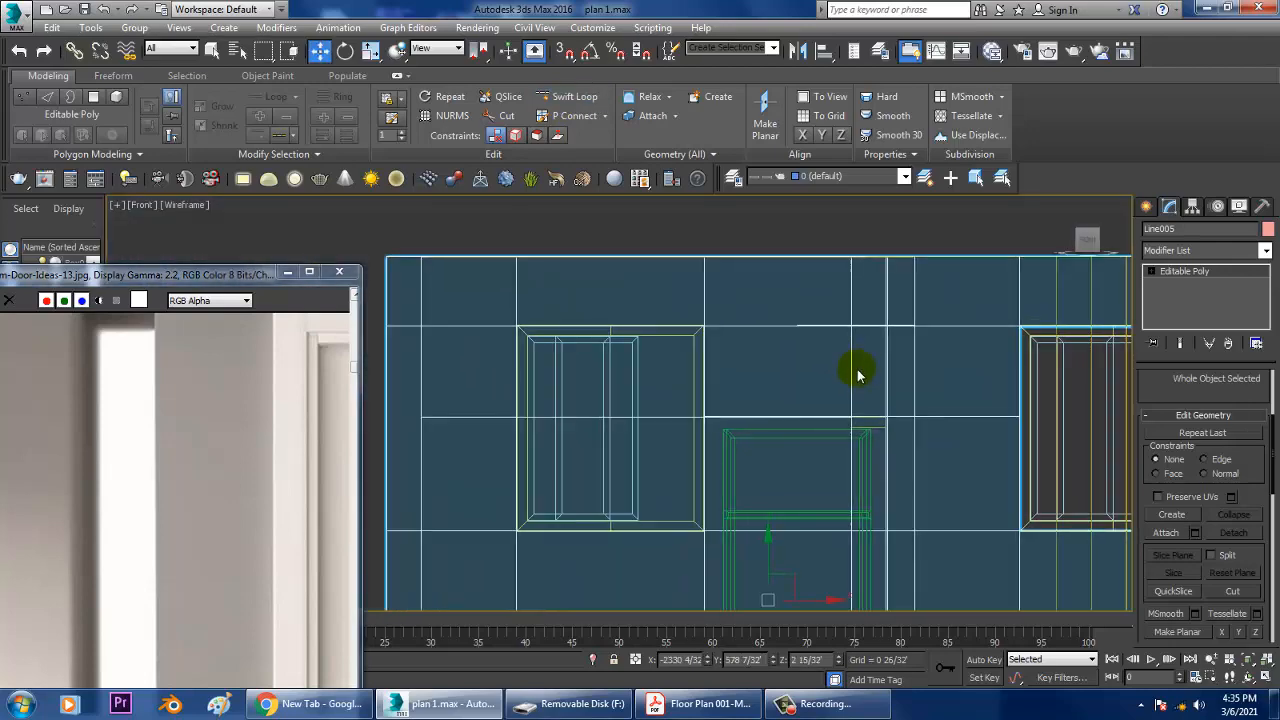
pyautogui.press('2')
pyautogui.scroll(3, 934, 397)
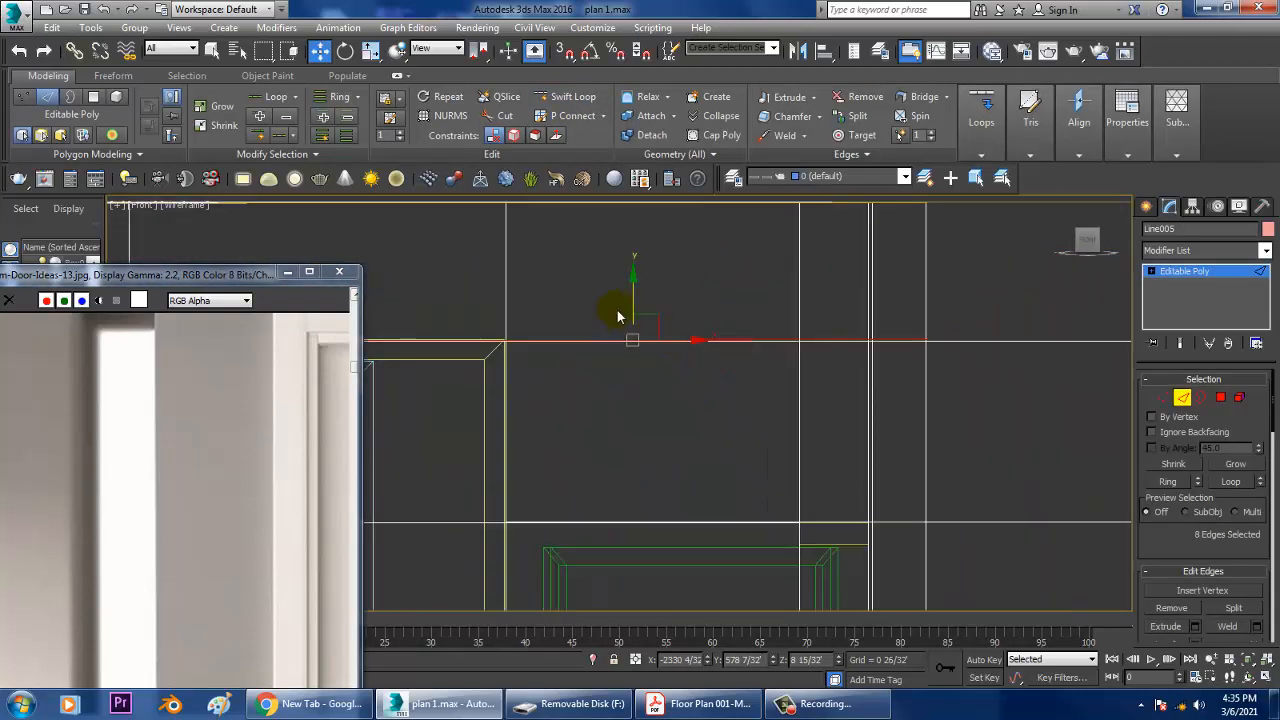
pyautogui.hotkey('alt', 'w')
pyautogui.rightClick(920, 460)
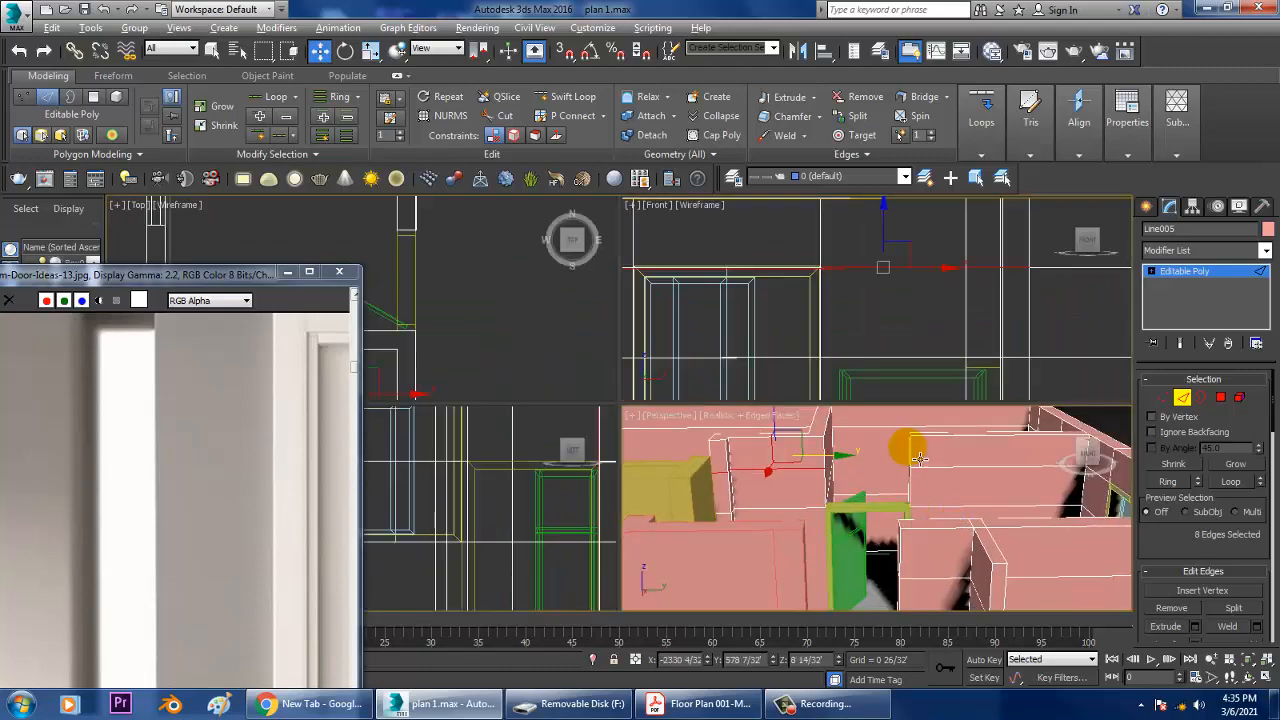
pyautogui.hotkey('alt', 'w')
# - Cut a new edge across the wall's top at the corner beside the door and down its side face to the base
pyautogui.keyDown('alt'); pyautogui.moveTo(880, 446); pyautogui.dragTo(848, 440, button='middle'); pyautogui.keyUp('alt')
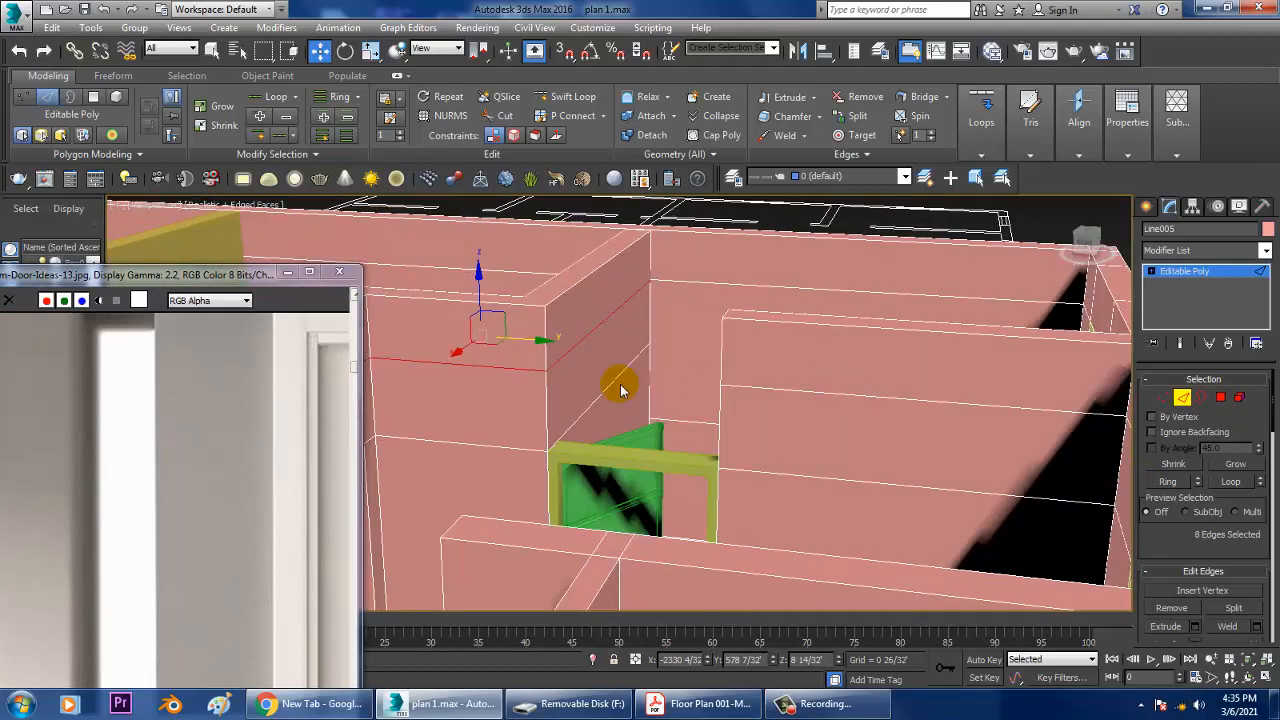
pyautogui.moveTo(614, 380)
pyautogui.keyDown('alt'); pyautogui.mouseDown(button='middle')
pyautogui.moveTo(571, 386)
pyautogui.moveTo(614, 406)
pyautogui.moveTo(518, 352)
pyautogui.moveTo(626, 354)
pyautogui.moveTo(600, 386)
pyautogui.moveTo(694, 363)
pyautogui.moveTo(760, 362)
pyautogui.moveTo(786, 380)
pyautogui.moveTo(737, 457)
pyautogui.moveTo(620, 388)
pyautogui.mouseUp(button='middle'); pyautogui.keyUp('alt')
pyautogui.rightClick(617, 369)
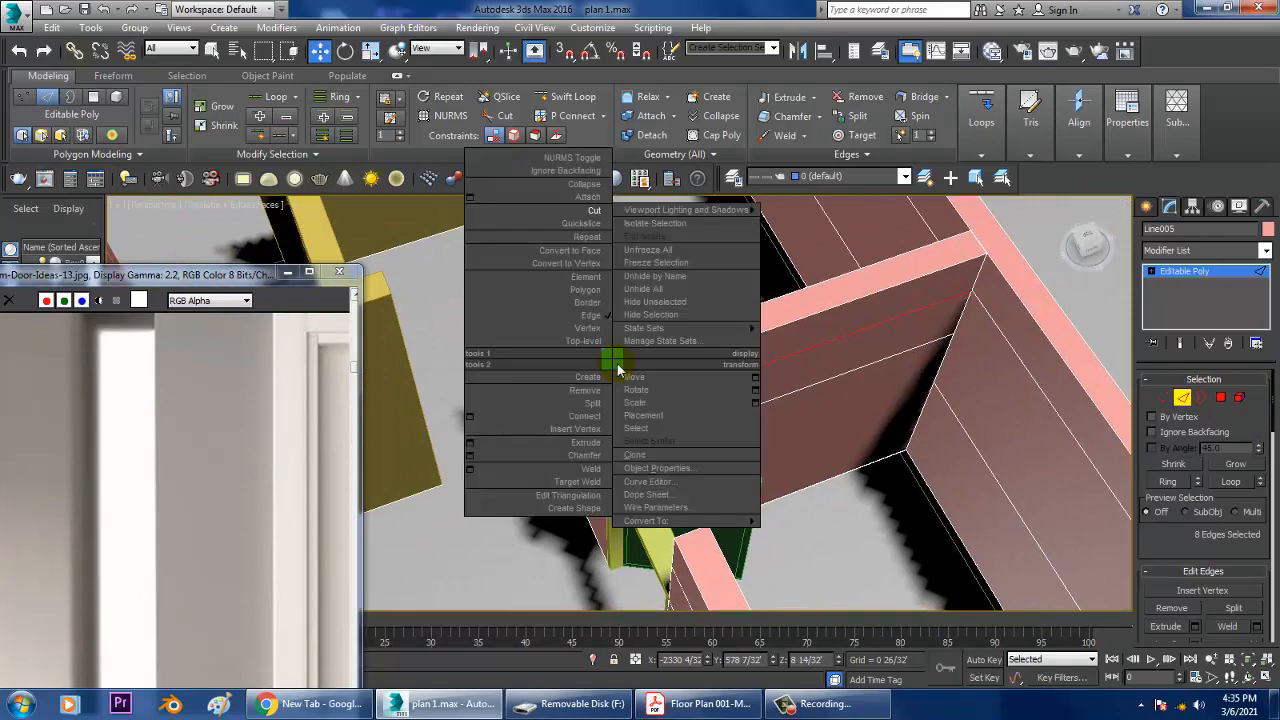
pyautogui.click(598, 211)
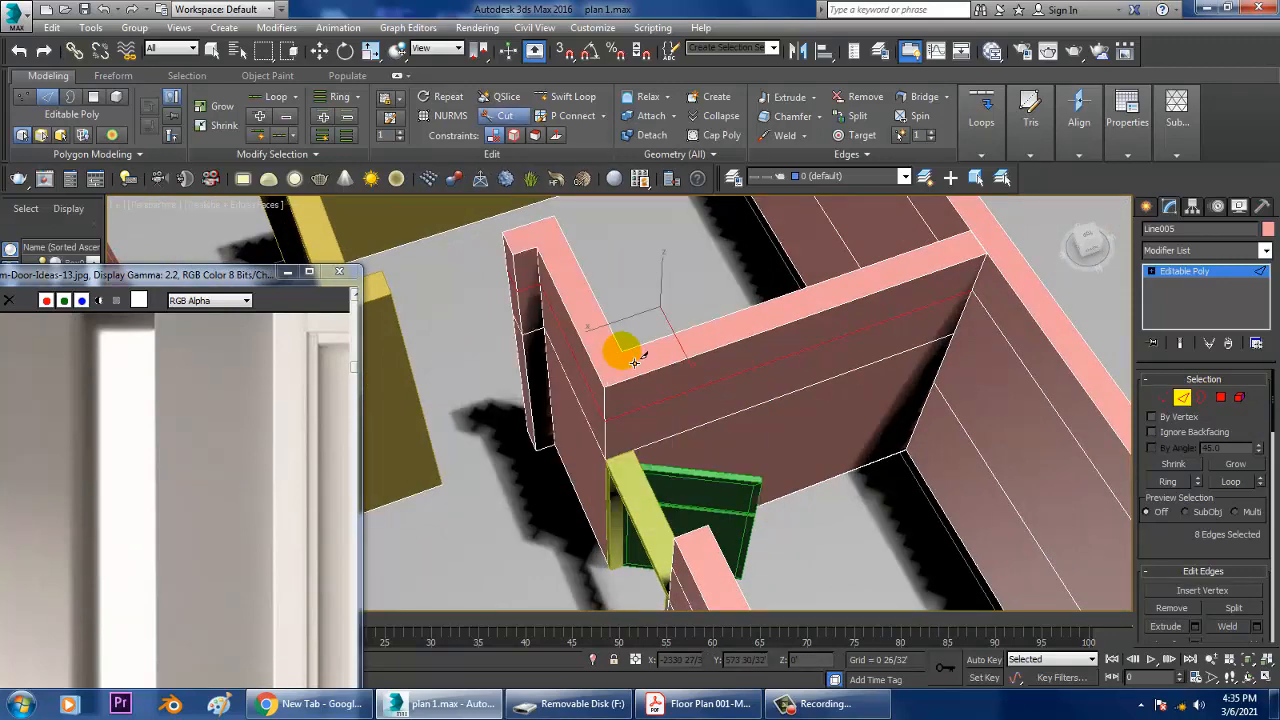
pyautogui.click(622, 351)
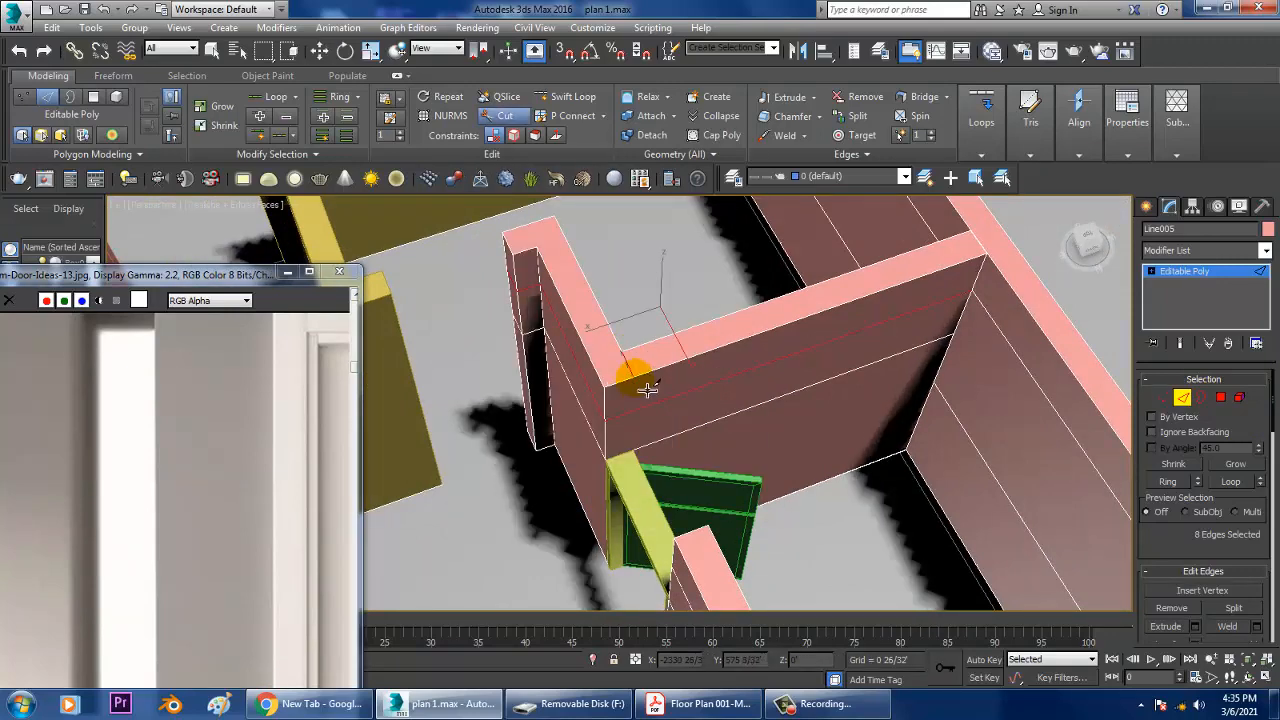
pyautogui.click(635, 378)
pyautogui.press('F3')
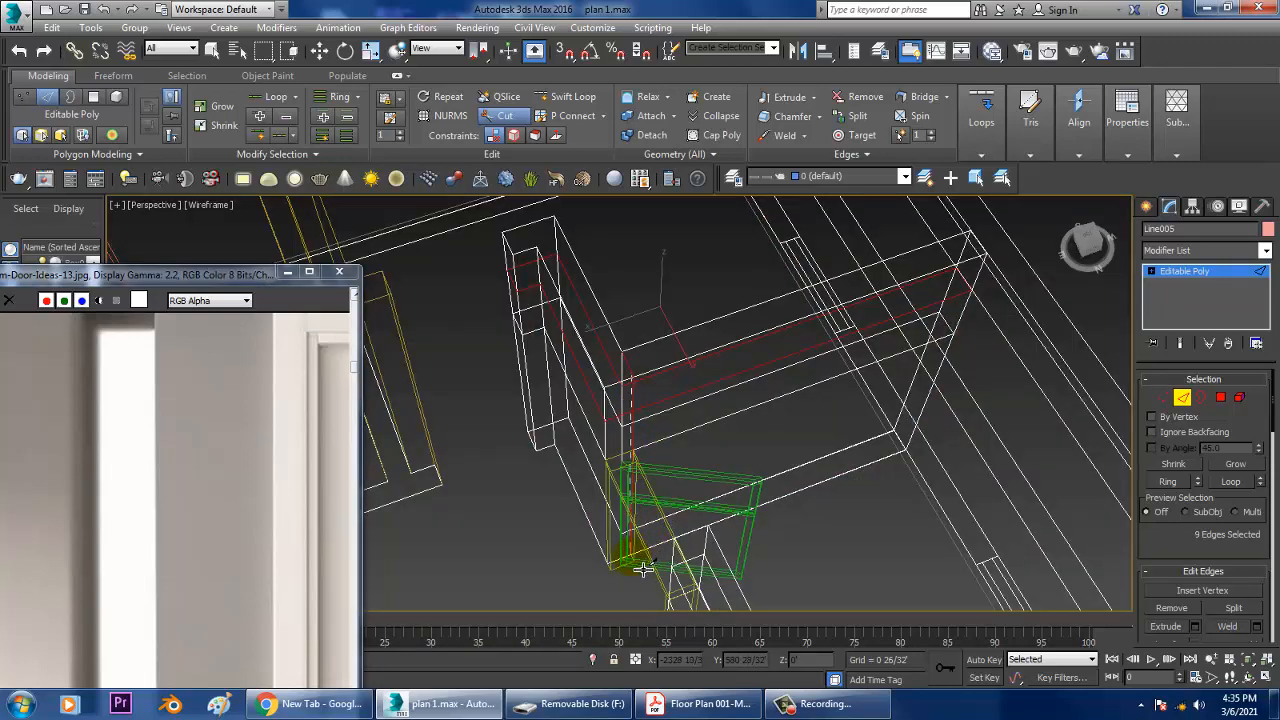
pyautogui.rightClick(673, 483)
# - Select the cut's vertices at the wall corner in the Top view and scale them along X to straighten the line
pyautogui.hotkey('alt', 'w')
pyautogui.rightClick(497, 337)
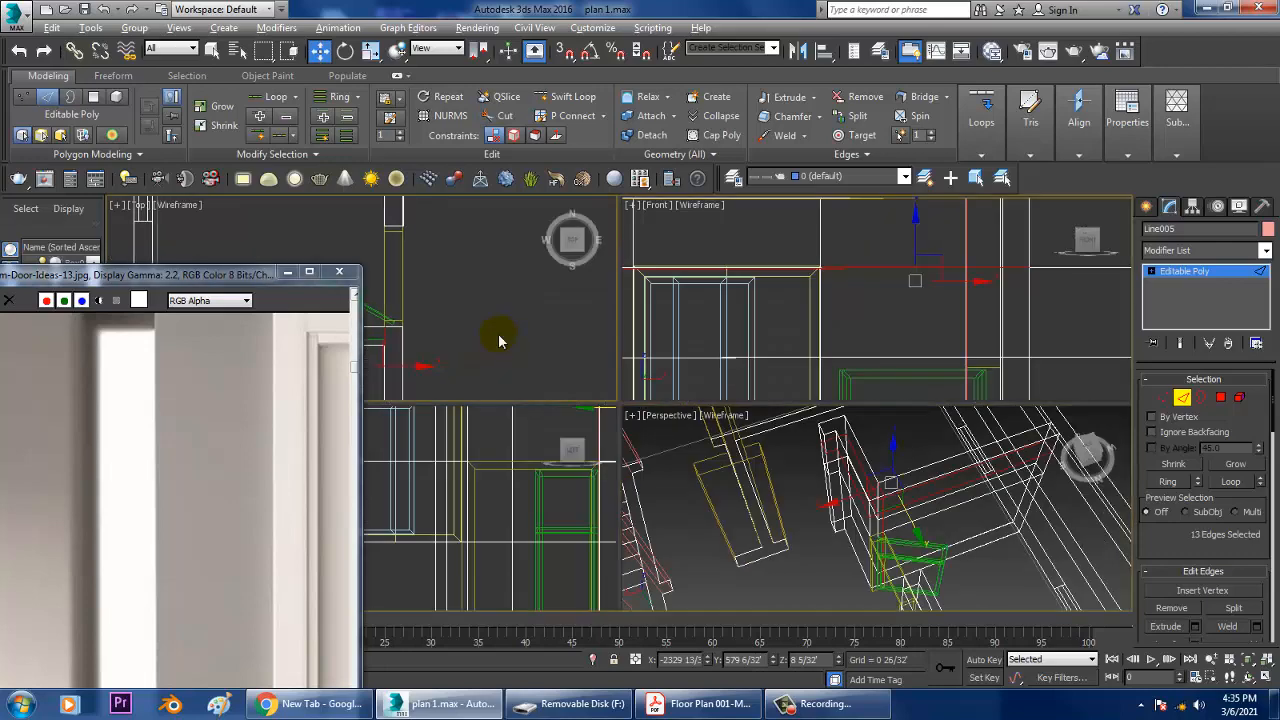
pyautogui.hotkey('alt', 'w')
pyautogui.moveTo(388, 540); pyautogui.dragTo(581, 362, button='middle')
pyautogui.scroll(-2, 581, 362)
pyautogui.moveTo(714, 380); pyautogui.dragTo(771, 380, button='middle')
pyautogui.scroll(1, 751, 397)
pyautogui.press('1')
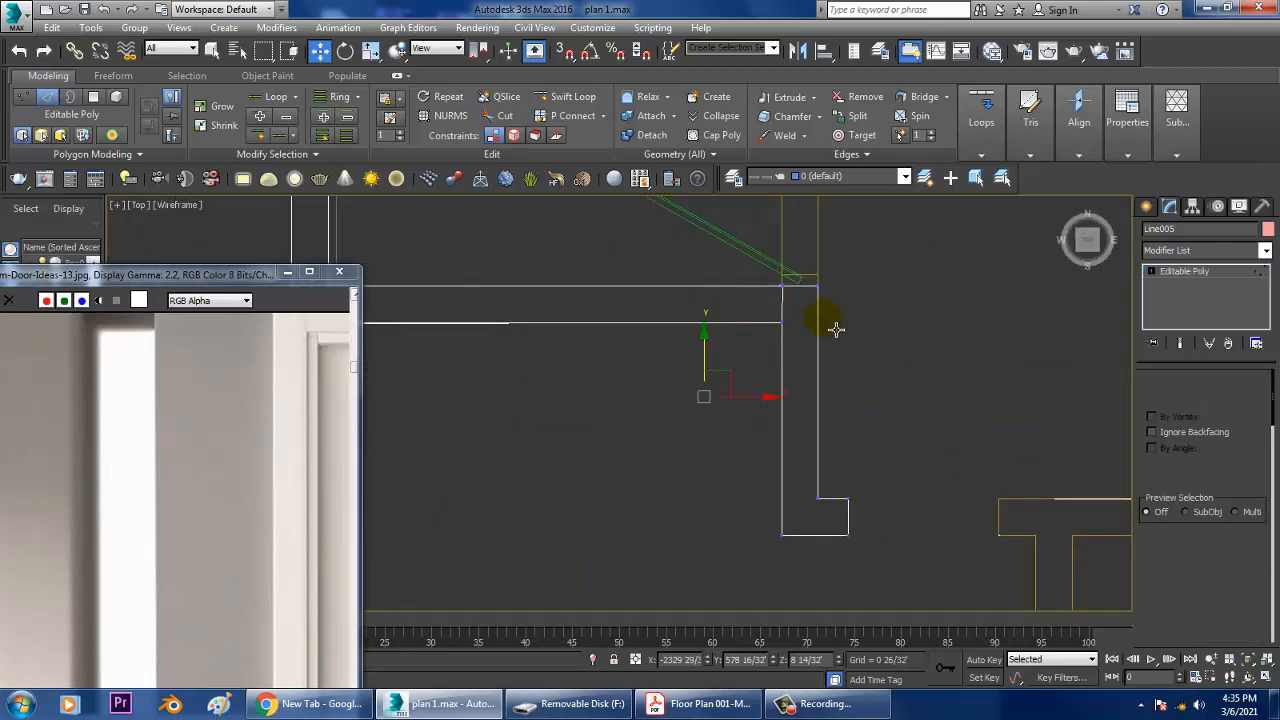
pyautogui.moveTo(755, 263); pyautogui.dragTo(793, 338)
pyautogui.press('r')
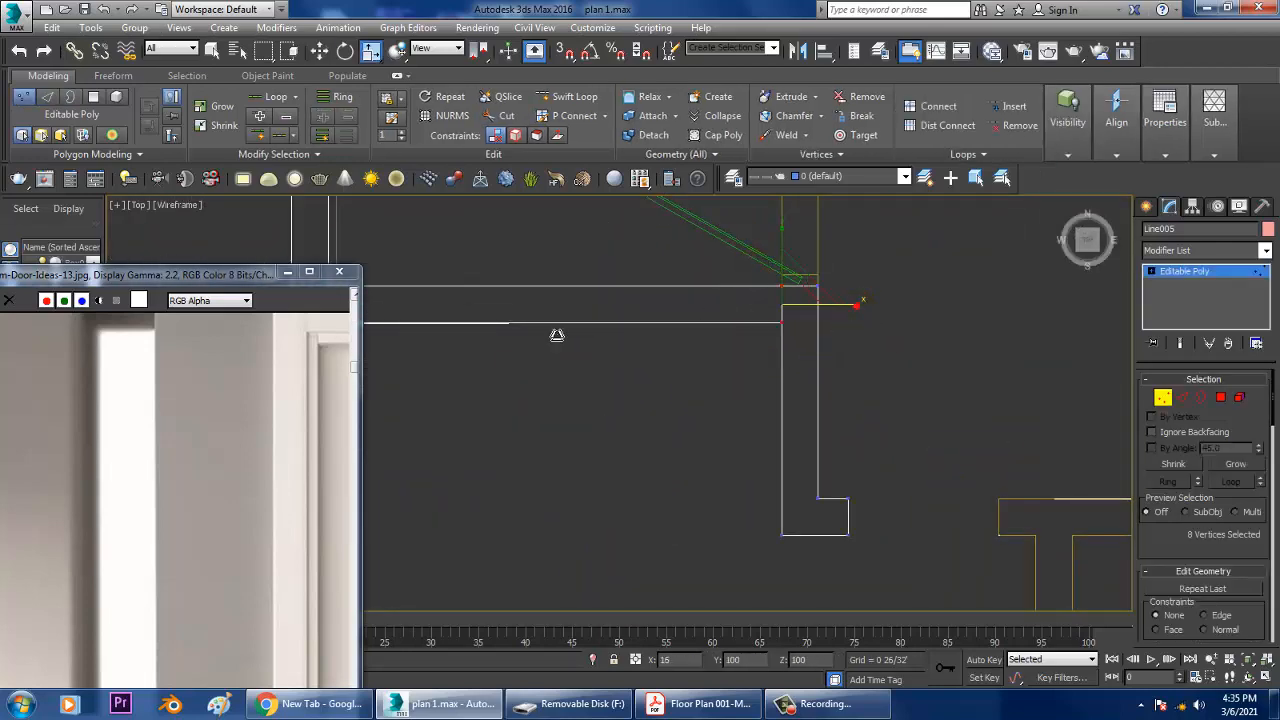
# - Bridge the facing wall-end polygons on both sides of the doorway to close the wall above the door frame
pyautogui.hotkey('alt', 'w')
pyautogui.rightClick(880, 495)
pyautogui.hotkey('alt', 'w')
pyautogui.press('F3')
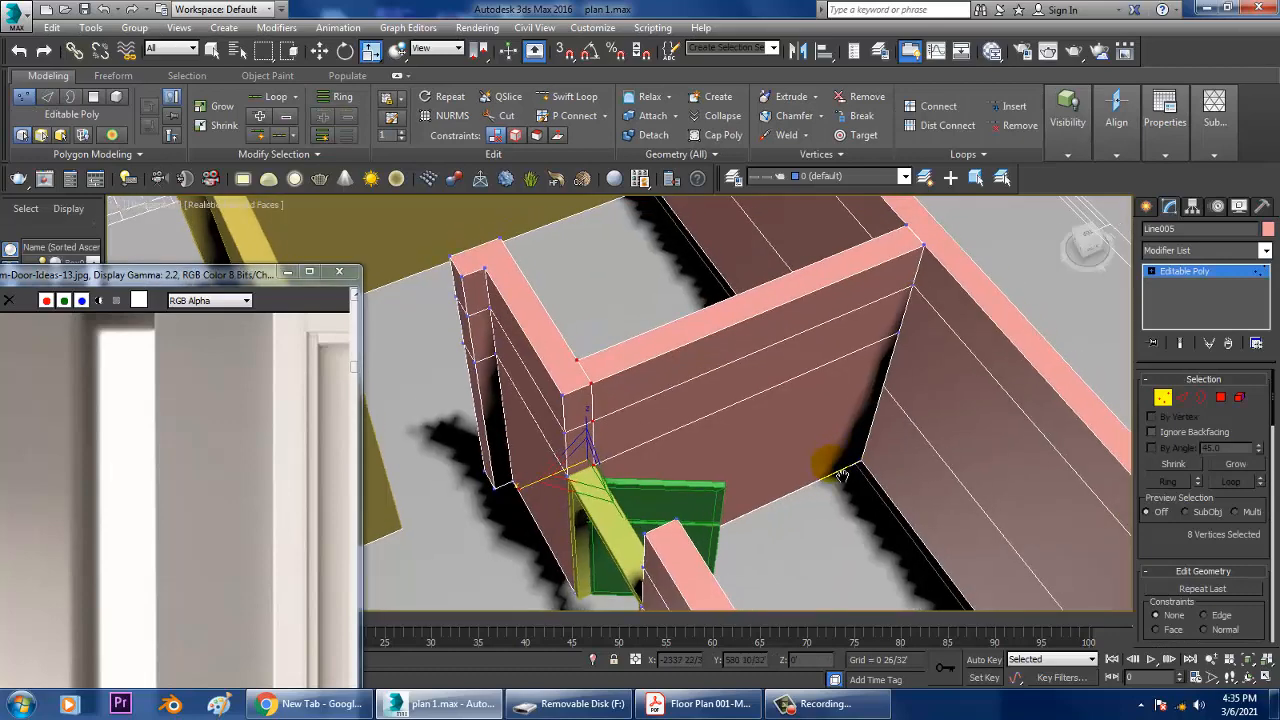
pyautogui.keyDown('alt'); pyautogui.moveTo(841, 476); pyautogui.dragTo(1008, 437, button='middle'); pyautogui.keyUp('alt')
pyautogui.press('w')
pyautogui.click(1220, 397)
pyautogui.click(571, 371)
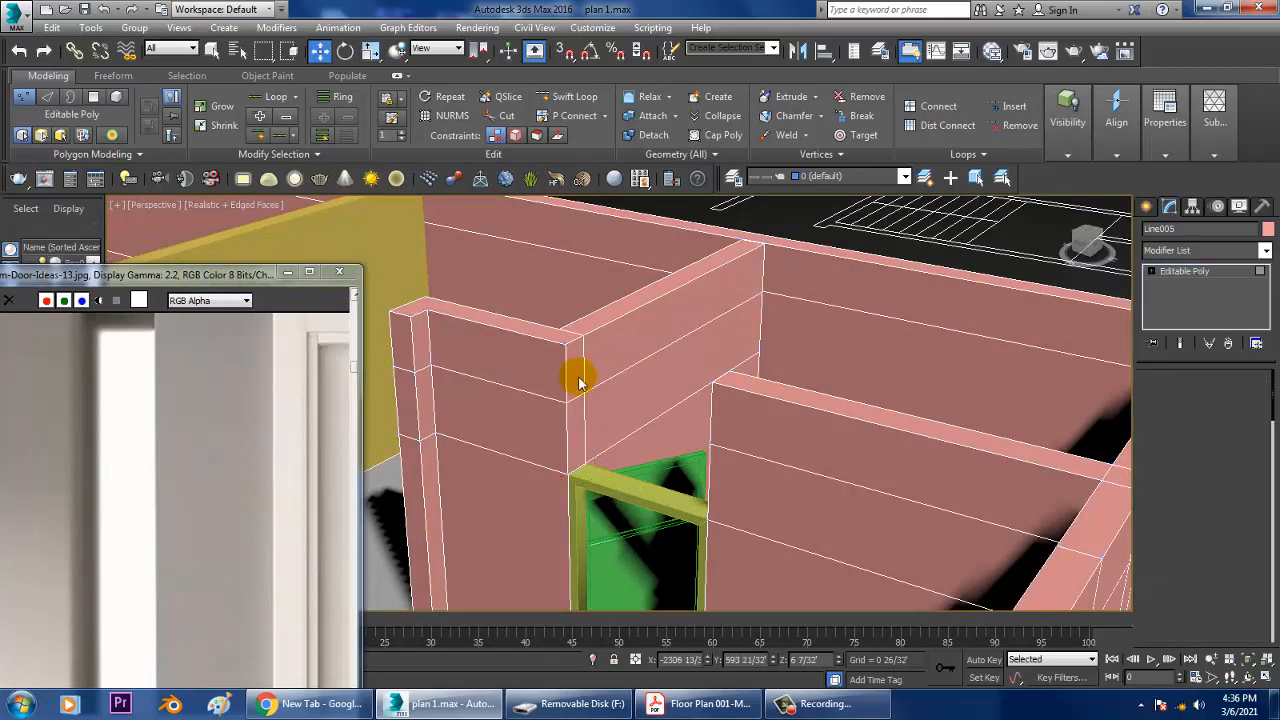
pyautogui.keyDown('alt'); pyautogui.moveTo(571, 371); pyautogui.dragTo(731, 369, button='middle'); pyautogui.keyUp('alt')
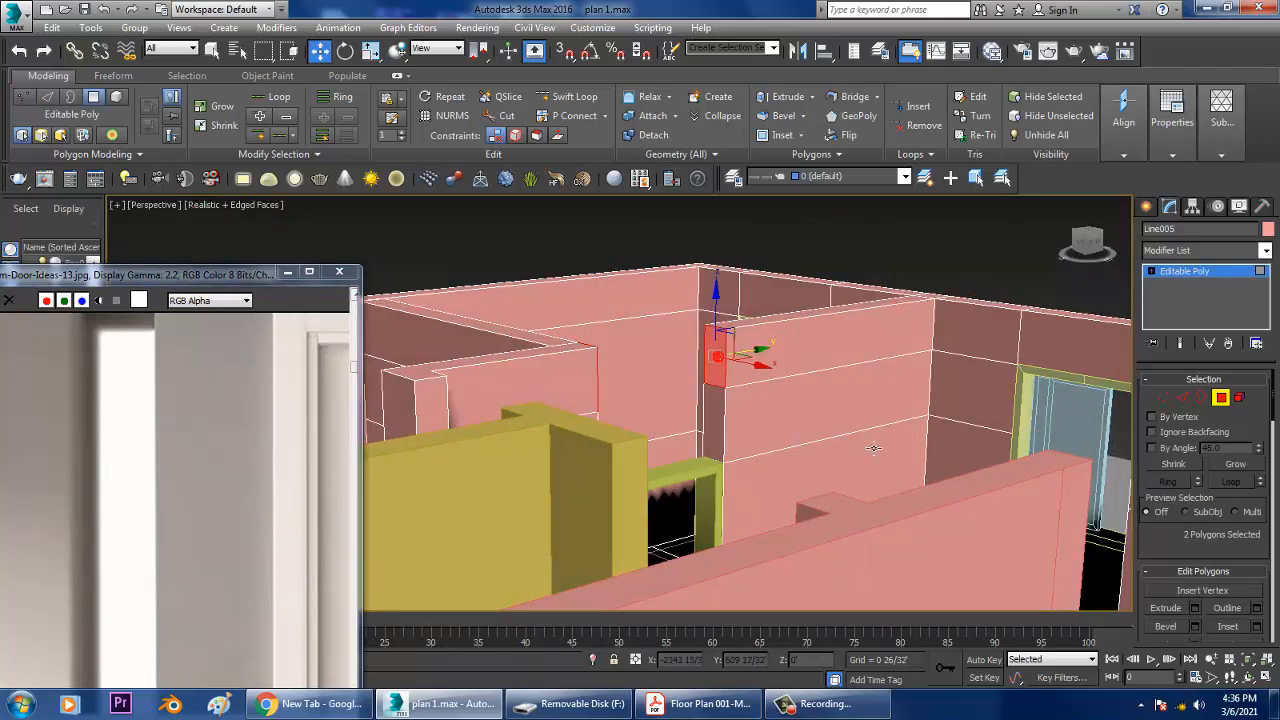
pyautogui.keyDown('alt'); pyautogui.moveTo(873, 448); pyautogui.dragTo(830, 430, button='middle'); pyautogui.keyUp('alt')
pyautogui.moveTo(1189, 563); pyautogui.dragTo(1191, 501)
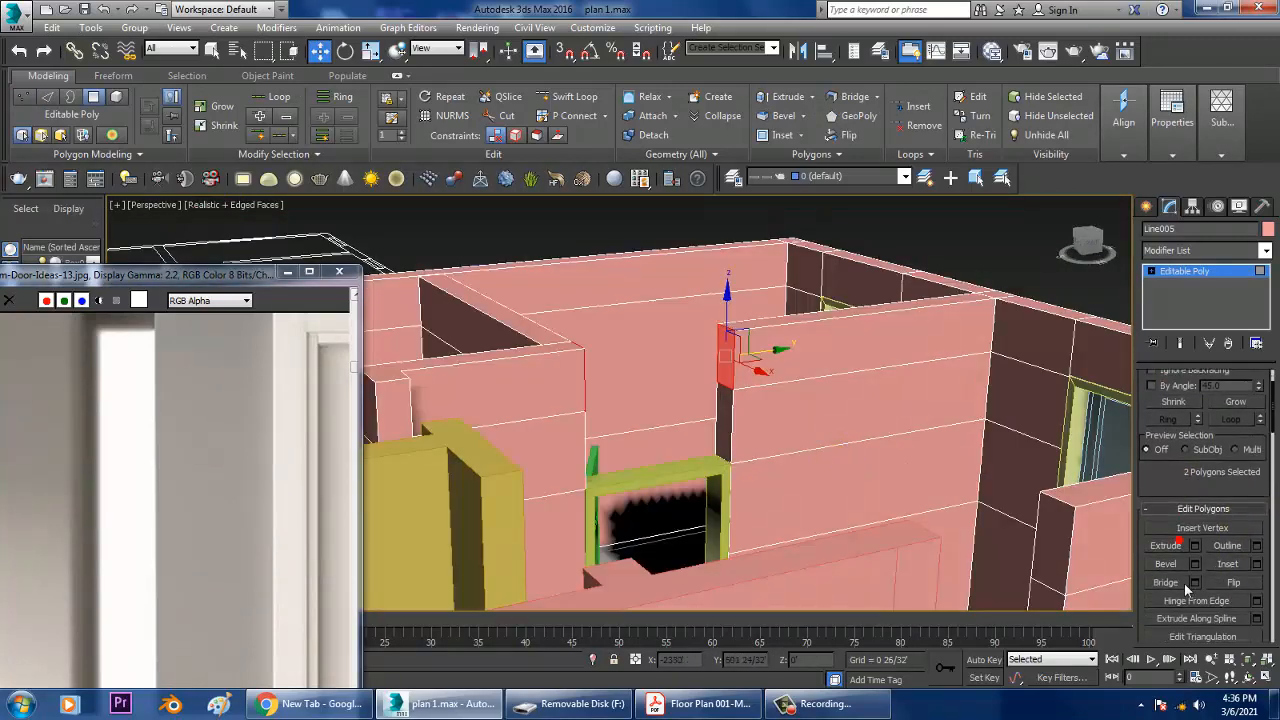
pyautogui.click(714, 420)
pyautogui.keyDown('alt'); pyautogui.moveTo(714, 420); pyautogui.dragTo(807, 483, button='middle'); pyautogui.keyUp('alt')
pyautogui.click(1193, 271)
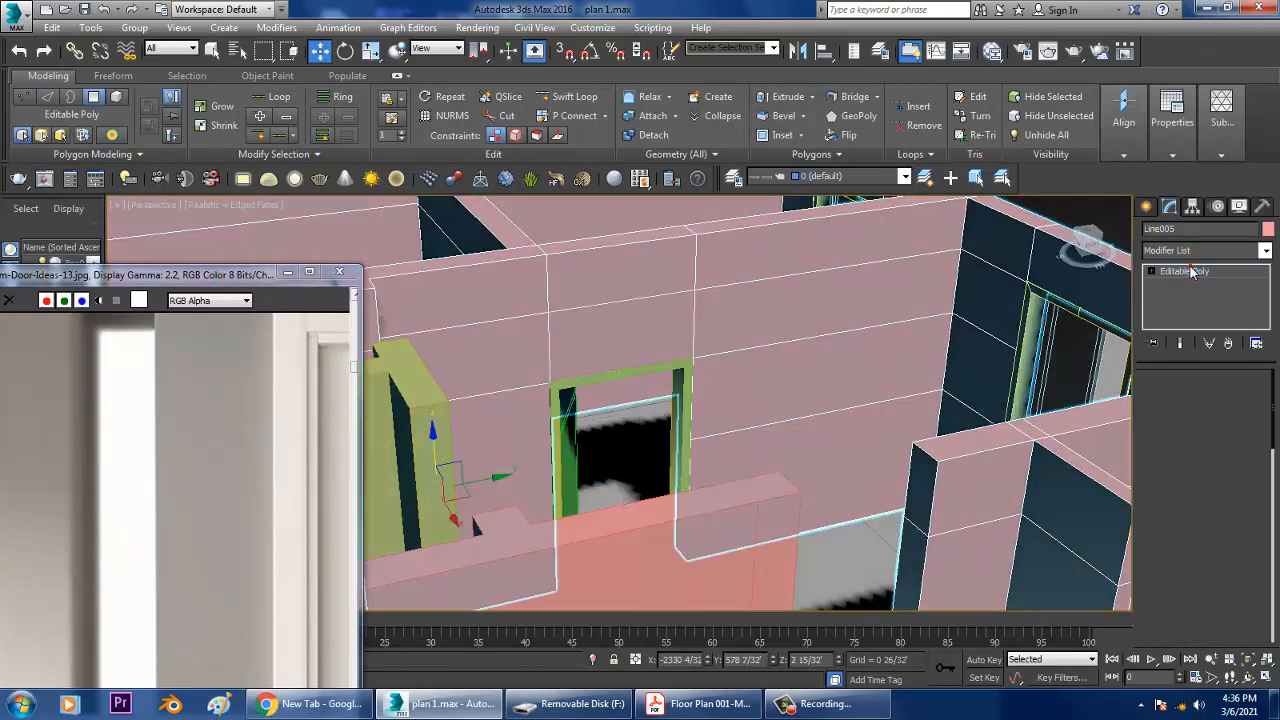
# - Examine the closed wall above the door and the remaining wall openings of the house from several angles
pyautogui.moveTo(888, 391); pyautogui.dragTo(791, 357, button='middle')
pyautogui.scroll(-5, 791, 357)
pyautogui.click(1032, 264)
pyautogui.scroll(4, 717, 440)
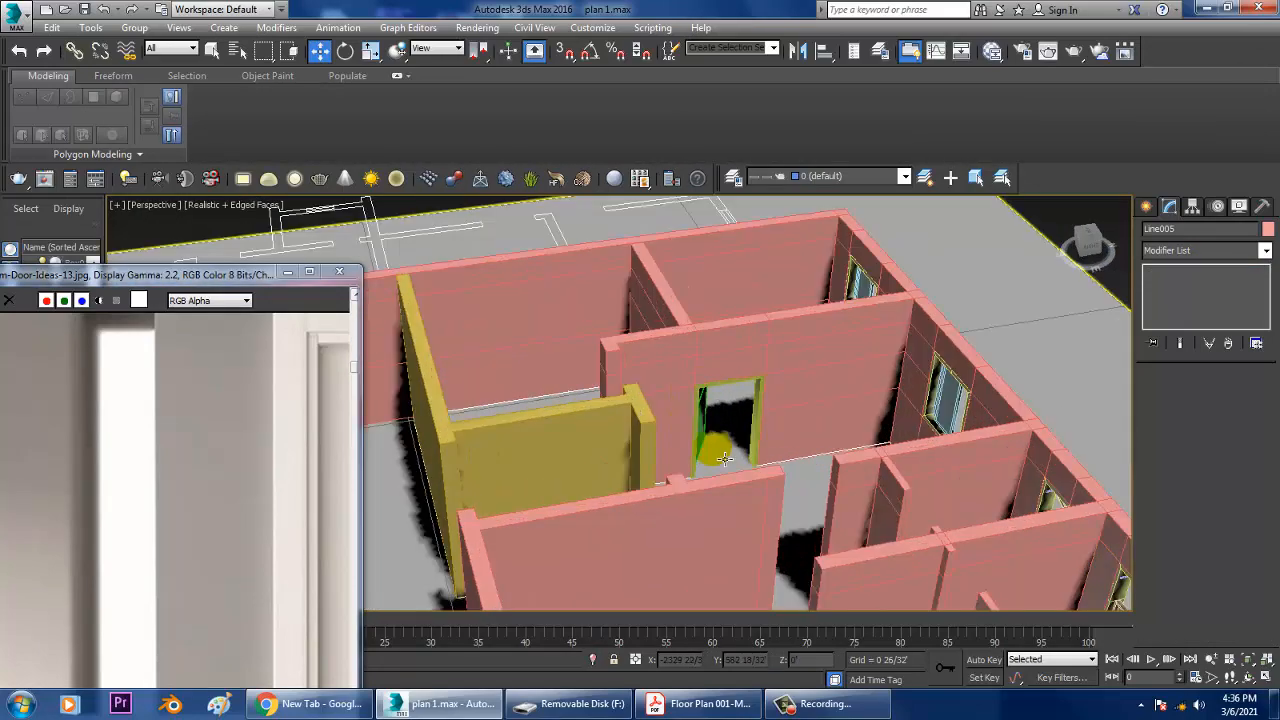
pyautogui.keyDown('alt'); pyautogui.moveTo(717, 448); pyautogui.dragTo(751, 420, button='middle'); pyautogui.keyUp('alt')
pyautogui.scroll(-2, 849, 381)
pyautogui.click(726, 360)
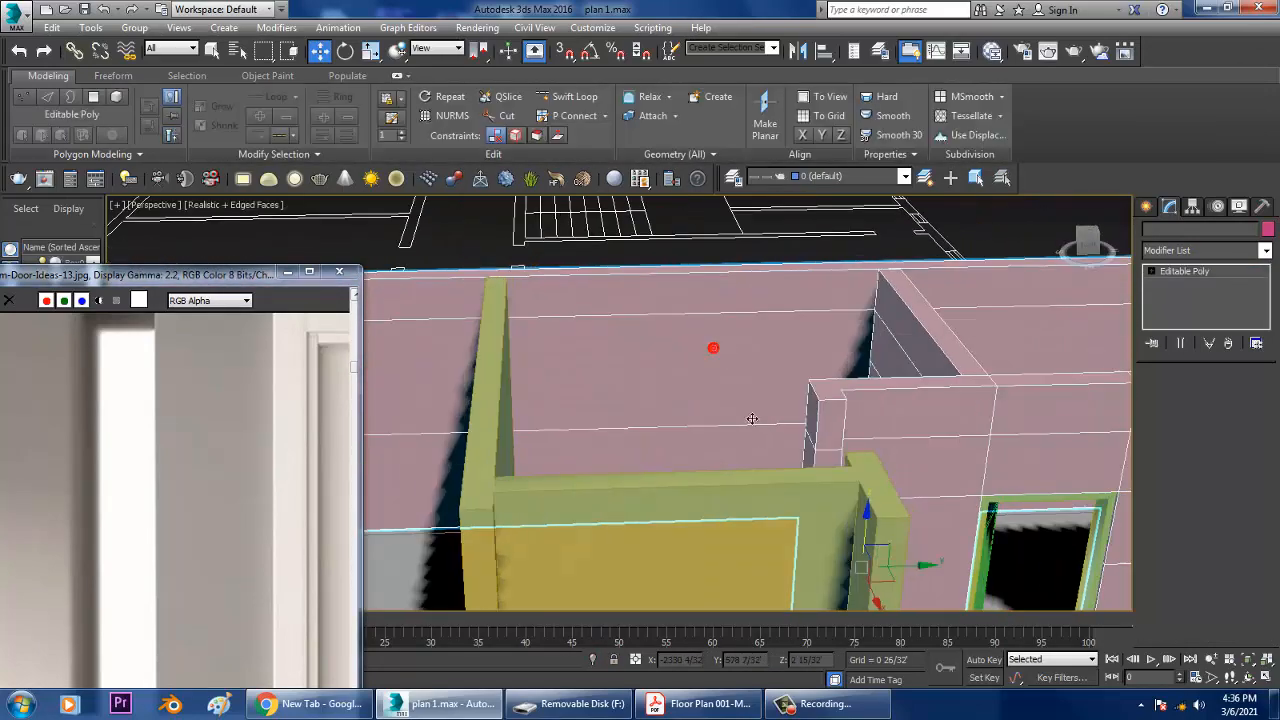
pyautogui.scroll(2, 751, 420)
pyautogui.moveTo(1009, 449); pyautogui.dragTo(221, 273, button='middle')
pyautogui.keyDown('alt'); pyautogui.moveTo(633, 400); pyautogui.dragTo(803, 397, button='middle'); pyautogui.keyUp('alt')
pyautogui.scroll(-5, 730, 398)
pyautogui.scroll(-2, 770, 420)
pyautogui.keyDown('alt'); pyautogui.moveTo(754, 437); pyautogui.dragTo(776, 452, button='middle'); pyautogui.keyUp('alt')
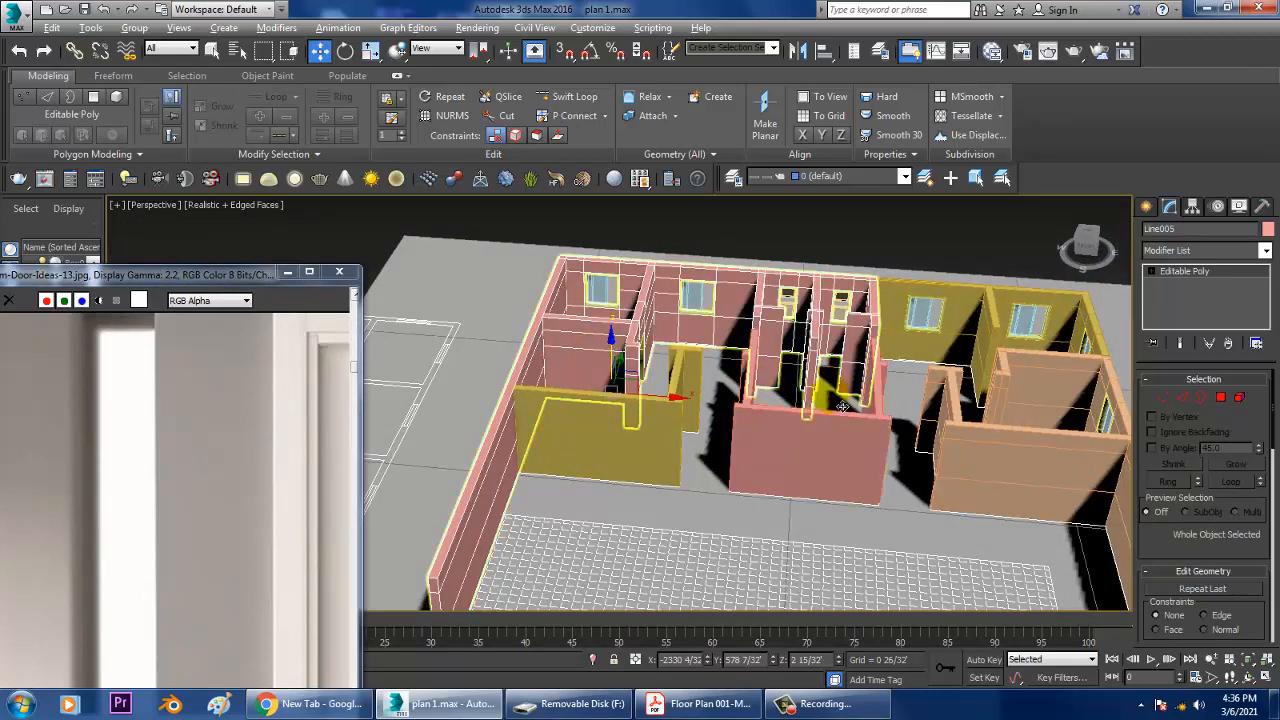
pyautogui.scroll(4, 771, 399)
pyautogui.keyDown('alt'); pyautogui.moveTo(828, 395); pyautogui.dragTo(820, 478, button='middle'); pyautogui.keyUp('alt')
pyautogui.keyDown('alt'); pyautogui.moveTo(658, 420); pyautogui.dragTo(820, 370, button='middle'); pyautogui.keyUp('alt')
pyautogui.moveTo(603, 575); pyautogui.dragTo(646, 434, button='middle')
# - In the Top view, select the west outer wall's lengthwise edges and connect them with new crosswise edges
pyautogui.hotkey('alt', 'w')
pyautogui.middleClick(429, 277)
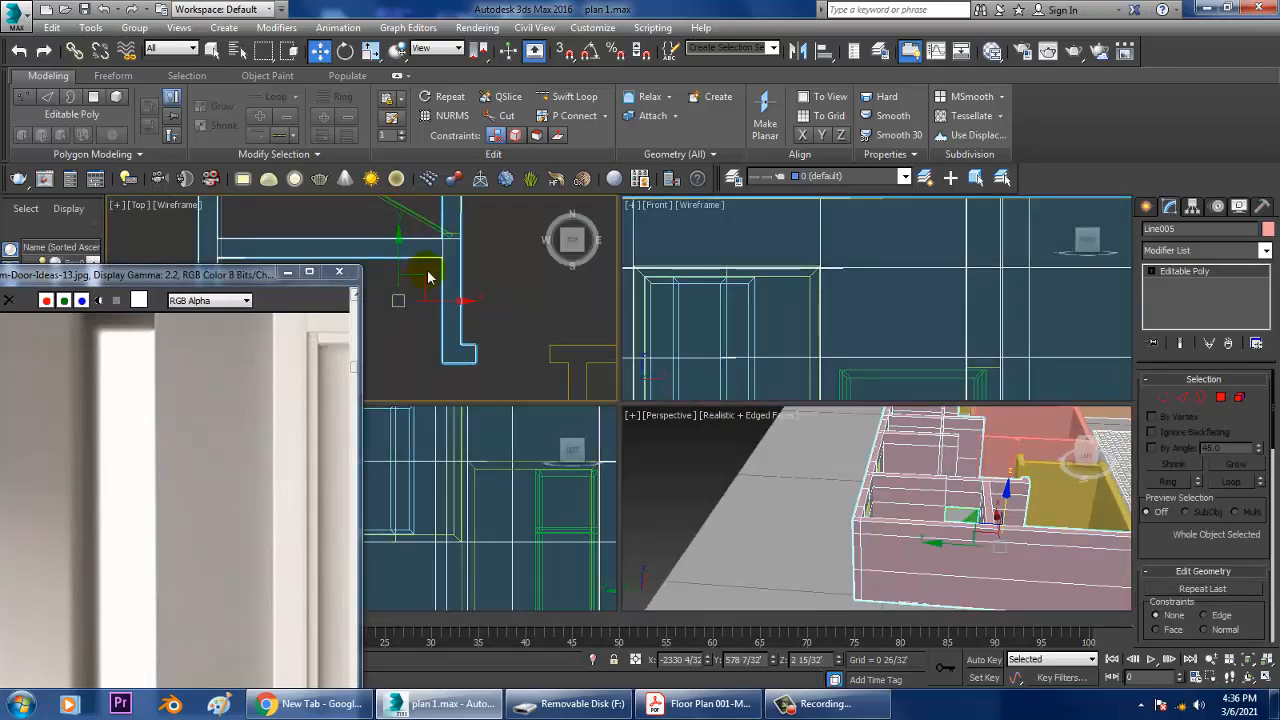
pyautogui.hotkey('alt', 'w')
pyautogui.moveTo(677, 479); pyautogui.dragTo(680, 482, button='middle')
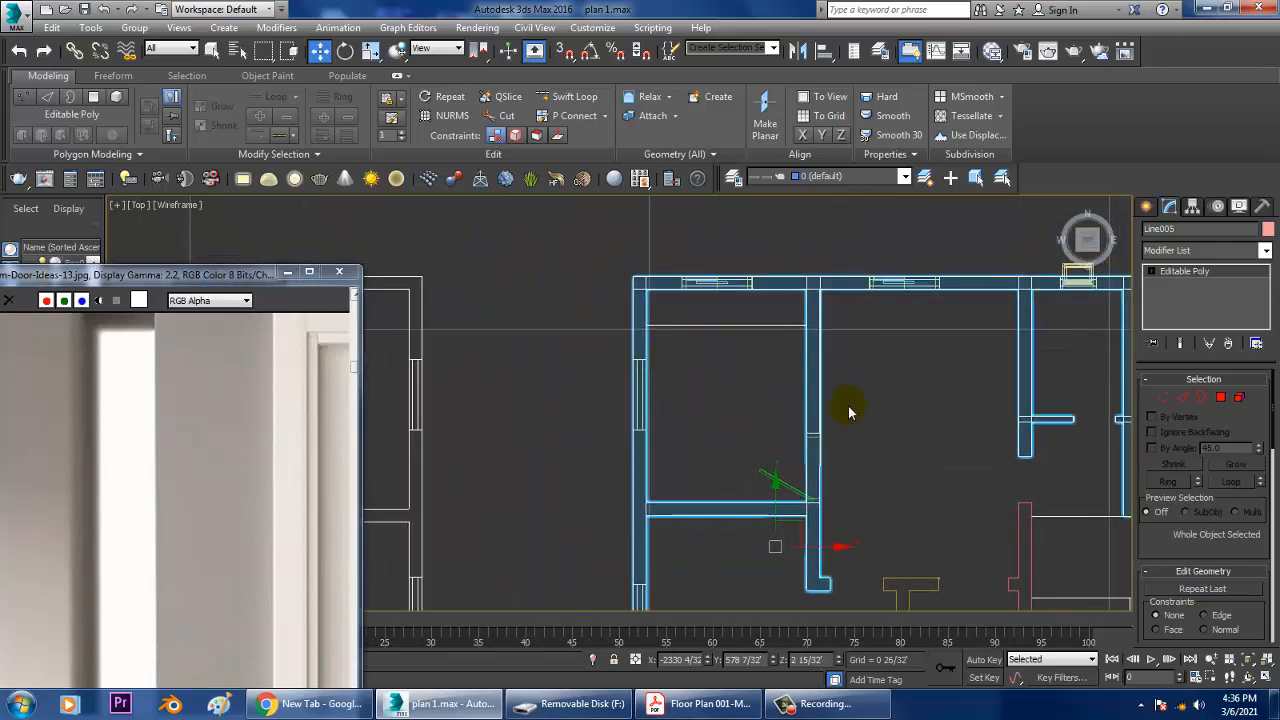
pyautogui.scroll(3, 848, 410)
pyautogui.click(1184, 401)
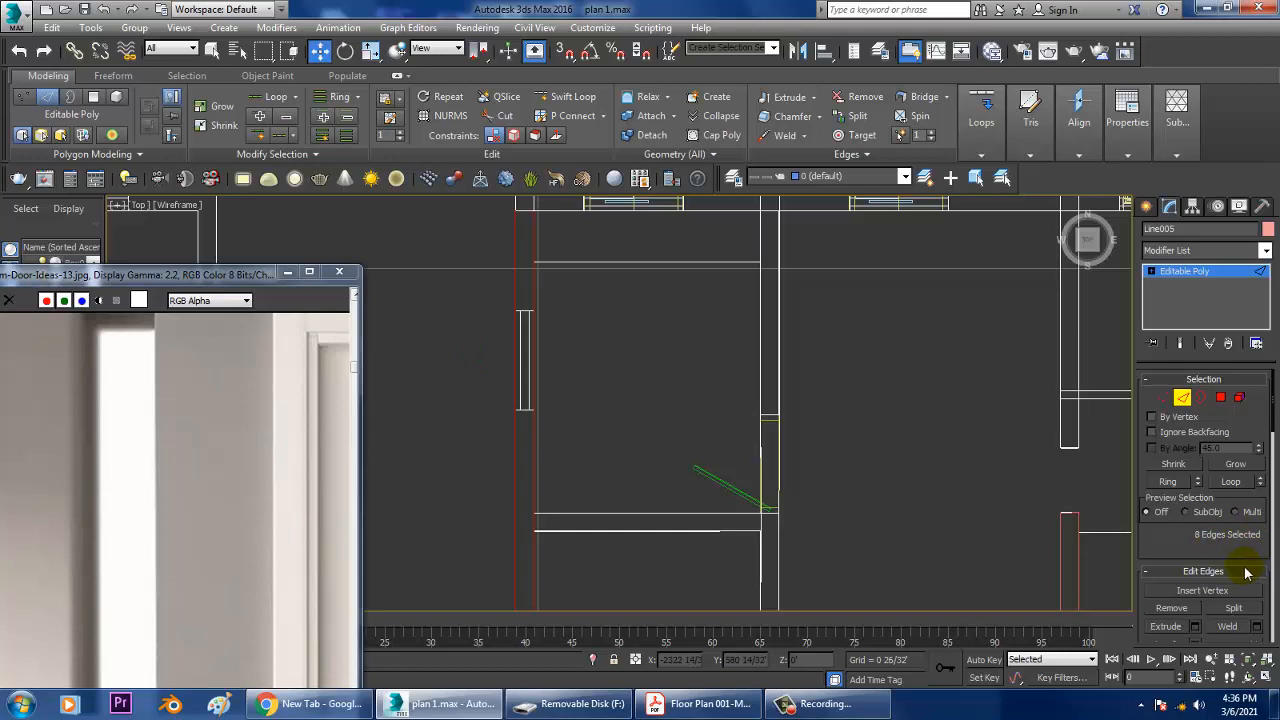
pyautogui.scroll(-3, 1245, 483)
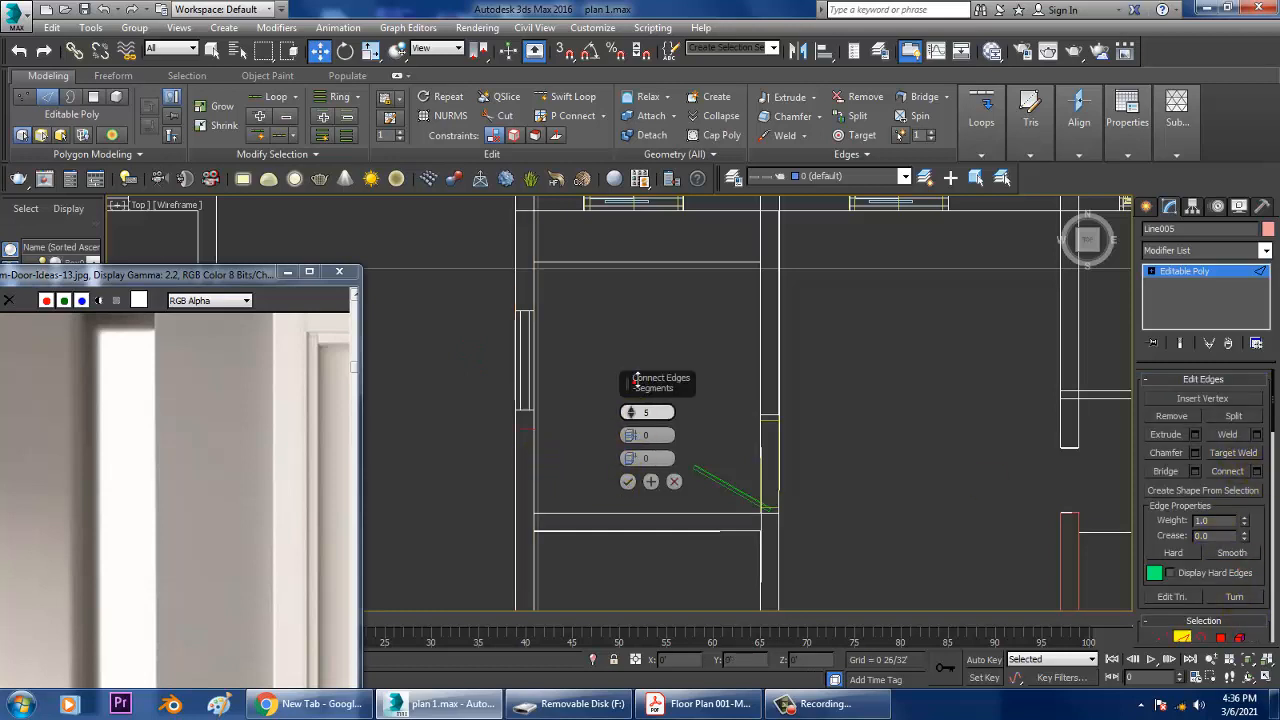
pyautogui.click(628, 482)
# - Move the new rows of eight vertices along Y toward the two ends of the corner bedroom's west window outline
pyautogui.scroll(-5, 645, 470)
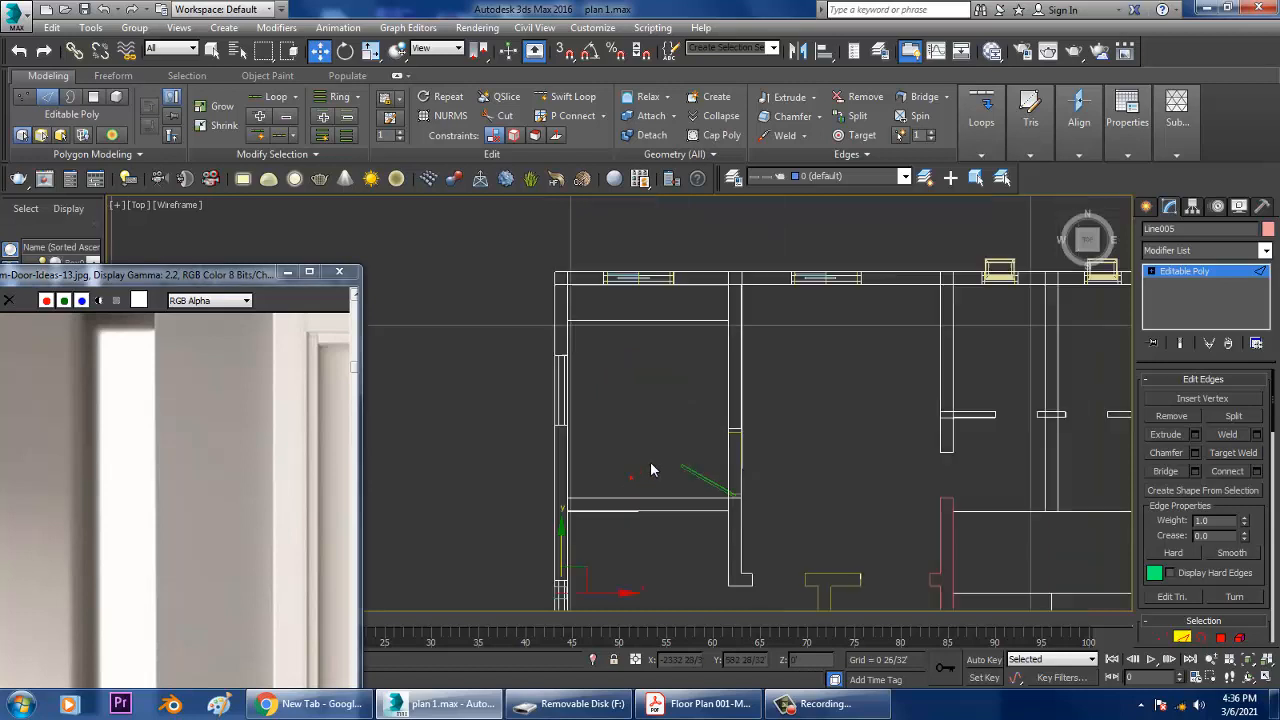
pyautogui.press('1')
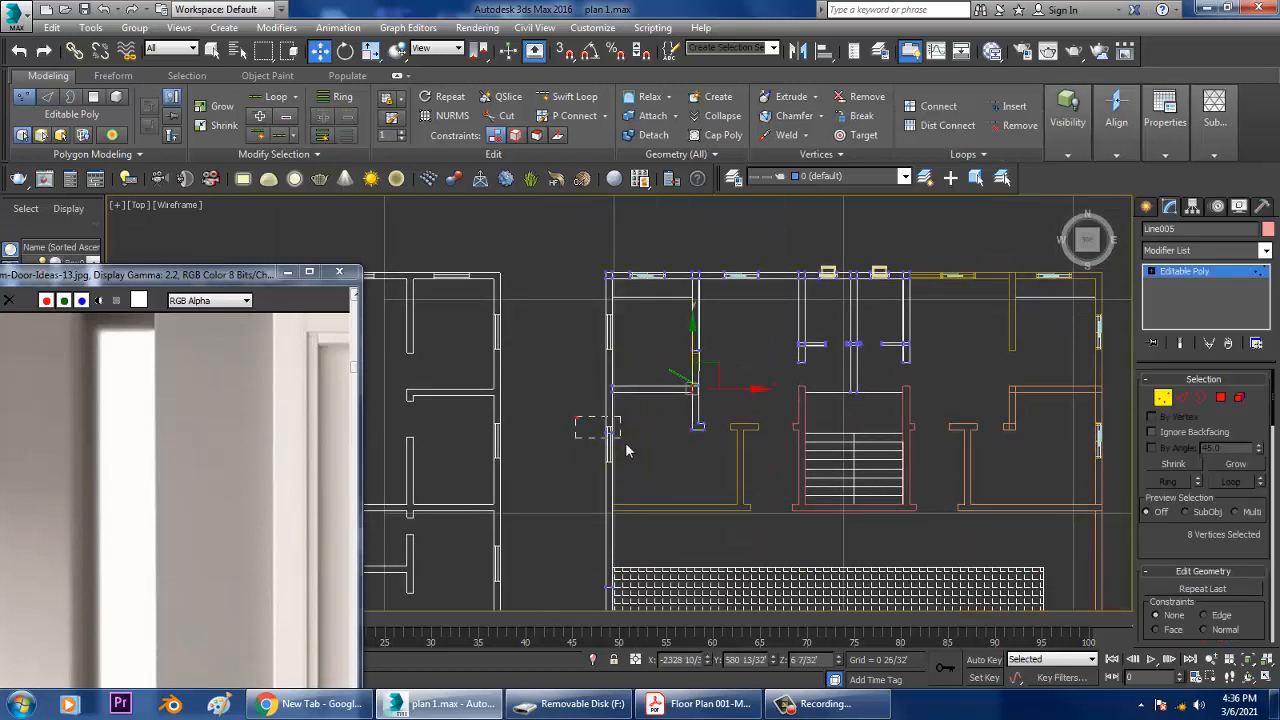
pyautogui.moveTo(626, 451); pyautogui.dragTo(624, 445)
pyautogui.scroll(3, 623, 436)
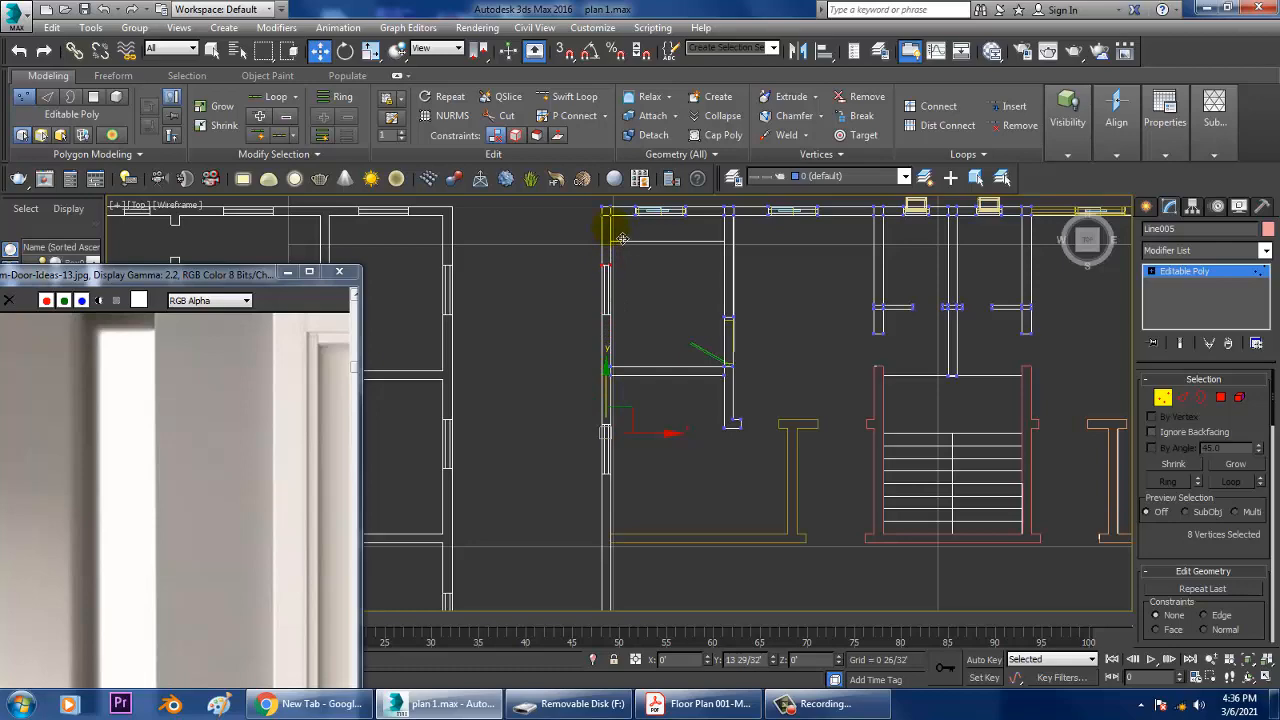
pyautogui.moveTo(647, 398); pyautogui.dragTo(671, 226, button='middle')
pyautogui.scroll(-3, 590, 434)
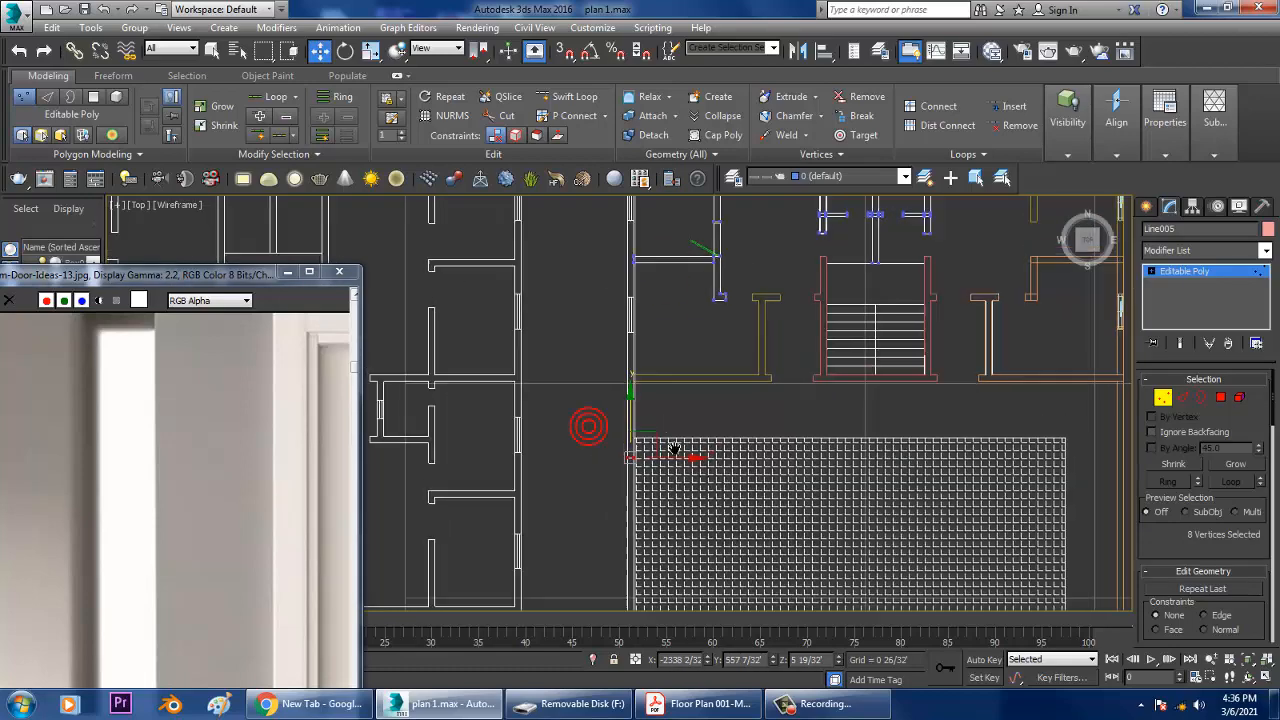
pyautogui.moveTo(672, 425); pyautogui.dragTo(630, 530, button='middle')
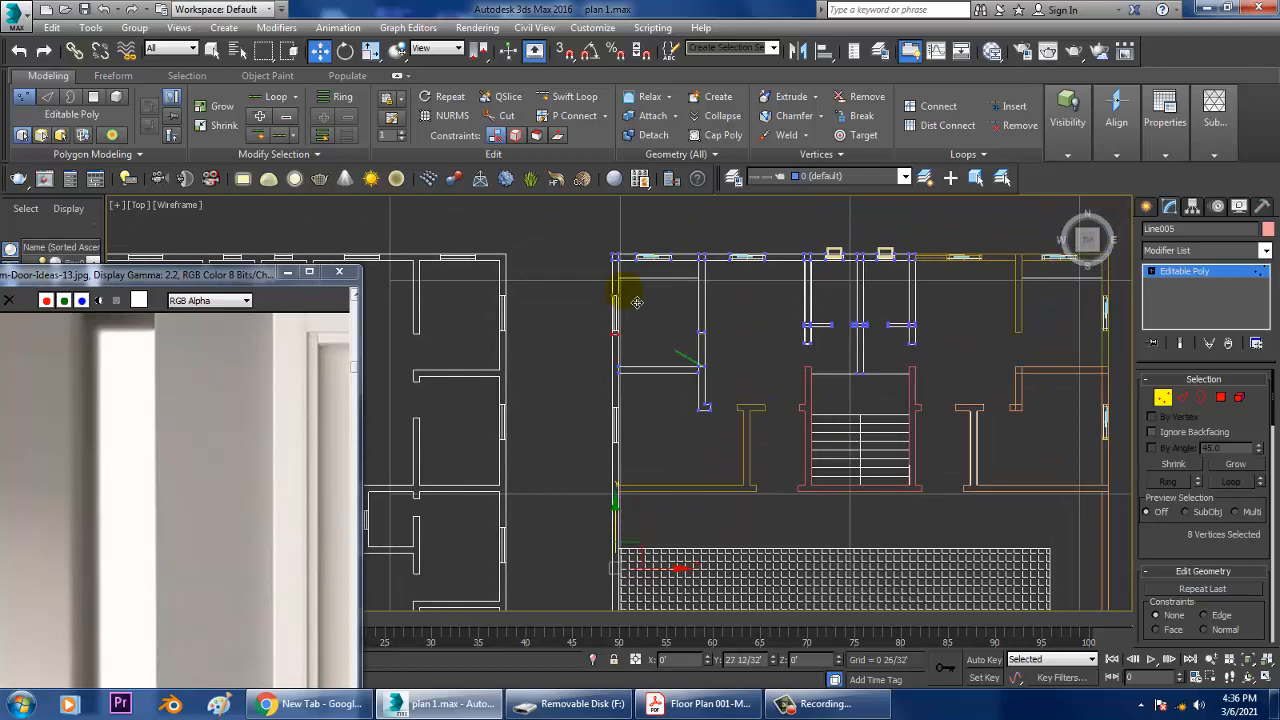
pyautogui.hotkey('alt', 'w')
pyautogui.rightClick(860, 466)
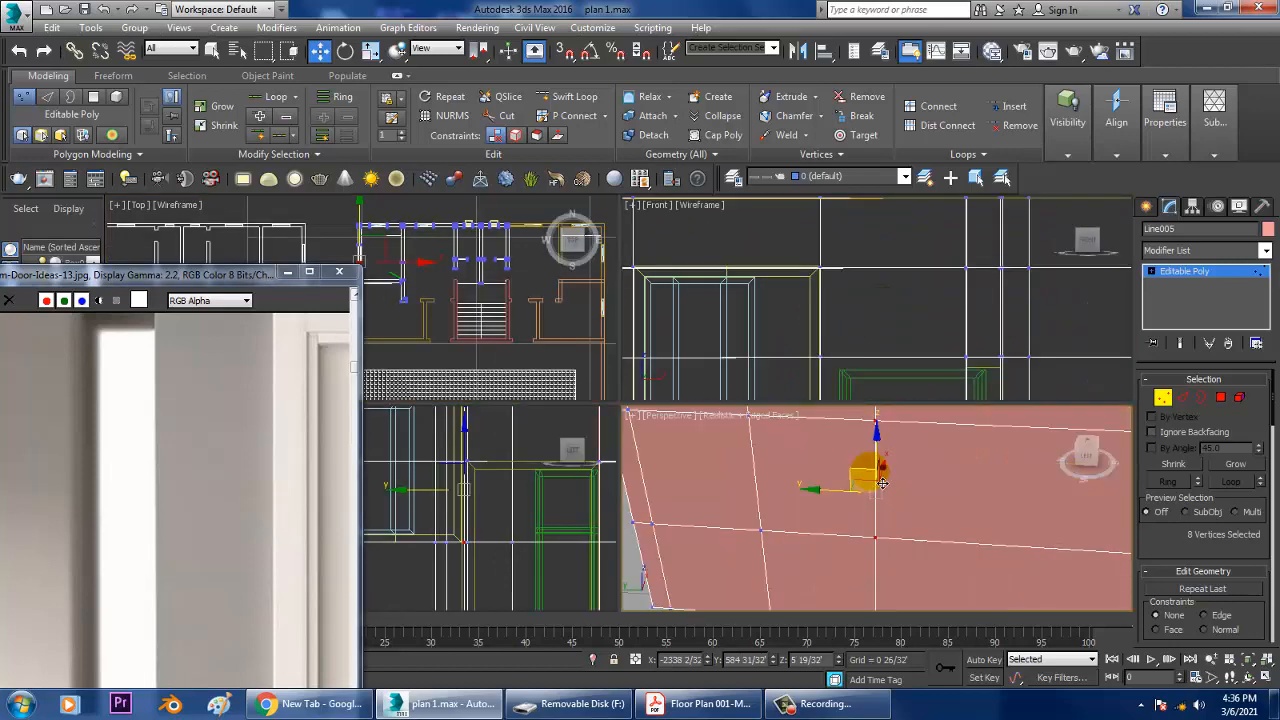
pyautogui.hotkey('alt', 'w')
pyautogui.scroll(-4, 866, 472)
pyautogui.keyDown('alt'); pyautogui.moveTo(863, 475); pyautogui.dragTo(920, 429, button='middle'); pyautogui.keyUp('alt')
pyautogui.scroll(3, 783, 443)
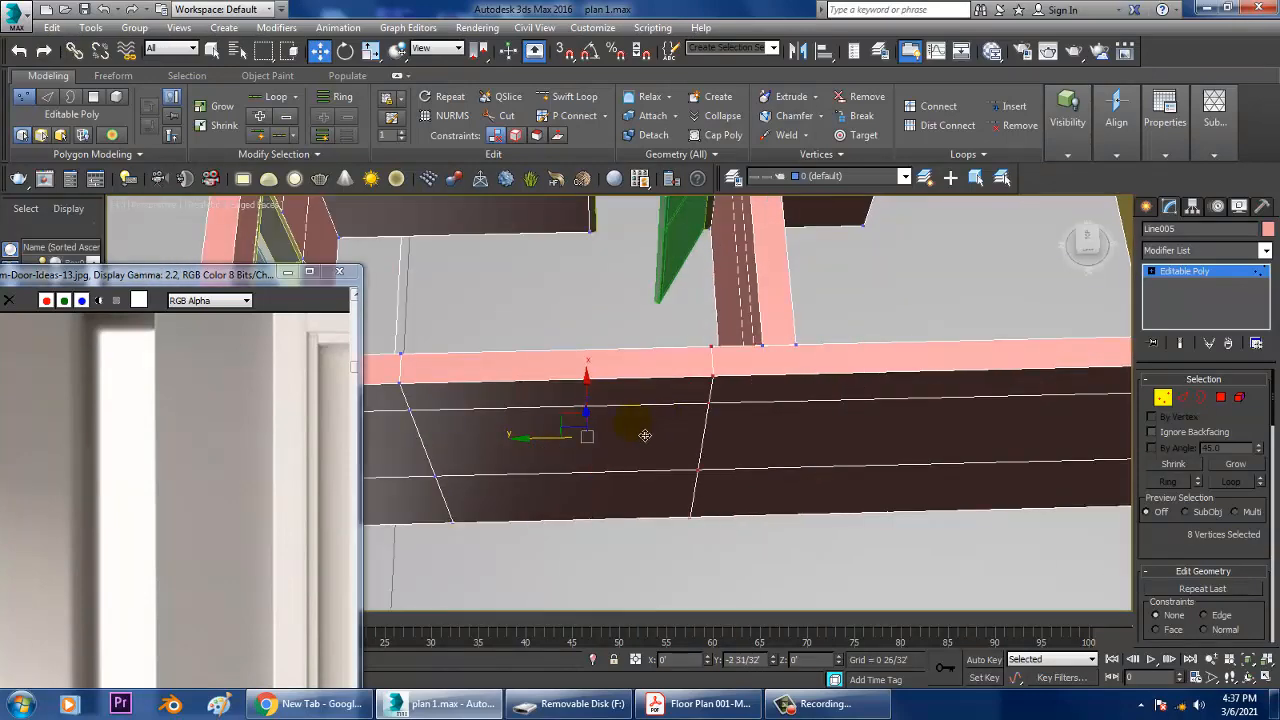
# - Fine-align both vertex rows in the Top view with the lower and upper ends of the west window outline
pyautogui.hotkey('alt', 'w')
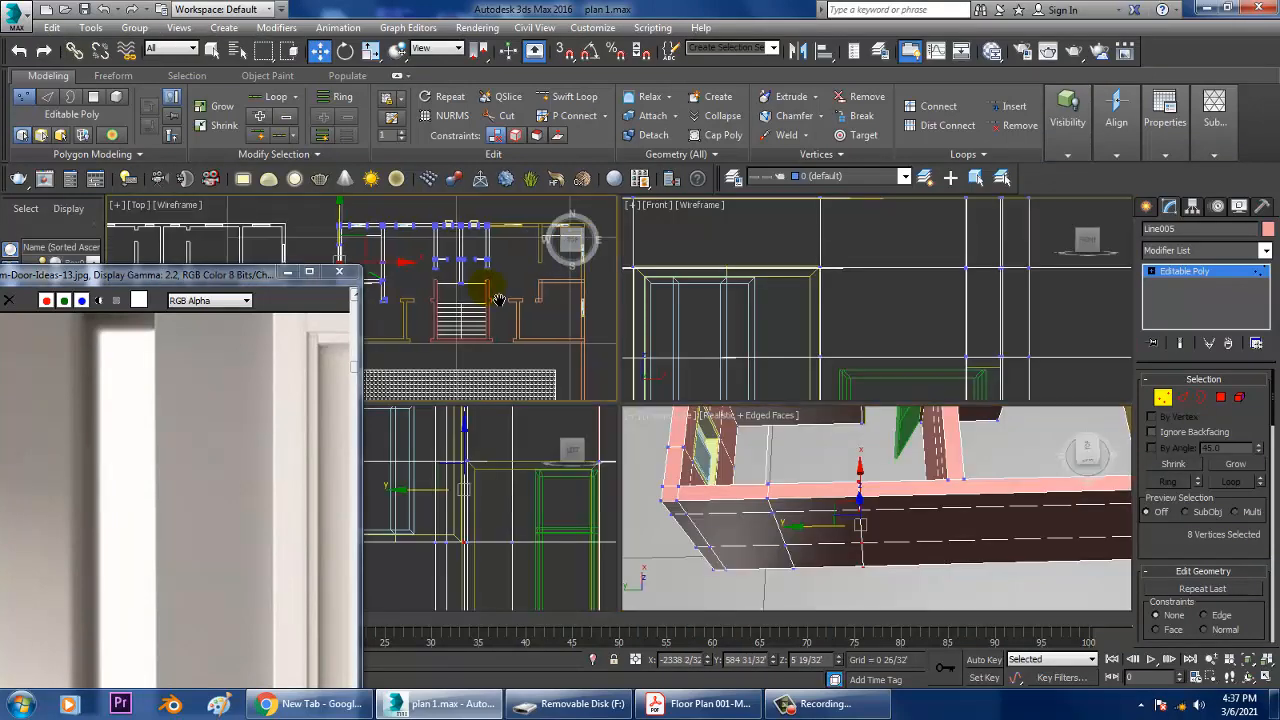
pyautogui.rightClick(486, 277)
pyautogui.hotkey('alt', 'w')
pyautogui.moveTo(563, 343); pyautogui.dragTo(659, 353, button='middle')
pyautogui.scroll(-4, 655, 353)
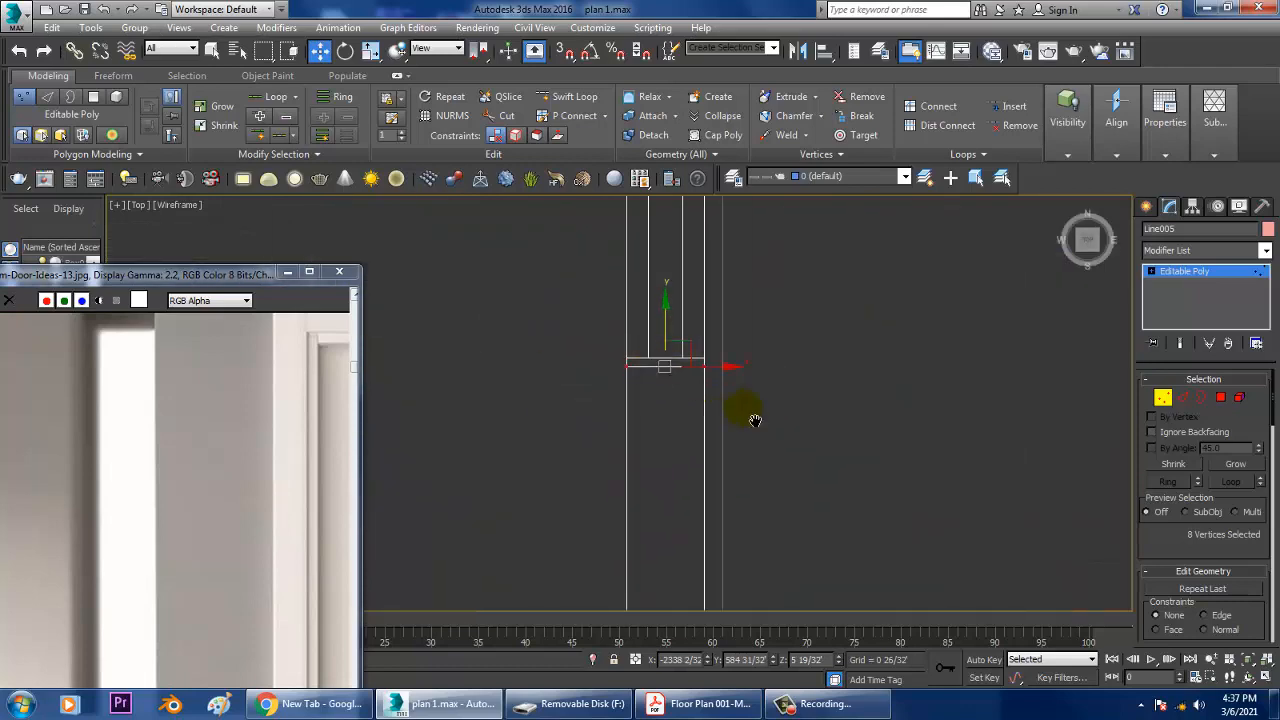
pyautogui.moveTo(754, 420); pyautogui.dragTo(760, 103, button='middle')
pyautogui.scroll(-4, 725, 348)
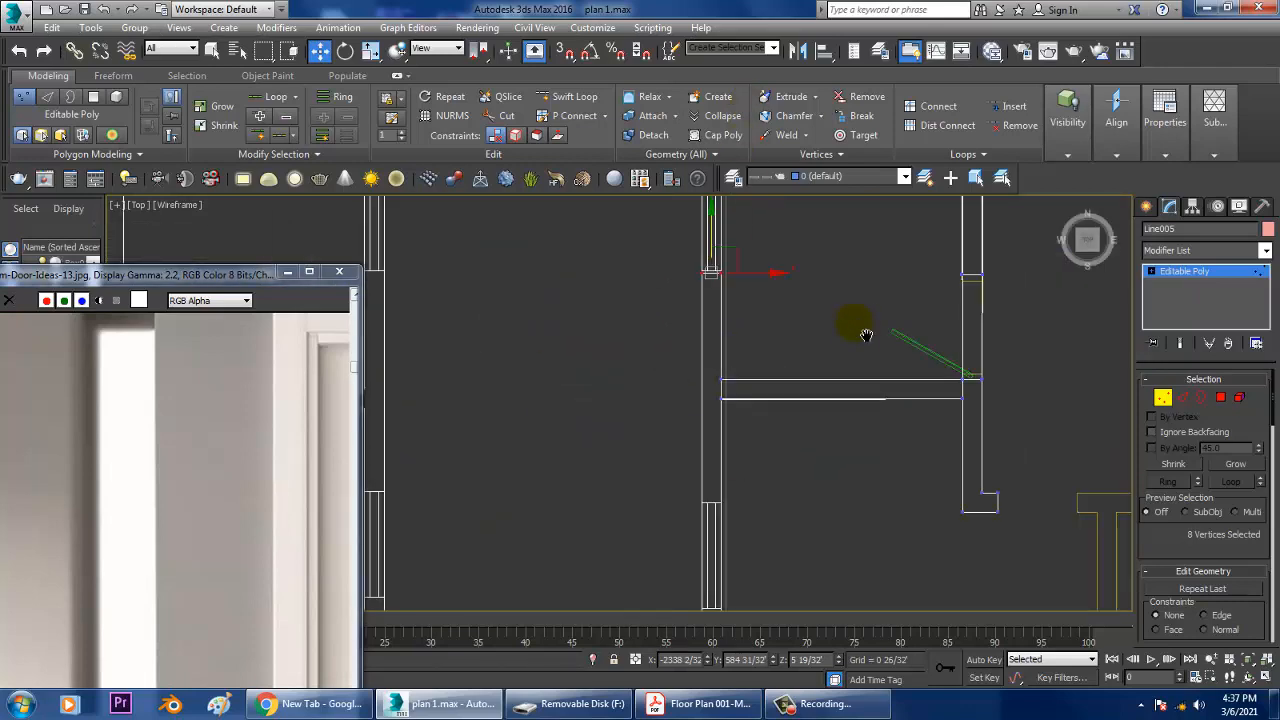
pyautogui.moveTo(866, 334); pyautogui.dragTo(671, 449, button='middle')
pyautogui.scroll(6, 643, 449)
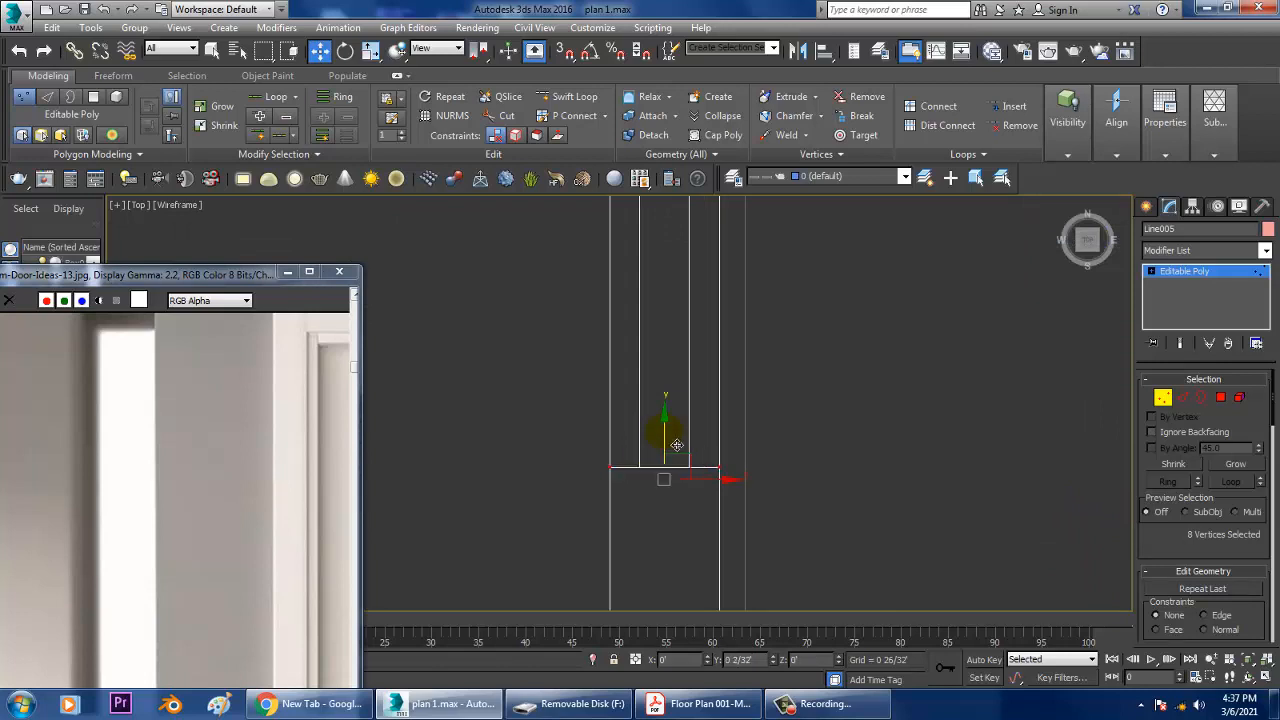
pyautogui.scroll(-3, 735, 400)
pyautogui.scroll(3, 700, 410)
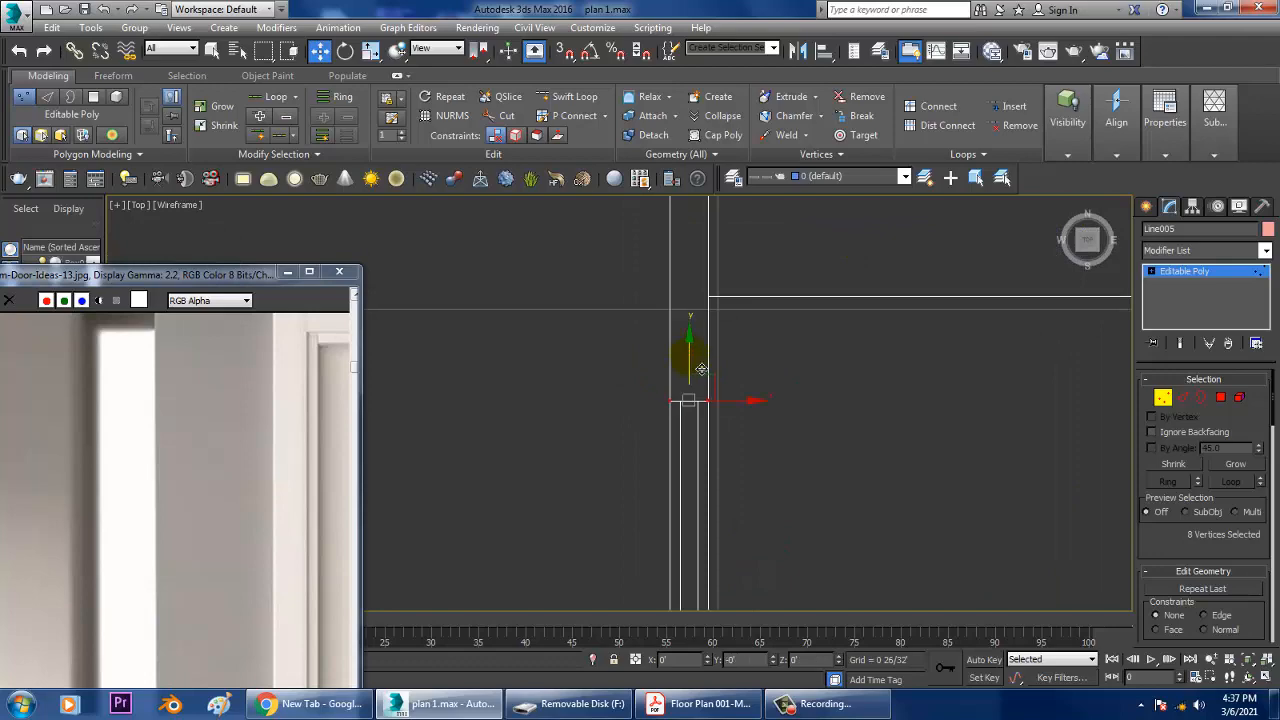
# - Bridge the outer and inner wall polygons between the aligned edges to cut the bedroom's west window opening
pyautogui.hotkey('alt', 'w')
pyautogui.middleClick(934, 537)
pyautogui.hotkey('alt', 'w')
pyautogui.moveTo(903, 434)
pyautogui.keyDown('alt'); pyautogui.mouseDown(button='middle')
pyautogui.moveTo(866, 433)
pyautogui.moveTo(917, 438)
pyautogui.mouseUp(button='middle'); pyautogui.keyUp('alt')
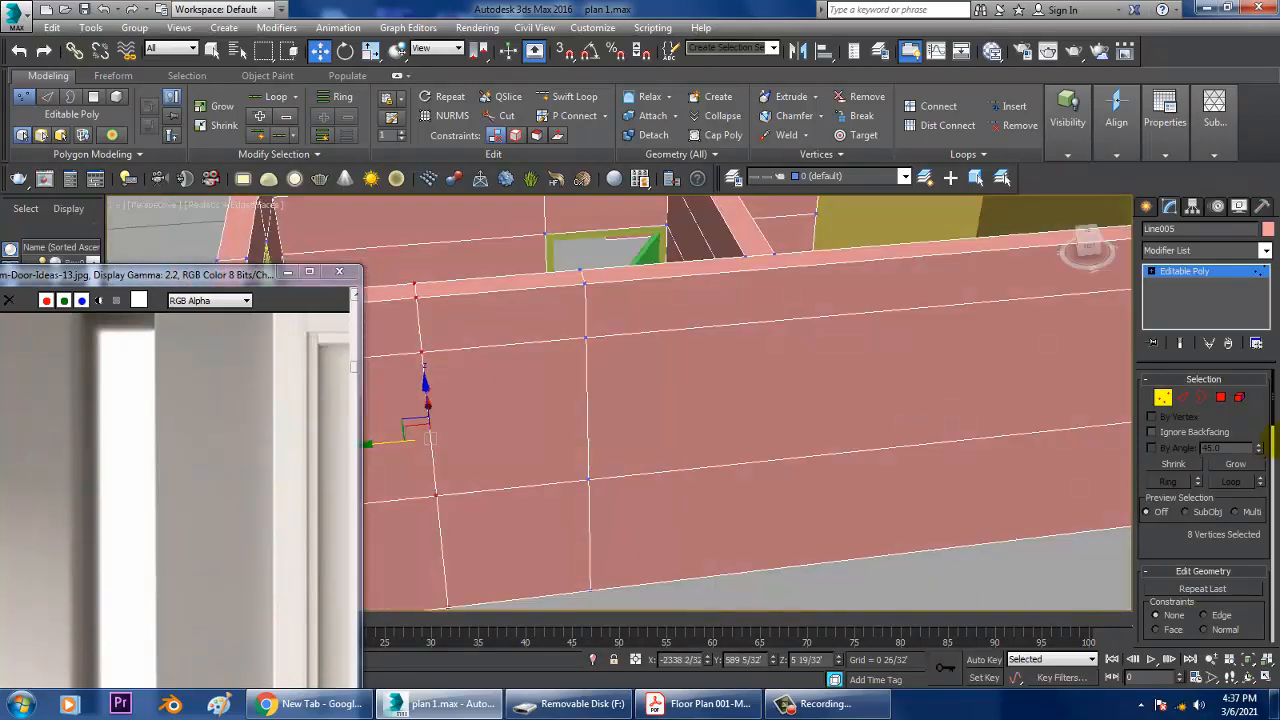
pyautogui.click(1222, 398)
pyautogui.click(523, 426)
pyautogui.keyDown('alt'); pyautogui.moveTo(523, 426); pyautogui.dragTo(776, 410, button='middle'); pyautogui.keyUp('alt')
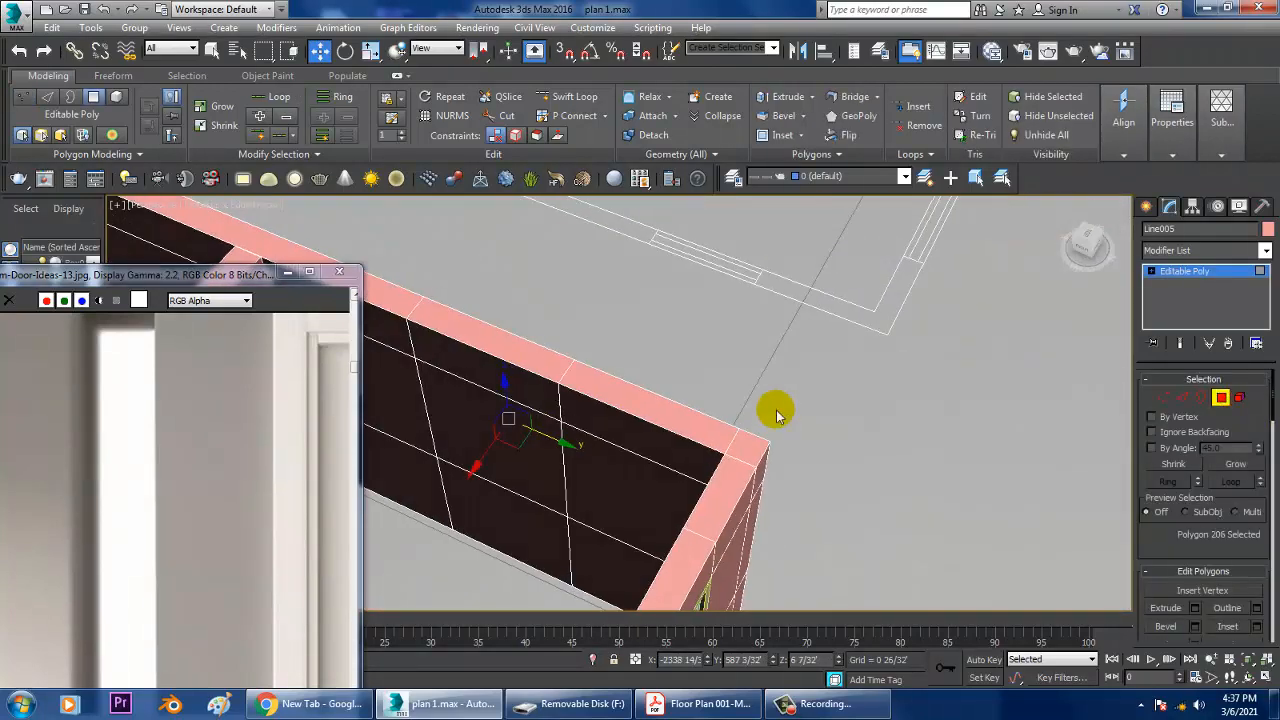
pyautogui.keyDown('ctrl'); pyautogui.click(547, 493); pyautogui.keyUp('ctrl')
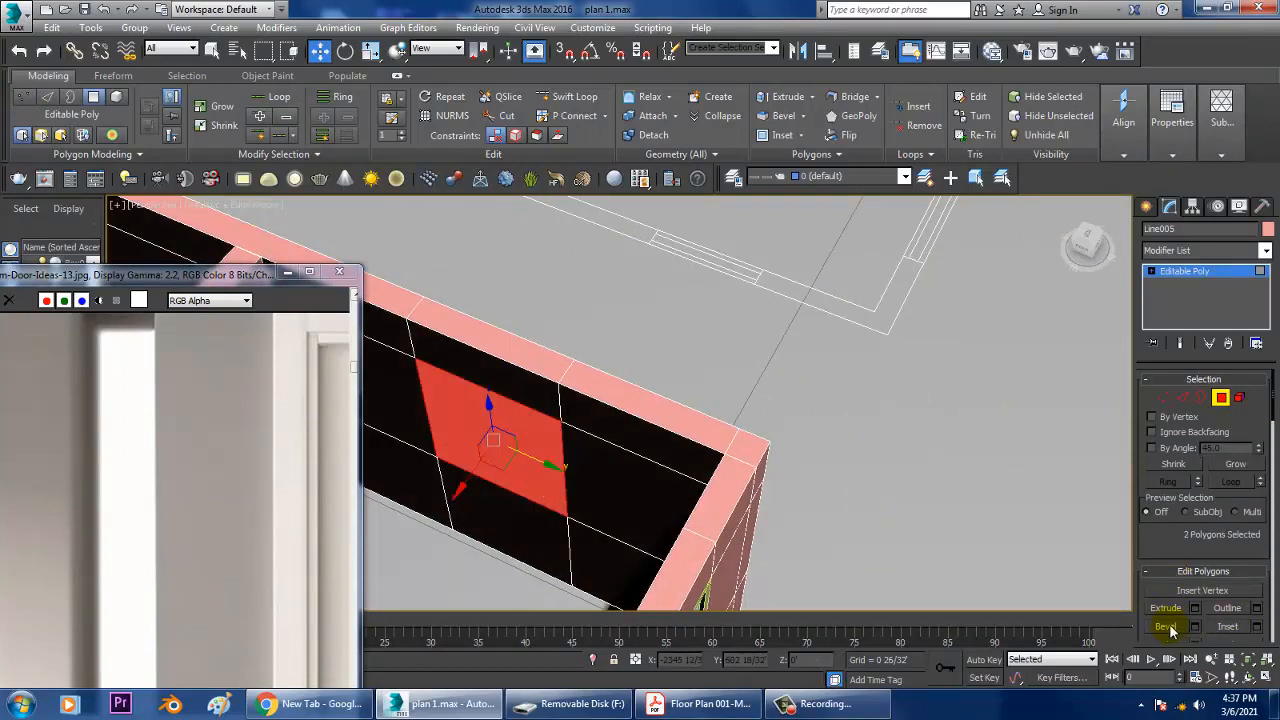
pyautogui.scroll(-3, 1180, 600)
pyautogui.click(1165, 551)
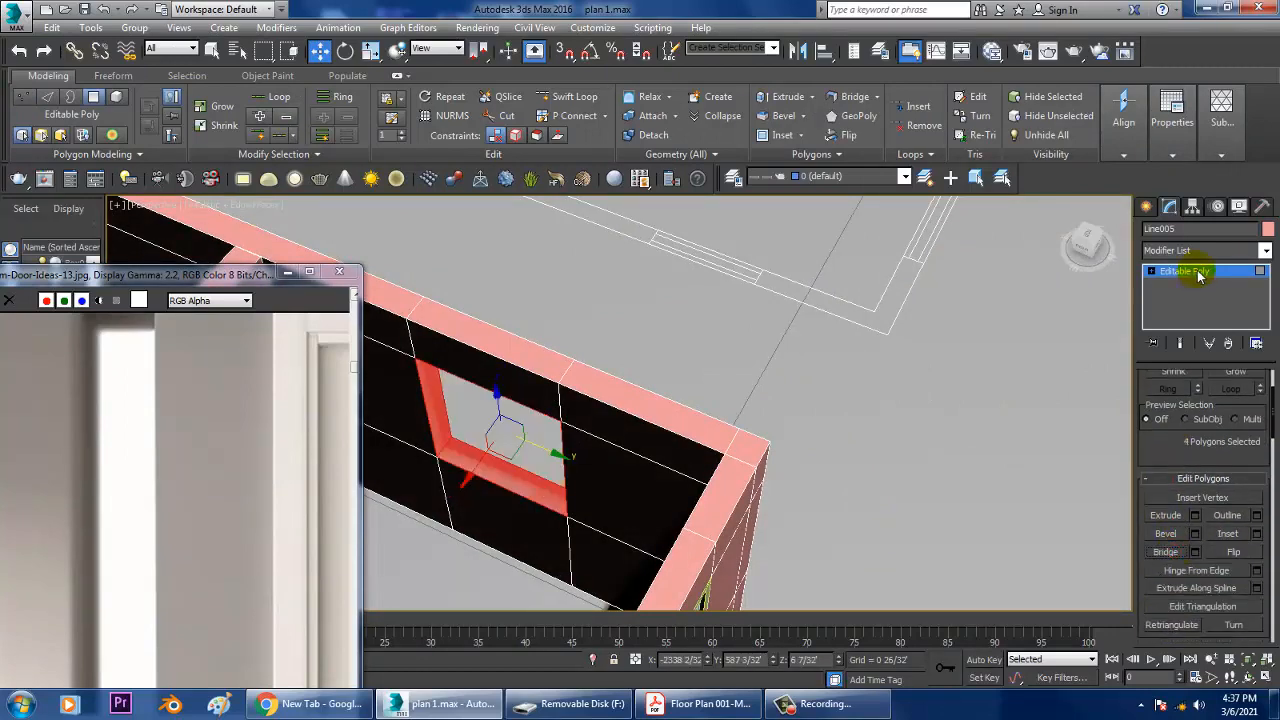
pyautogui.click(1199, 276)
# - Select the frame and both sashes of the bedroom's north window and clone them beside the house corner
pyautogui.scroll(-3, 774, 354)
pyautogui.keyDown('alt'); pyautogui.moveTo(774, 354); pyautogui.dragTo(786, 240, button='middle'); pyautogui.keyUp('alt')
pyautogui.scroll(-2, 786, 240)
pyautogui.keyDown('alt'); pyautogui.moveTo(700, 386); pyautogui.dragTo(754, 371, button='middle'); pyautogui.keyUp('alt')
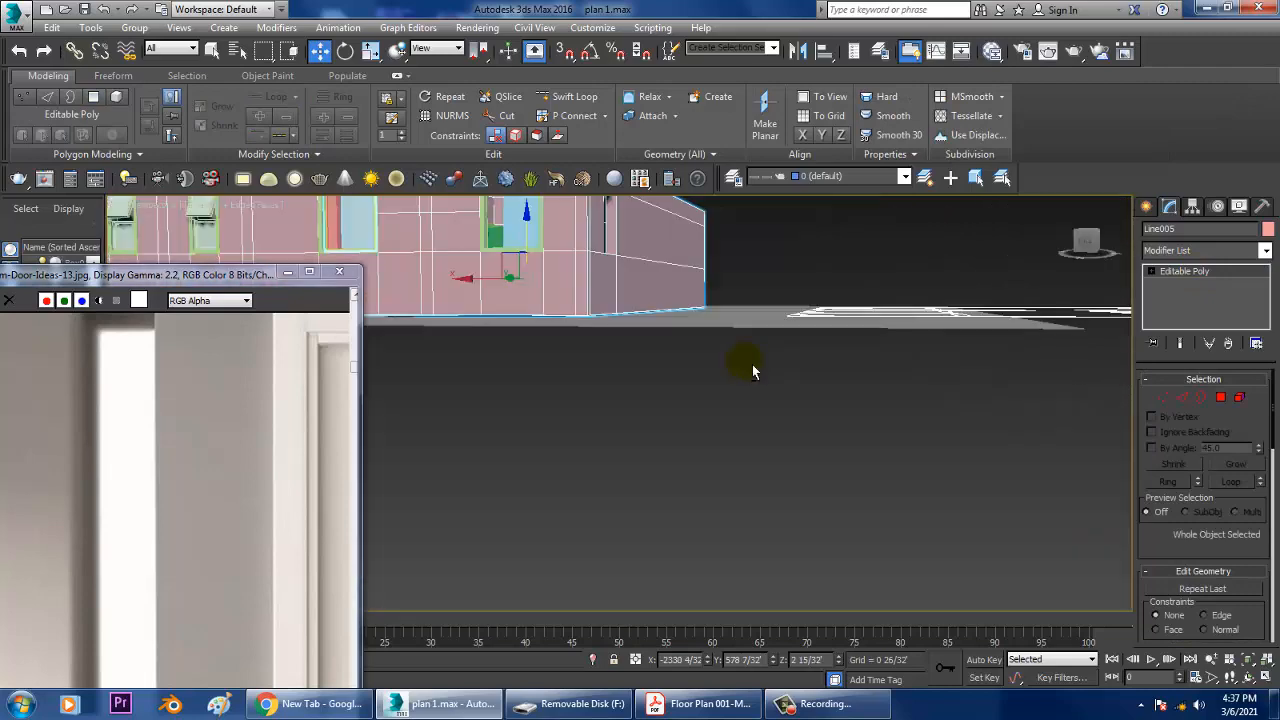
pyautogui.click(1186, 273)
pyautogui.keyDown('alt'); pyautogui.moveTo(846, 302); pyautogui.dragTo(862, 438, button='middle'); pyautogui.keyUp('alt')
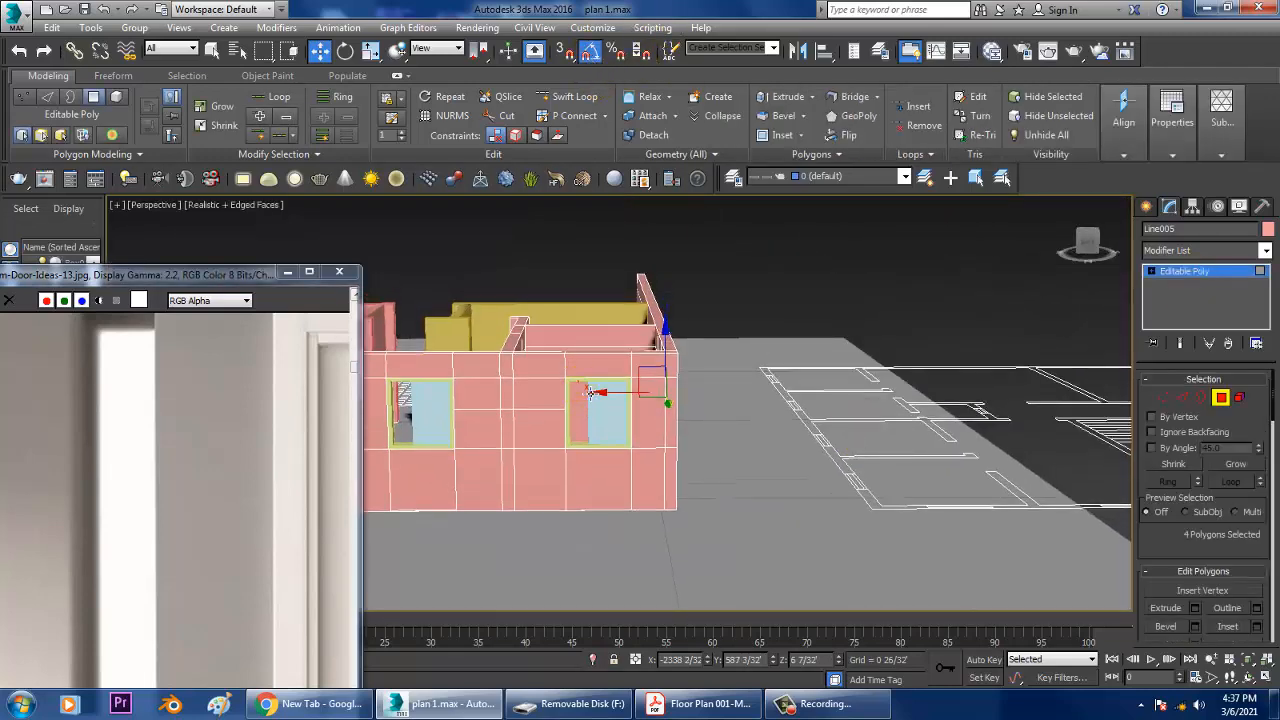
pyautogui.click(1180, 275)
pyautogui.keyDown('alt'); pyautogui.moveTo(690, 412); pyautogui.dragTo(771, 491, button='middle'); pyautogui.keyUp('alt')
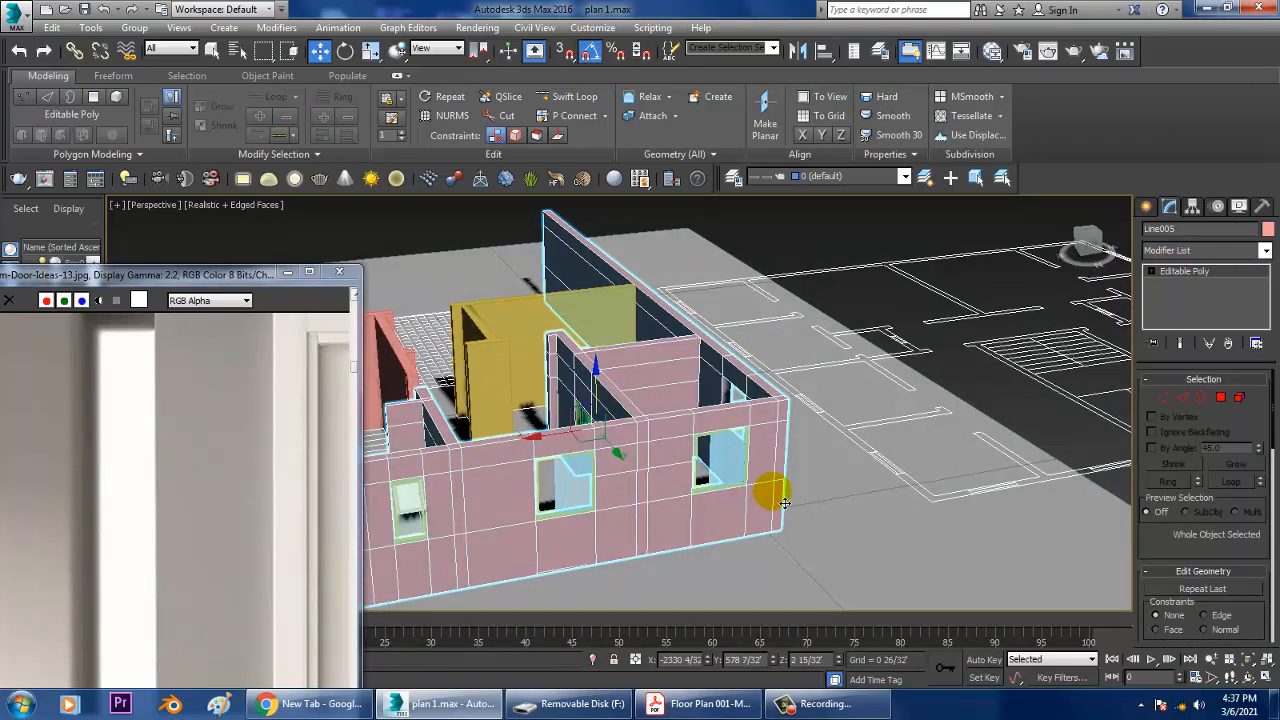
pyautogui.scroll(3, 775, 491)
pyautogui.click(656, 391)
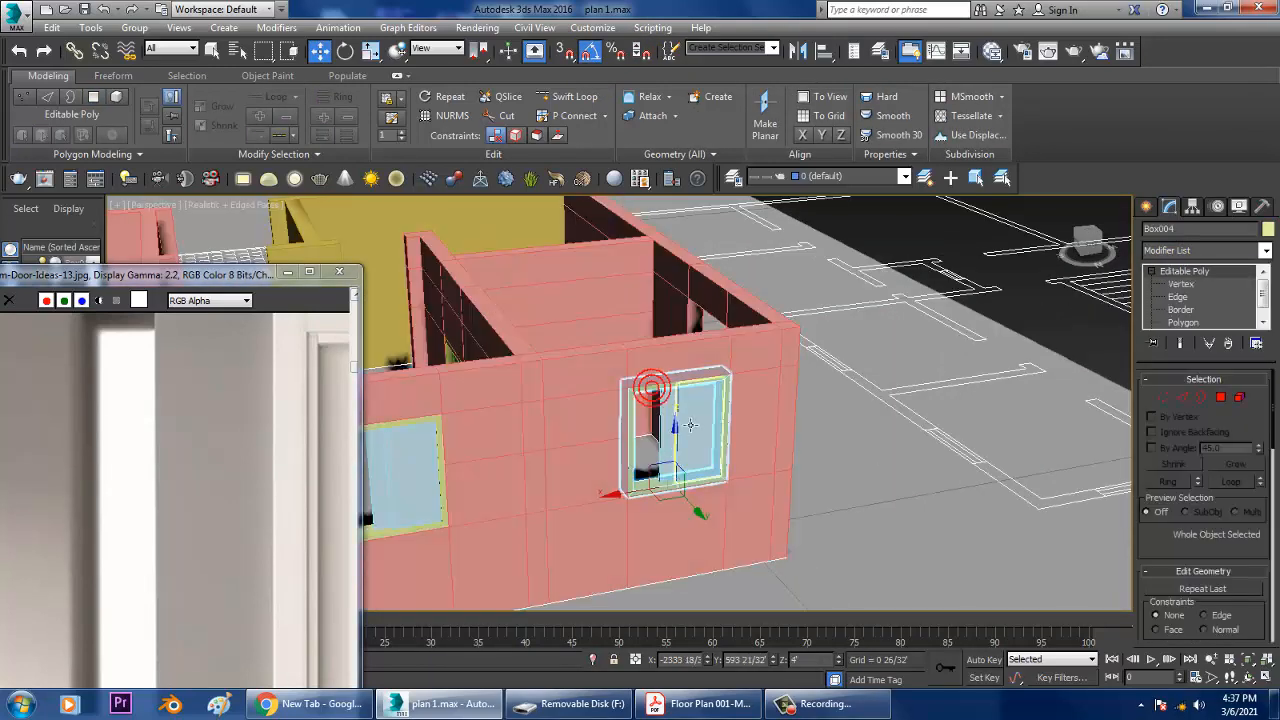
pyautogui.keyDown('ctrl'); pyautogui.click(682, 423); pyautogui.keyUp('ctrl')
pyautogui.keyDown('ctrl'); pyautogui.click(668, 420); pyautogui.keyUp('ctrl')
pyautogui.keyDown('alt'); pyautogui.moveTo(783, 449); pyautogui.dragTo(648, 438, button='middle'); pyautogui.keyUp('alt')
pyautogui.keyDown('shift'); pyautogui.moveTo(648, 437); pyautogui.dragTo(783, 442); pyautogui.keyUp('shift')
pyautogui.press('Return')
# - Rotate the copied window a quarter turn so it runs parallel to the west wall
pyautogui.press('e')
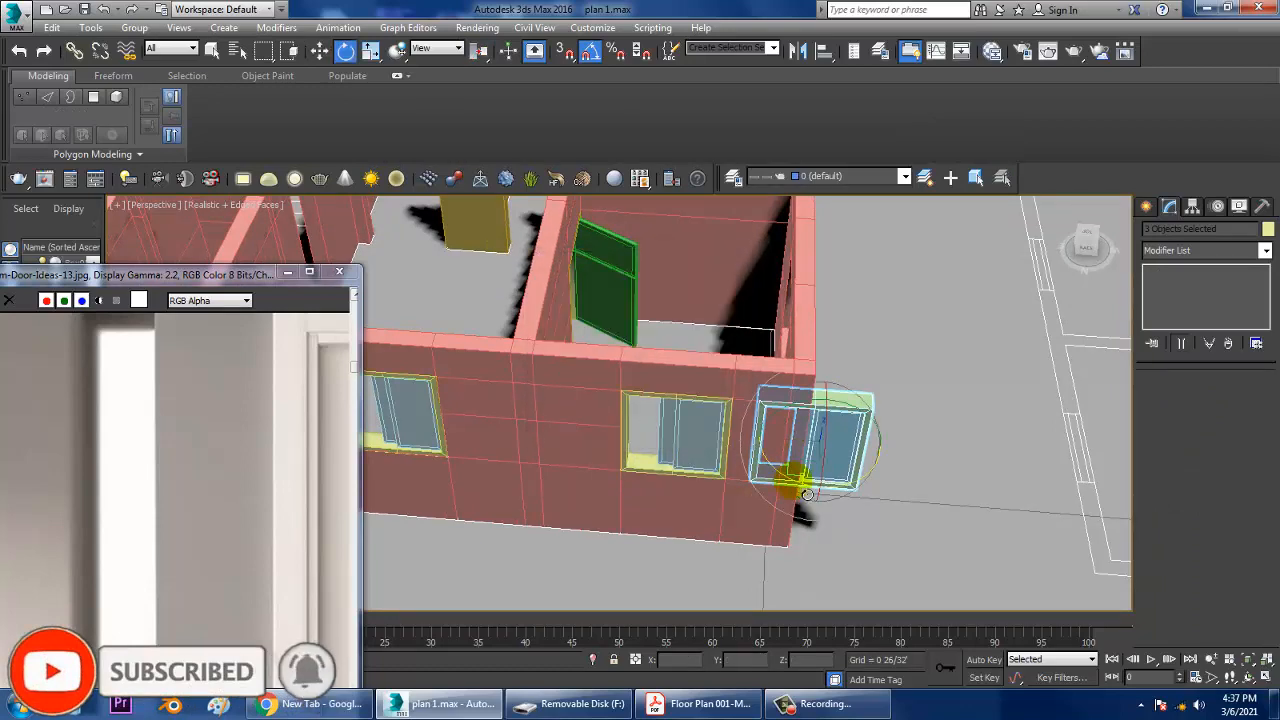
pyautogui.moveTo(817, 498); pyautogui.dragTo(822, 500)
pyautogui.press('w')
# - Move the copied window into the new west wall opening in the Top view and check its fit in perspective
pyautogui.hotkey('alt', 'w')
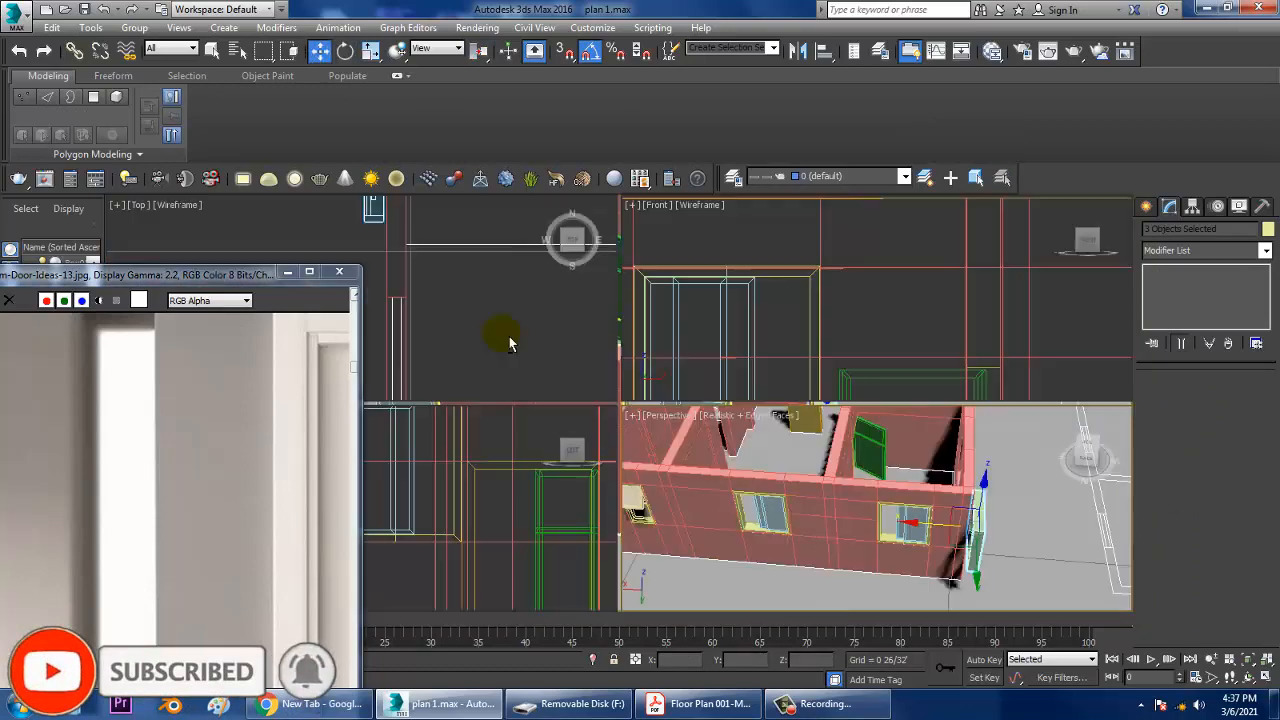
pyautogui.rightClick(423, 322)
pyautogui.hotkey('alt', 'w')
pyautogui.press('z')
pyautogui.scroll(-10, 658, 357)
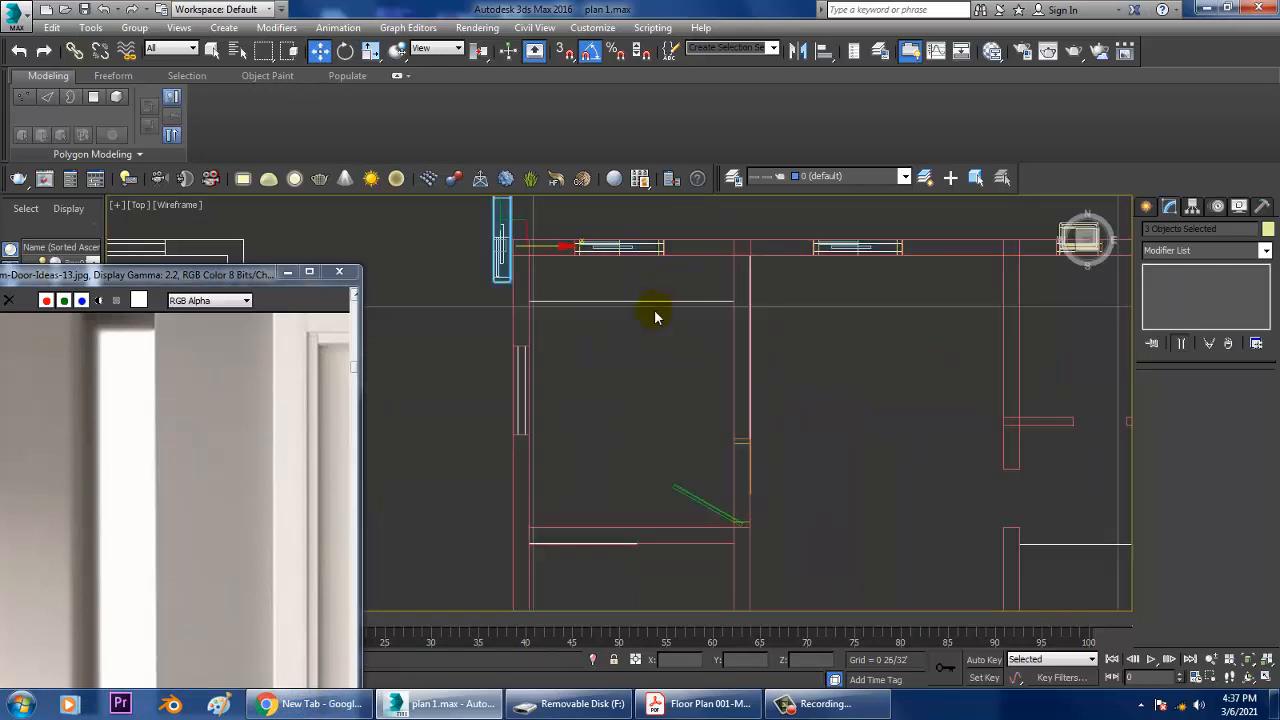
pyautogui.scroll(2, 640, 298)
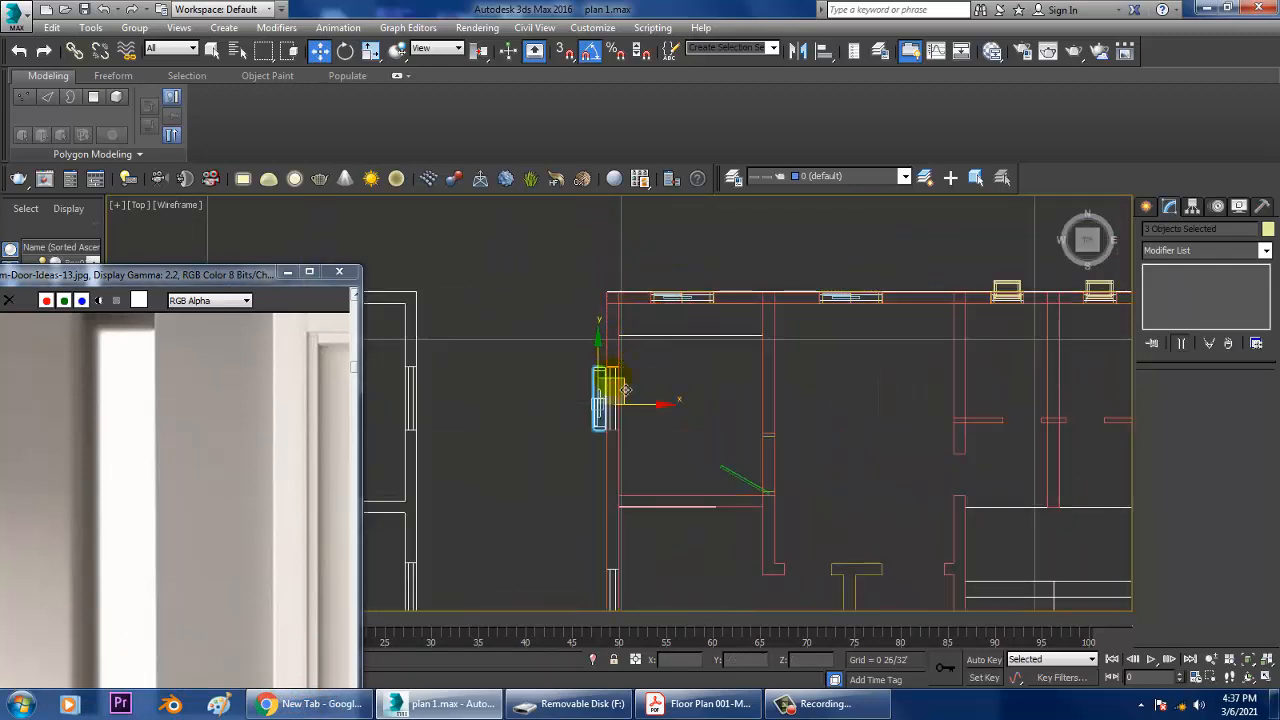
pyautogui.scroll(5, 625, 389)
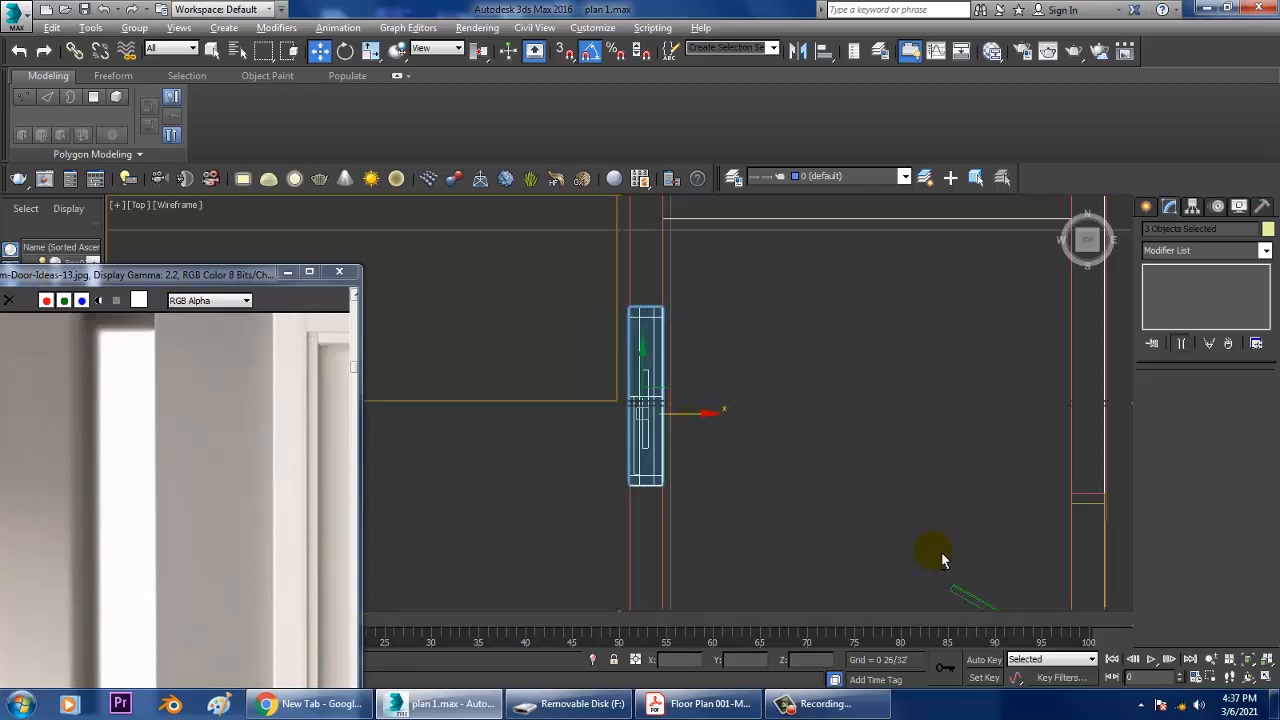
pyautogui.press('p')
pyautogui.moveTo(818, 458)
pyautogui.keyDown('alt'); pyautogui.mouseDown(button='middle')
pyautogui.moveTo(752, 446)
pyautogui.moveTo(726, 457)
pyautogui.moveTo(763, 431)
pyautogui.moveTo(731, 429)
pyautogui.moveTo(870, 504)
pyautogui.moveTo(961, 526)
pyautogui.mouseUp(button='middle'); pyautogui.keyUp('alt')
pyautogui.scroll(-3, 734, 440)
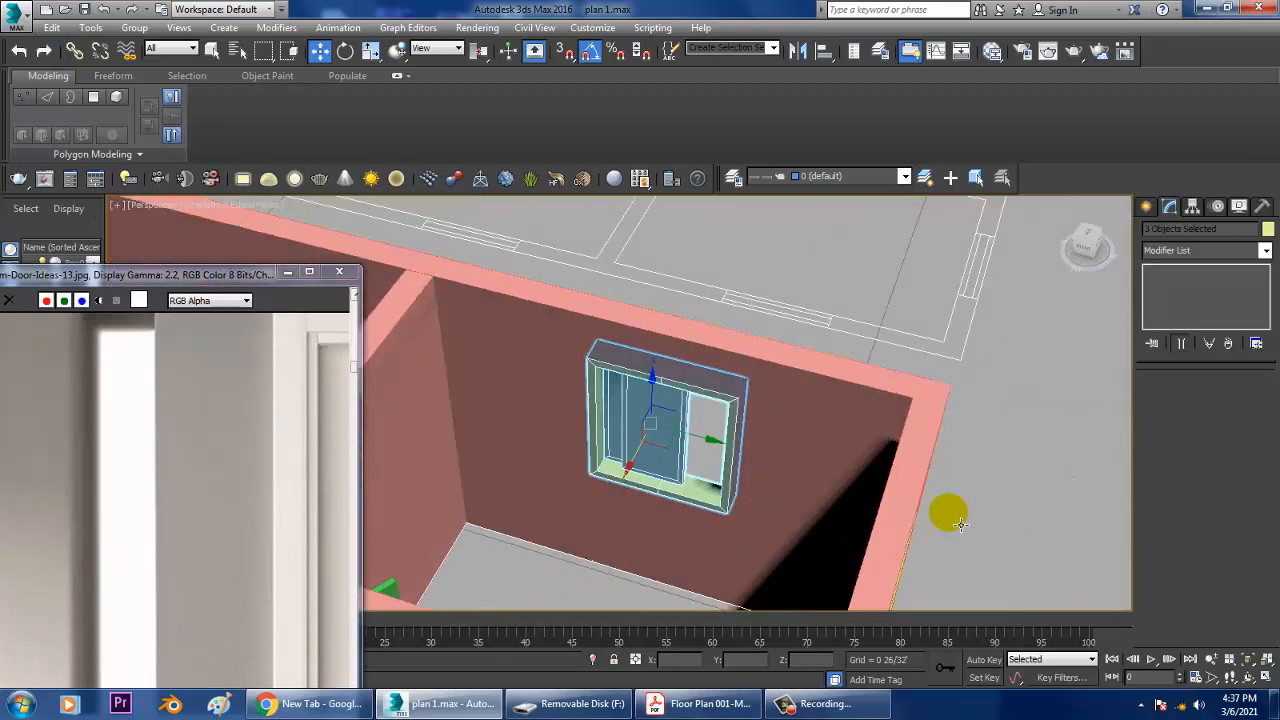
pyautogui.scroll(-3, 670, 511)
pyautogui.moveTo(670, 511); pyautogui.dragTo(831, 448, button='middle')
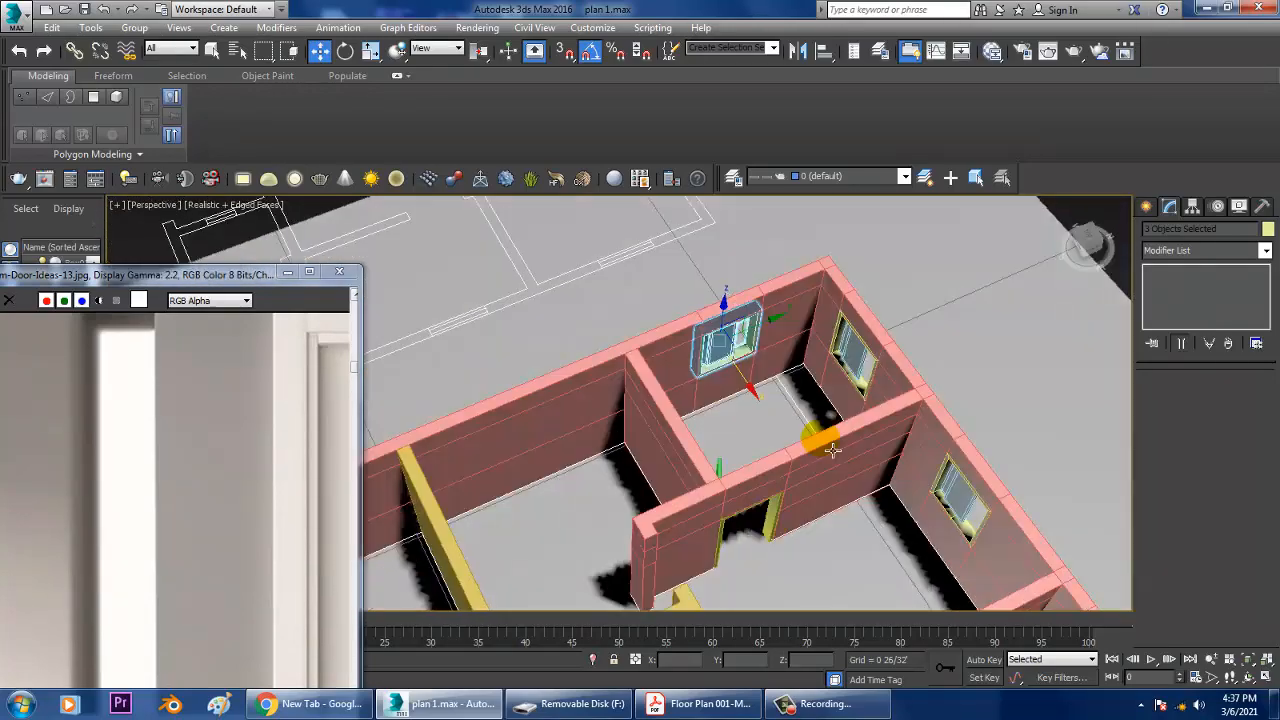
# - Compare the house model's rooms with the floor plan by switching to the Floor Plan 001-Model PDF in Acrobat Reader
pyautogui.click(703, 703)
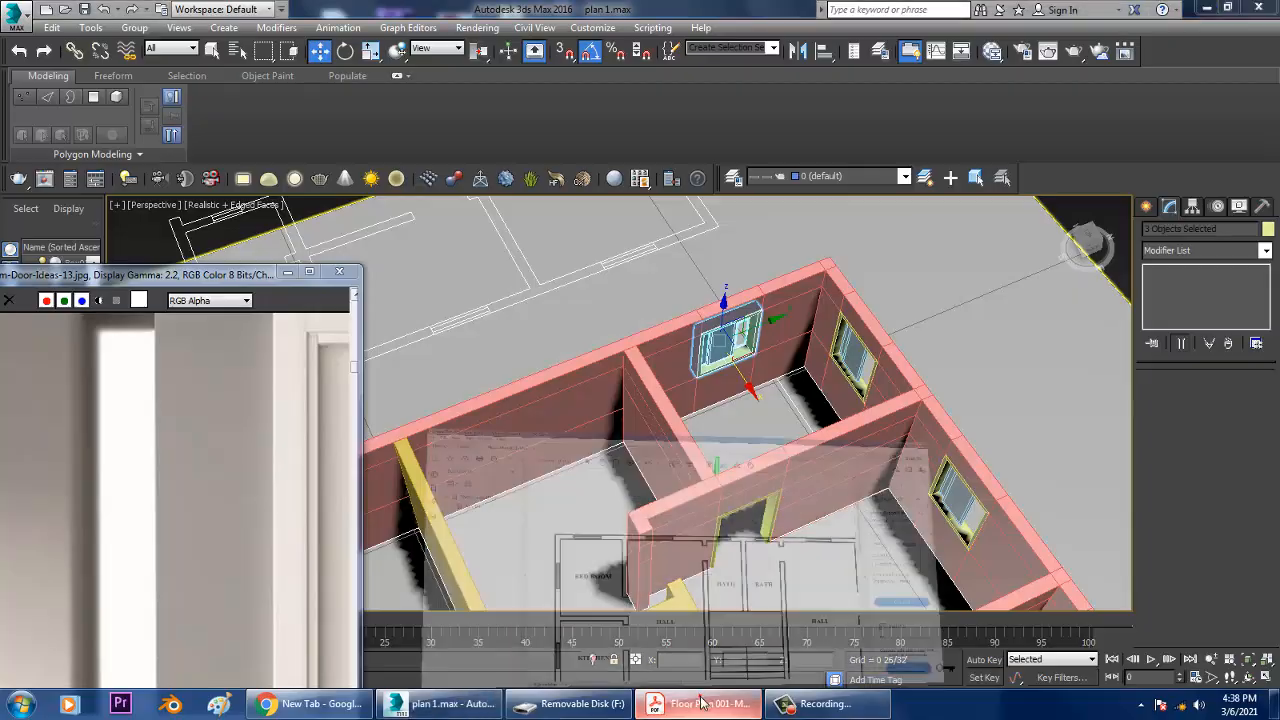
pyautogui.click(703, 703)
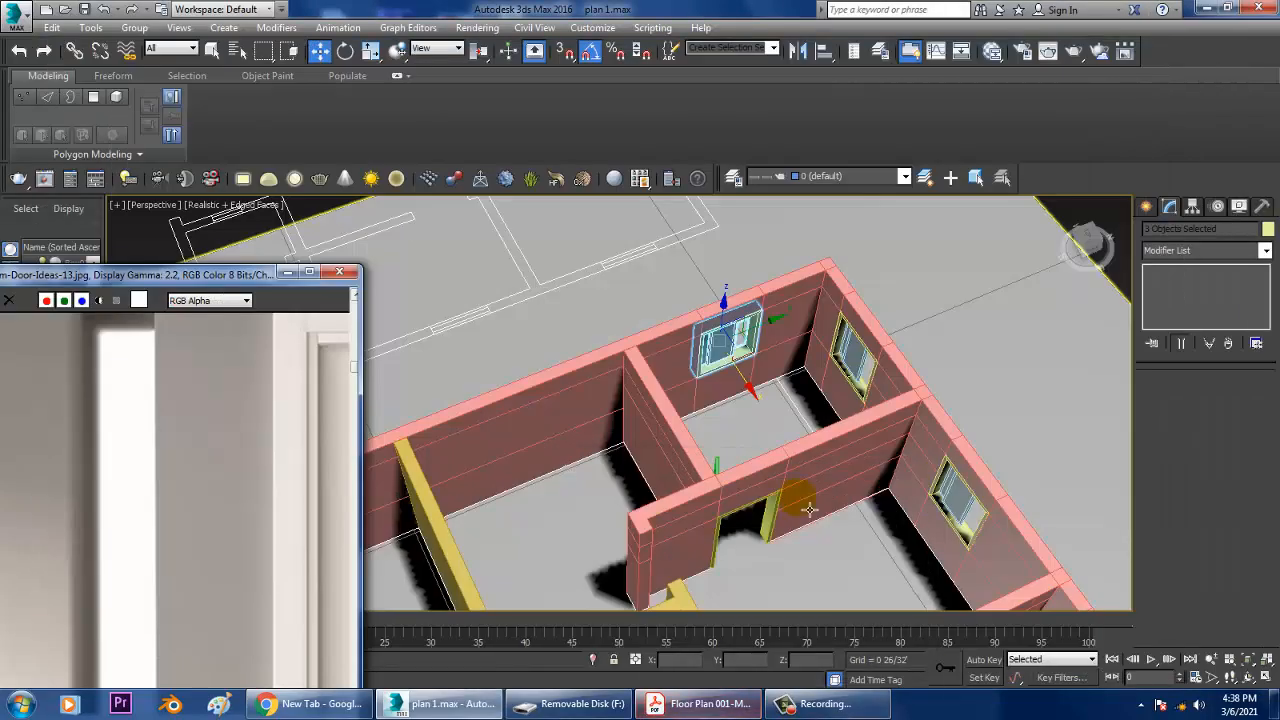
pyautogui.moveTo(810, 510); pyautogui.dragTo(749, 391, button='middle')
pyautogui.keyDown('alt'); pyautogui.moveTo(743, 488); pyautogui.dragTo(745, 395, button='middle'); pyautogui.keyUp('alt')
pyautogui.moveTo(749, 457); pyautogui.dragTo(789, 540, button='middle')
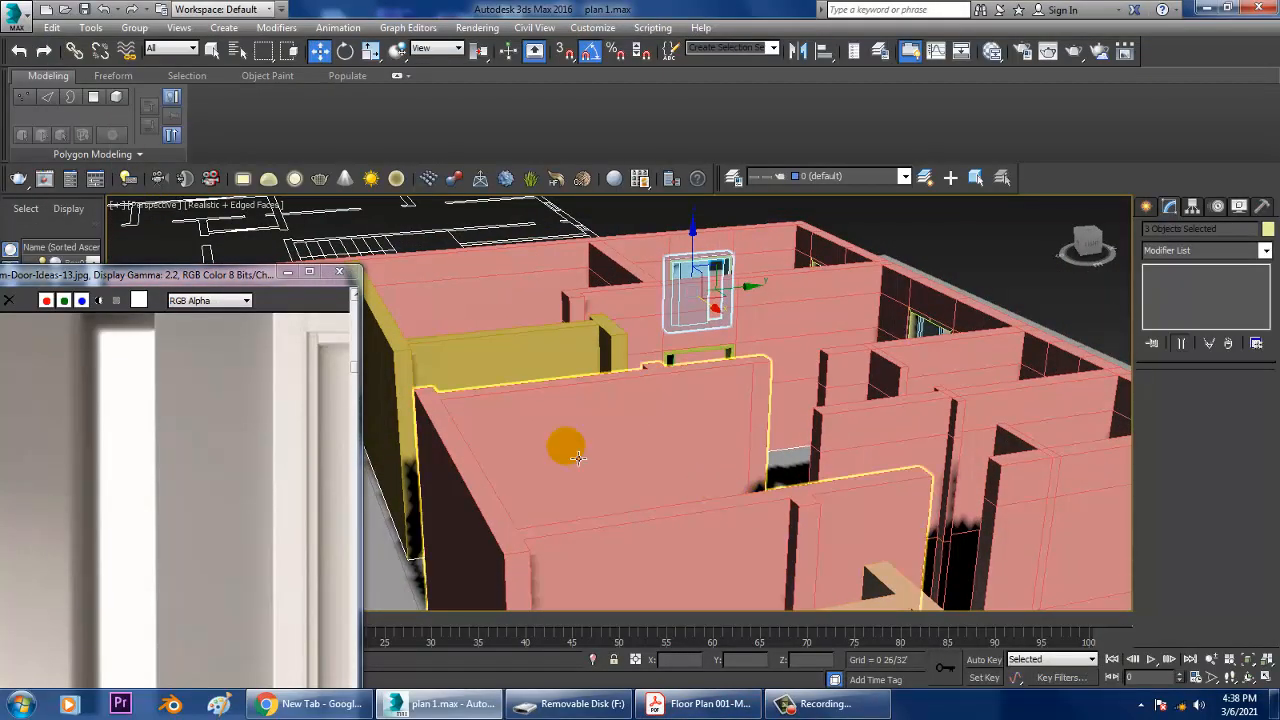
pyautogui.click(738, 705)
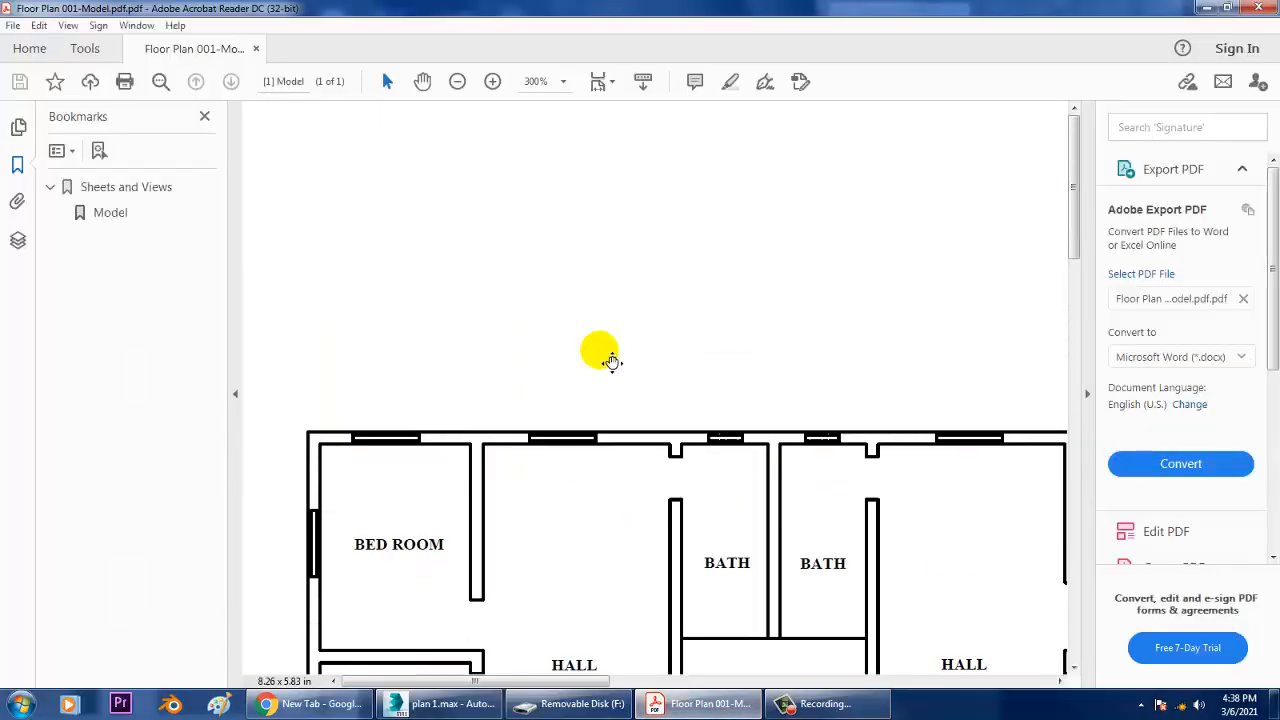
# - Examine the window positions from the north bedroom down to the kitchens in the floor plan PDF, and return to 3ds Max
pyautogui.scroll(-12, 640, 570)
pyautogui.scroll(12, 629, 614)
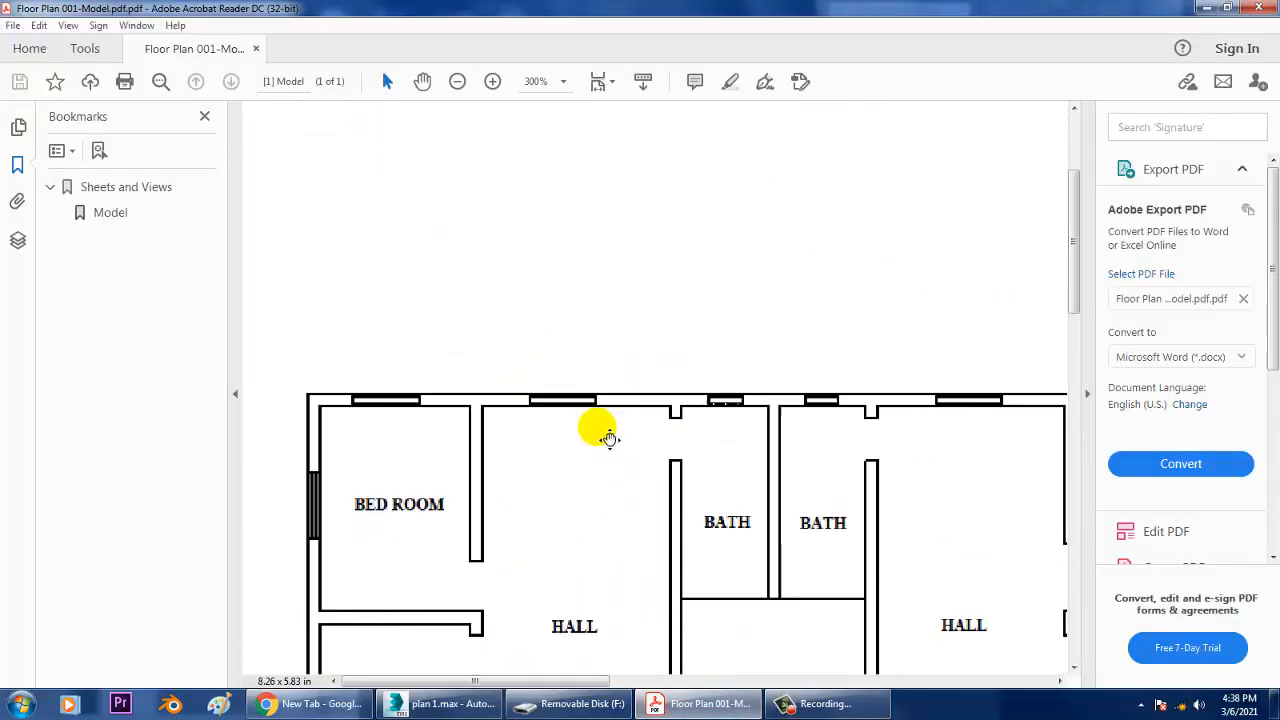
pyautogui.scroll(-10, 621, 521)
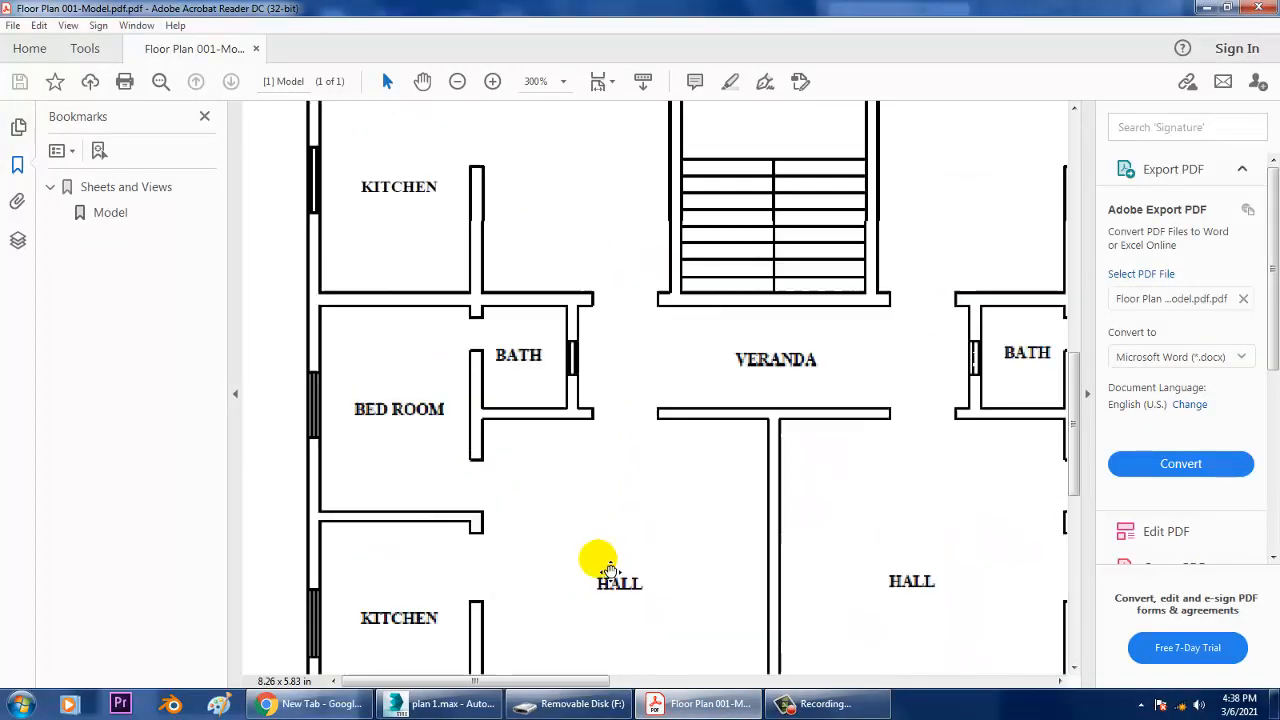
pyautogui.click(1207, 10)
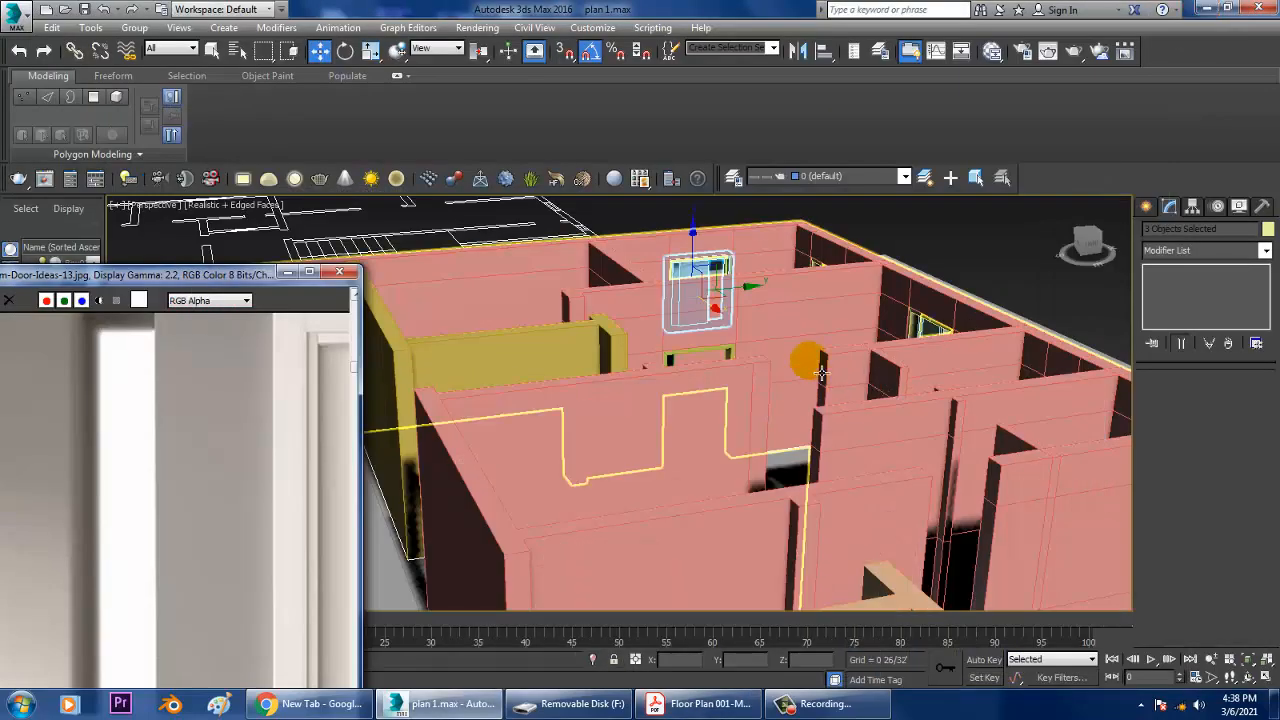
# - Minimize the door reference image window and inspect the fitted windows and door openings of the house's northern rooms in perspective
pyautogui.scroll(5, 806, 363)
pyautogui.scroll(2, 885, 385)
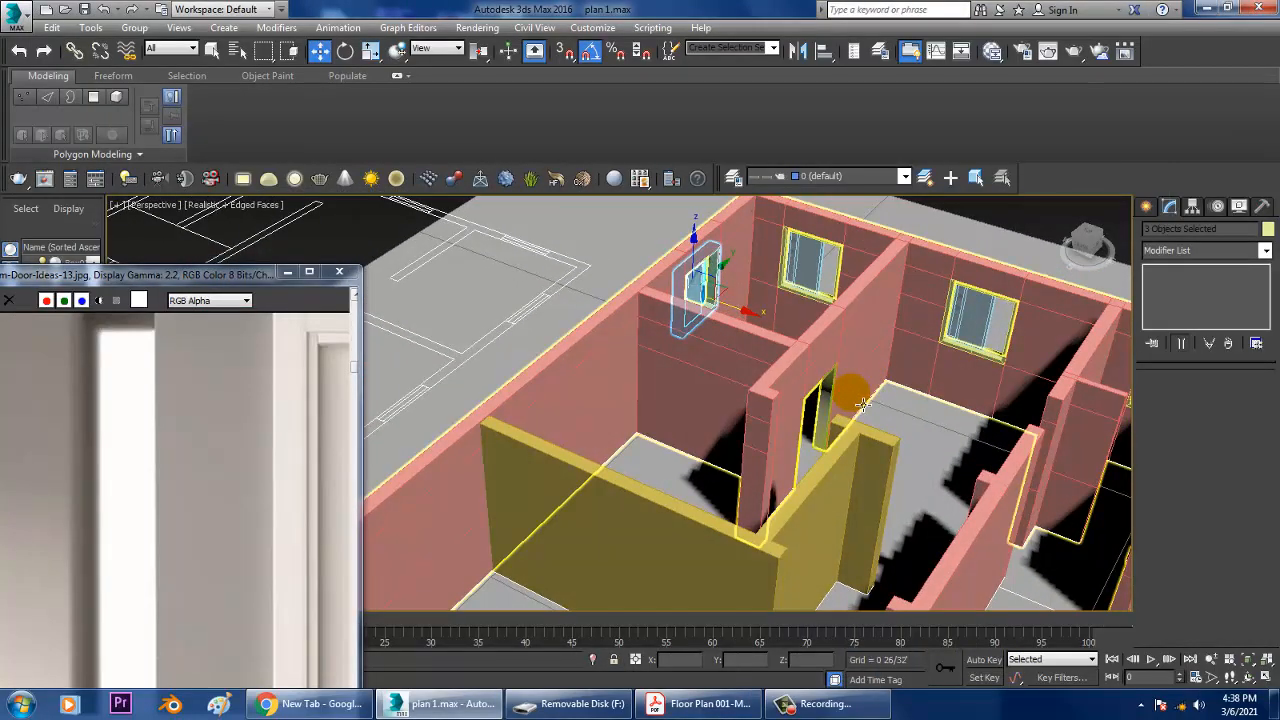
pyautogui.scroll(-6, 863, 403)
pyautogui.scroll(3, 683, 362)
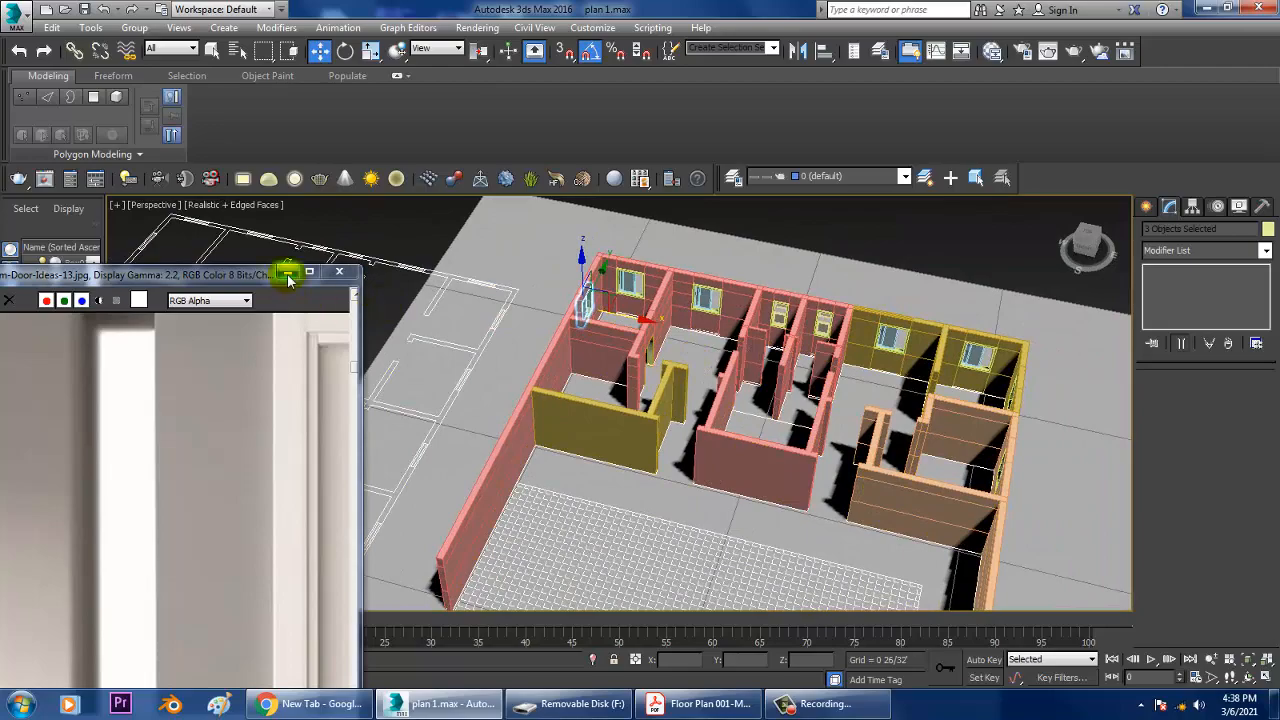
pyautogui.click(288, 275)
pyautogui.keyDown('alt'); pyautogui.moveTo(860, 410); pyautogui.dragTo(660, 374, button='middle'); pyautogui.keyUp('alt')
pyautogui.moveTo(536, 330); pyautogui.dragTo(740, 412, button='middle')
pyautogui.scroll(3, 653, 380)
pyautogui.scroll(4, 626, 386)
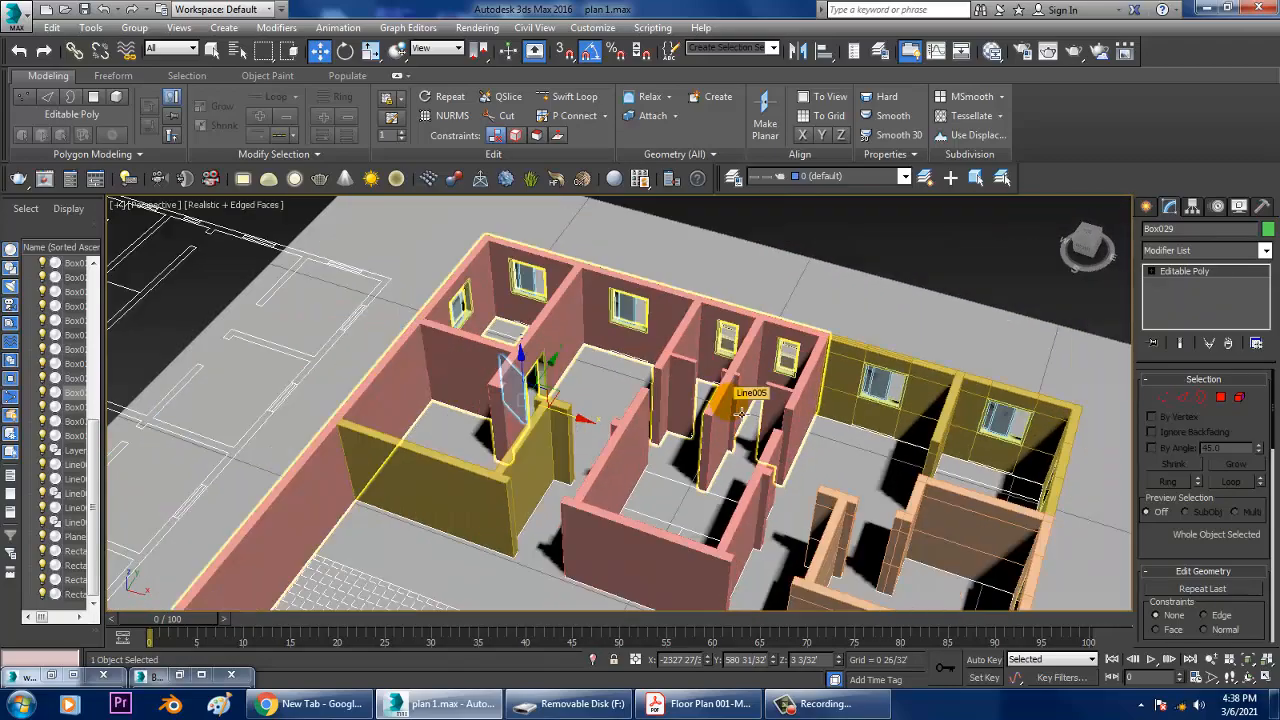